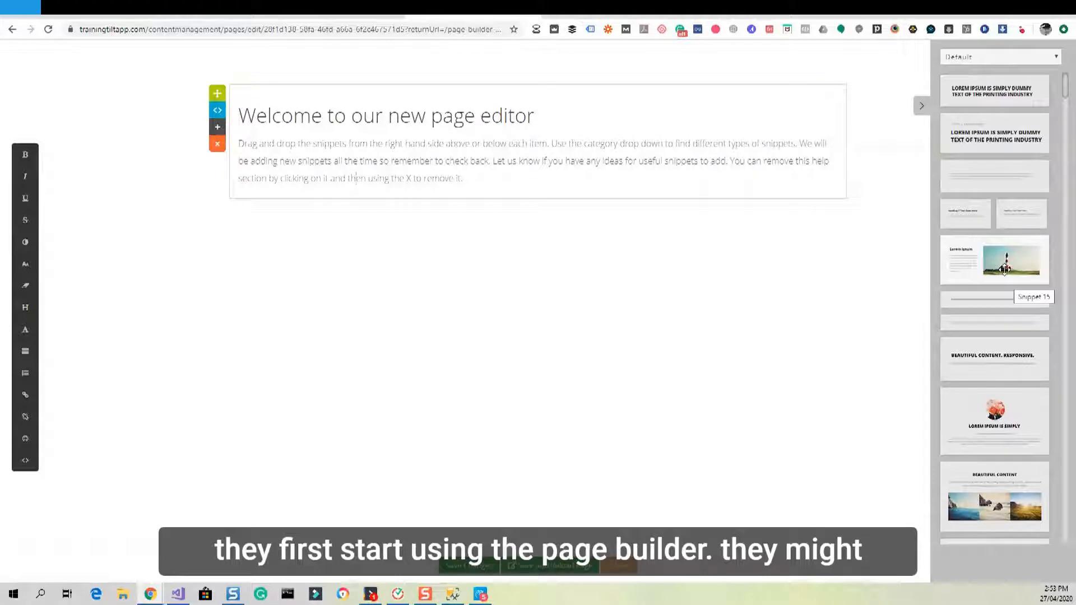
Place the lighthouse image-and-text block below the welcome text and paste three extra copies of its paragraph.
{"action": "left_click_drag", "start_coordinate": [1004, 270], "coordinate": [487, 181]}
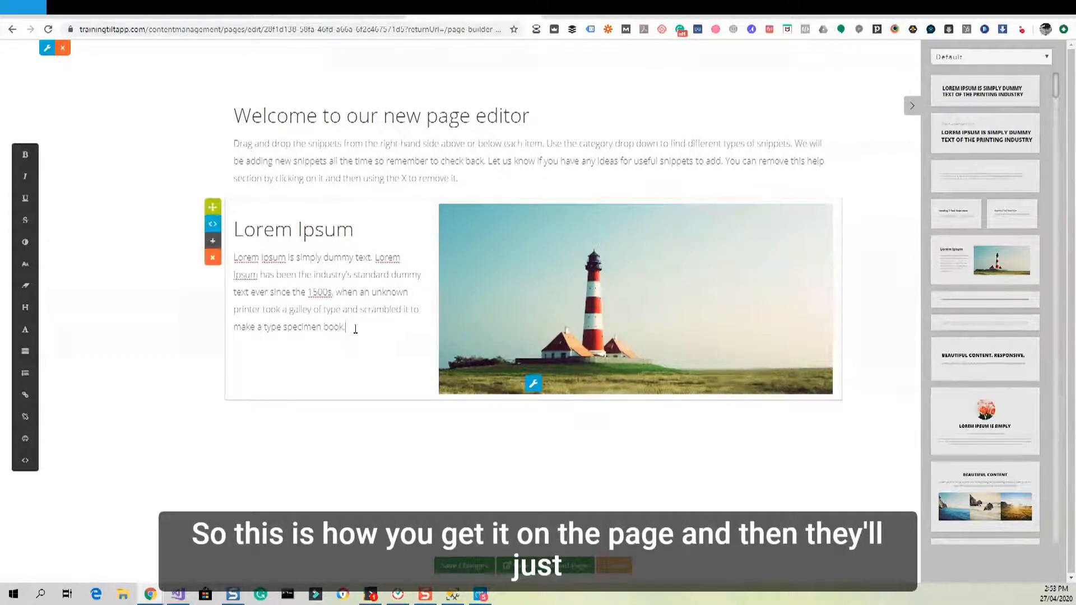
{"action": "left_click_drag", "start_coordinate": [355, 329], "coordinate": [236, 273]}
{"action": "key", "text": "ctrl+c"}
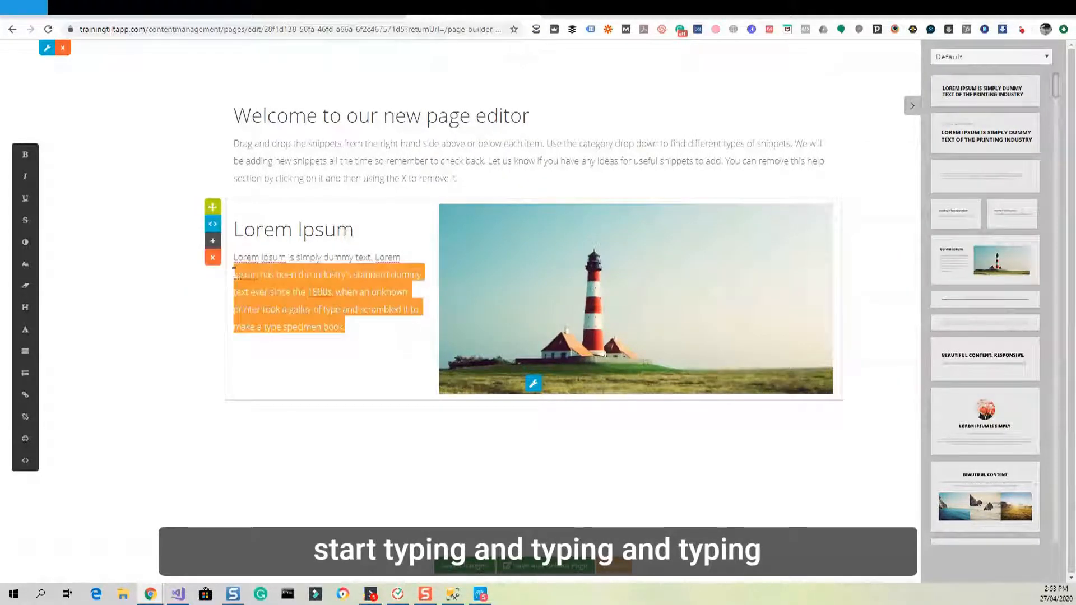
{"action": "left_click", "coordinate": [384, 331]}
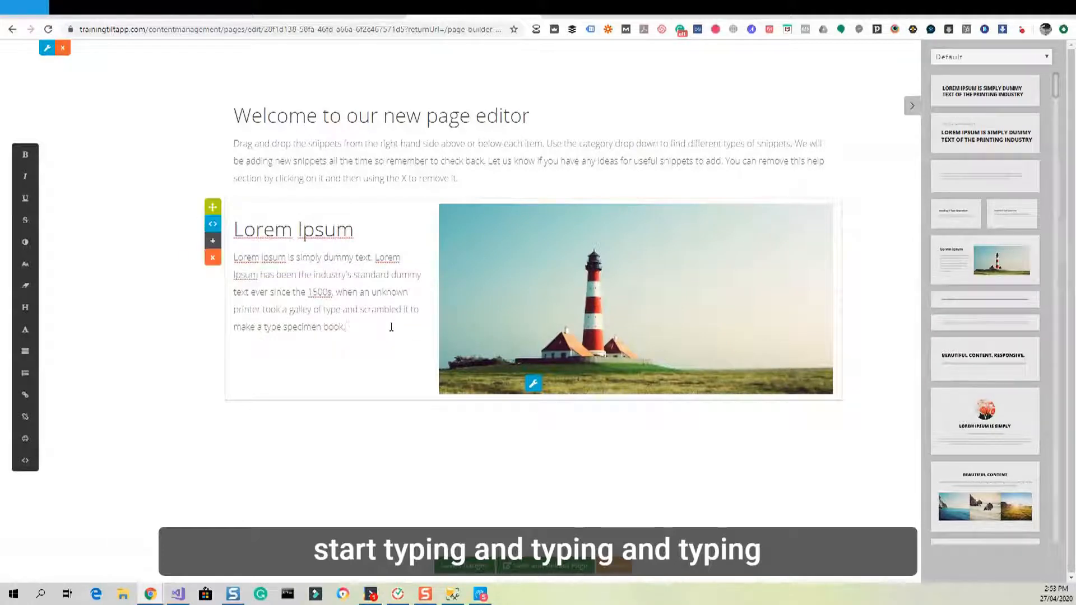
{"action": "key", "text": "ctrl+v"}
{"action": "key", "text": "Return"}
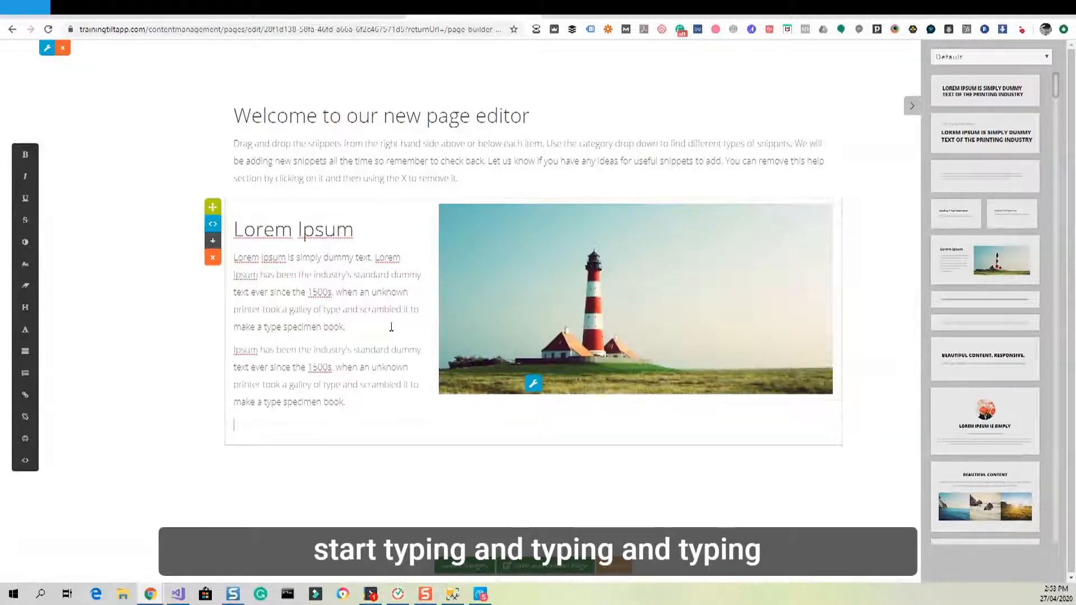
{"action": "key", "text": "ctrl+v"}
{"action": "key", "text": "Return"}
{"action": "key", "text": "ctrl+v"}
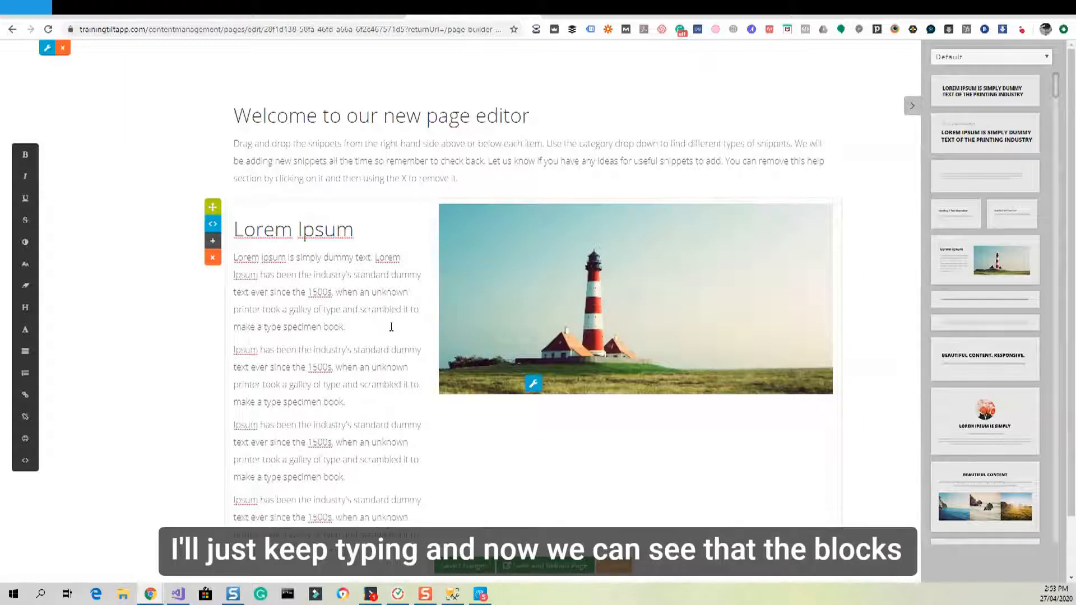
{"action": "scroll", "coordinate": [392, 327], "scroll_direction": "down", "scroll_amount": 1}
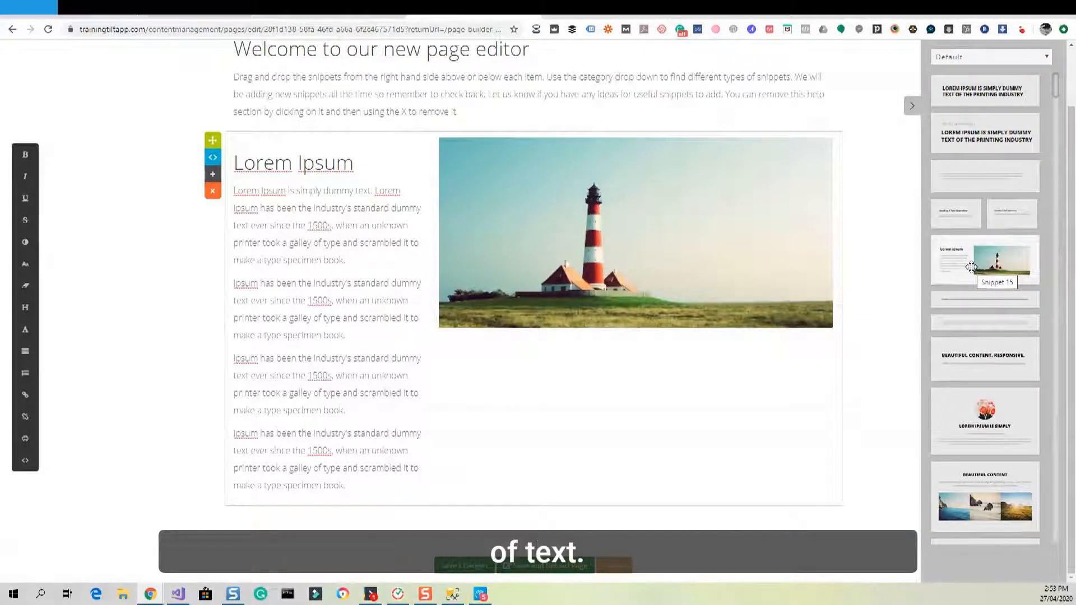
Delete the lighthouse block, re-add it, and paste an extra paragraph into its text.
{"action": "left_click", "coordinate": [213, 193]}
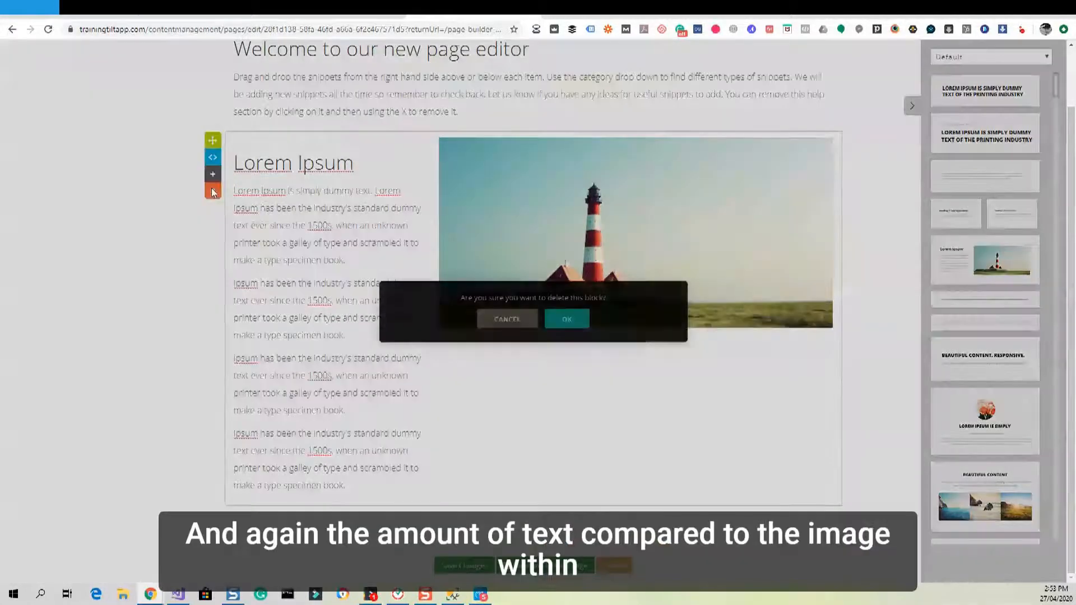
{"action": "left_click", "coordinate": [572, 318]}
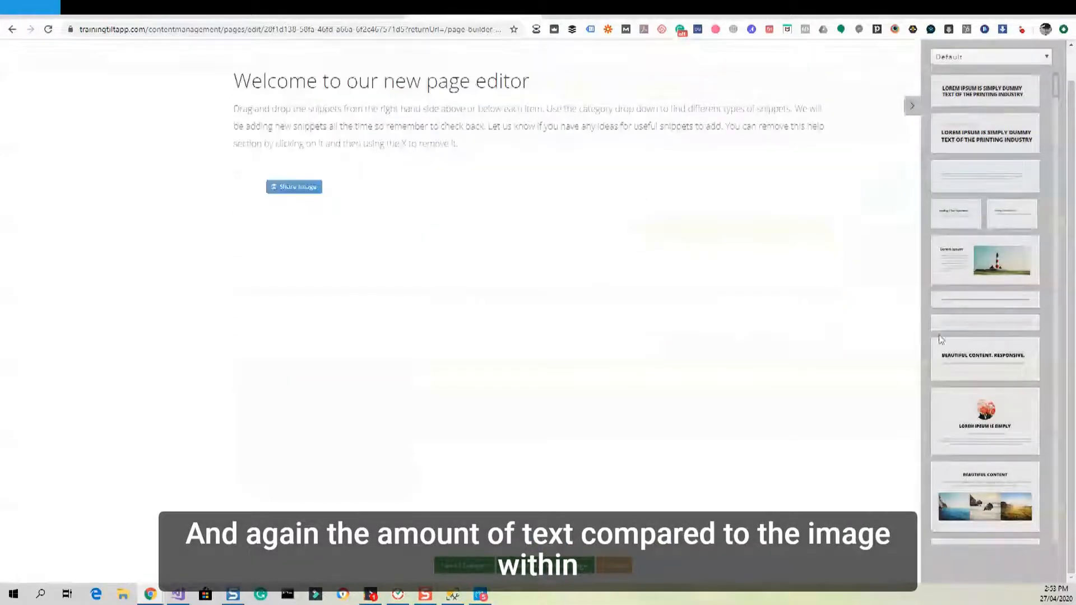
{"action": "left_click_drag", "start_coordinate": [1002, 261], "coordinate": [528, 200]}
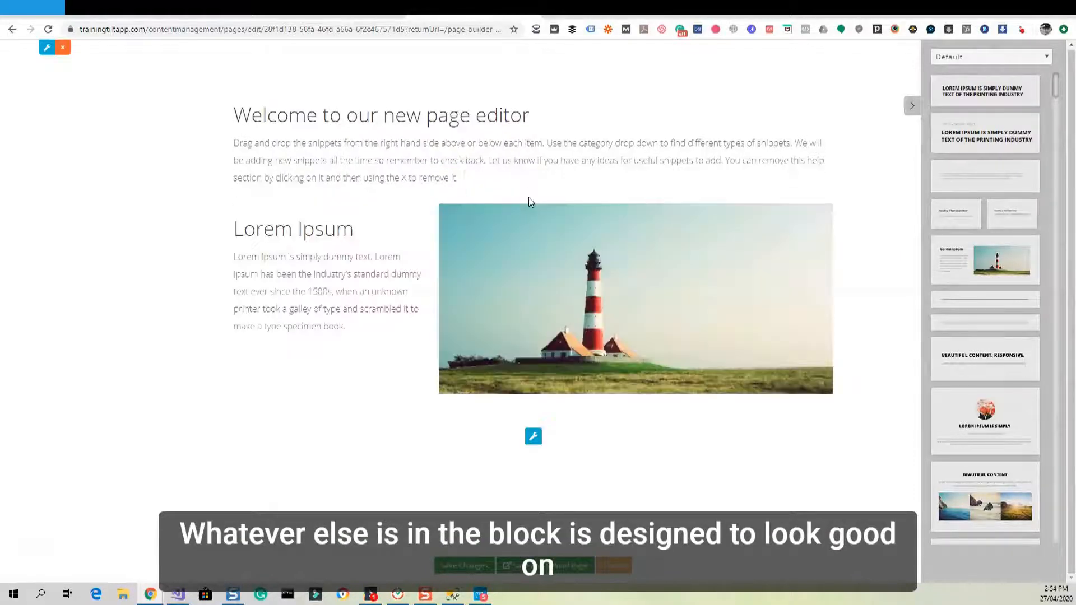
{"action": "left_click", "coordinate": [353, 329]}
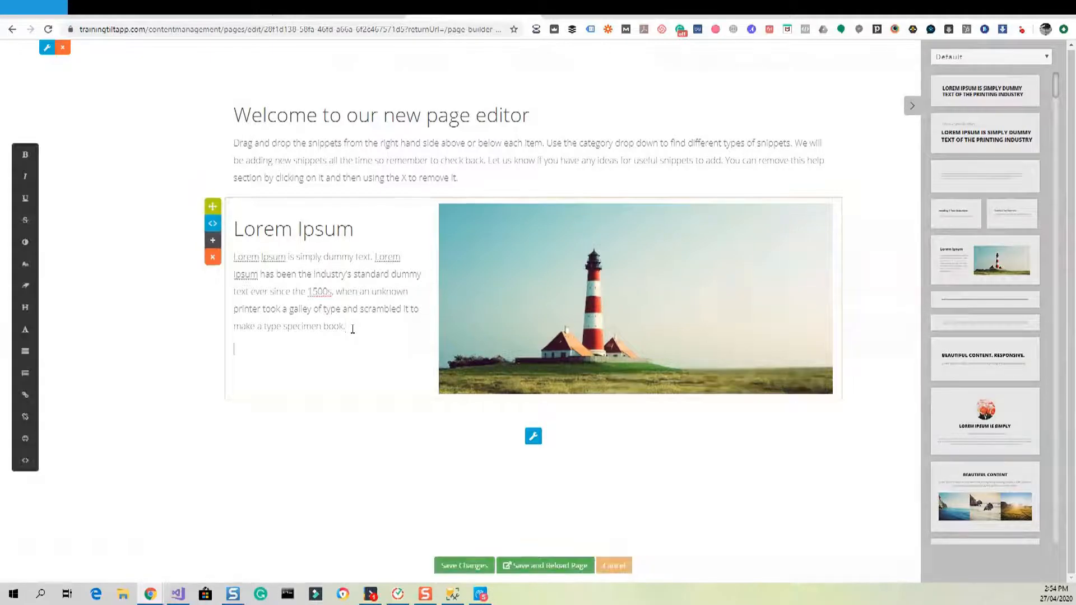
{"action": "key", "text": "ctrl+v"}
{"action": "key", "text": "ctrl+v"}
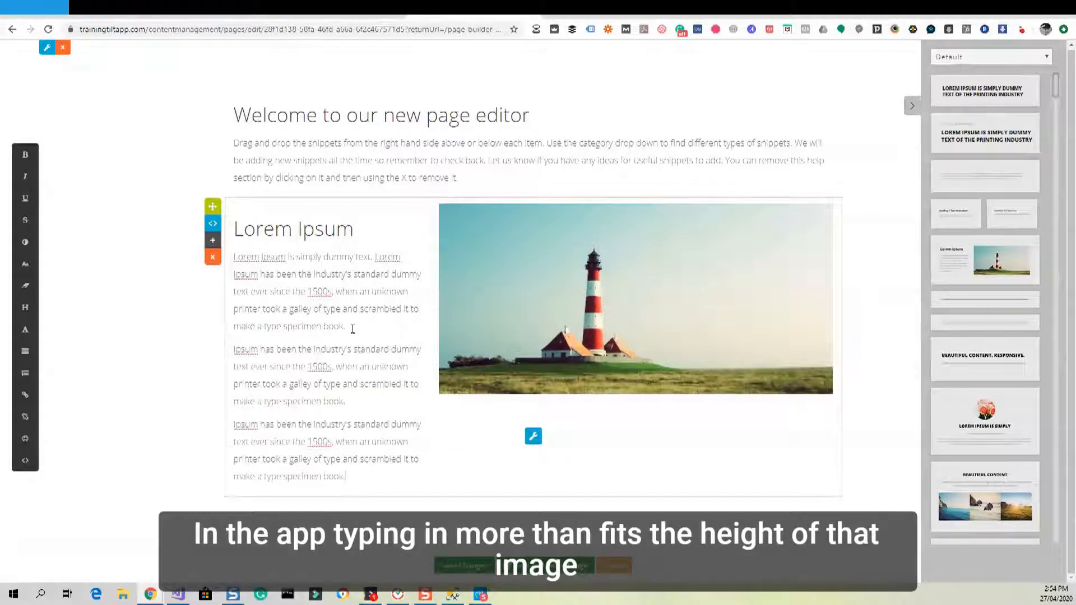
Select and delete the extra second and third paragraphs from the block's text.
{"action": "left_click_drag", "start_coordinate": [348, 401], "coordinate": [233, 242]}
{"action": "left_click", "coordinate": [393, 442]}
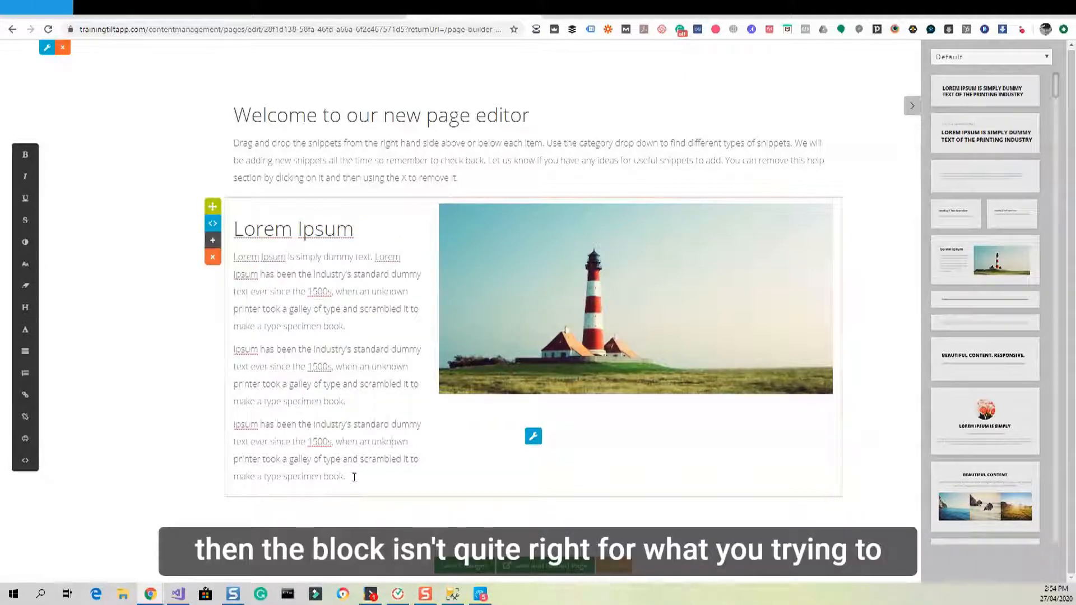
{"action": "left_click_drag", "start_coordinate": [346, 477], "coordinate": [231, 349]}
{"action": "key", "text": "Delete"}
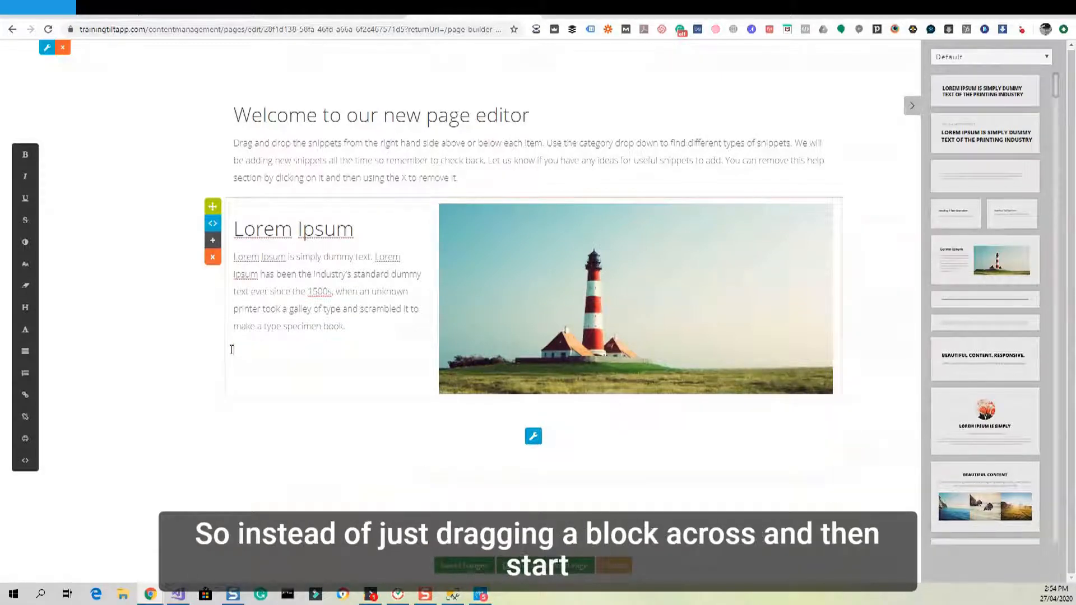
{"action": "left_click", "coordinate": [188, 333]}
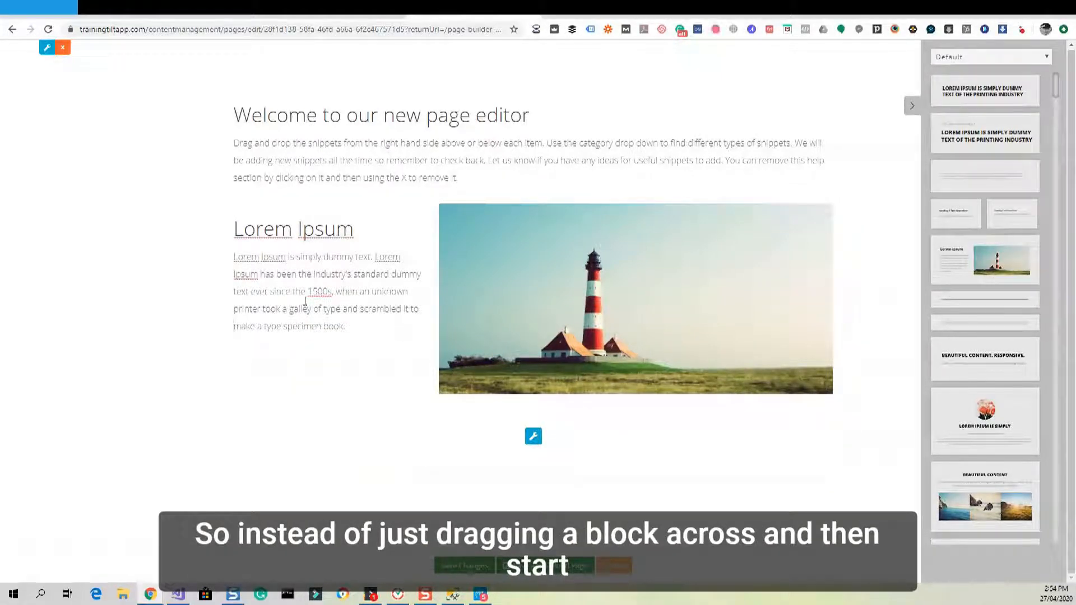
Delete the lighthouse image-and-text block again, confirming with OK.
{"action": "left_click", "coordinate": [336, 292]}
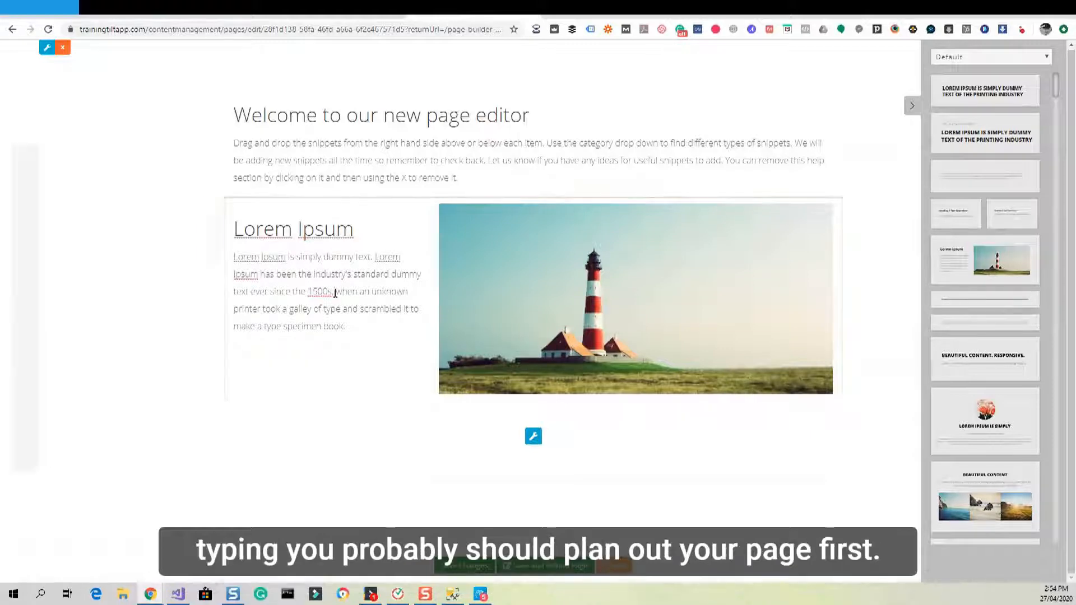
{"action": "left_click", "coordinate": [213, 257]}
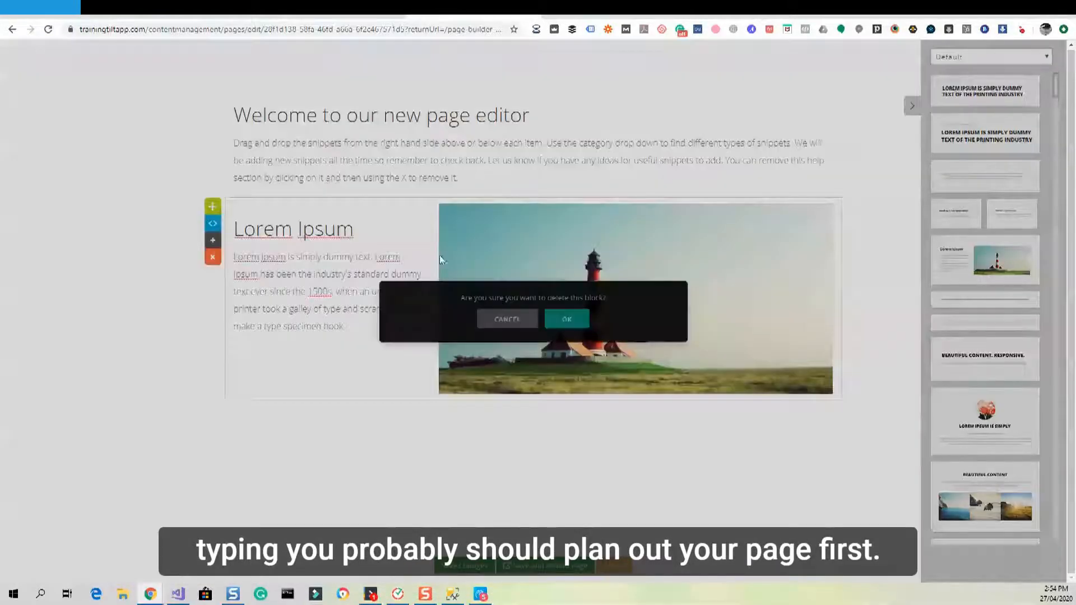
{"action": "left_click", "coordinate": [574, 318]}
{"action": "left_click", "coordinate": [437, 153]}
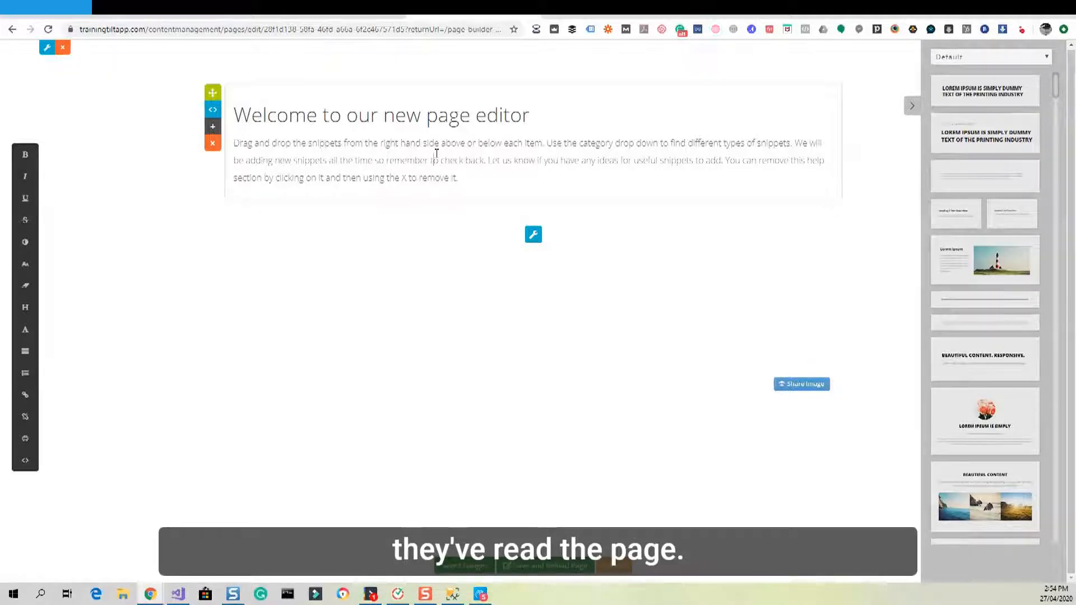
Delete the welcome introduction section with OK, then bring up the block category list.
{"action": "left_click", "coordinate": [212, 144]}
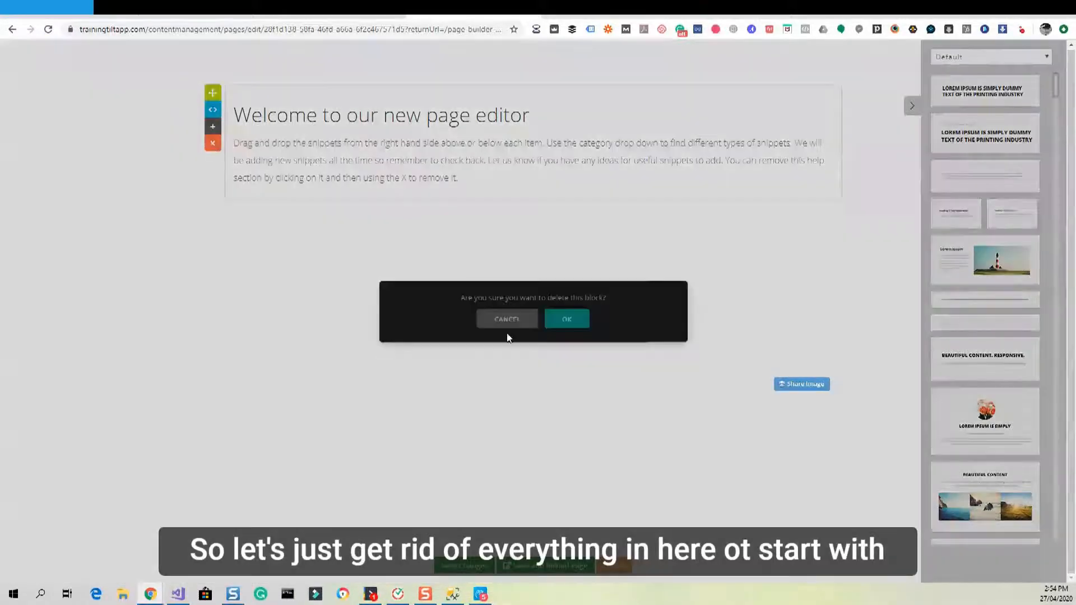
{"action": "left_click", "coordinate": [557, 325]}
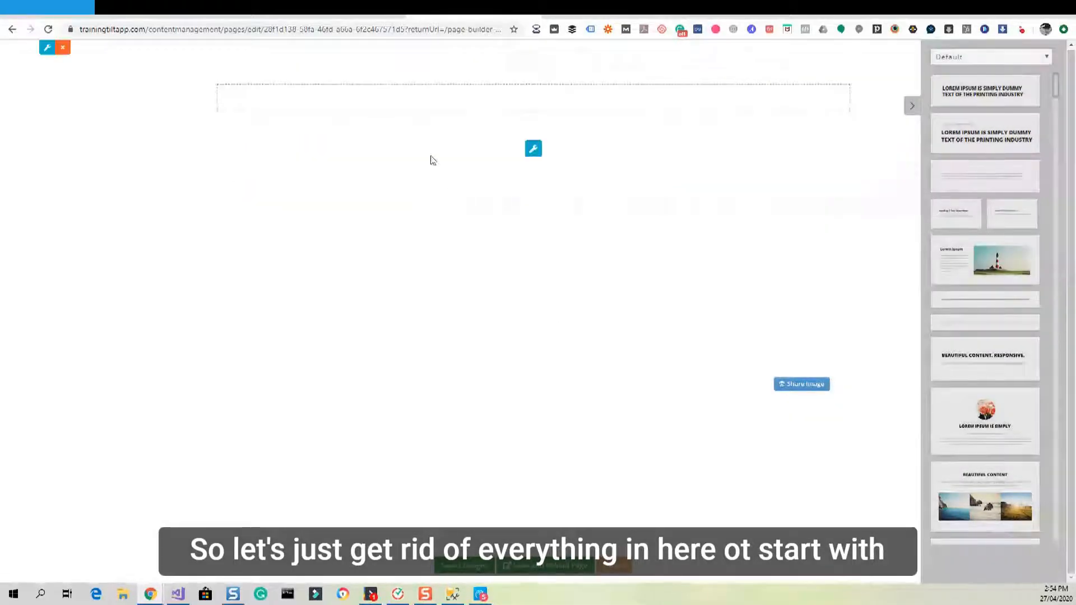
{"action": "left_click", "coordinate": [970, 56]}
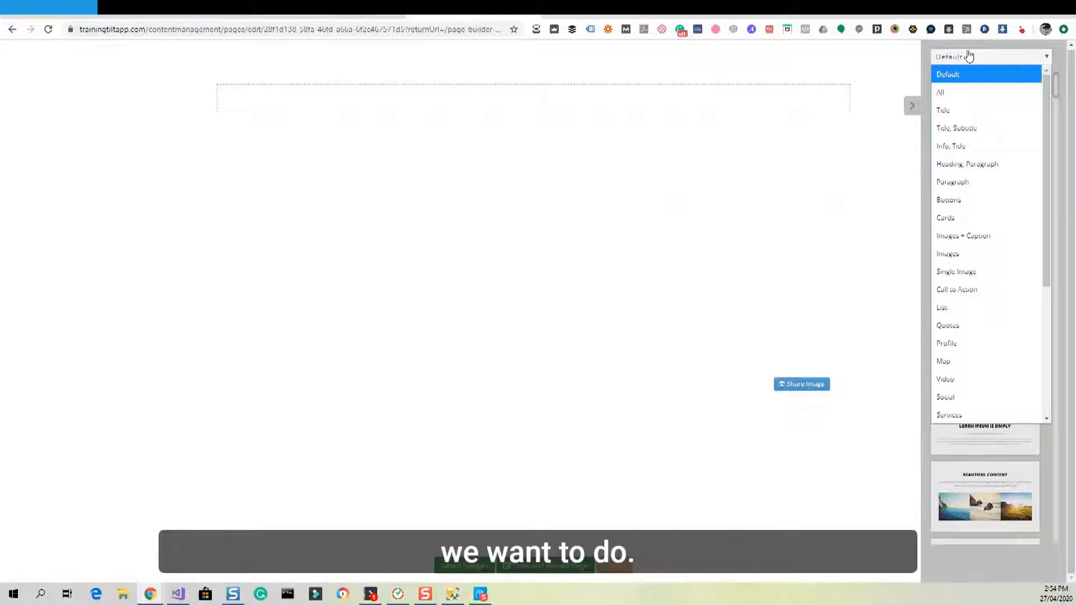
From the 'Title, Subtitle' category, place the Lorem Ipsum heading-and-intro block at the page top.
{"action": "left_click", "coordinate": [958, 128]}
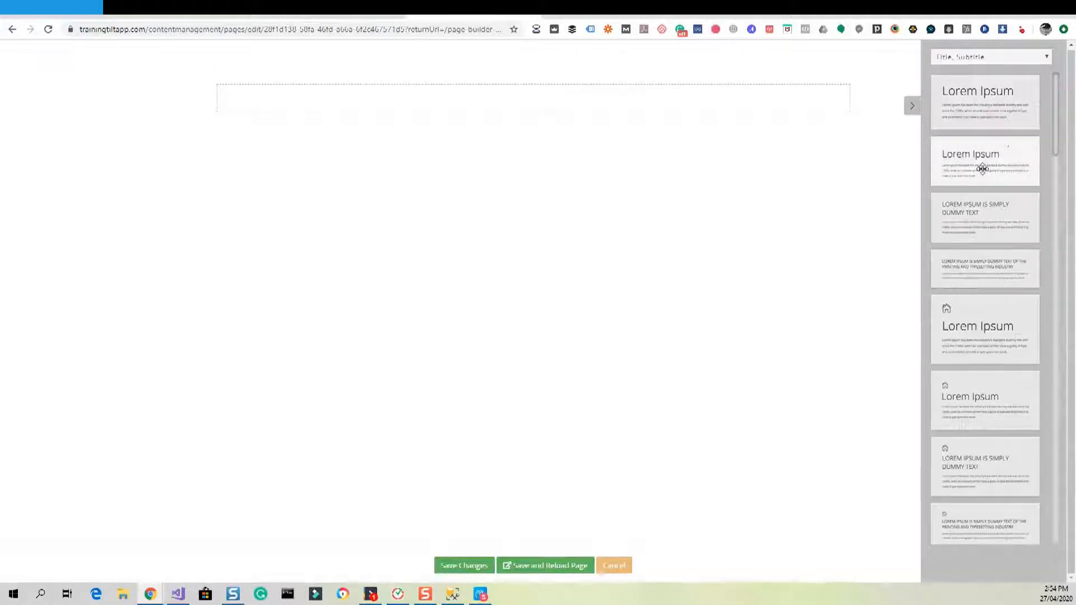
{"action": "left_click_drag", "start_coordinate": [982, 169], "coordinate": [533, 106]}
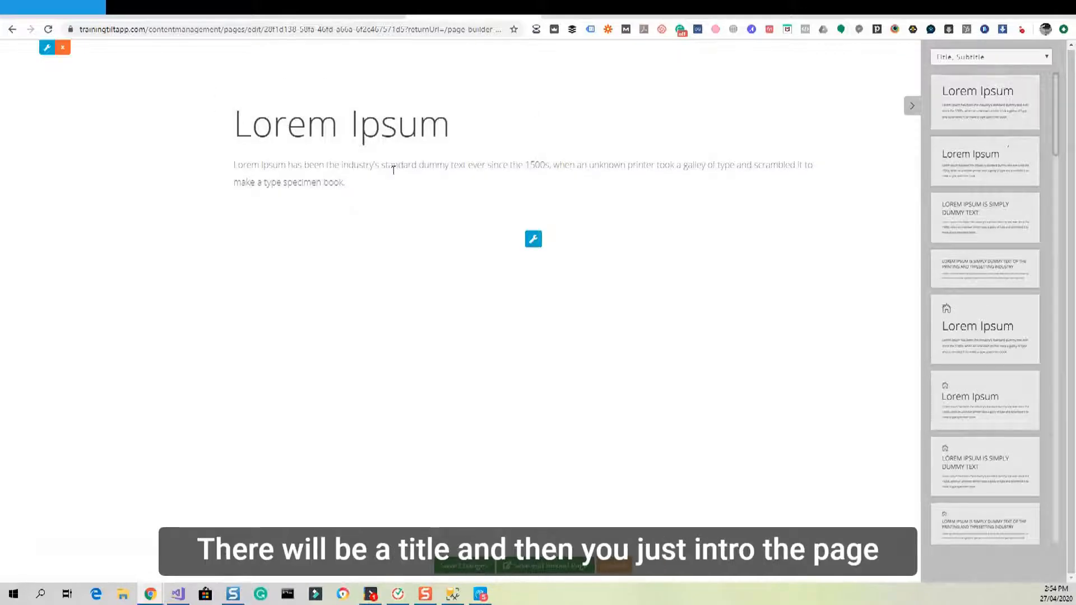
{"action": "left_click", "coordinate": [385, 176]}
{"action": "triple_click", "coordinate": [347, 124]}
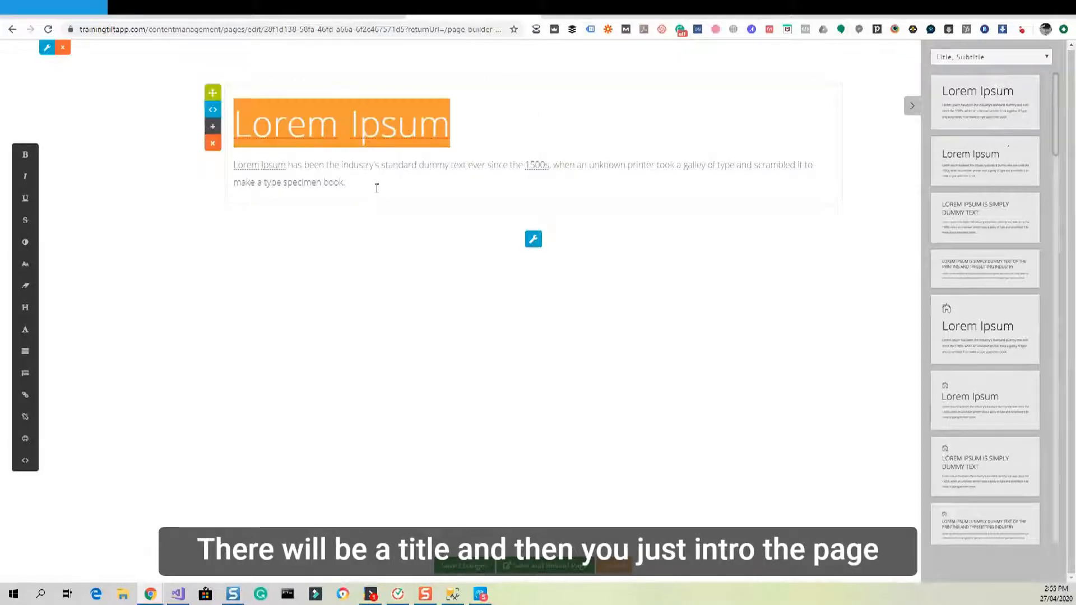
{"action": "left_click", "coordinate": [353, 184]}
{"action": "left_click_drag", "start_coordinate": [344, 181], "coordinate": [233, 168]}
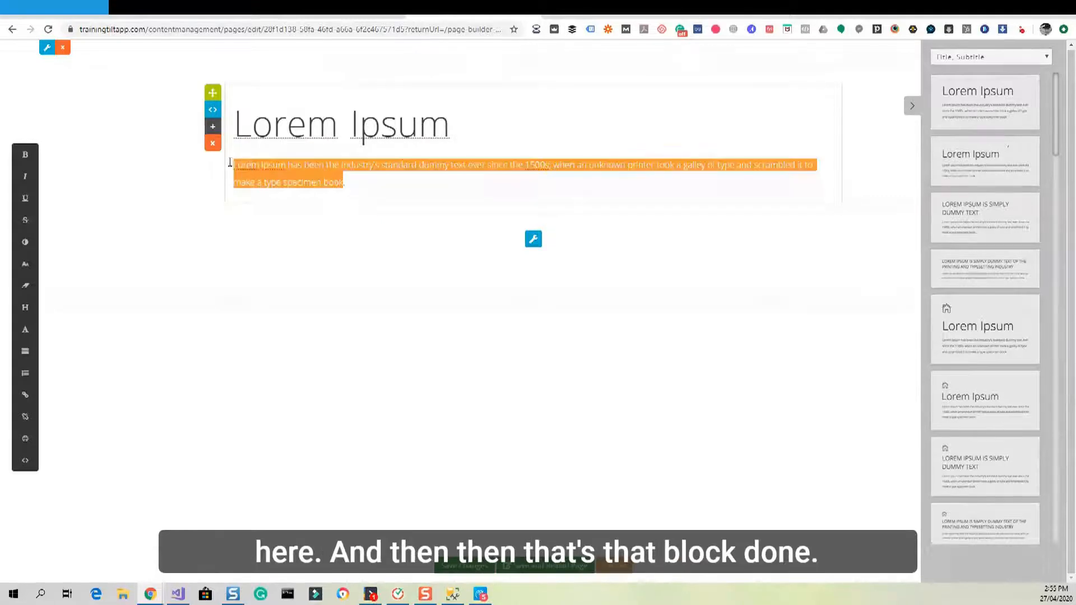
{"action": "left_click", "coordinate": [384, 173]}
{"action": "left_click", "coordinate": [378, 228]}
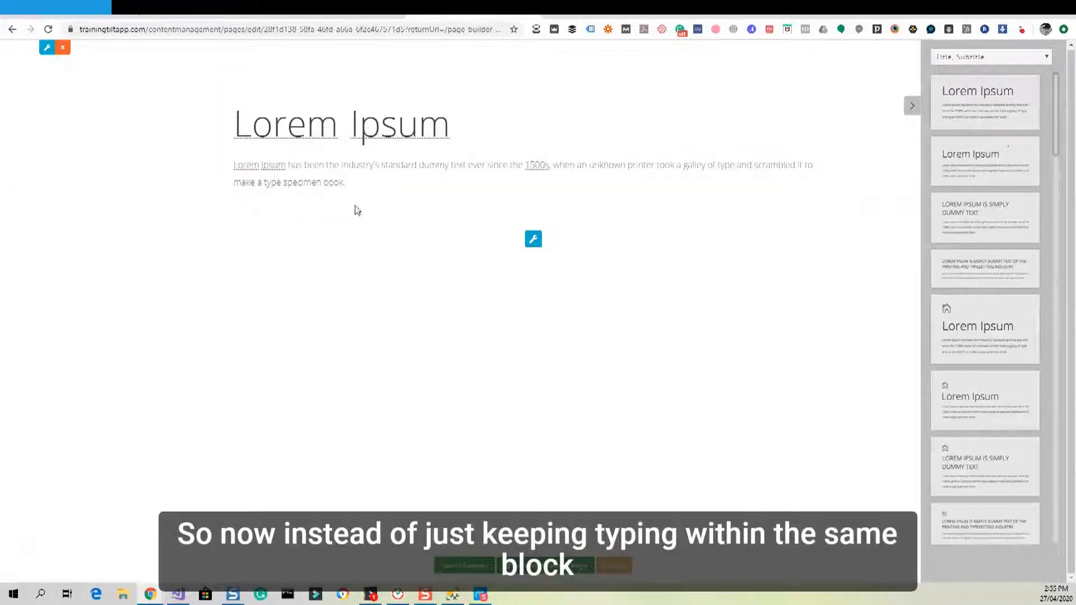
{"action": "left_click", "coordinate": [373, 195]}
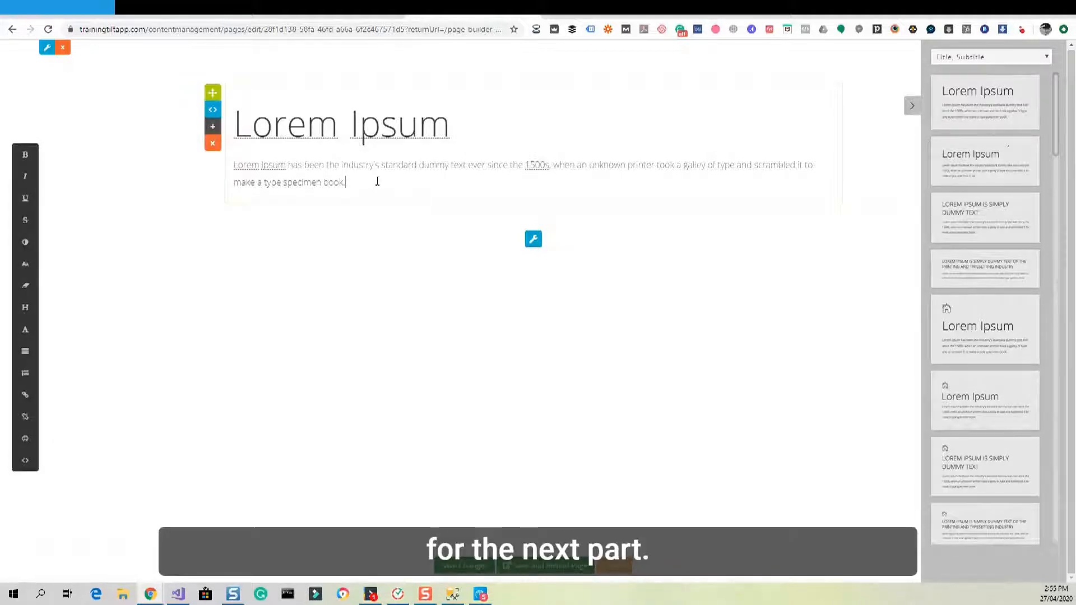
{"action": "left_click", "coordinate": [970, 58]}
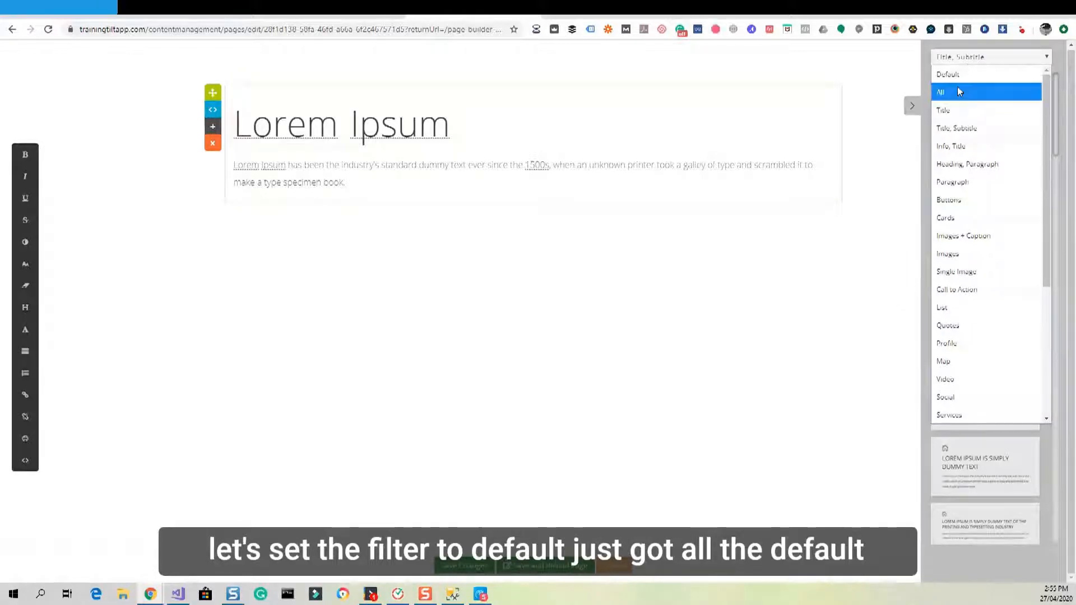
Add the lighthouse image-and-text block from the Default category below the title.
{"action": "left_click", "coordinate": [954, 75]}
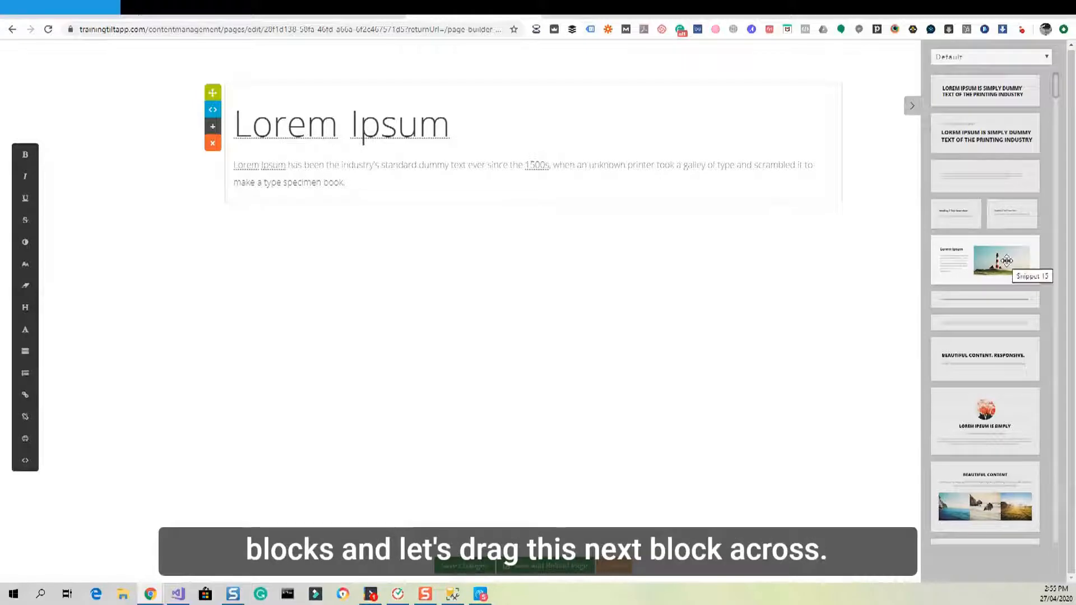
{"action": "left_click_drag", "start_coordinate": [1007, 260], "coordinate": [622, 190]}
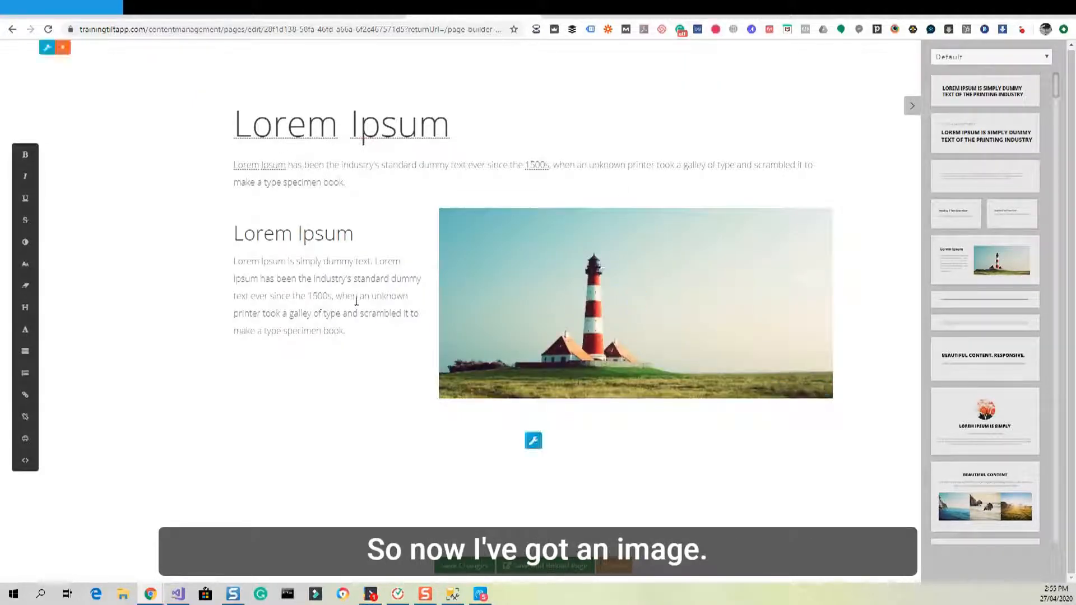
{"action": "left_click_drag", "start_coordinate": [354, 335], "coordinate": [233, 262]}
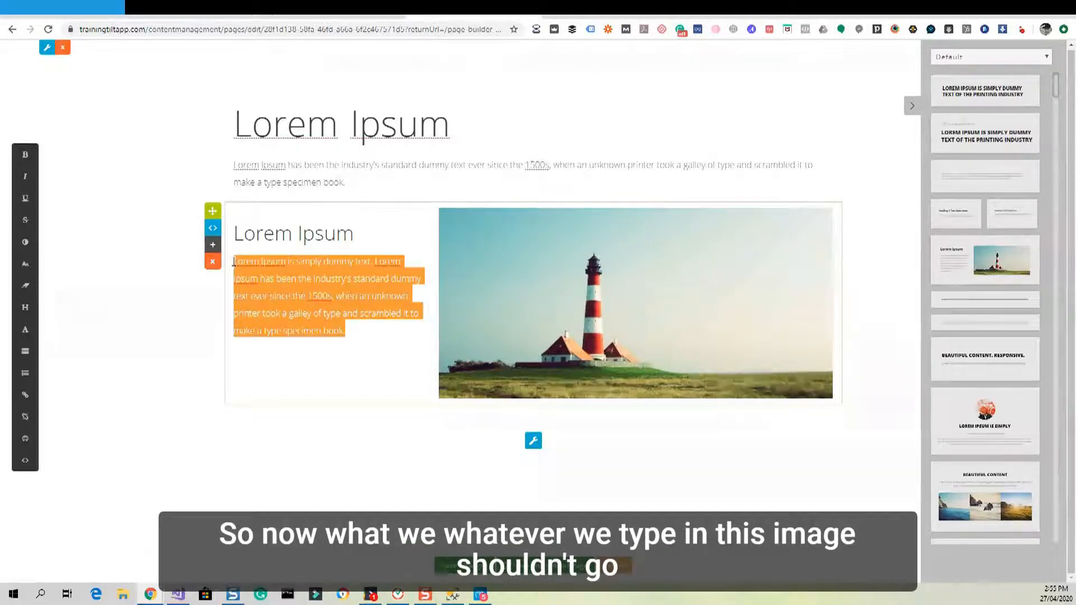
{"action": "left_click", "coordinate": [352, 330]}
Copy the paragraph text after '1500s' and paste it as a new paragraph below.
{"action": "left_click_drag", "start_coordinate": [352, 330], "coordinate": [328, 289]}
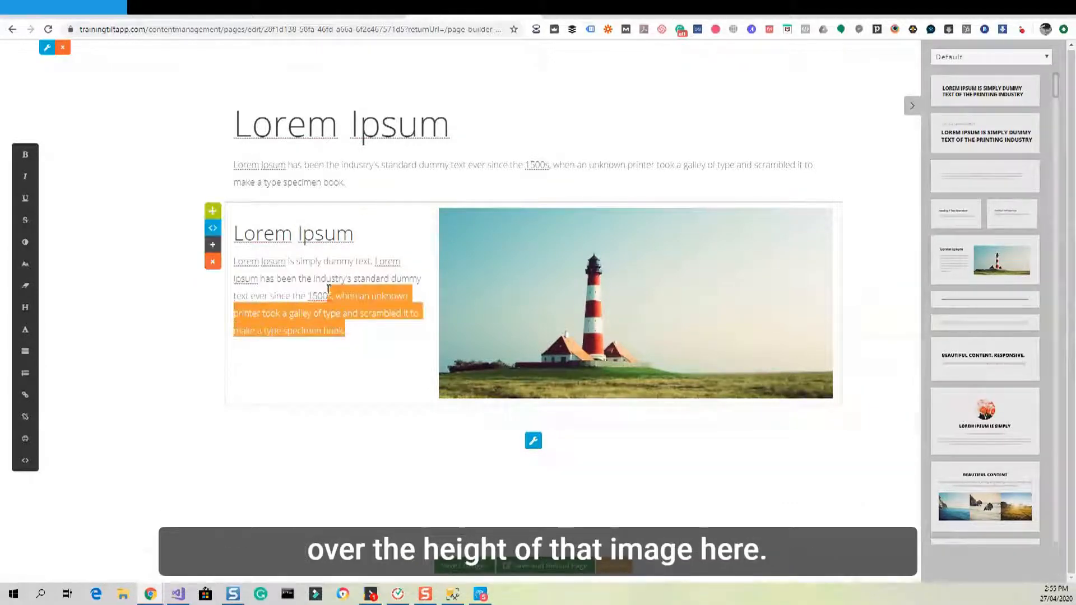
{"action": "key", "text": "ctrl+c"}
{"action": "left_click", "coordinate": [363, 331]}
{"action": "key", "text": "Return"}
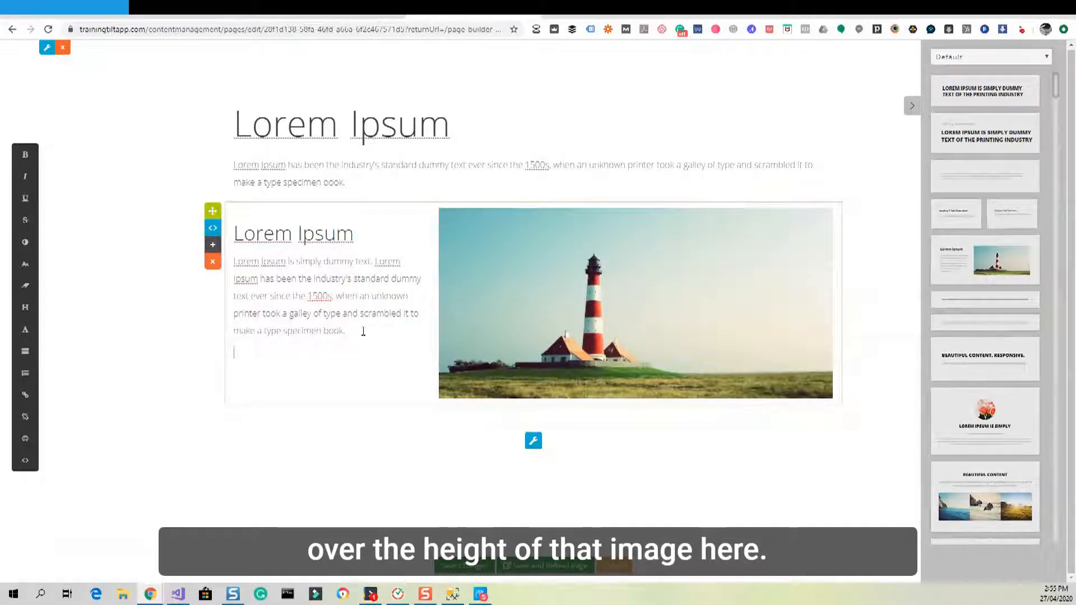
{"action": "key", "text": "ctrl+v"}
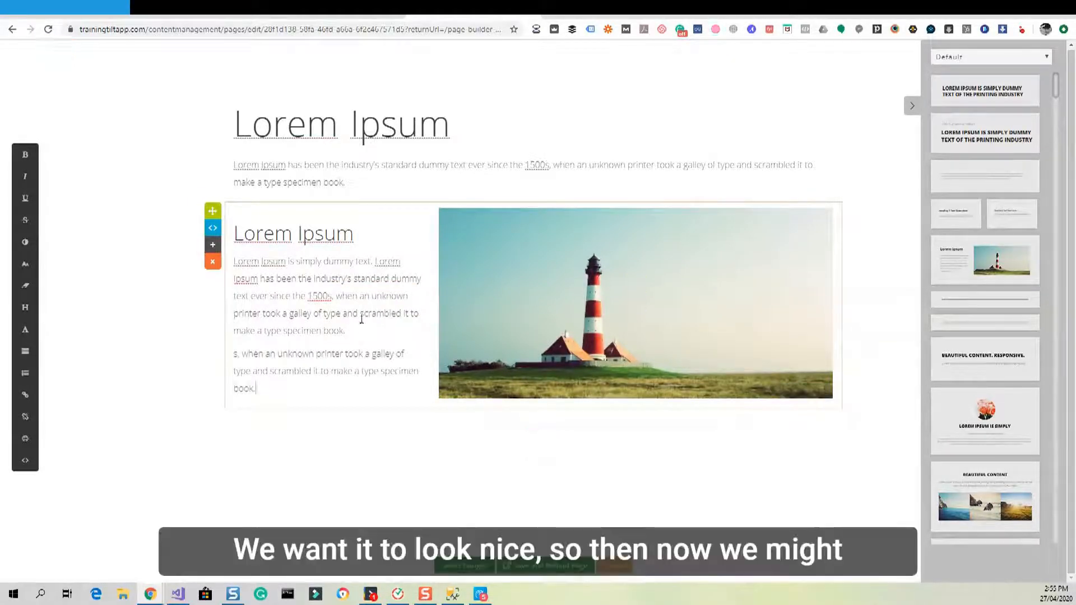
{"action": "left_click", "coordinate": [189, 180]}
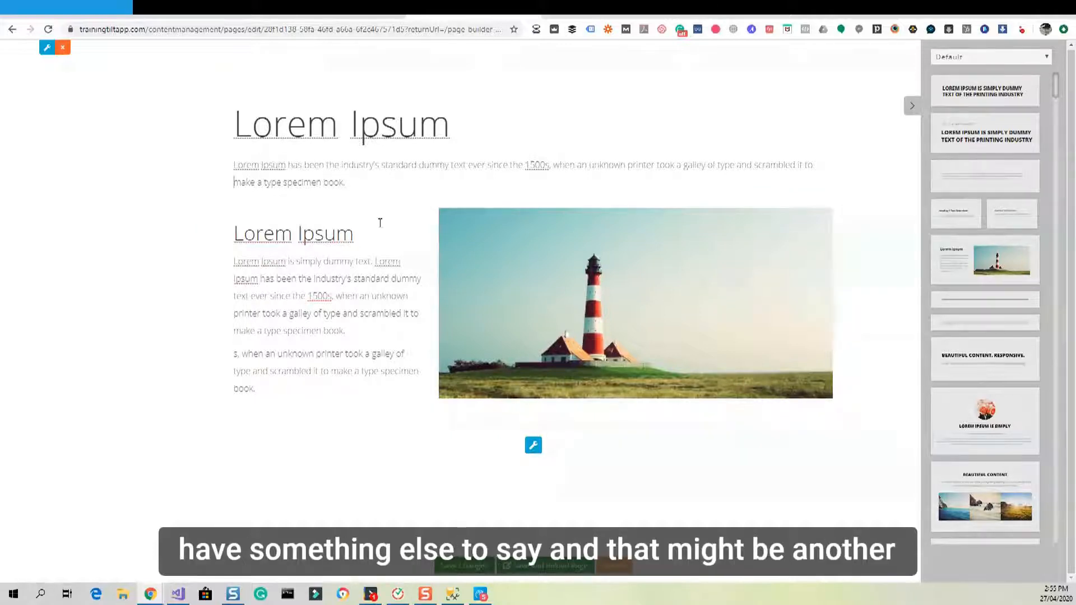
Place a plain Lorem Ipsum paragraph block from the Paragraph category below the lighthouse section.
{"action": "left_click", "coordinate": [964, 58]}
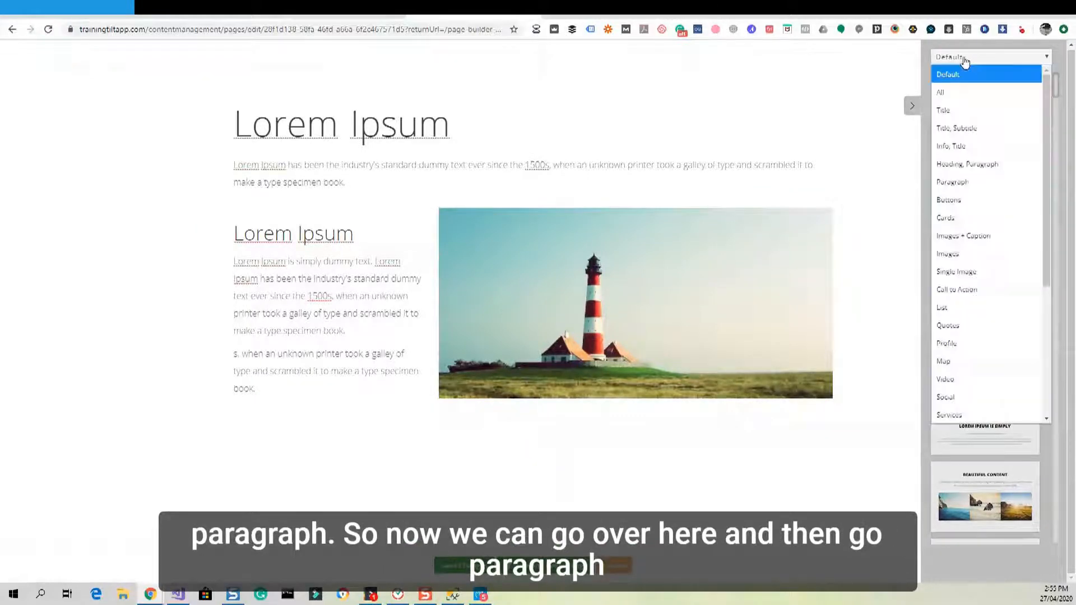
{"action": "left_click", "coordinate": [956, 181]}
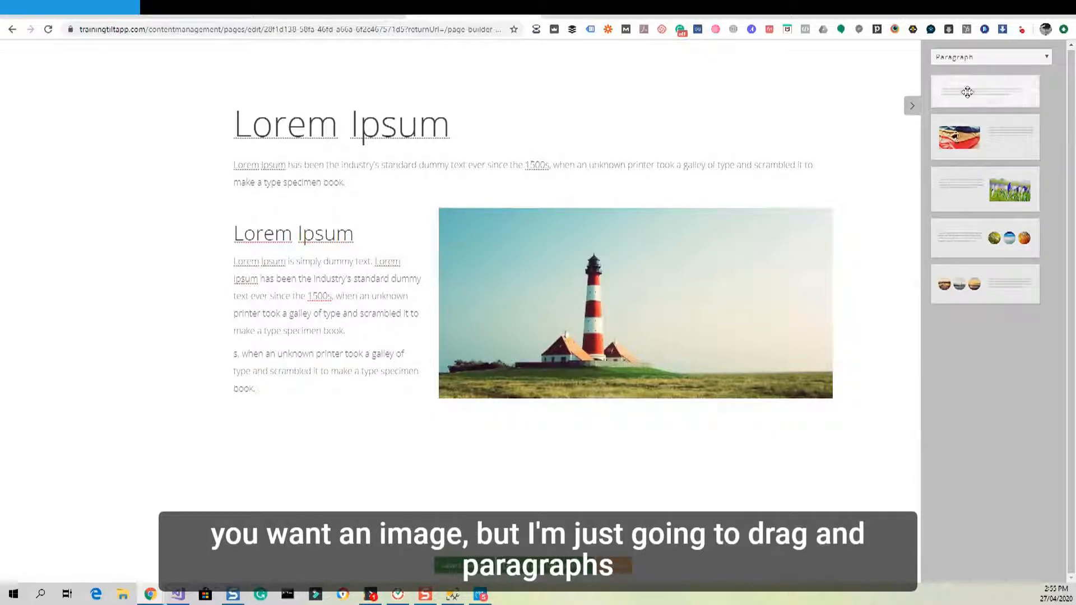
{"action": "left_click_drag", "start_coordinate": [970, 106], "coordinate": [636, 386]}
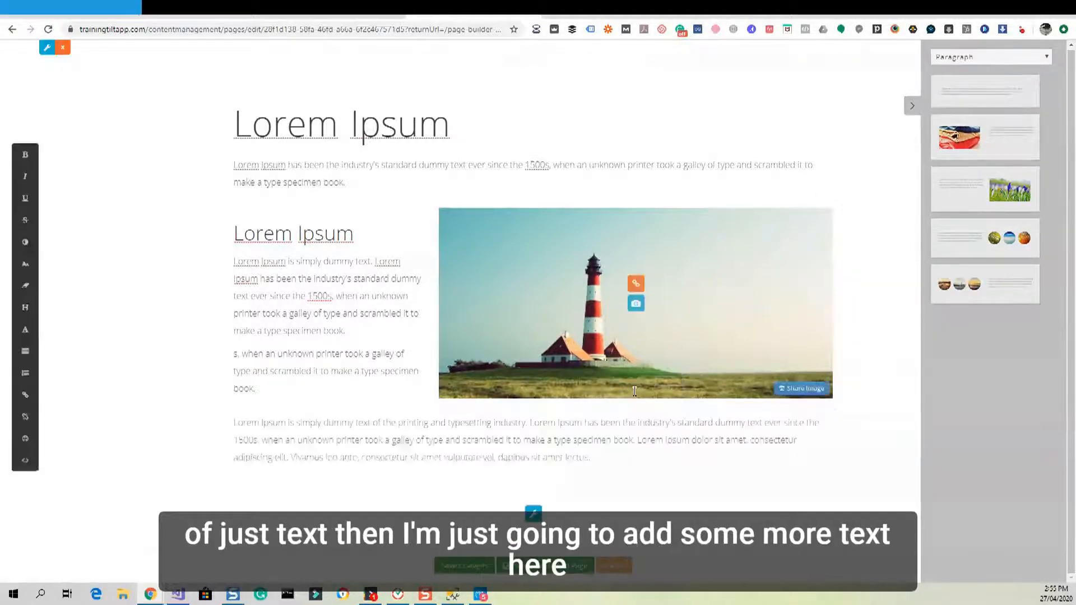
{"action": "left_click", "coordinate": [610, 451]}
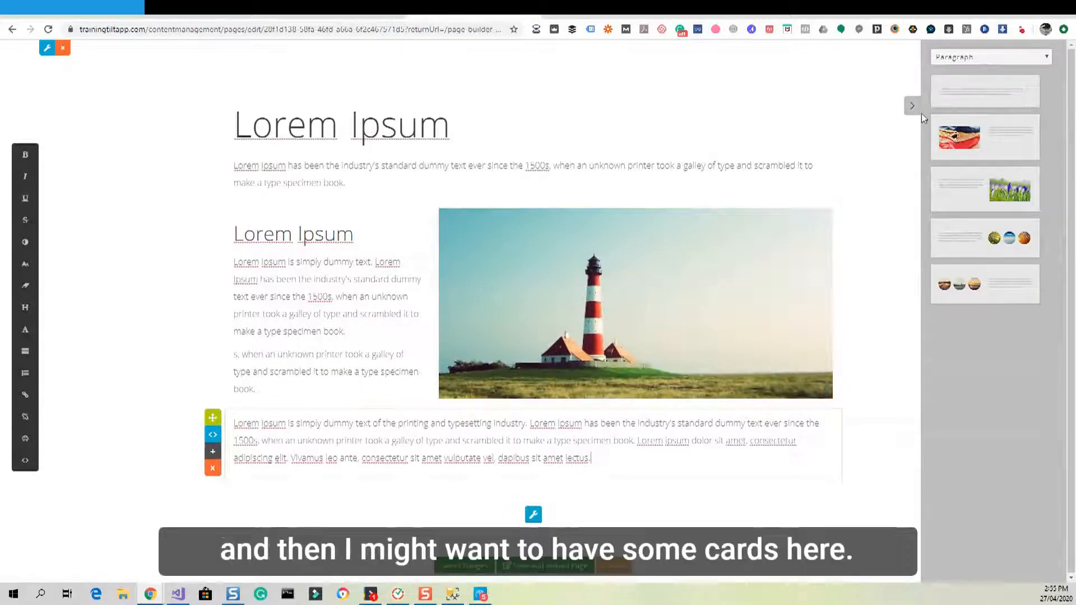
{"action": "left_click", "coordinate": [971, 58]}
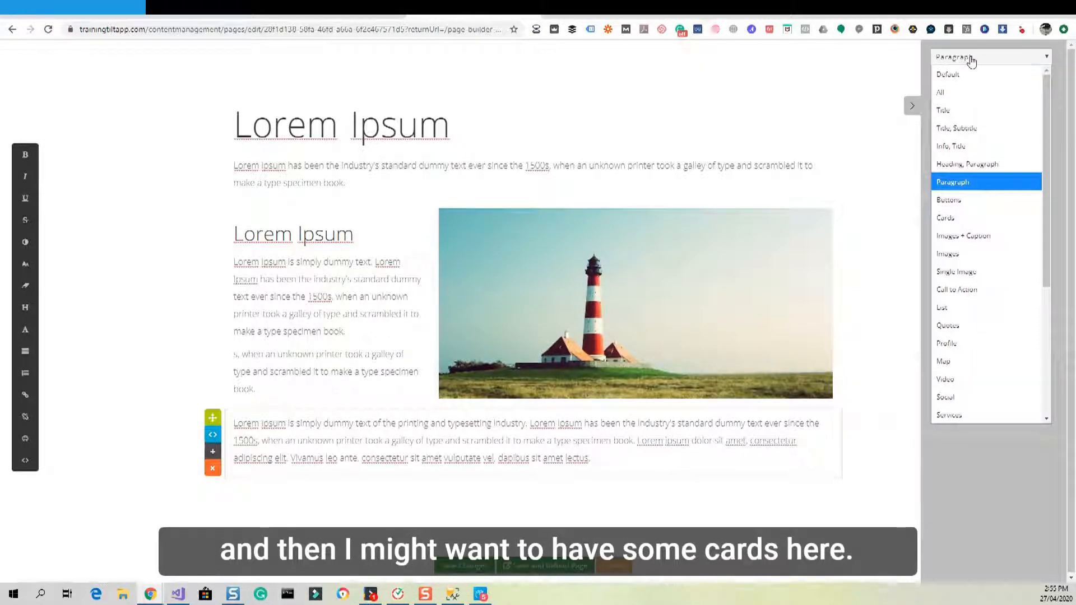
From the Cards category, place the two-card crocus block with Read More buttons below the paragraph.
{"action": "left_click", "coordinate": [944, 218]}
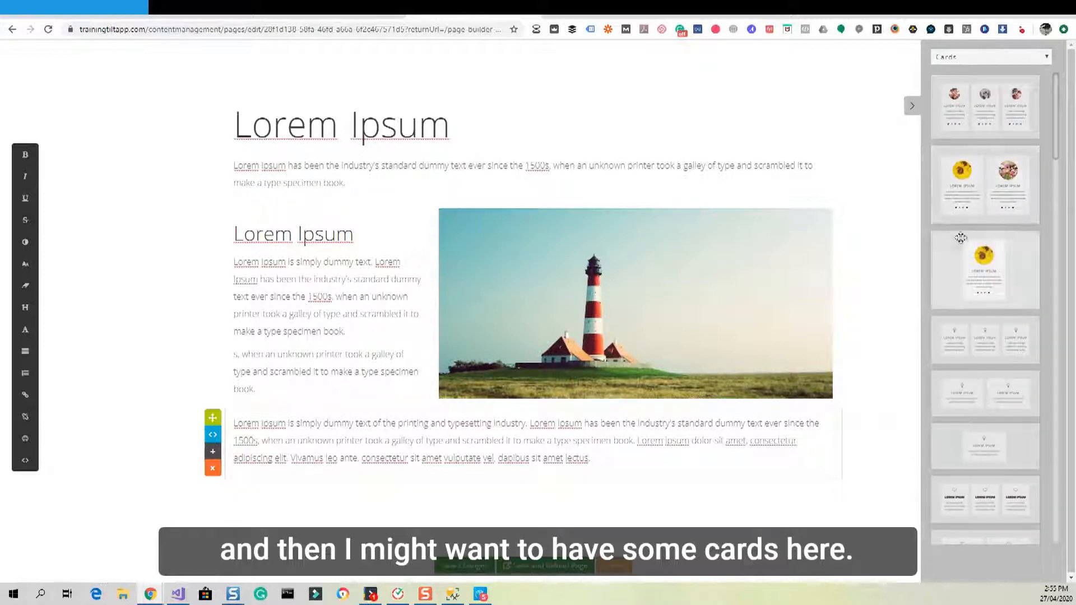
{"action": "scroll", "coordinate": [953, 230], "scroll_direction": "down", "scroll_amount": 8}
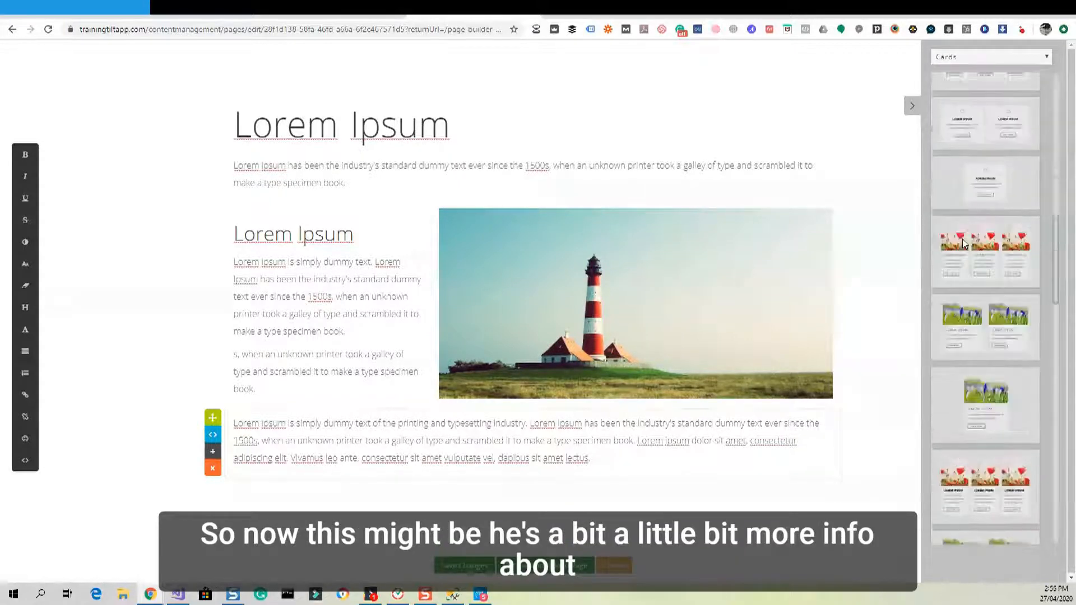
{"action": "scroll", "coordinate": [965, 243], "scroll_direction": "down", "scroll_amount": 2}
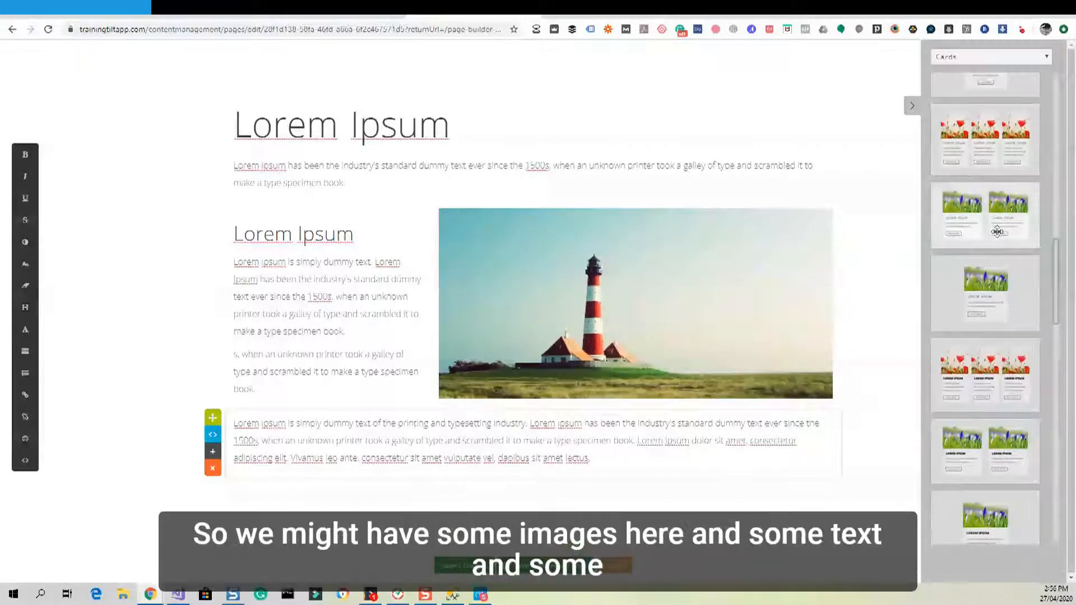
{"action": "left_click_drag", "start_coordinate": [1002, 212], "coordinate": [664, 470]}
{"action": "scroll", "coordinate": [665, 470], "scroll_direction": "down", "scroll_amount": 4}
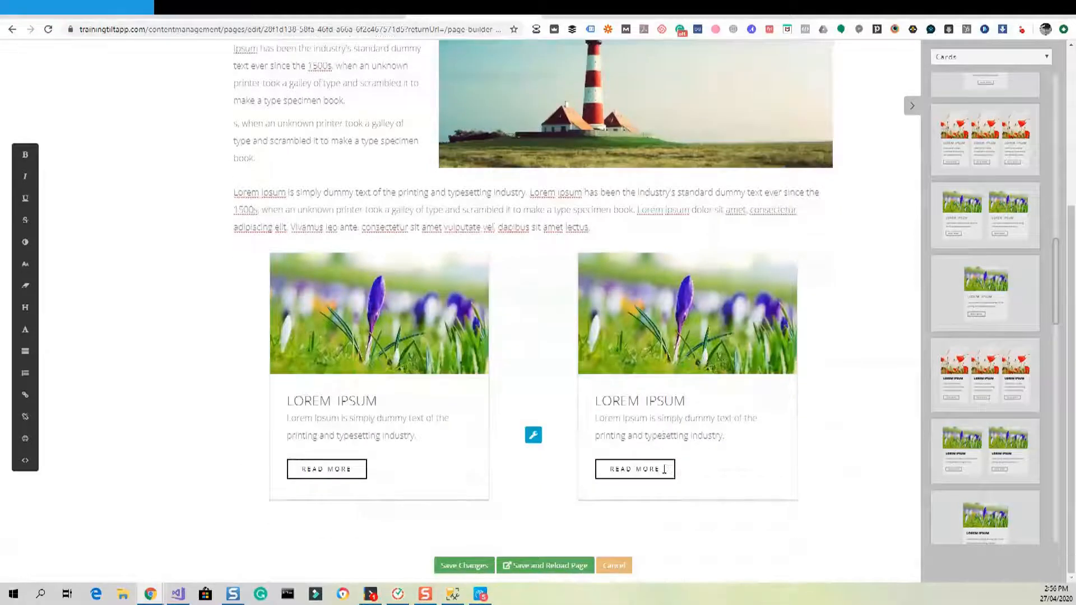
Select the description text of the left card, then the right card.
{"action": "left_click_drag", "start_coordinate": [415, 437], "coordinate": [290, 424]}
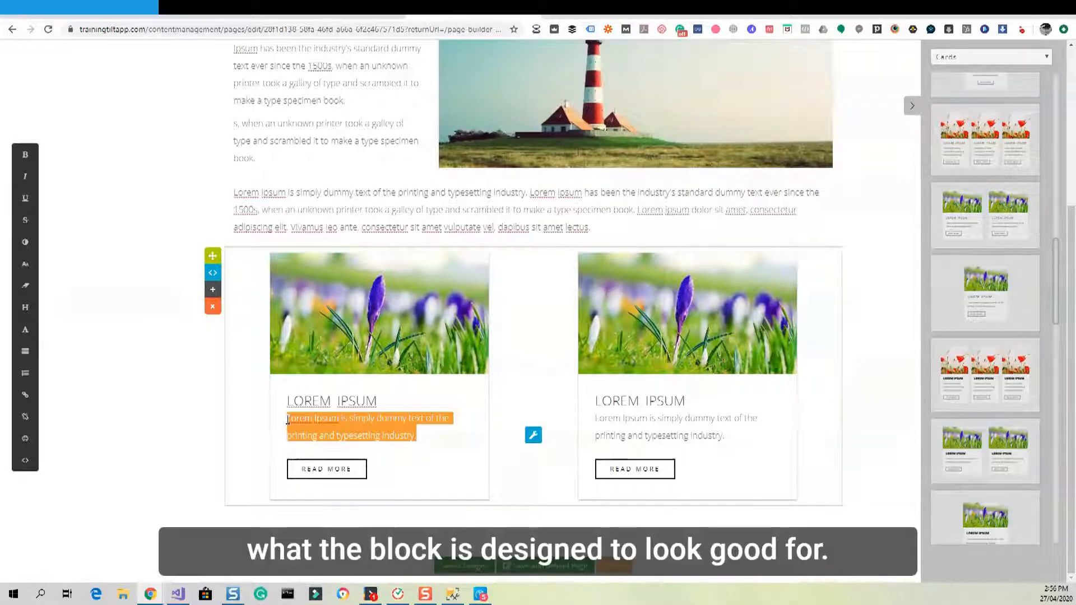
{"action": "left_click", "coordinate": [288, 421]}
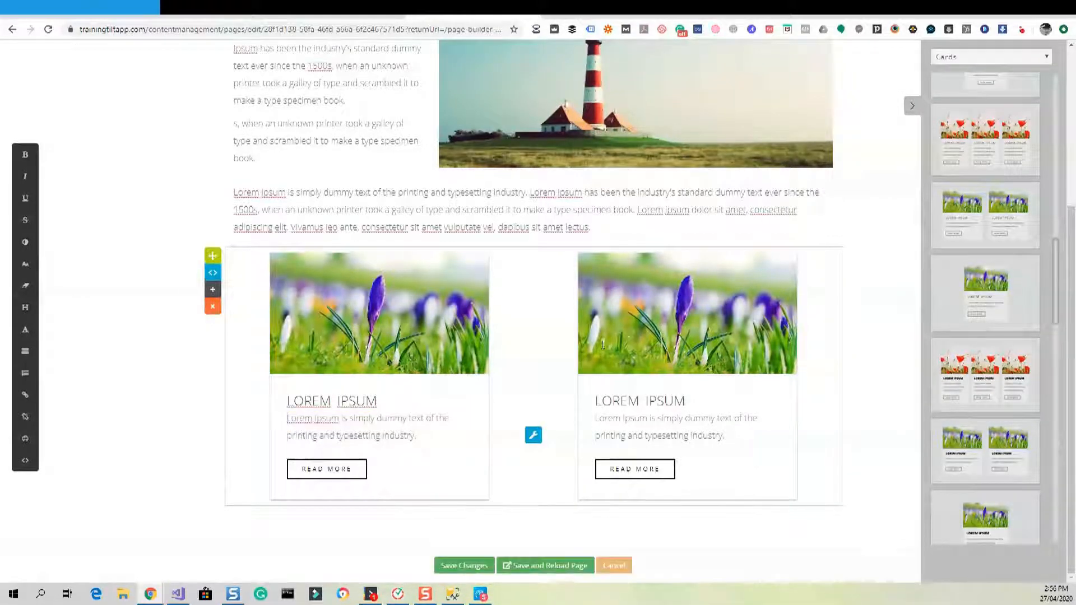
{"action": "triple_click", "coordinate": [632, 432]}
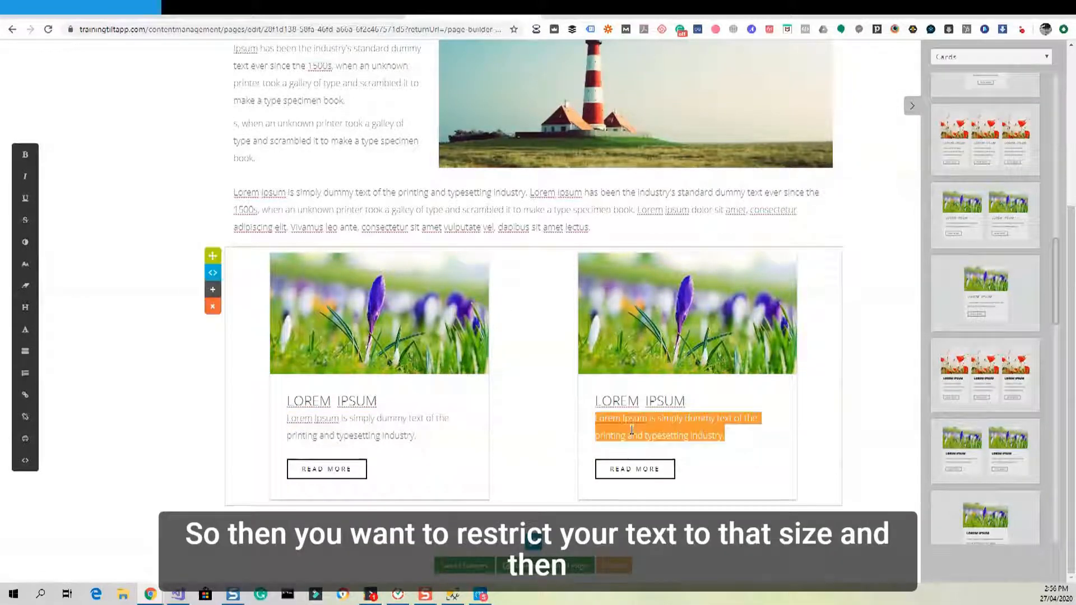
Open the left Read More button's link settings and close them with OK, unchanged.
{"action": "left_click", "coordinate": [345, 469]}
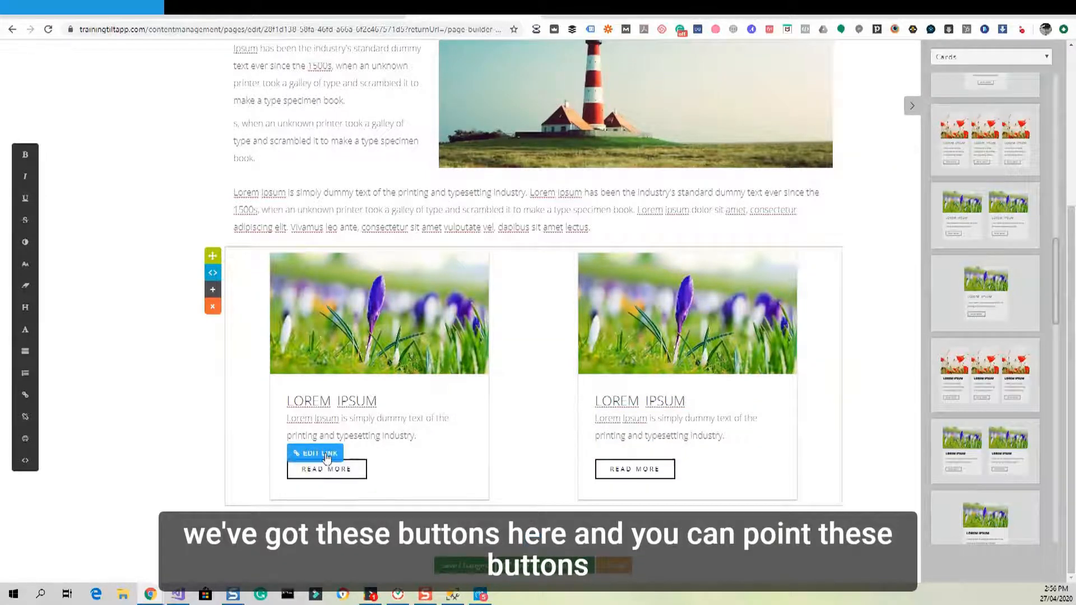
{"action": "left_click", "coordinate": [327, 457]}
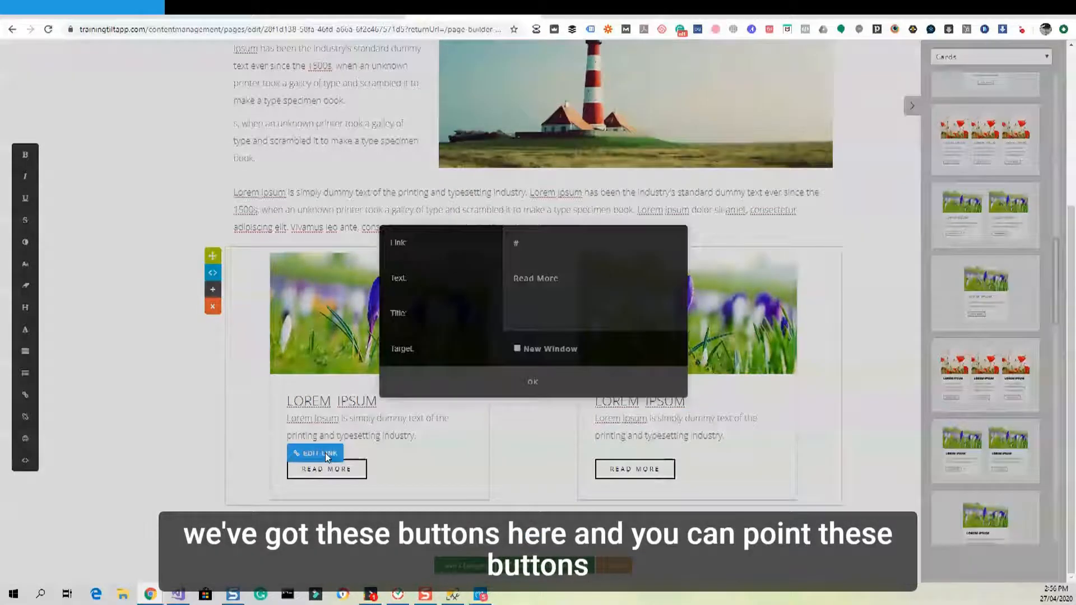
{"action": "left_click", "coordinate": [534, 384]}
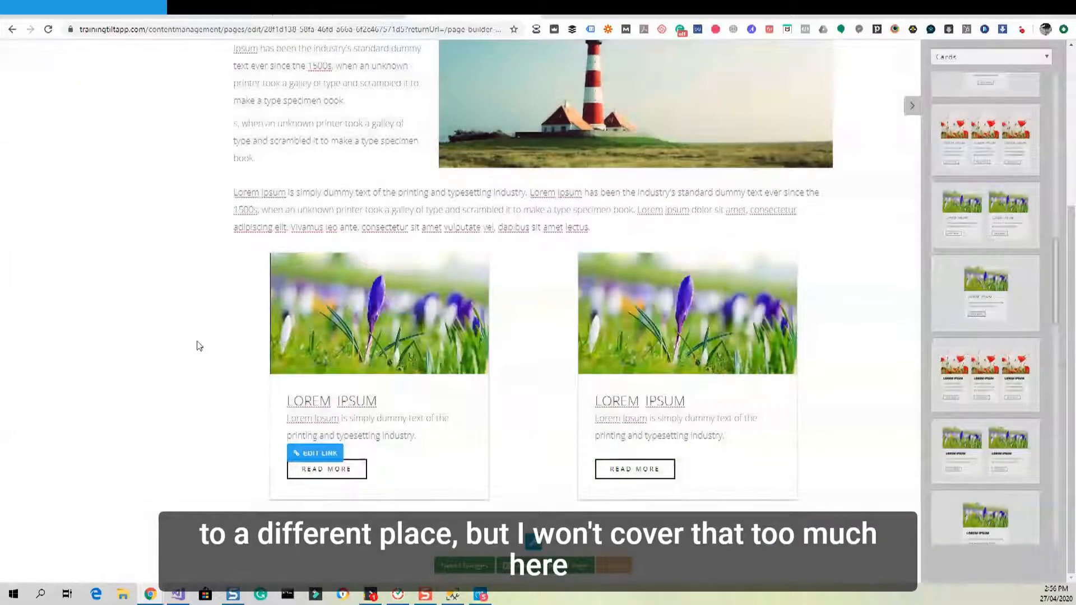
Place a Paragraph-category Lorem Ipsum block below the two crocus cards.
{"action": "scroll", "coordinate": [277, 325], "scroll_direction": "up", "scroll_amount": 4}
{"action": "scroll", "coordinate": [277, 327], "scroll_direction": "down", "scroll_amount": 4}
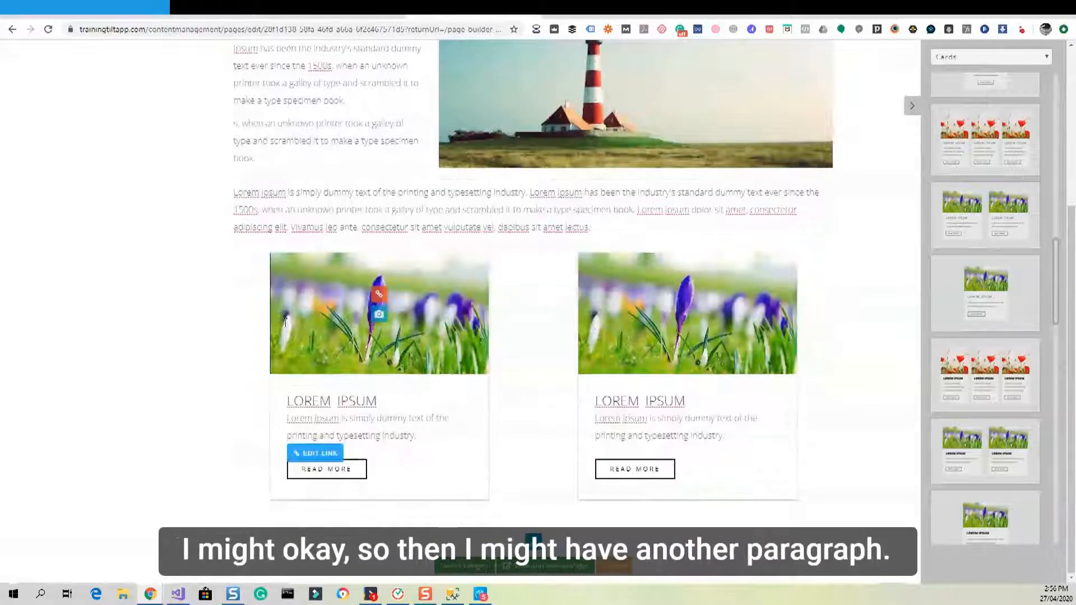
{"action": "scroll", "coordinate": [285, 323], "scroll_direction": "up", "scroll_amount": 1}
{"action": "scroll", "coordinate": [285, 323], "scroll_direction": "up", "scroll_amount": 4}
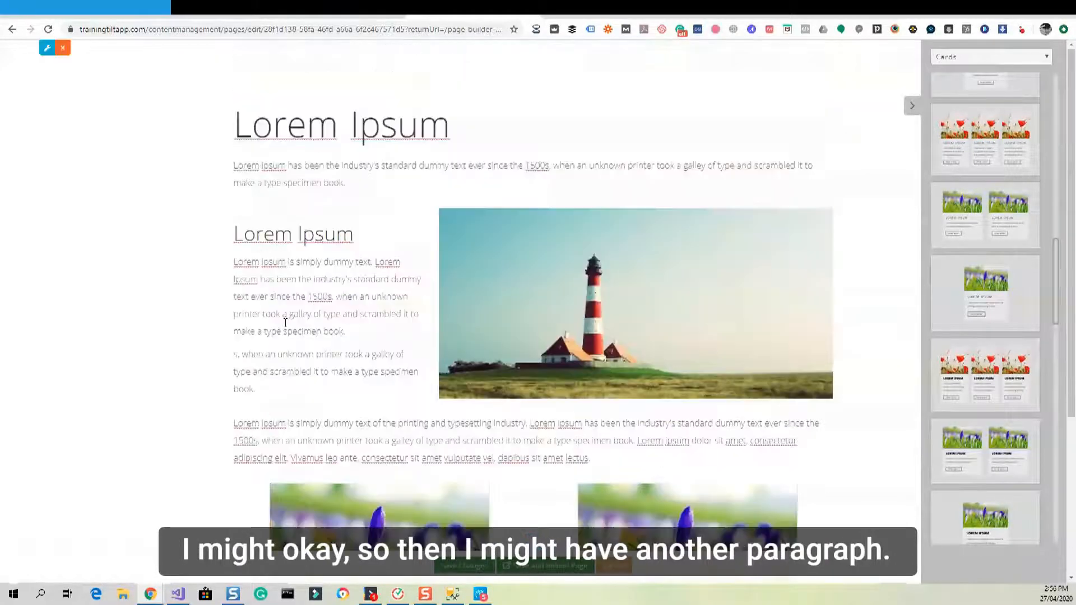
{"action": "left_click", "coordinate": [954, 57]}
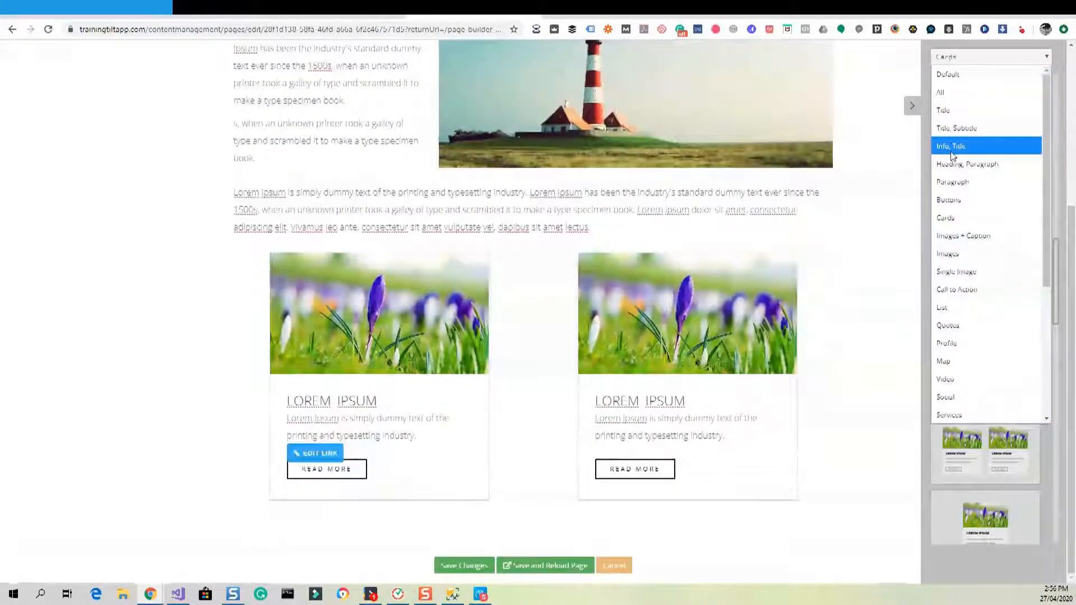
{"action": "left_click", "coordinate": [953, 181]}
{"action": "left_click_drag", "start_coordinate": [977, 100], "coordinate": [655, 515]}
{"action": "left_click_drag", "start_coordinate": [932, 179], "coordinate": [617, 501]}
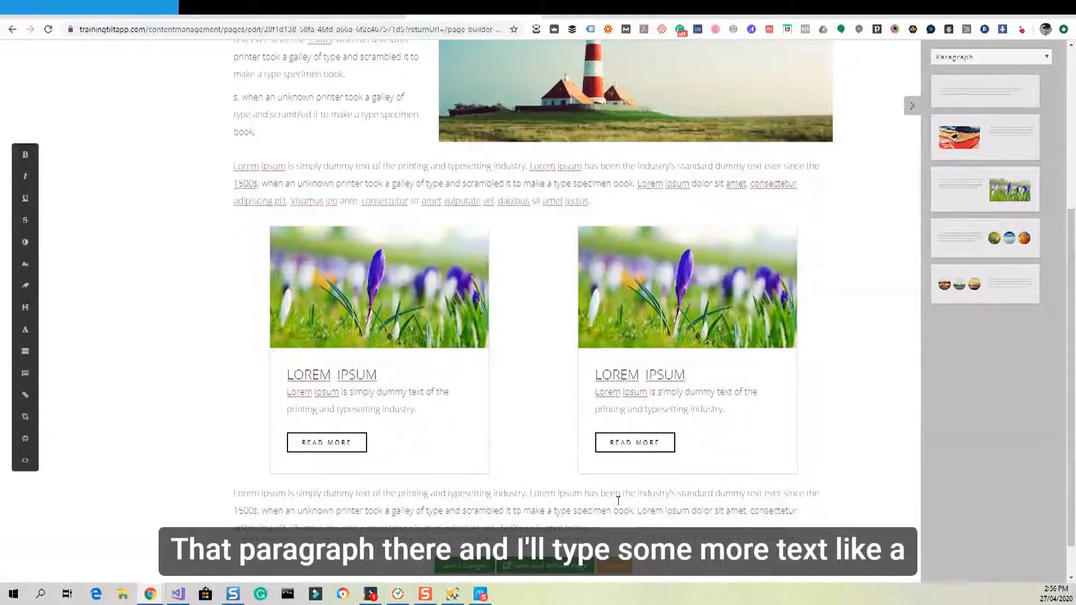
Duplicate the paragraph block below the crocus cards.
{"action": "scroll", "coordinate": [608, 488], "scroll_direction": "down", "scroll_amount": 1}
{"action": "left_click", "coordinate": [530, 473]}
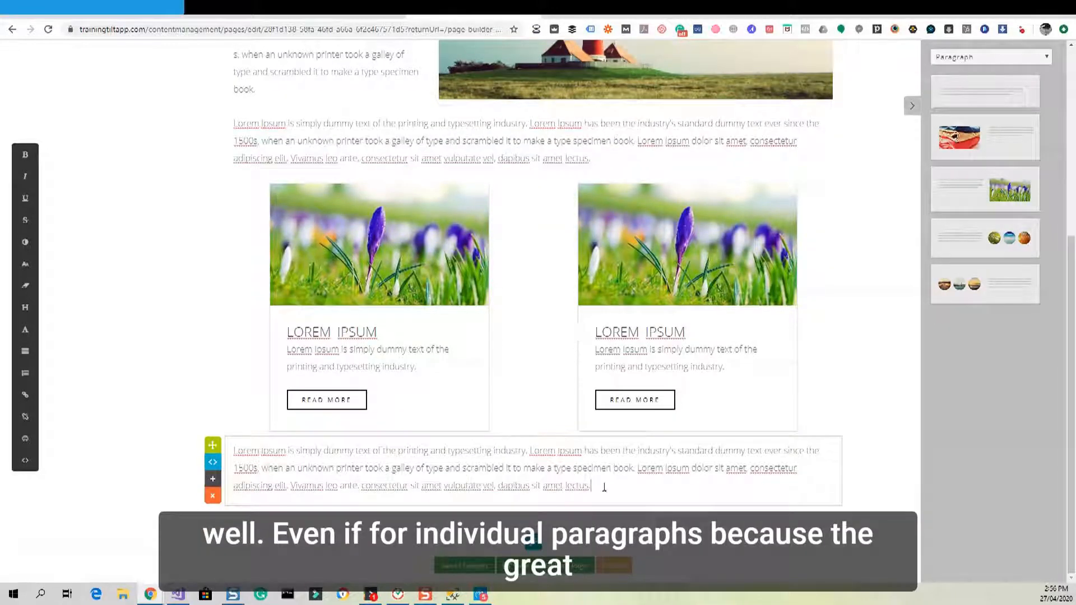
{"action": "left_click", "coordinate": [212, 485]}
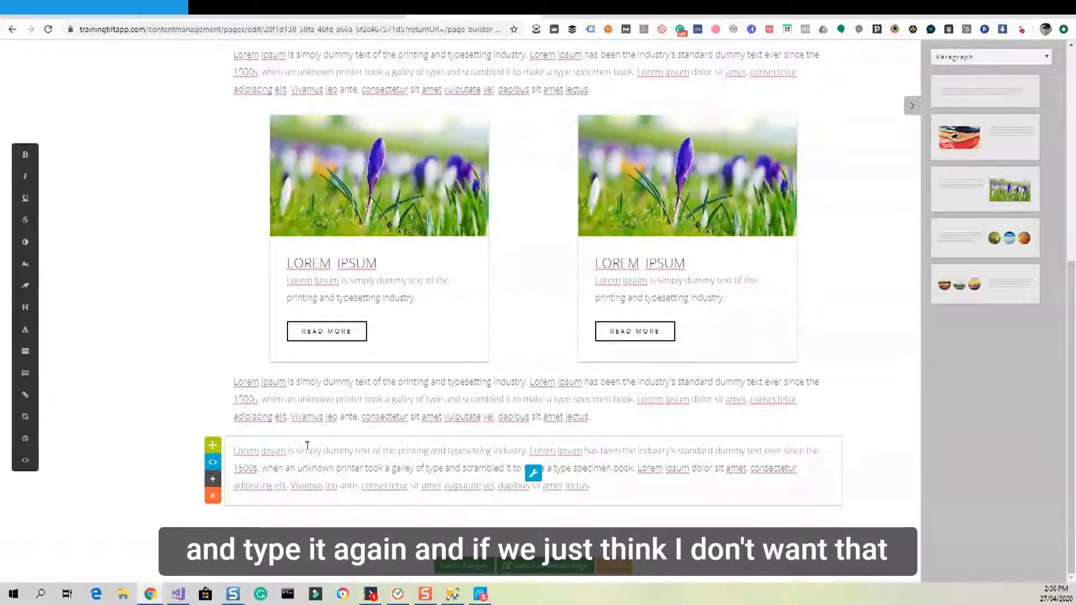
{"action": "double_click", "coordinate": [316, 399]}
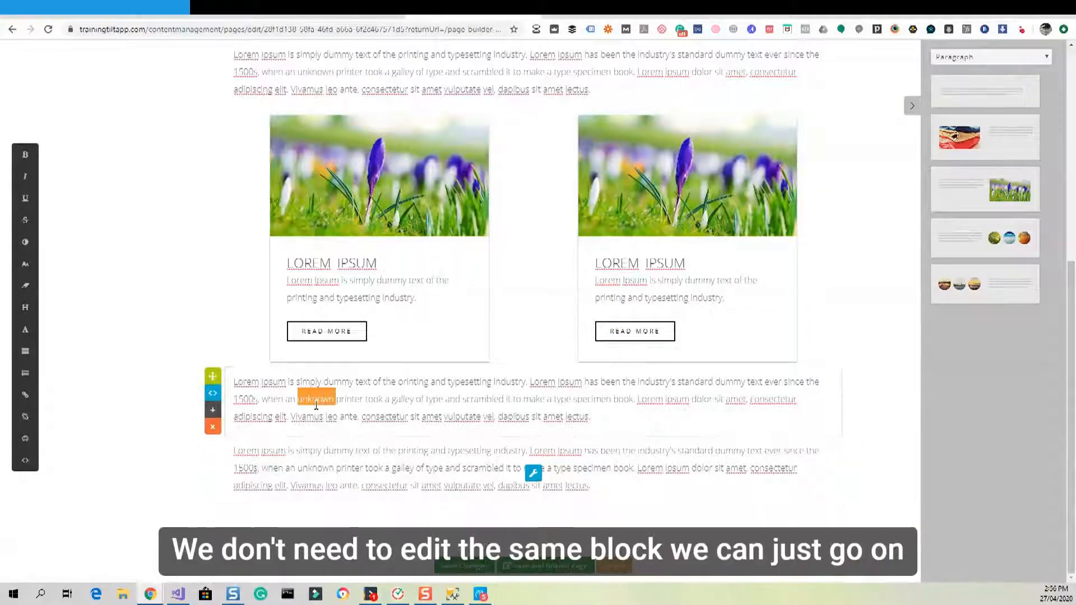
Delete the bottom duplicate paragraph block, confirm with OK, and deselect.
{"action": "left_click", "coordinate": [312, 468]}
{"action": "left_click", "coordinate": [214, 497]}
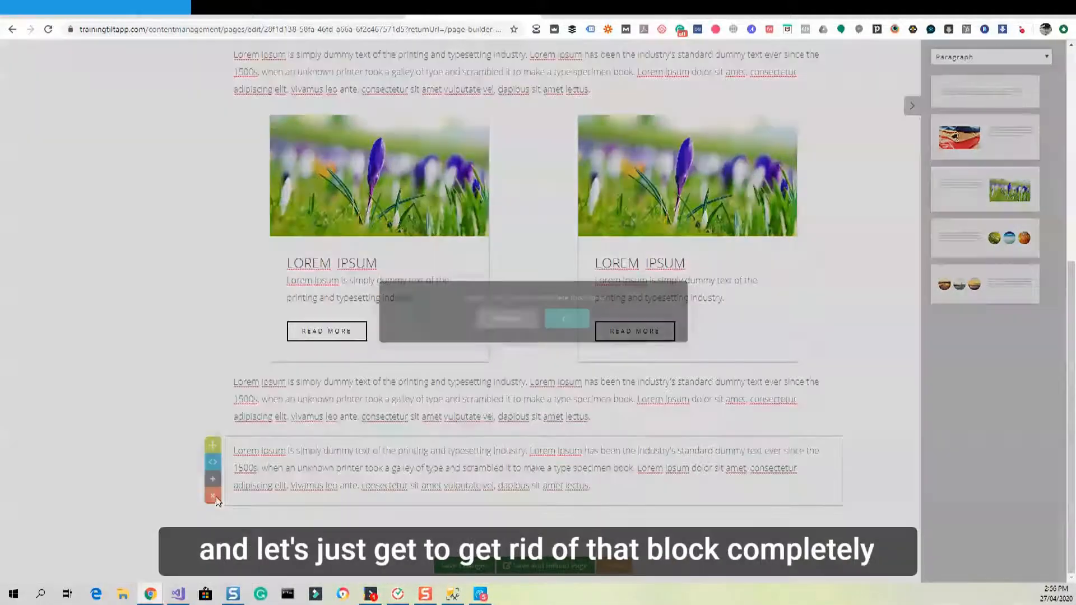
{"action": "left_click", "coordinate": [571, 323]}
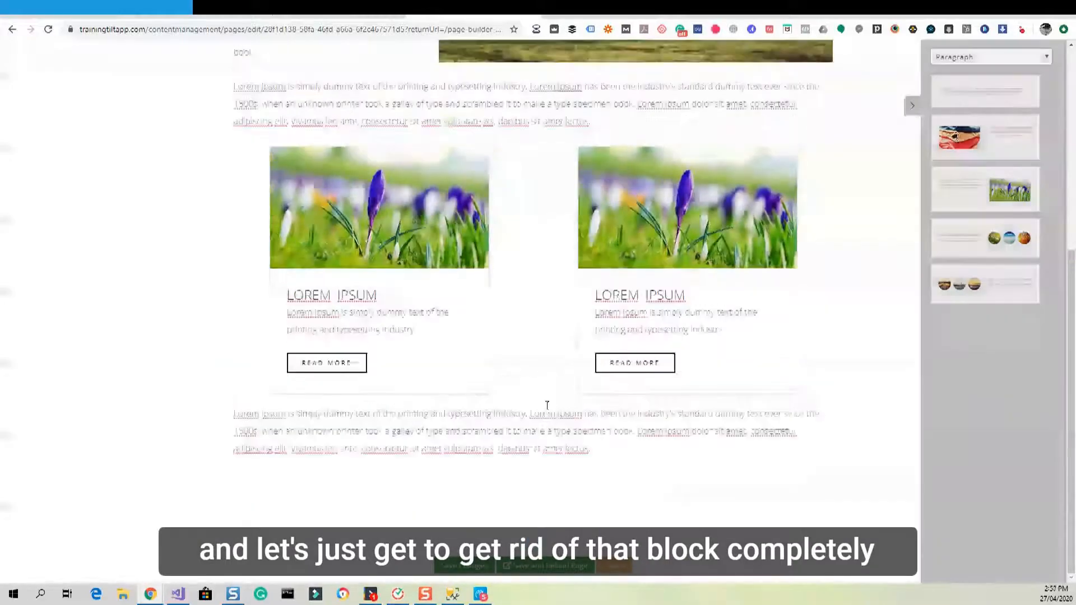
{"action": "left_click", "coordinate": [546, 406]}
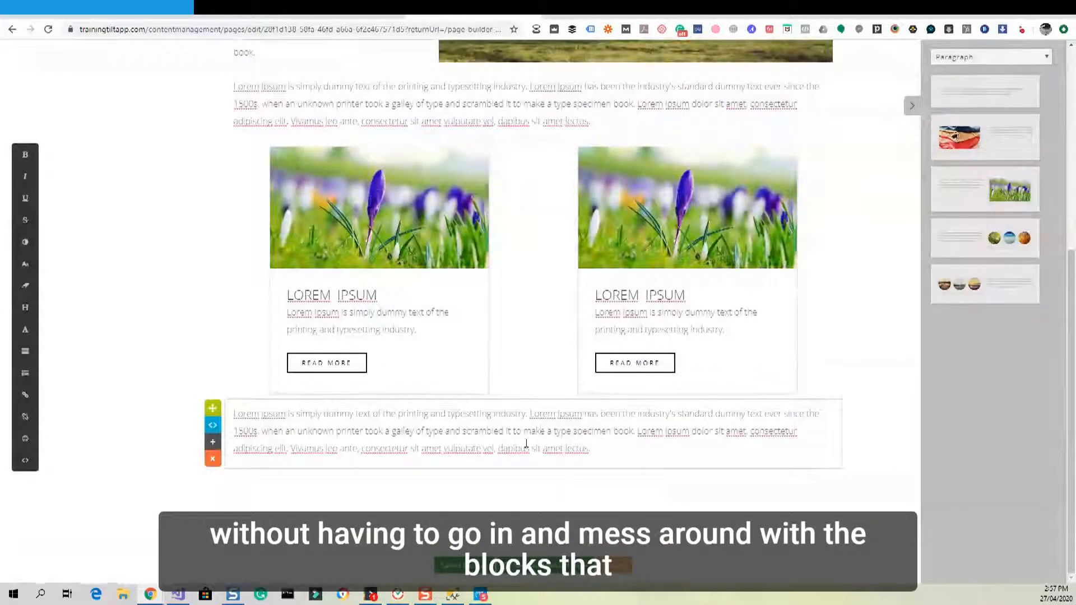
{"action": "left_click", "coordinate": [196, 283]}
{"action": "scroll", "coordinate": [193, 282], "scroll_direction": "up", "scroll_amount": 6}
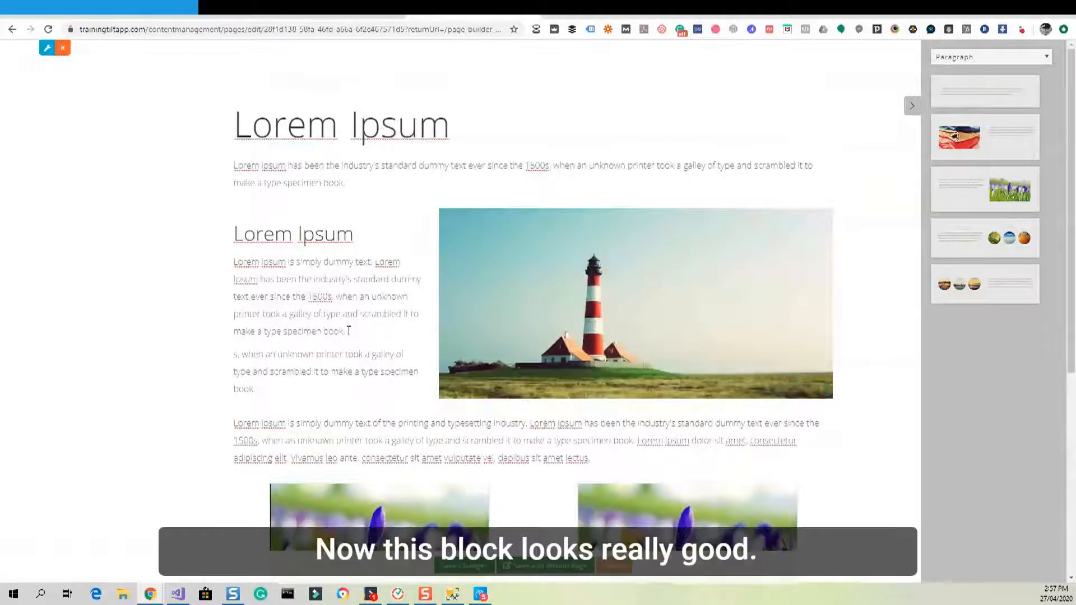
Select the lighthouse text, middle paragraph and bottom paragraph blocks in turn to review the page.
{"action": "left_click", "coordinate": [348, 331]}
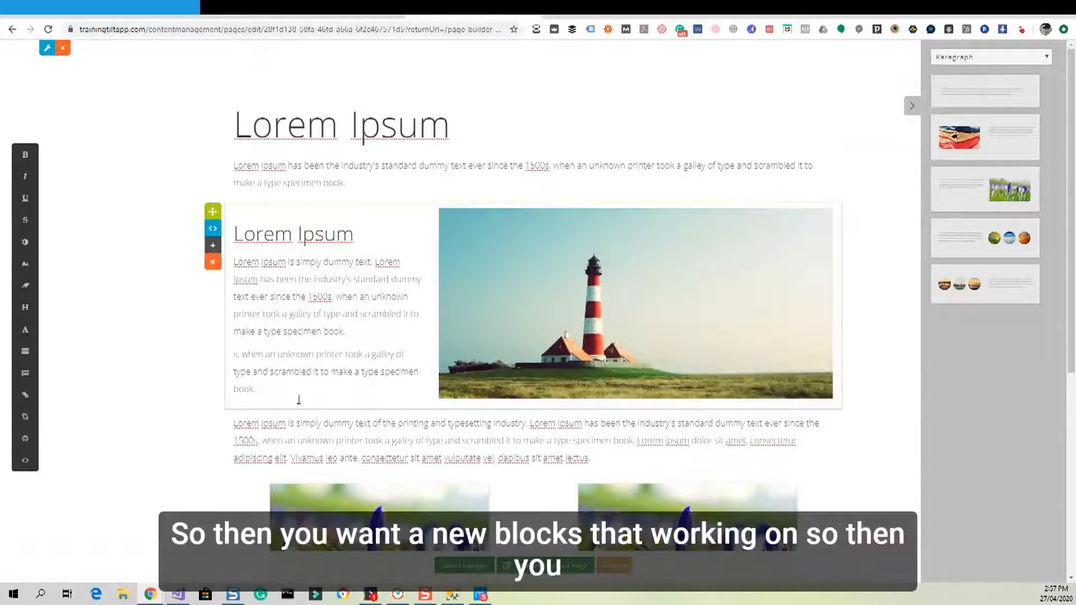
{"action": "left_click", "coordinate": [331, 439]}
{"action": "scroll", "coordinate": [359, 302], "scroll_direction": "down", "scroll_amount": 4}
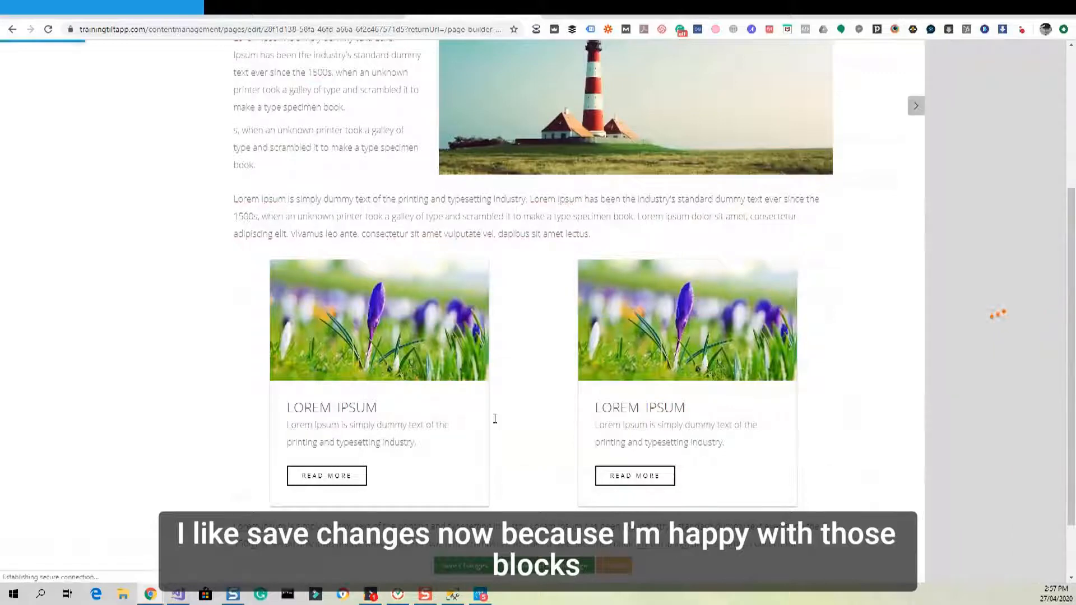
{"action": "scroll", "coordinate": [495, 419], "scroll_direction": "up", "scroll_amount": 1}
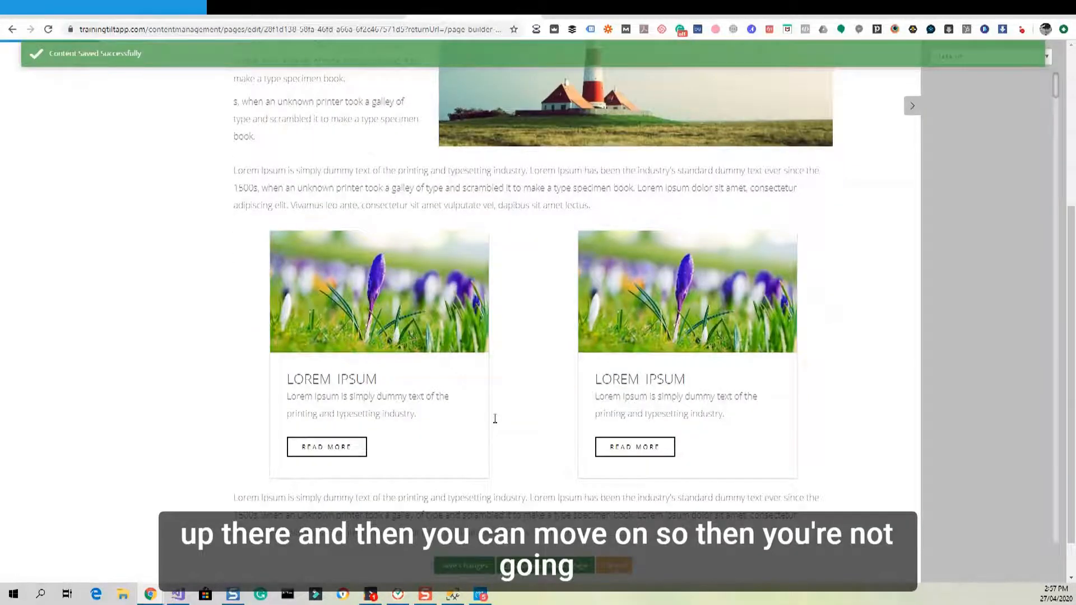
{"action": "scroll", "coordinate": [495, 419], "scroll_direction": "down", "scroll_amount": 1}
{"action": "left_click", "coordinate": [450, 482]}
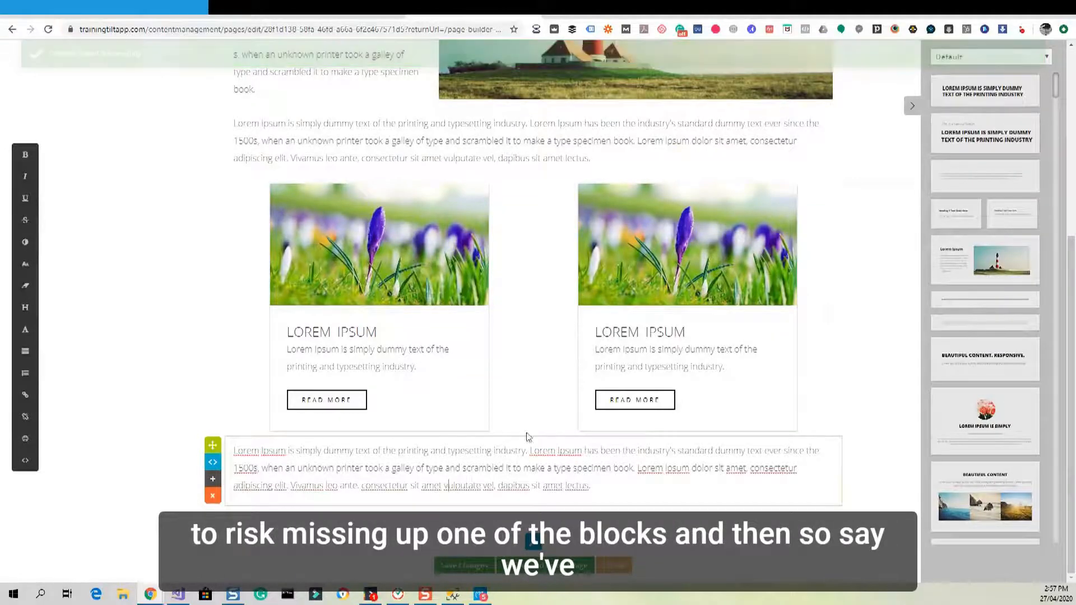
{"action": "scroll", "coordinate": [590, 444], "scroll_direction": "up", "scroll_amount": 5}
{"action": "scroll", "coordinate": [591, 444], "scroll_direction": "down", "scroll_amount": 5}
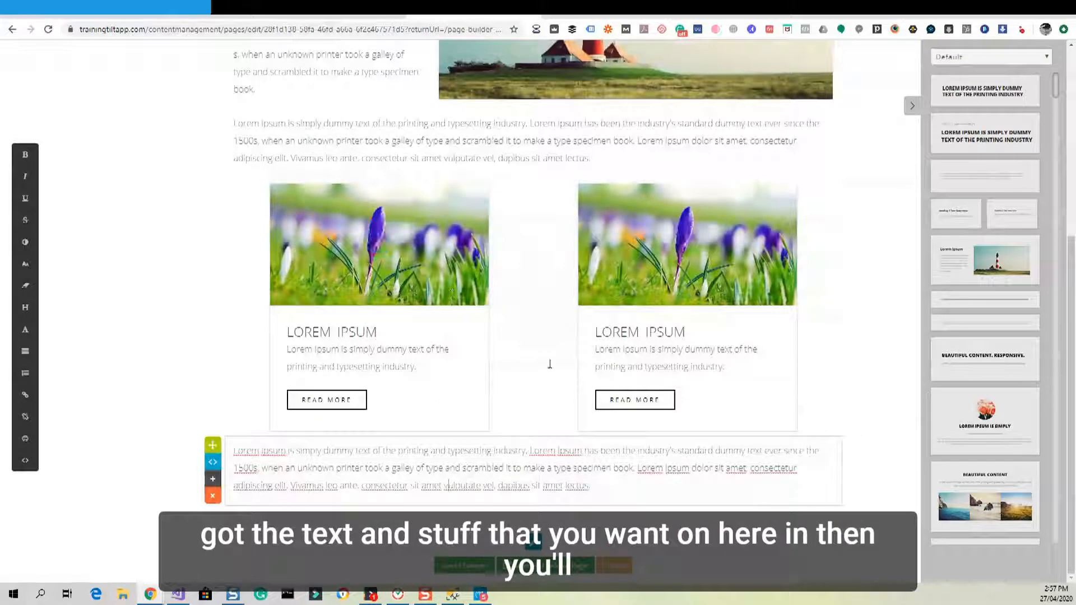
{"action": "left_click", "coordinate": [408, 547]}
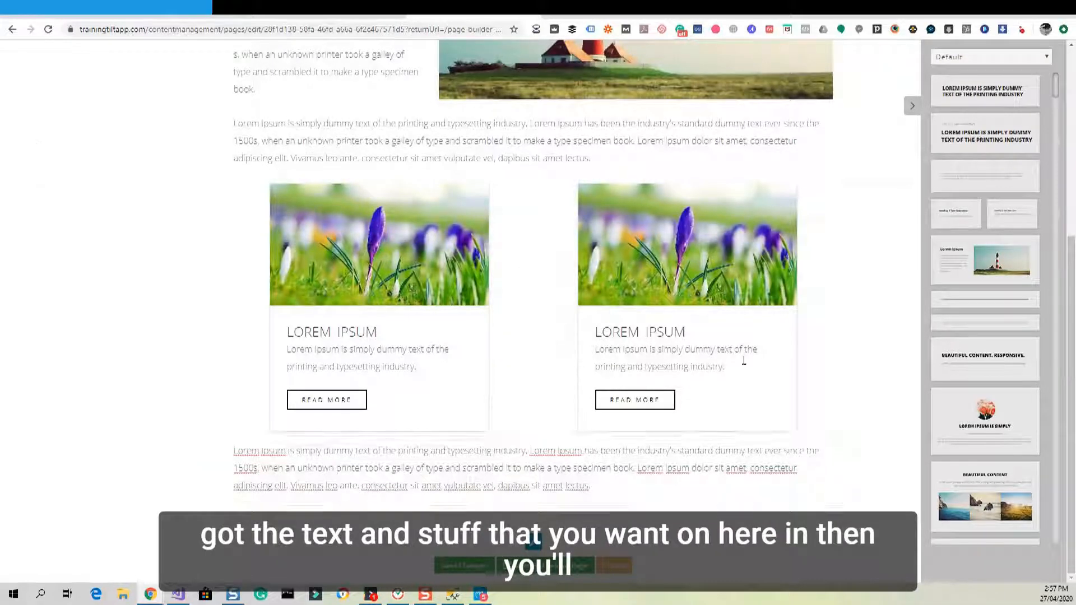
{"action": "left_click", "coordinate": [948, 58]}
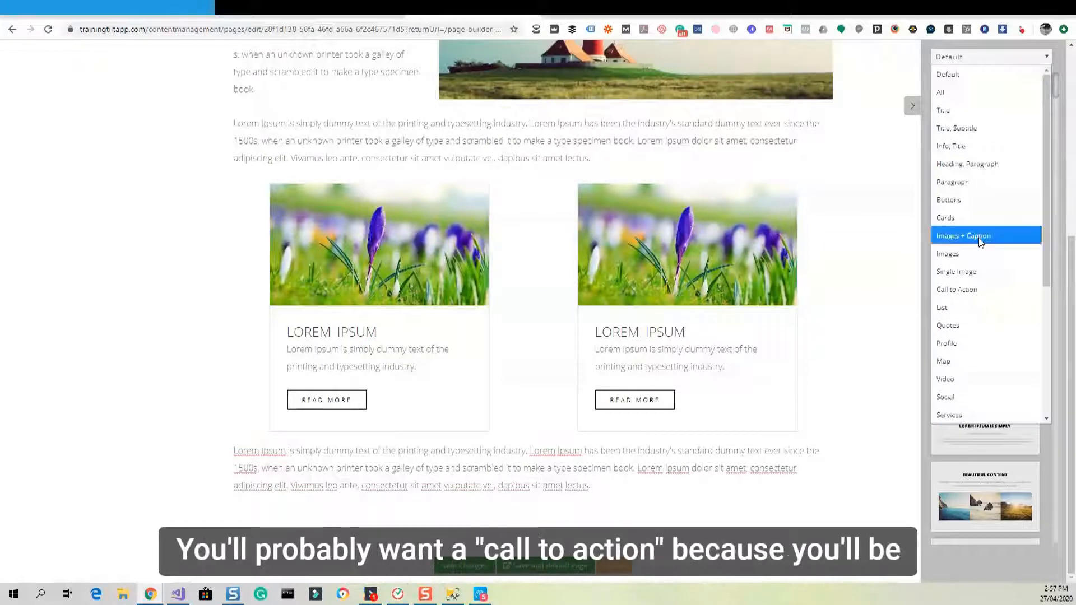
Filter blocks to Call to Action and insert social-icons Snippet 61 below the last paragraph.
{"action": "left_click", "coordinate": [963, 288]}
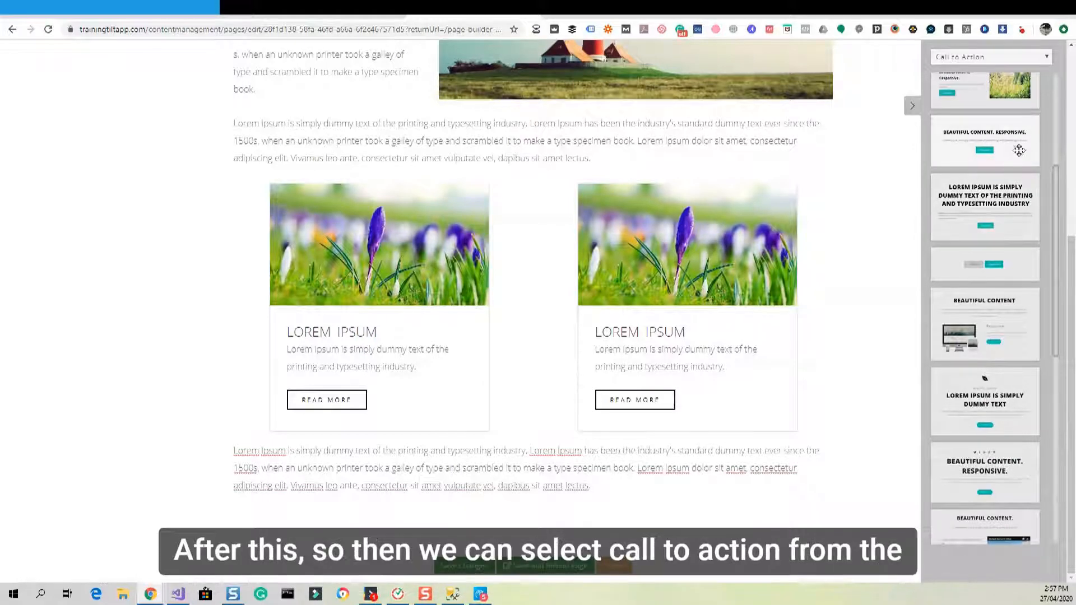
{"action": "scroll", "coordinate": [978, 89], "scroll_direction": "up", "scroll_amount": 4}
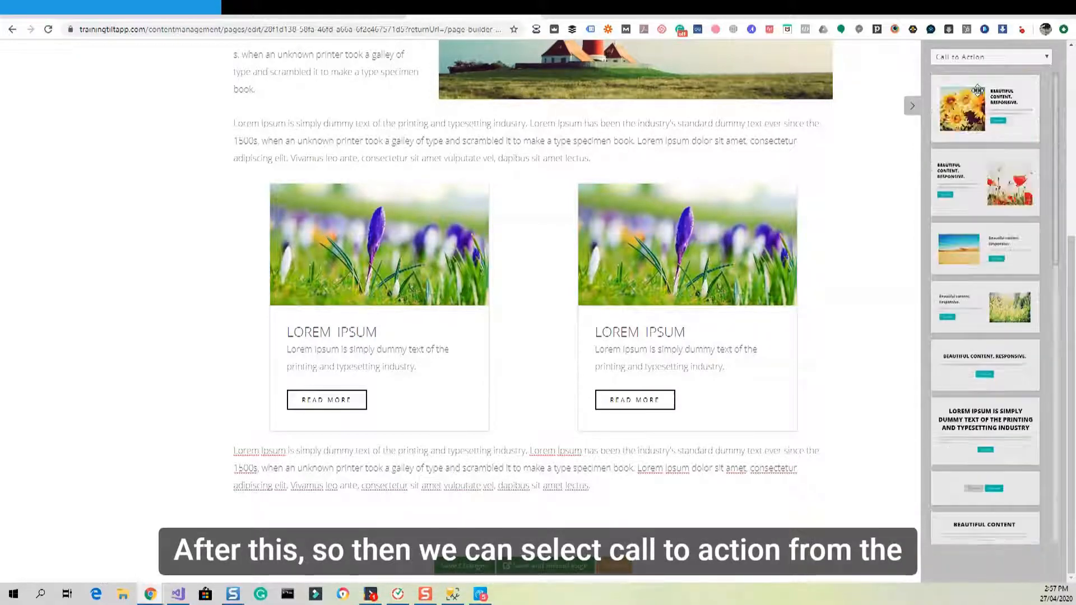
{"action": "scroll", "coordinate": [1000, 285], "scroll_direction": "down", "scroll_amount": 10}
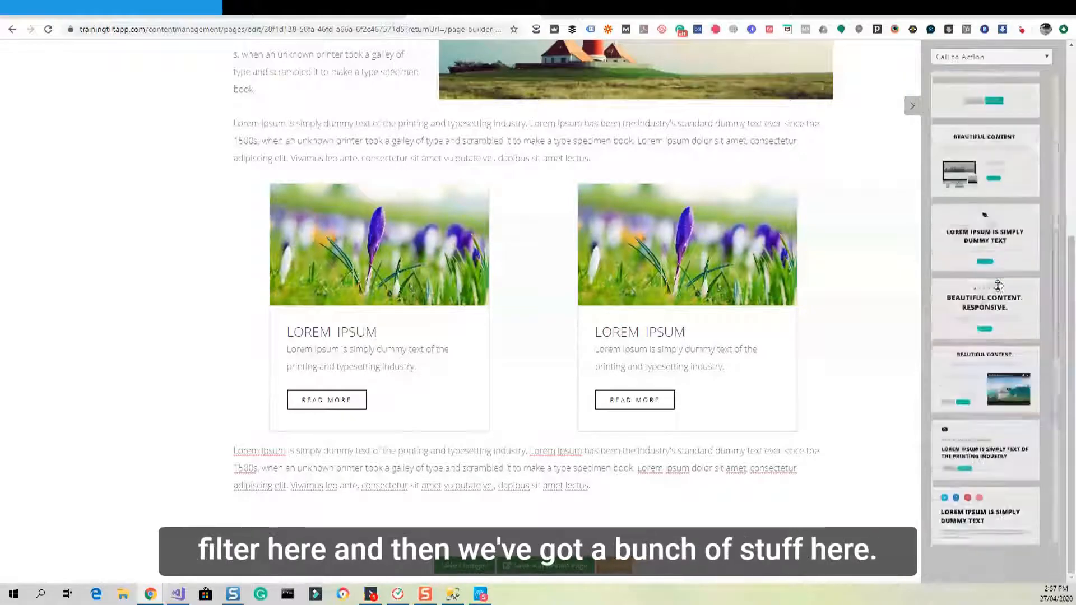
{"action": "scroll", "coordinate": [998, 286], "scroll_direction": "down", "scroll_amount": 3}
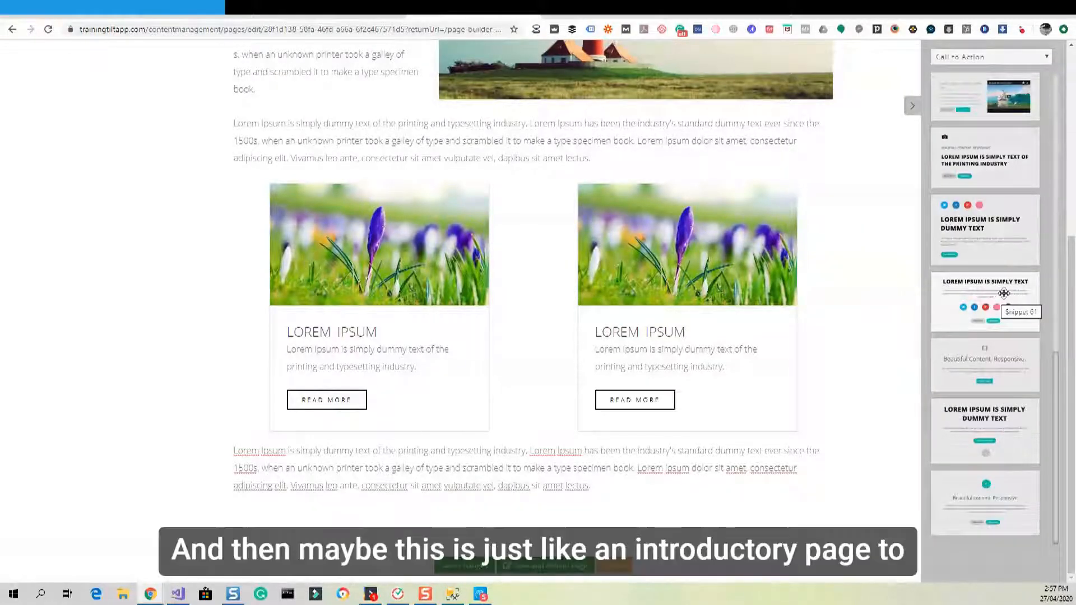
{"action": "left_click_drag", "start_coordinate": [993, 303], "coordinate": [620, 470]}
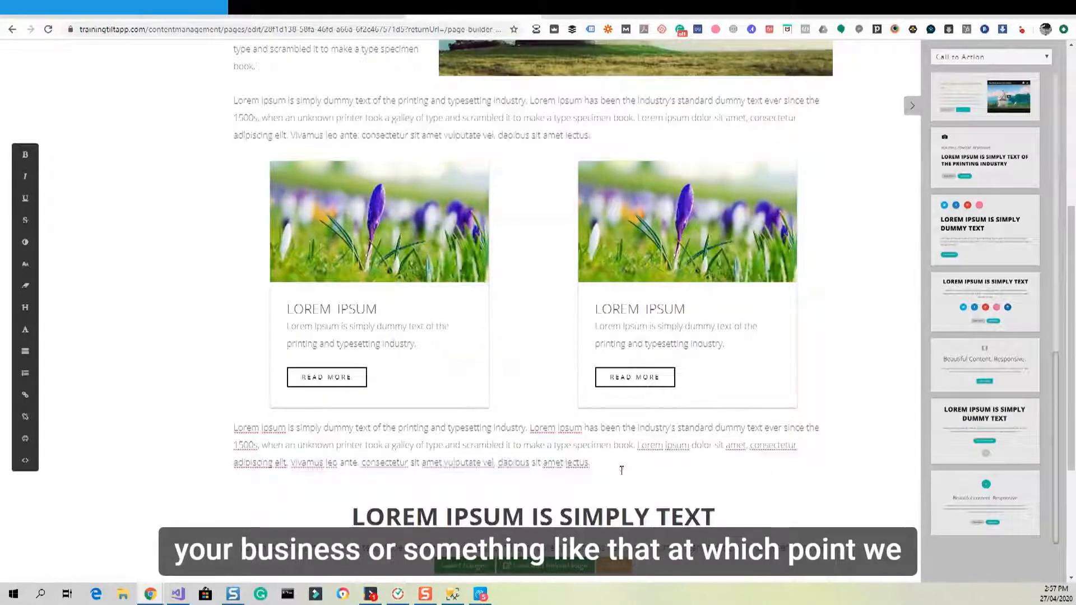
Delete the call-to-action's original Read More and Download button row.
{"action": "scroll", "coordinate": [704, 373], "scroll_direction": "down", "scroll_amount": 4}
{"action": "left_click", "coordinate": [701, 369]}
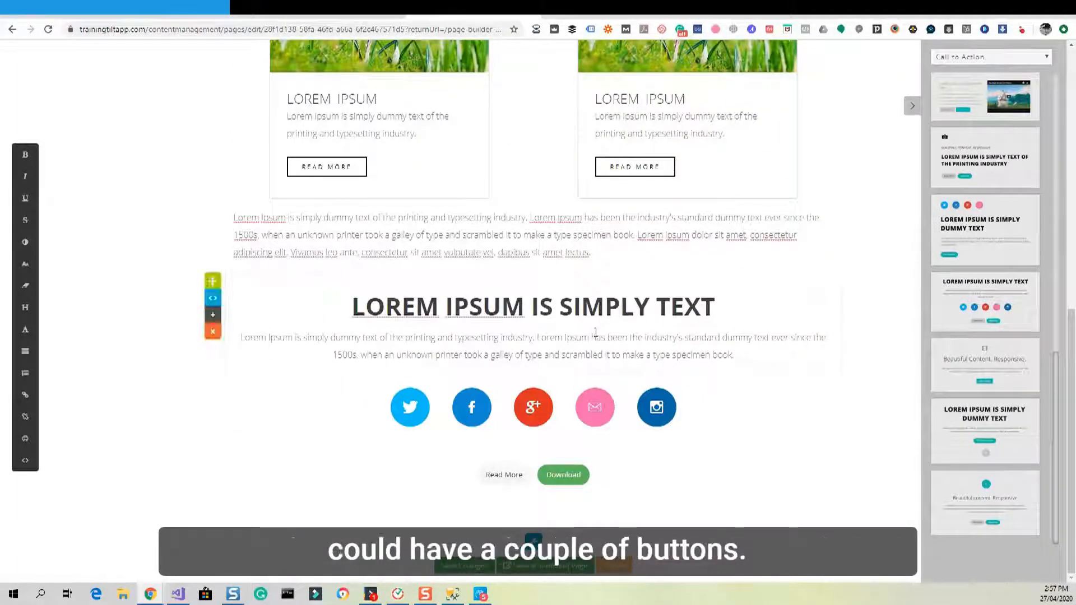
{"action": "left_click", "coordinate": [503, 477]}
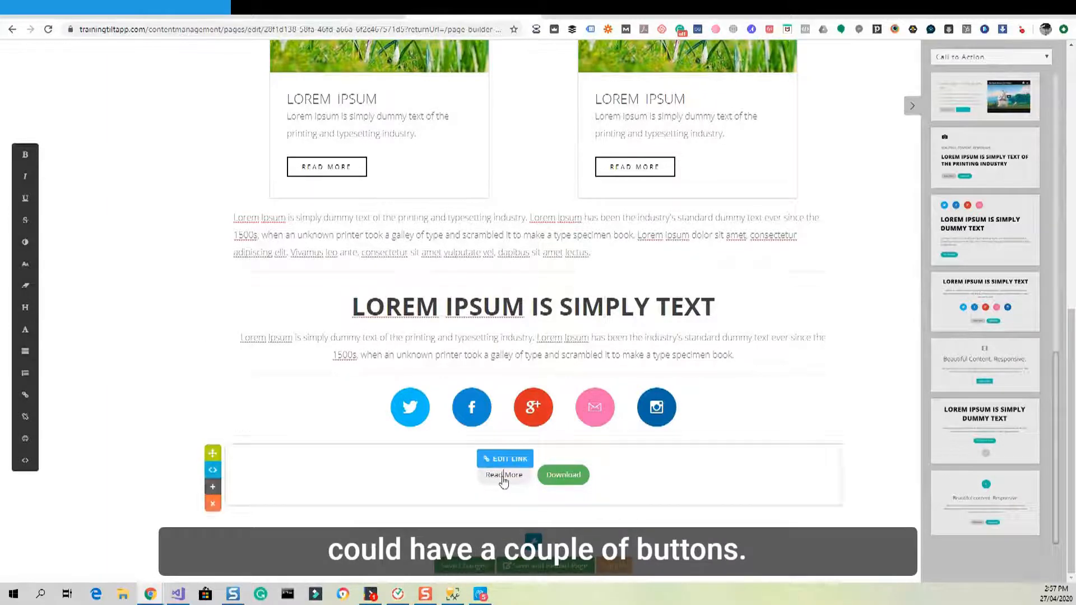
{"action": "left_click", "coordinate": [213, 504]}
{"action": "left_click", "coordinate": [579, 322]}
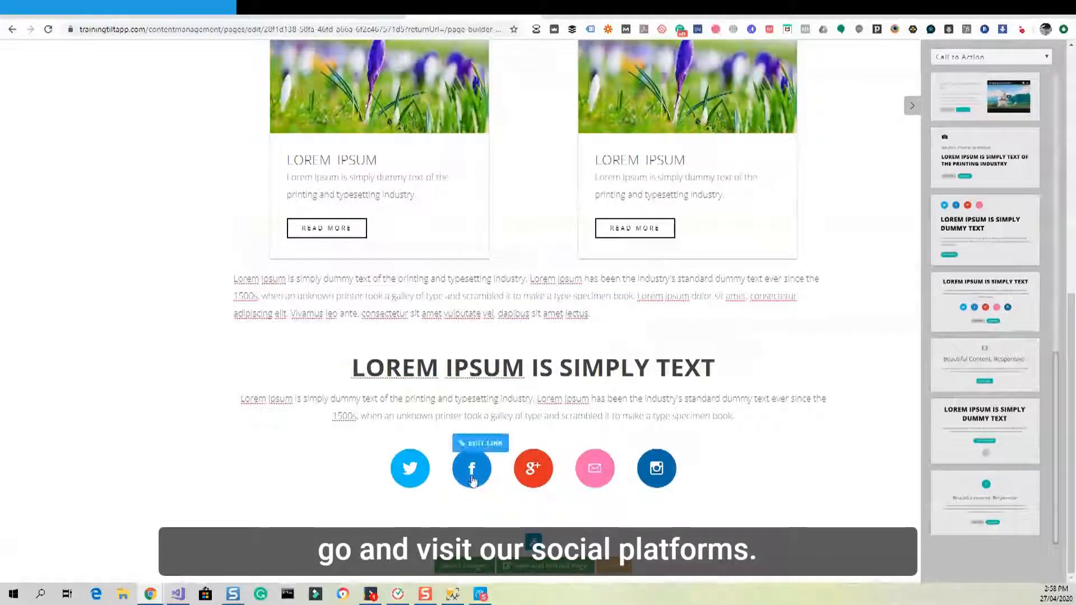
Add a new Read More and Download buttons block beneath the social icons.
{"action": "left_click", "coordinate": [480, 444]}
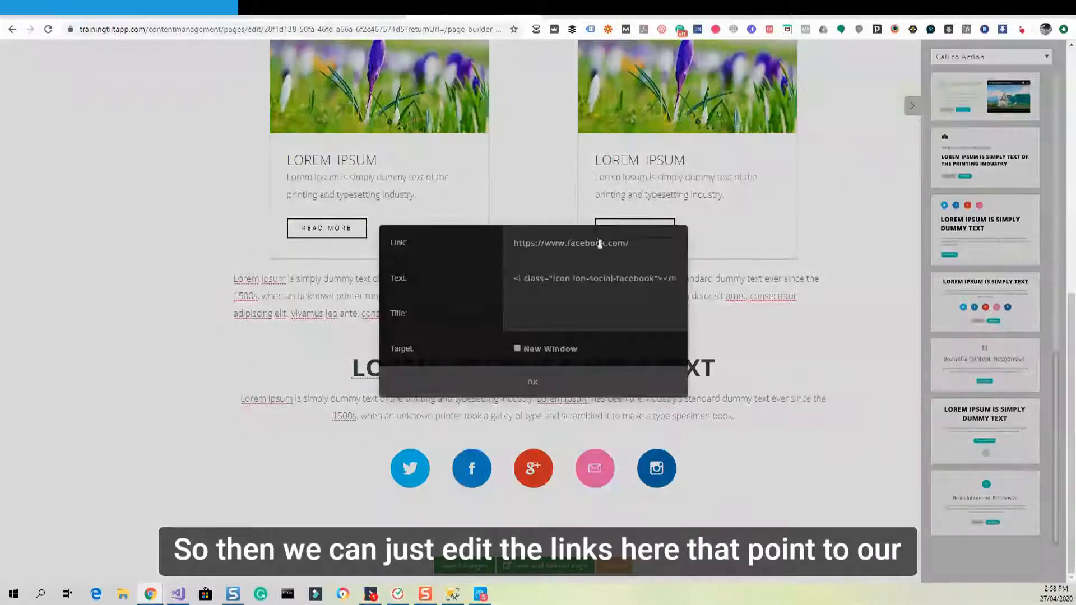
{"action": "left_click", "coordinate": [533, 380]}
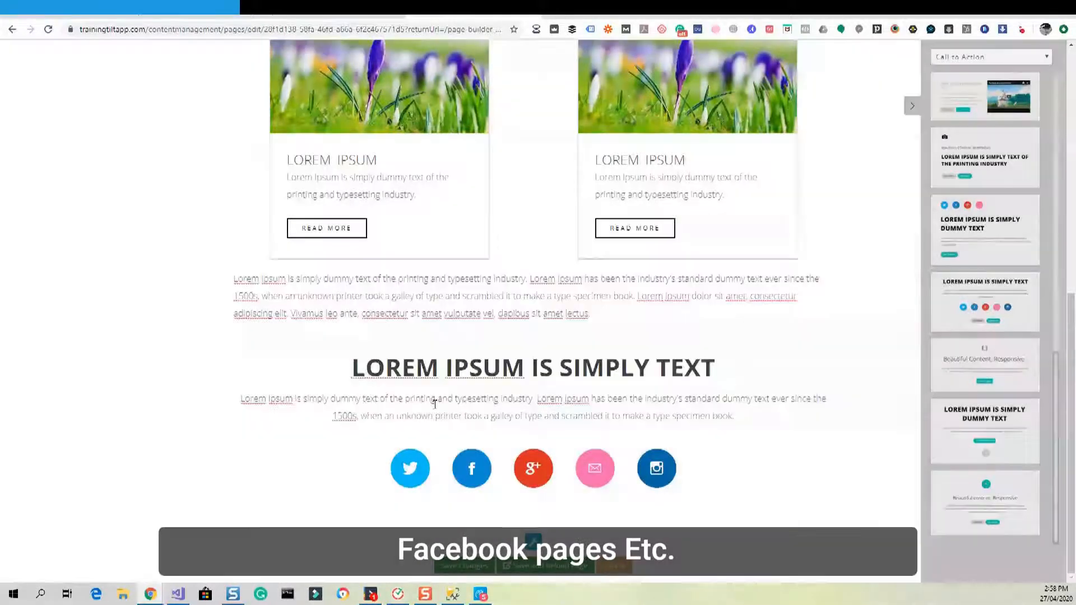
{"action": "left_click", "coordinate": [357, 399]}
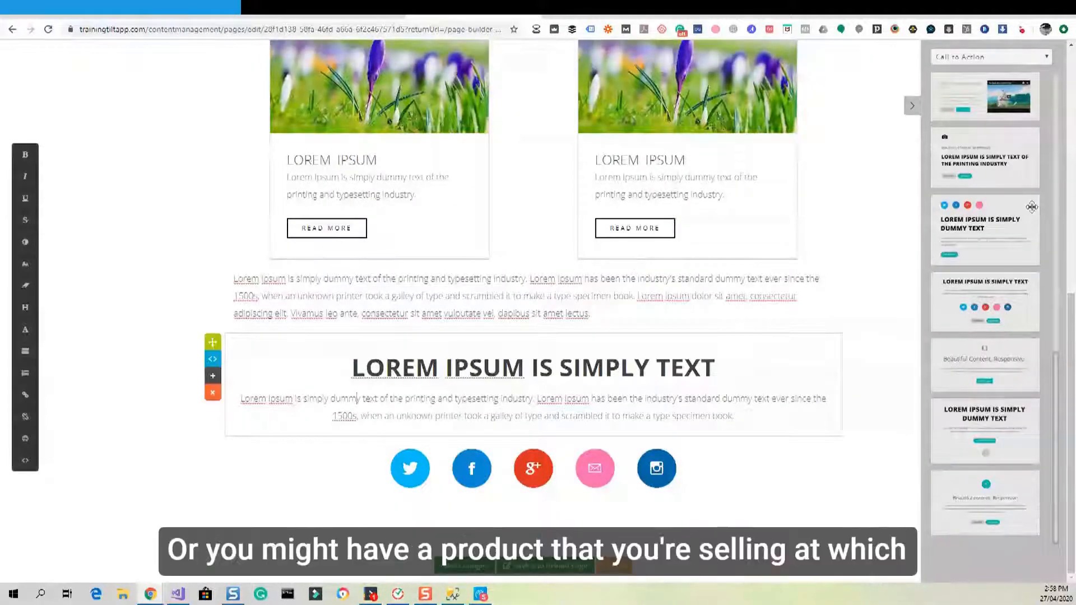
{"action": "scroll", "coordinate": [1033, 218], "scroll_direction": "up", "scroll_amount": 5}
{"action": "scroll", "coordinate": [1034, 234], "scroll_direction": "up", "scroll_amount": 2}
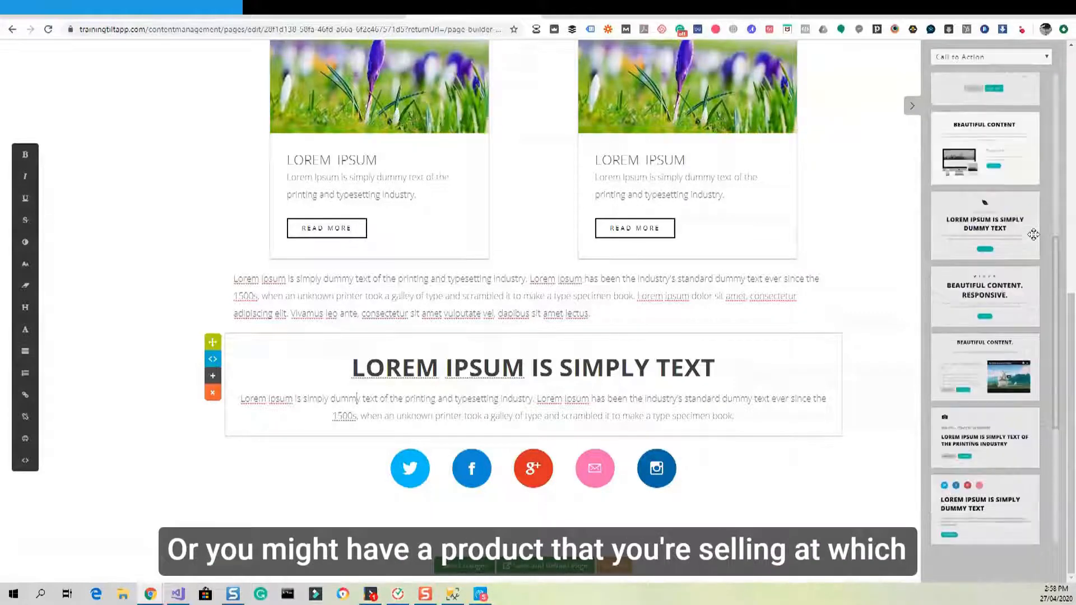
{"action": "scroll", "coordinate": [1034, 240], "scroll_direction": "down", "scroll_amount": 2}
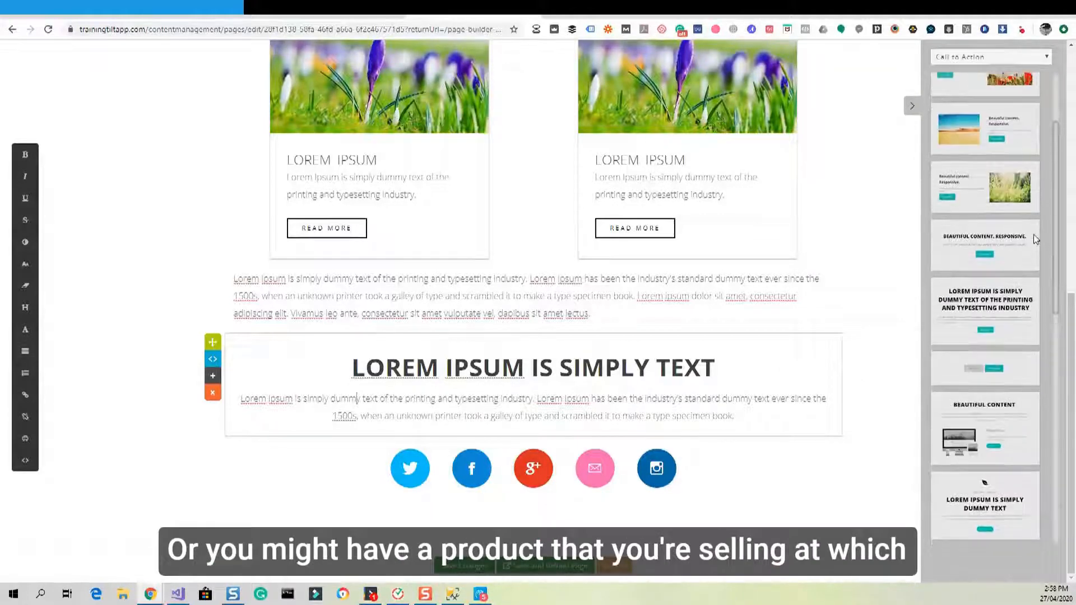
{"action": "left_click_drag", "start_coordinate": [992, 200], "coordinate": [606, 490]}
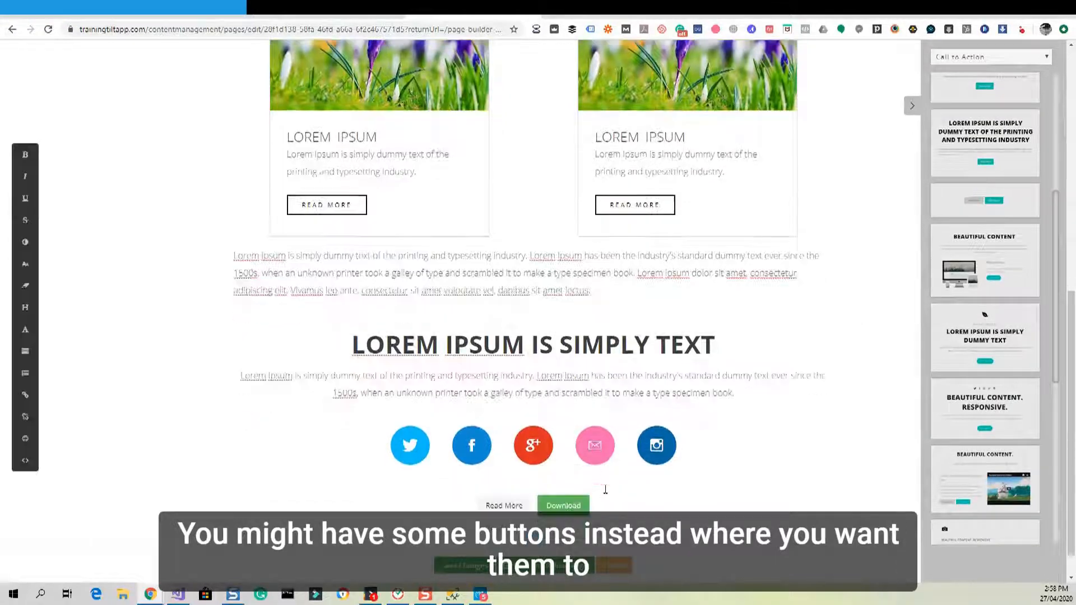
Bring up the link settings of the Read More button.
{"action": "scroll", "coordinate": [605, 490], "scroll_direction": "down", "scroll_amount": 1}
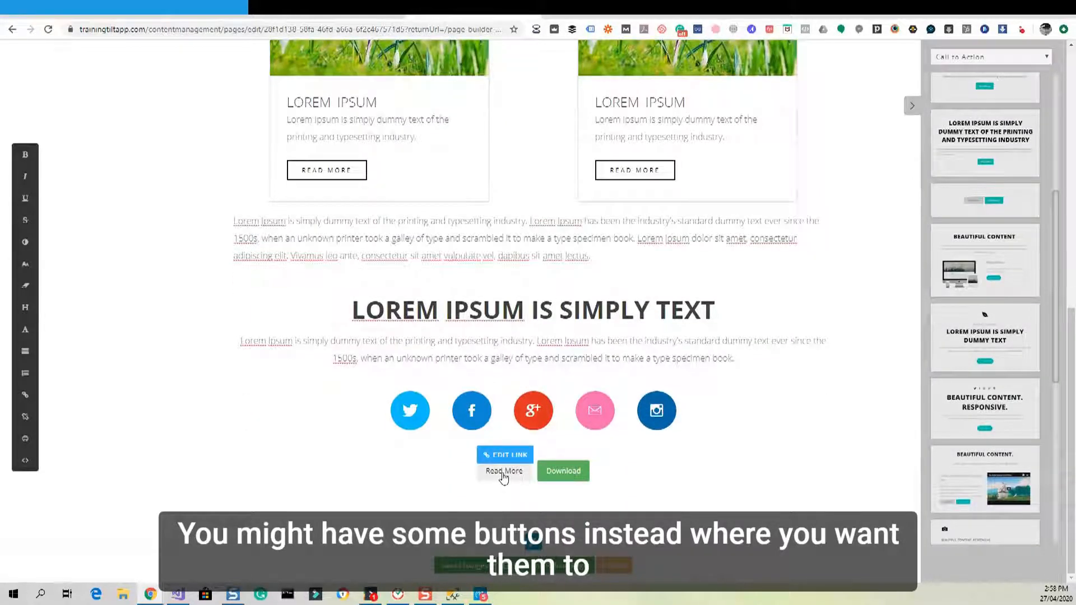
{"action": "left_click", "coordinate": [504, 474]}
{"action": "left_click", "coordinate": [505, 455]}
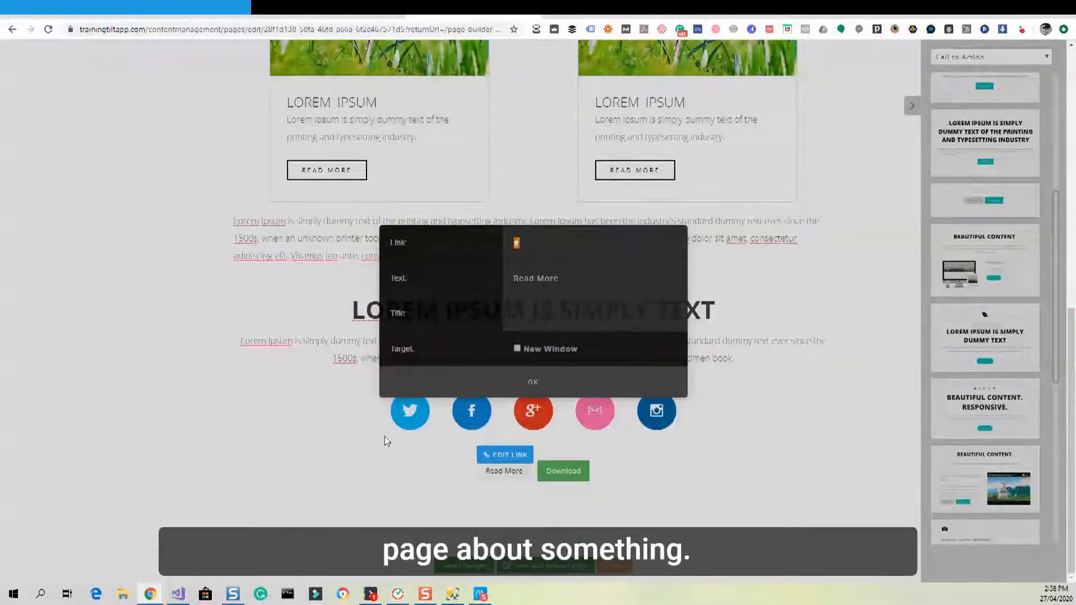
Relabel the green Download button 'Signup' and link it to /signup.
{"action": "left_click", "coordinate": [379, 463]}
{"action": "mouse_move", "coordinate": [565, 477]}
{"action": "left_click", "coordinate": [573, 452]}
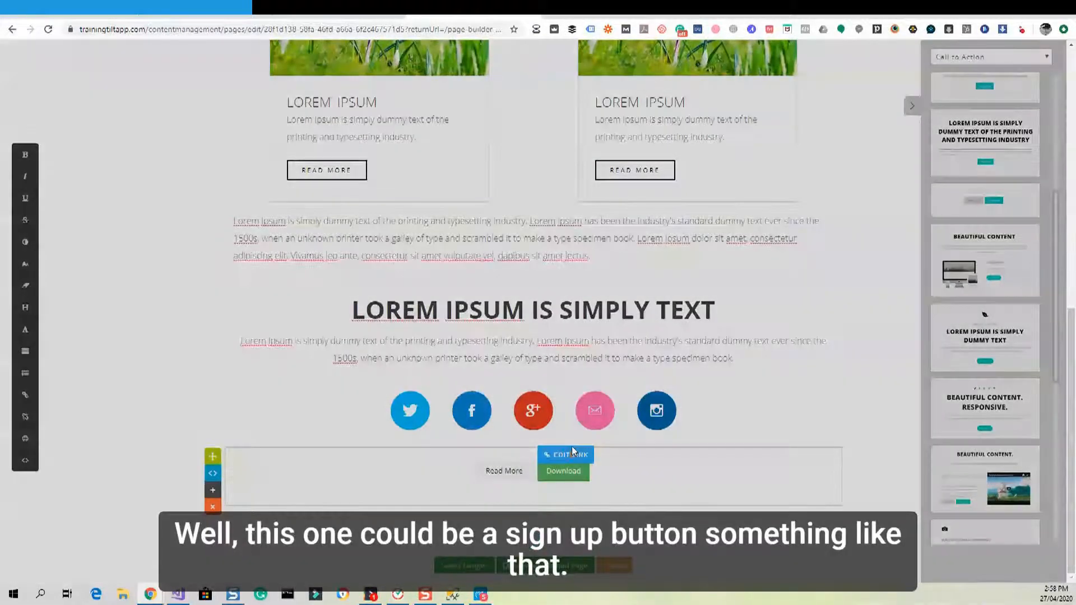
{"action": "double_click", "coordinate": [541, 277]}
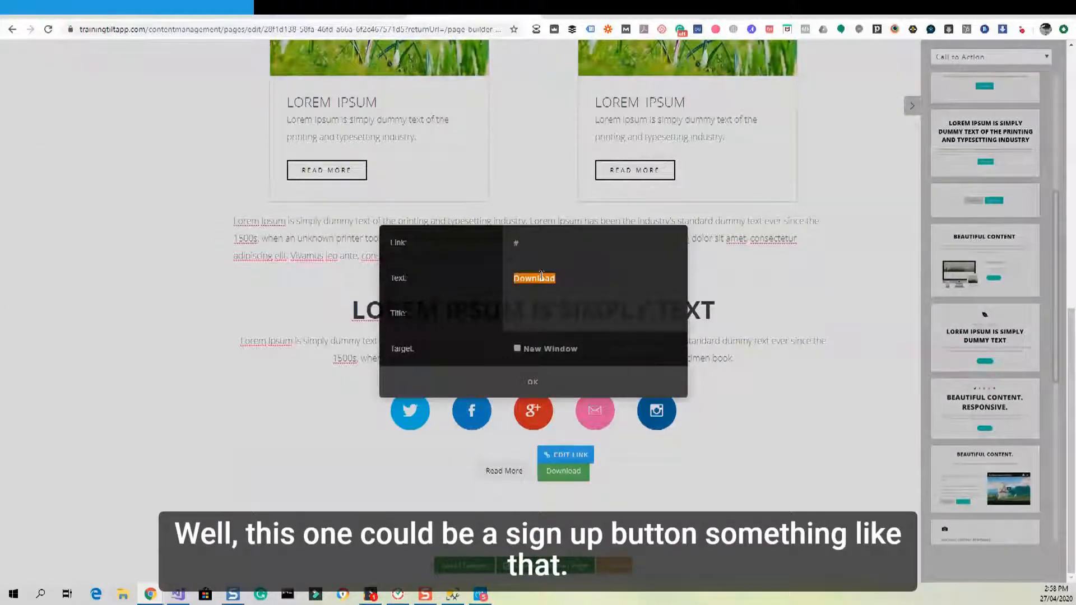
{"action": "type", "text": "Signu"}
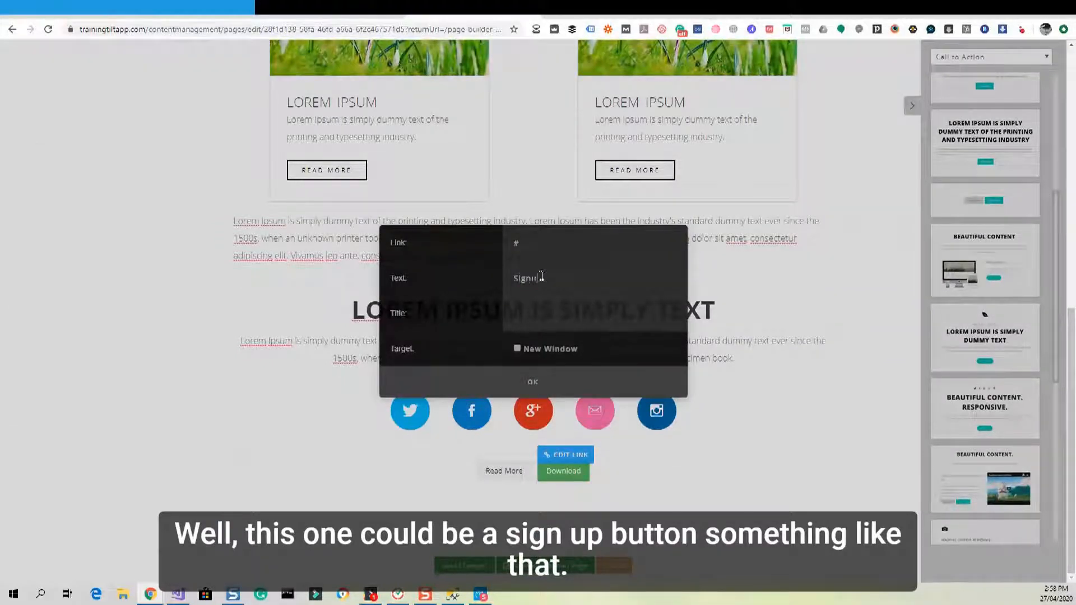
{"action": "type", "text": "p"}
{"action": "left_click", "coordinate": [539, 249]}
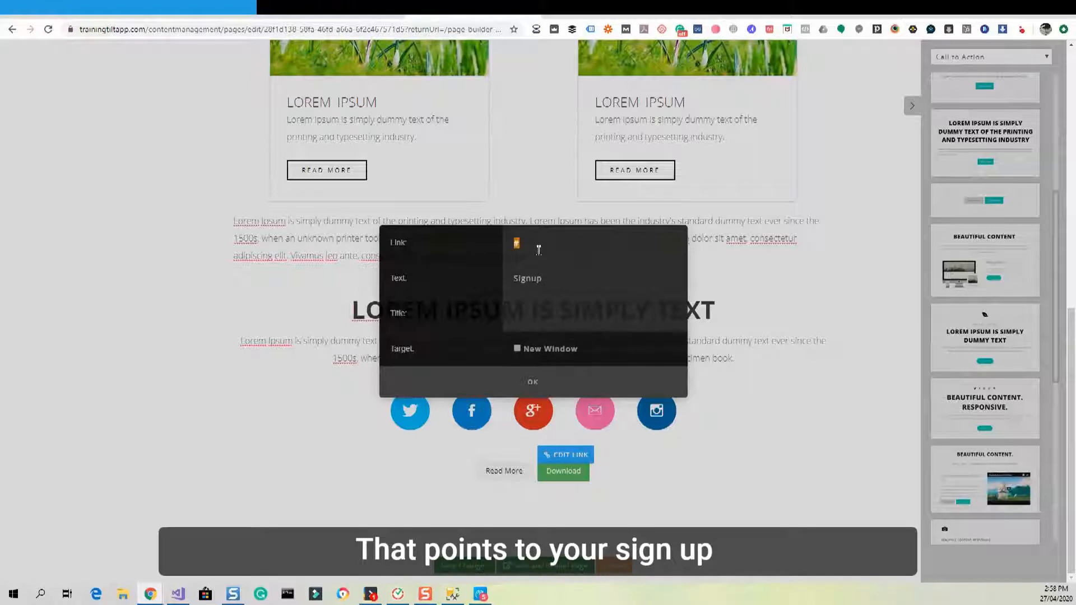
{"action": "type", "text": "/signup"}
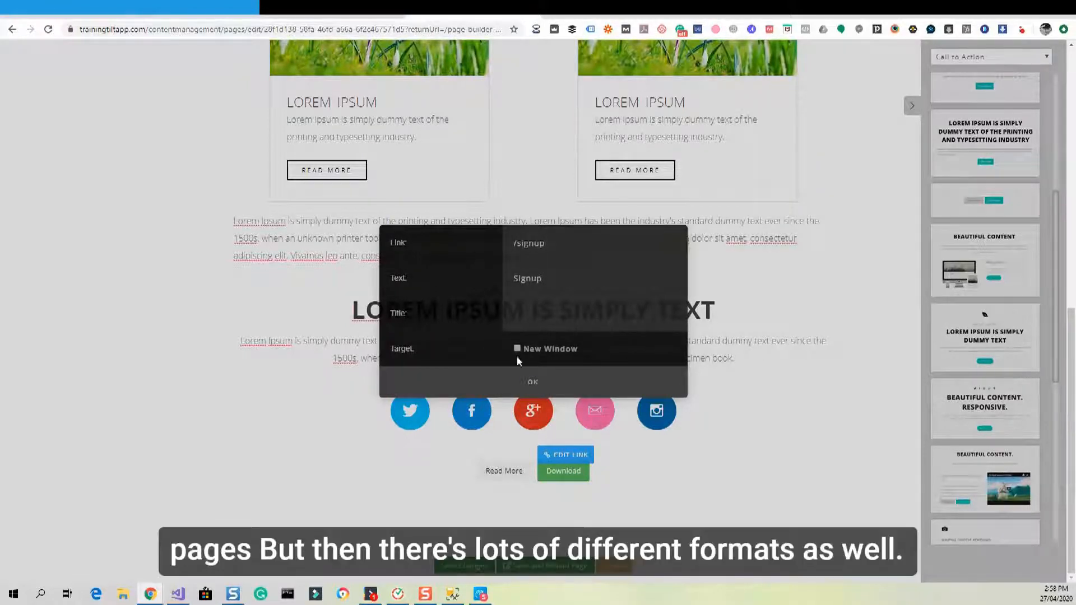
{"action": "left_click", "coordinate": [533, 383]}
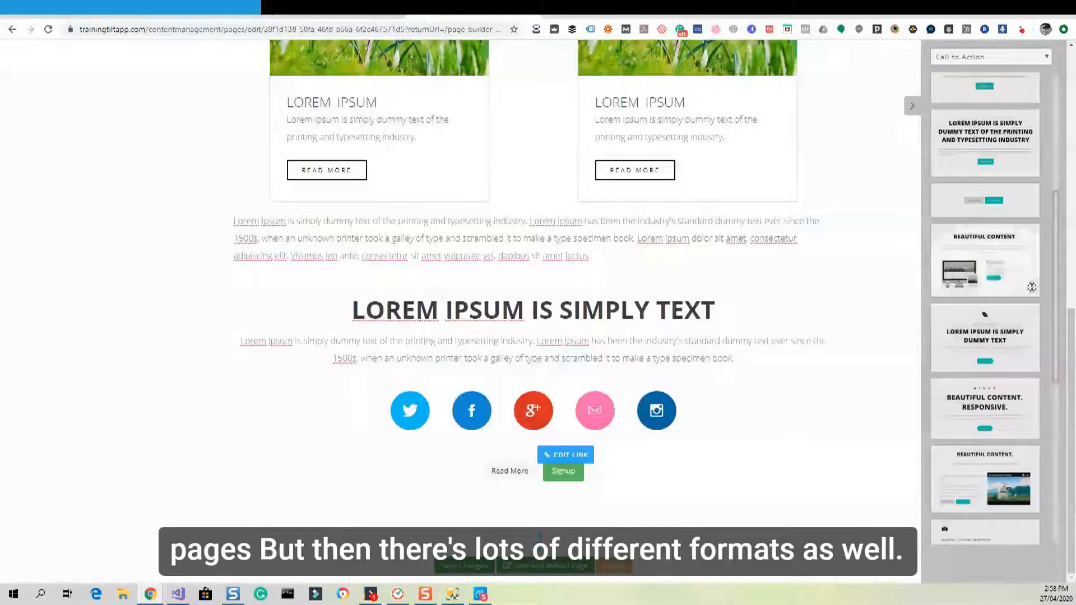
Drop the leaf-icon Beautiful Content block with its Read More button below the Signup button.
{"action": "scroll", "coordinate": [991, 181], "scroll_direction": "down", "scroll_amount": 3}
{"action": "left_click_drag", "start_coordinate": [992, 181], "coordinate": [612, 493]}
{"action": "scroll", "coordinate": [612, 493], "scroll_direction": "down", "scroll_amount": 4}
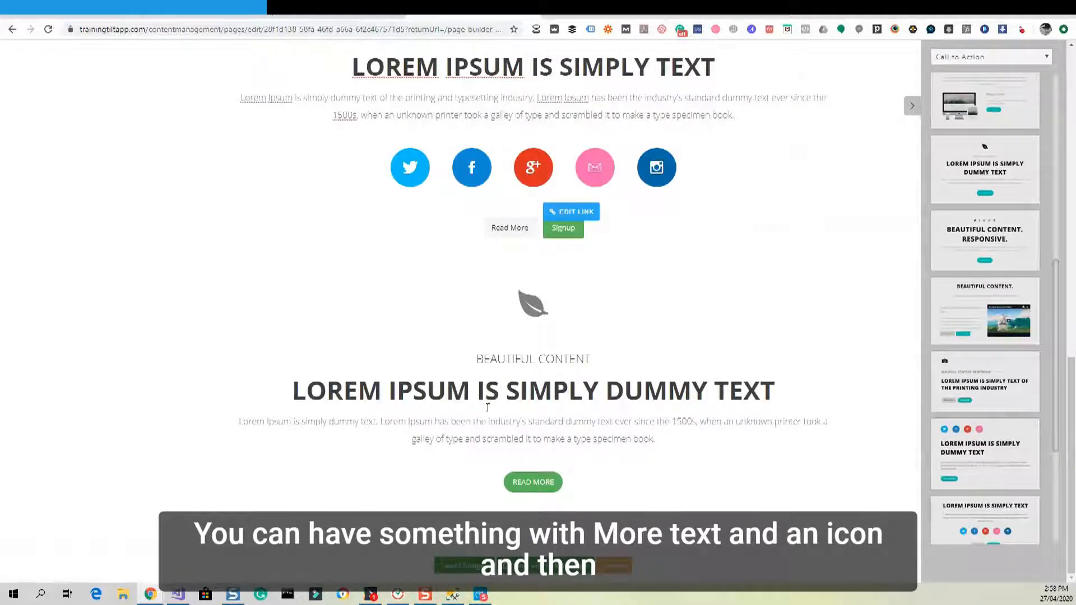
{"action": "mouse_move", "coordinate": [532, 483]}
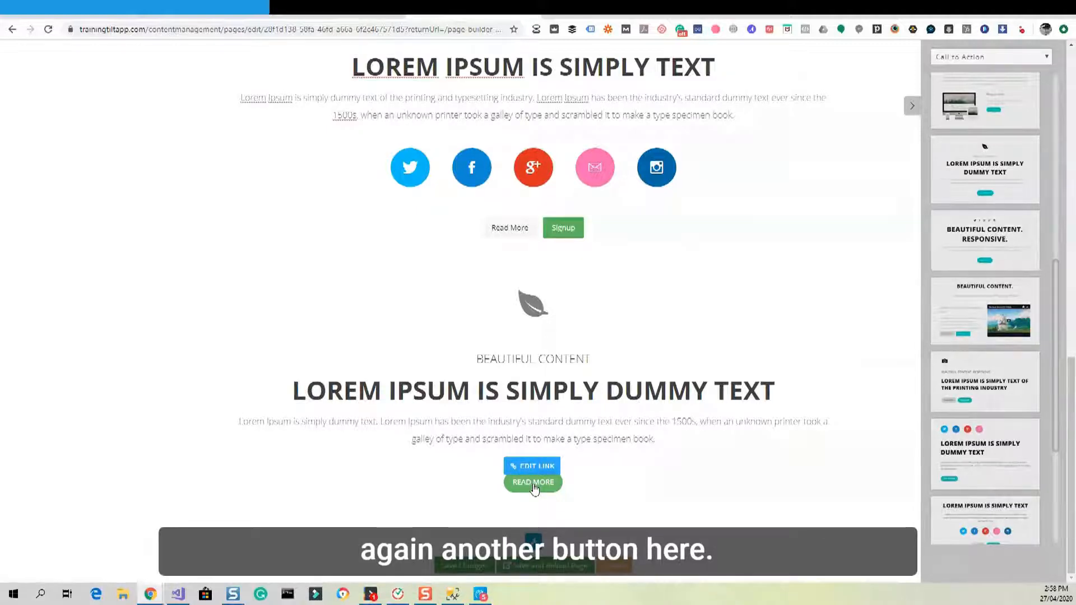
{"action": "scroll", "coordinate": [535, 295], "scroll_direction": "up", "scroll_amount": 5}
{"action": "scroll", "coordinate": [544, 364], "scroll_direction": "down", "scroll_amount": 5}
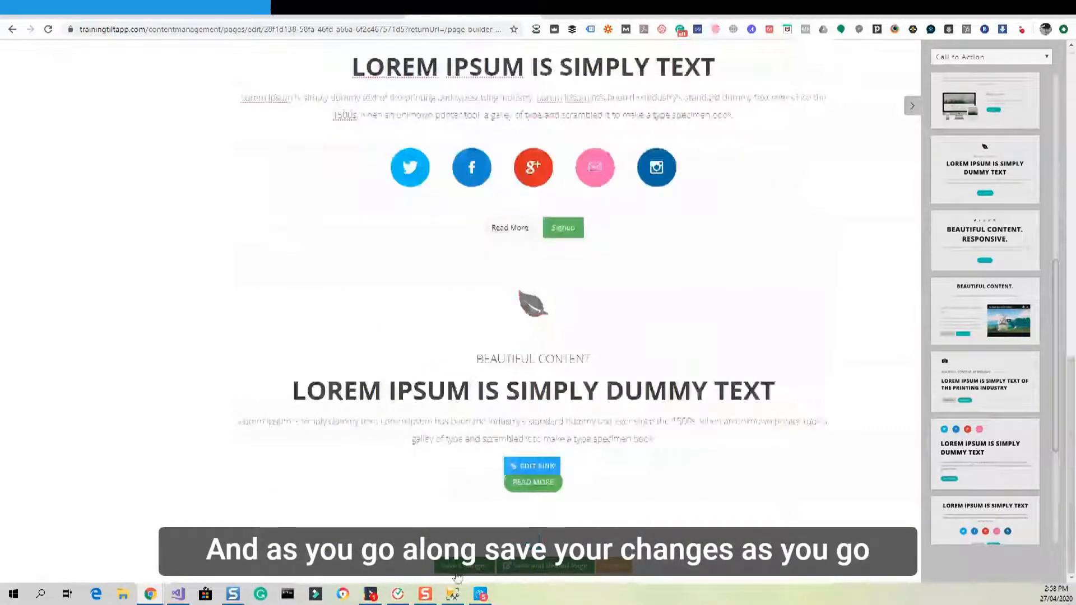
{"action": "scroll", "coordinate": [437, 330], "scroll_direction": "up", "scroll_amount": 14}
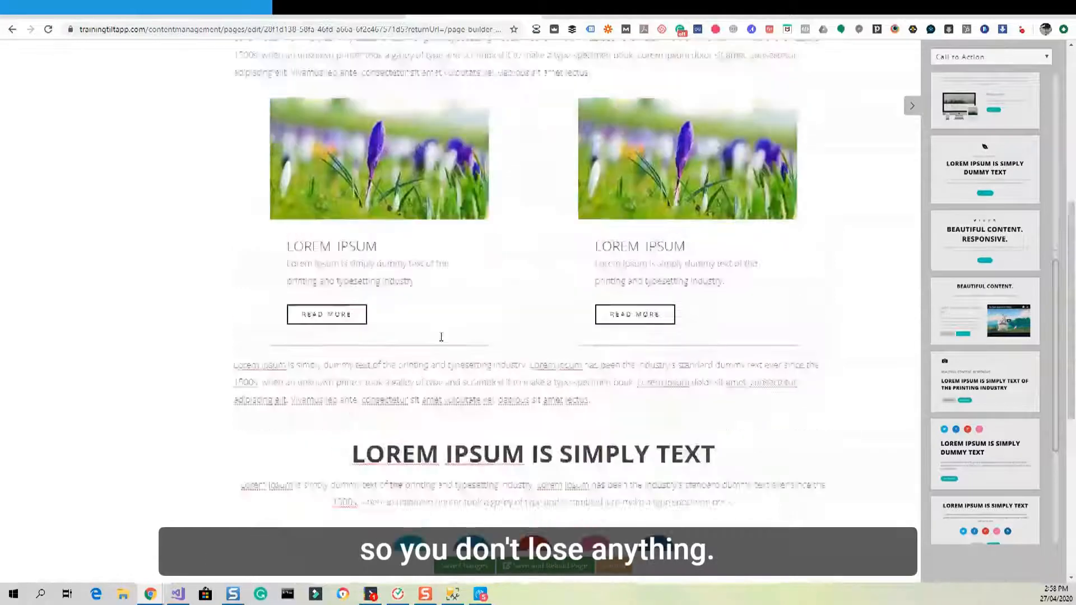
Review the page and click into the text block beside the lighthouse photo.
{"action": "scroll", "coordinate": [444, 342], "scroll_direction": "down", "scroll_amount": 5}
{"action": "scroll", "coordinate": [444, 342], "scroll_direction": "down", "scroll_amount": 1}
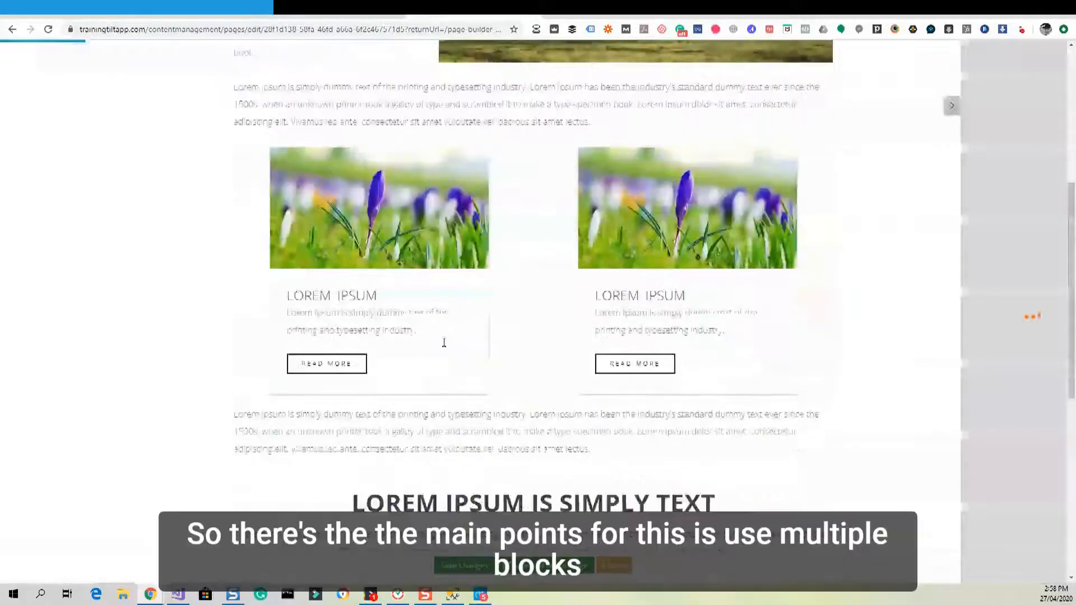
{"action": "scroll", "coordinate": [496, 384], "scroll_direction": "down", "scroll_amount": 6}
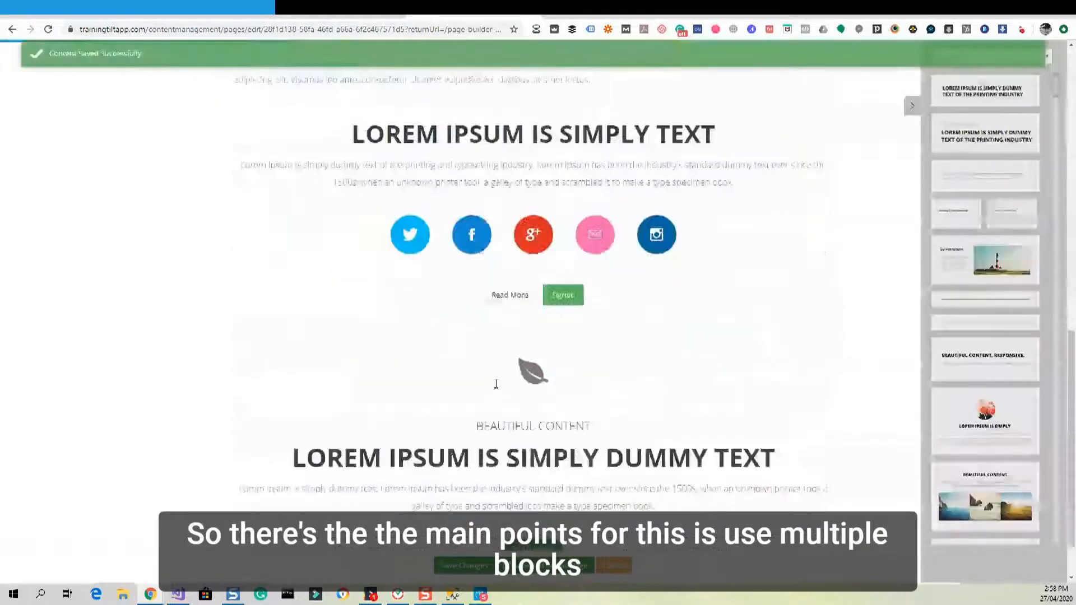
{"action": "scroll", "coordinate": [497, 384], "scroll_direction": "up", "scroll_amount": 8}
{"action": "scroll", "coordinate": [496, 384], "scroll_direction": "up", "scroll_amount": 5}
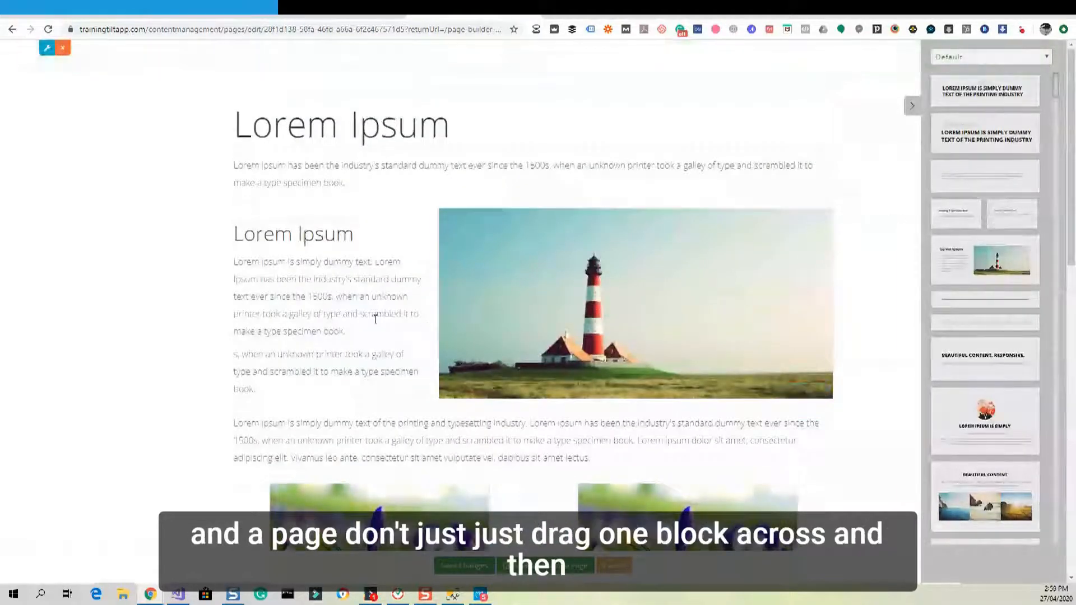
{"action": "left_click", "coordinate": [333, 339]}
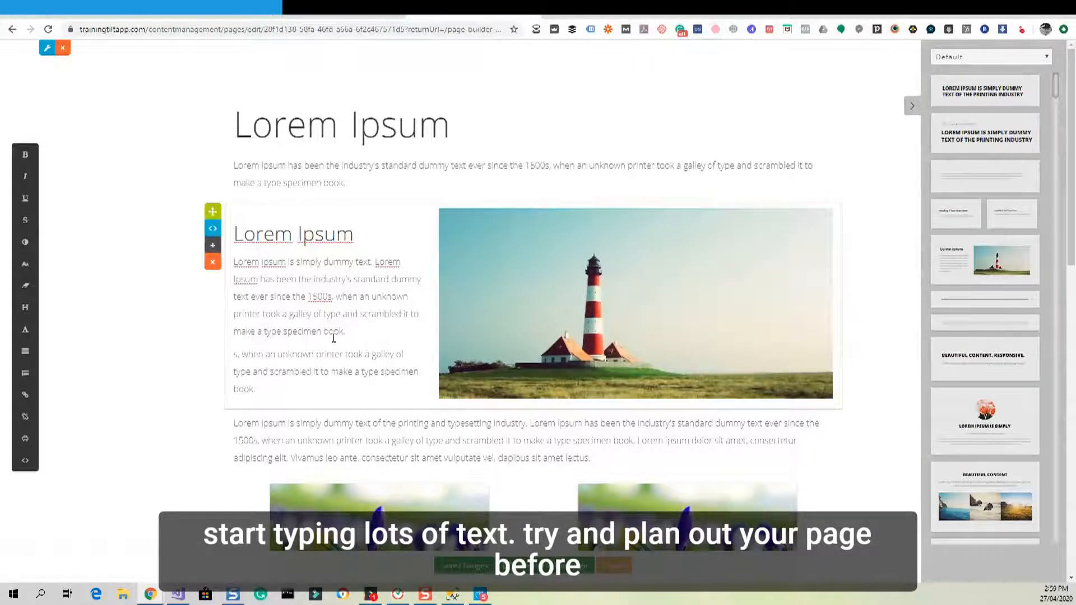
{"action": "scroll", "coordinate": [334, 338], "scroll_direction": "down", "scroll_amount": 2}
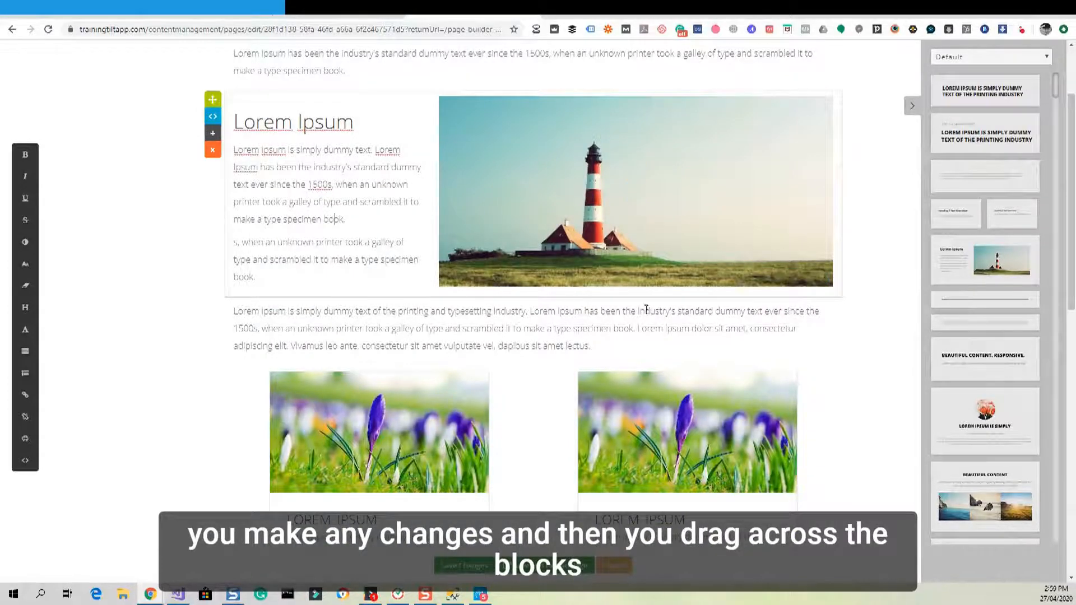
{"action": "scroll", "coordinate": [519, 327], "scroll_direction": "down", "scroll_amount": 3}
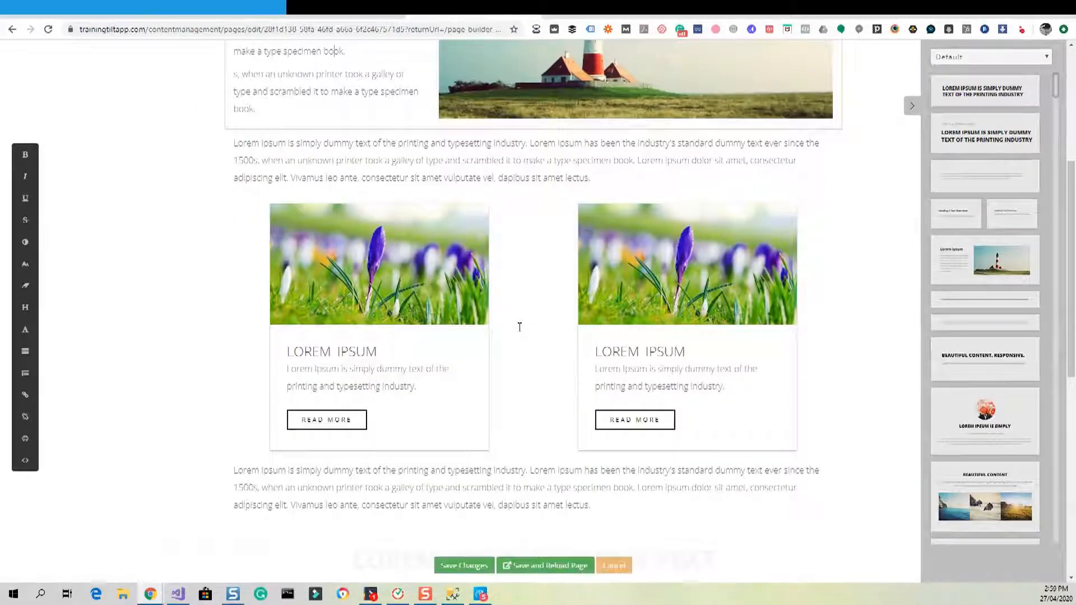
{"action": "scroll", "coordinate": [520, 327], "scroll_direction": "down", "scroll_amount": 10}
{"action": "scroll", "coordinate": [519, 333], "scroll_direction": "up", "scroll_amount": 4}
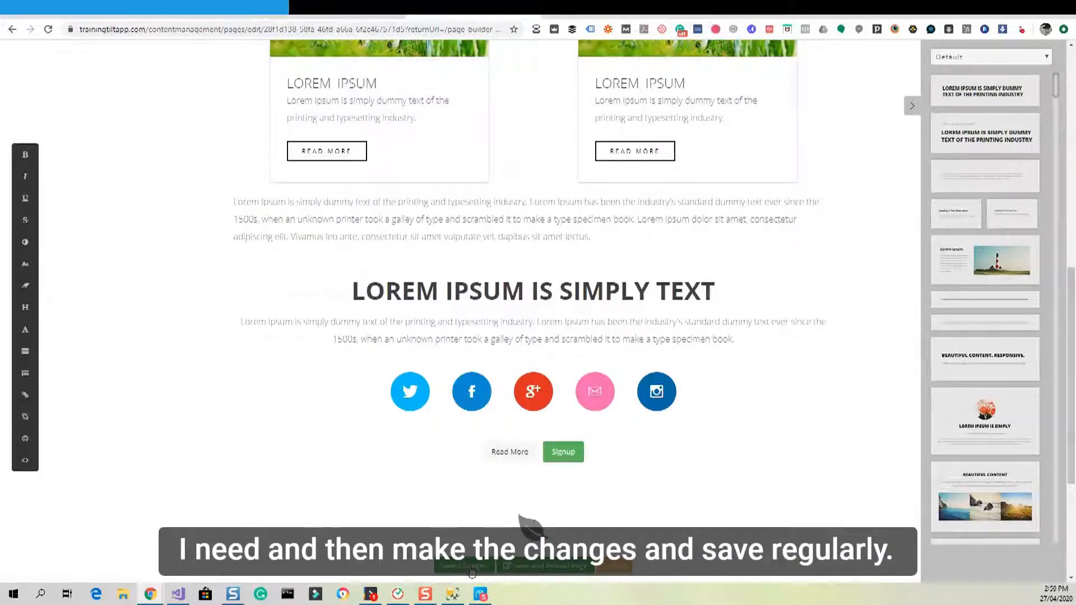
{"action": "scroll", "coordinate": [493, 393], "scroll_direction": "up", "scroll_amount": 8}
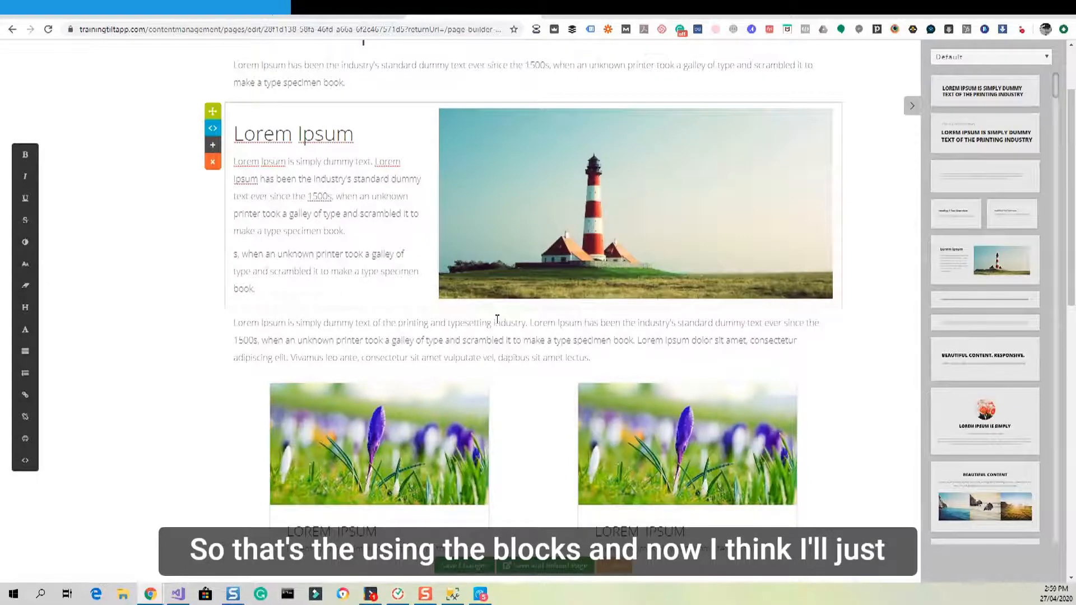
{"action": "scroll", "coordinate": [497, 319], "scroll_direction": "up", "scroll_amount": 2}
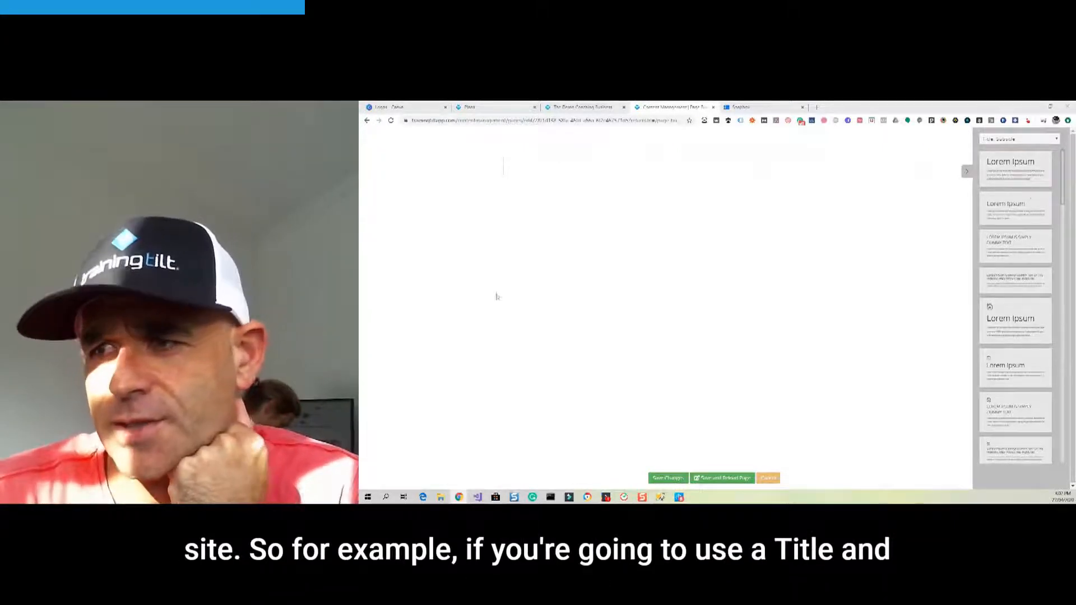
Drop a Lorem Ipsum title snippet onto the empty page and click into its paragraph.
{"action": "left_click_drag", "start_coordinate": [1037, 211], "coordinate": [728, 170]}
{"action": "left_click", "coordinate": [679, 222]}
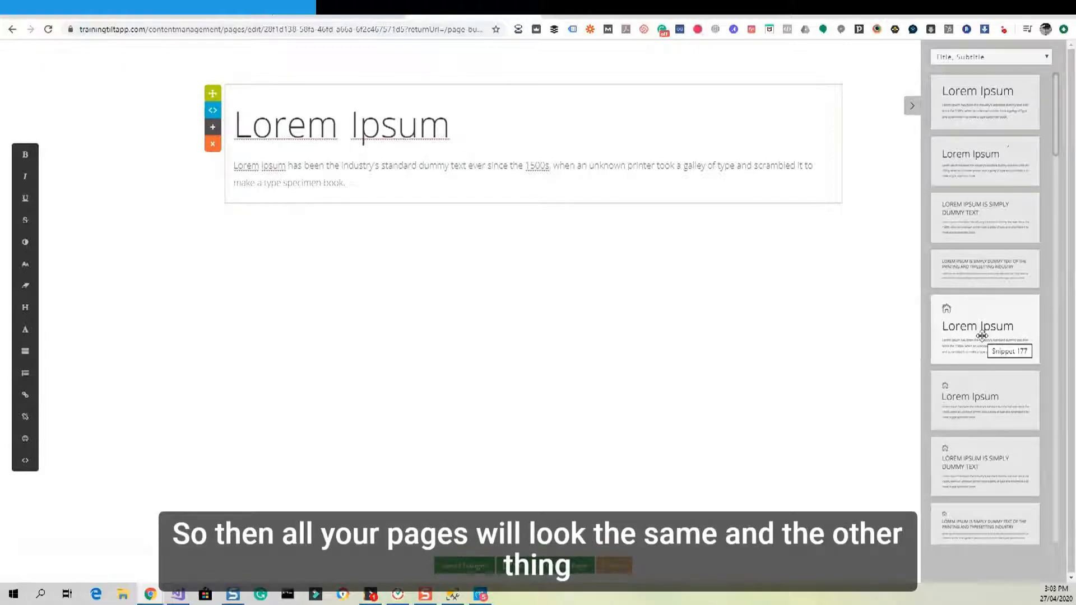
Set the Lorem Ipsum paragraph to 22 px, then back to 16 px.
{"action": "left_click", "coordinate": [741, 293]}
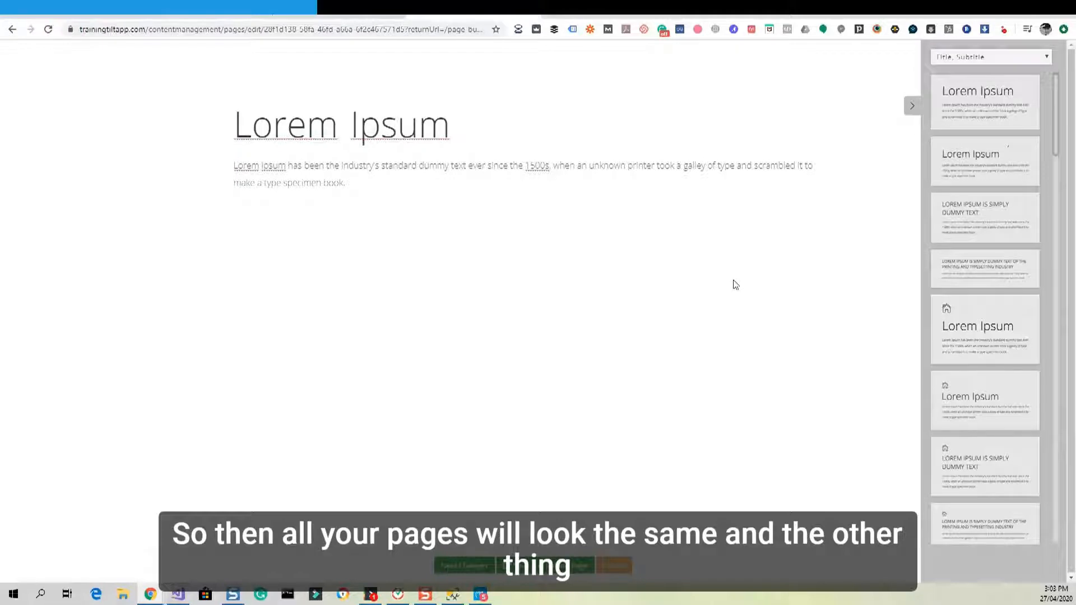
{"action": "left_click", "coordinate": [379, 176]}
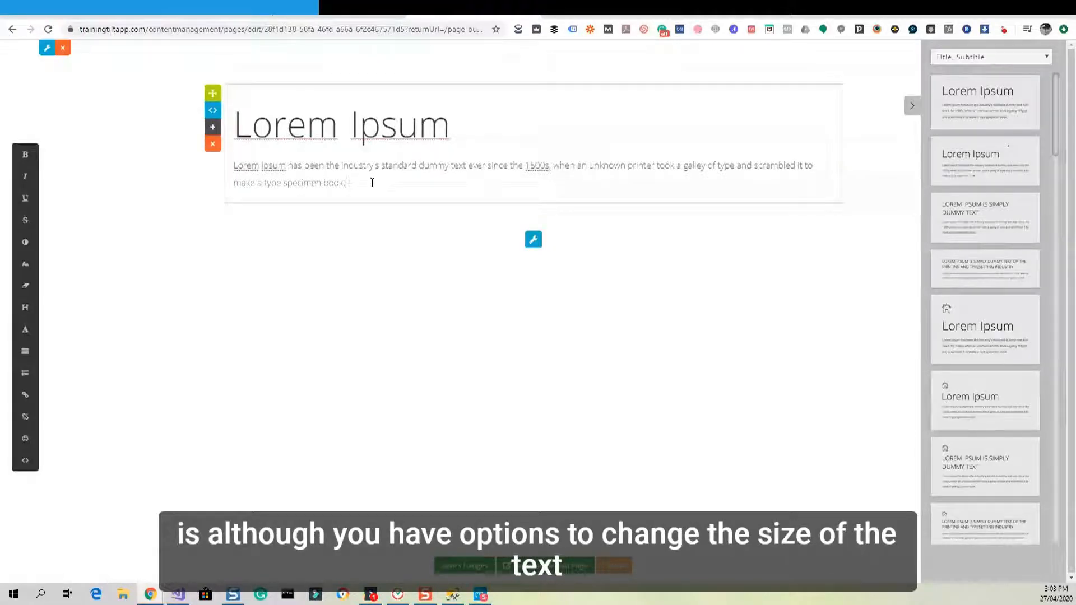
{"action": "left_click_drag", "start_coordinate": [372, 182], "coordinate": [234, 163]}
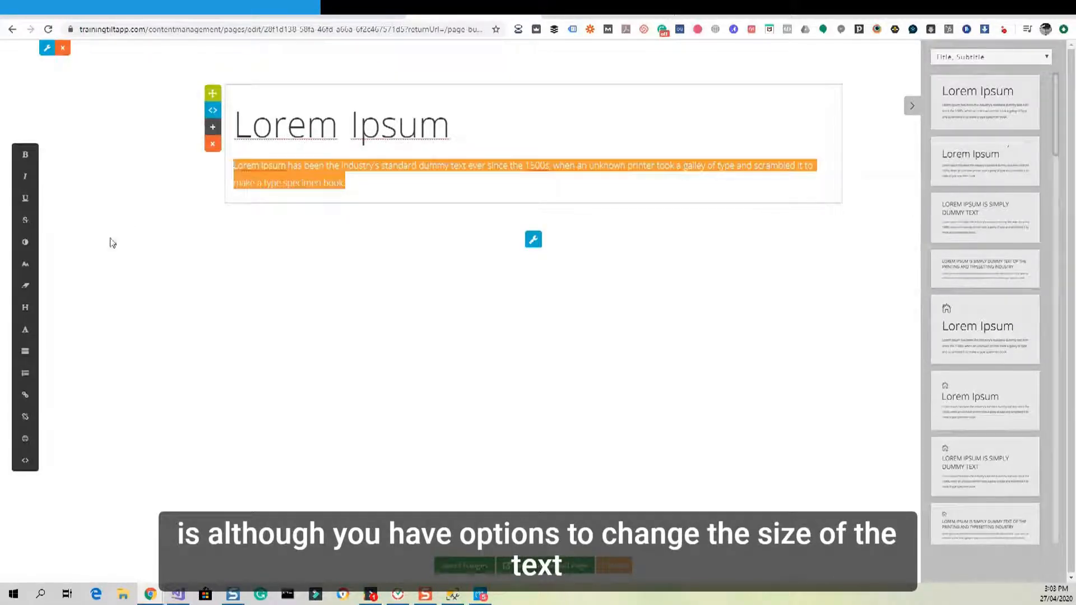
{"action": "left_click", "coordinate": [28, 266]}
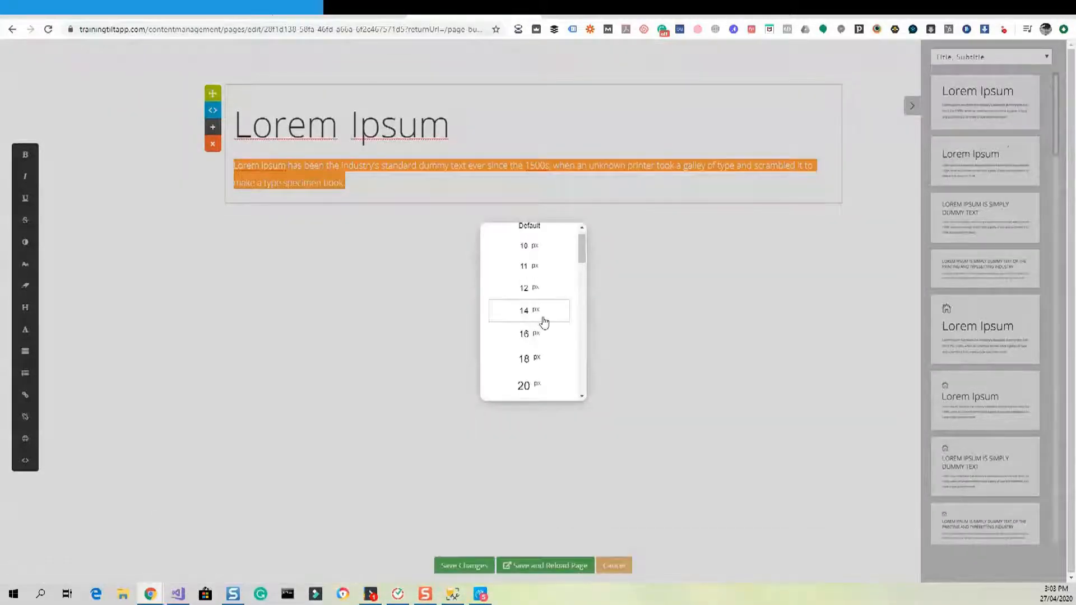
{"action": "scroll", "coordinate": [542, 321], "scroll_direction": "down", "scroll_amount": 2}
{"action": "left_click", "coordinate": [539, 323]}
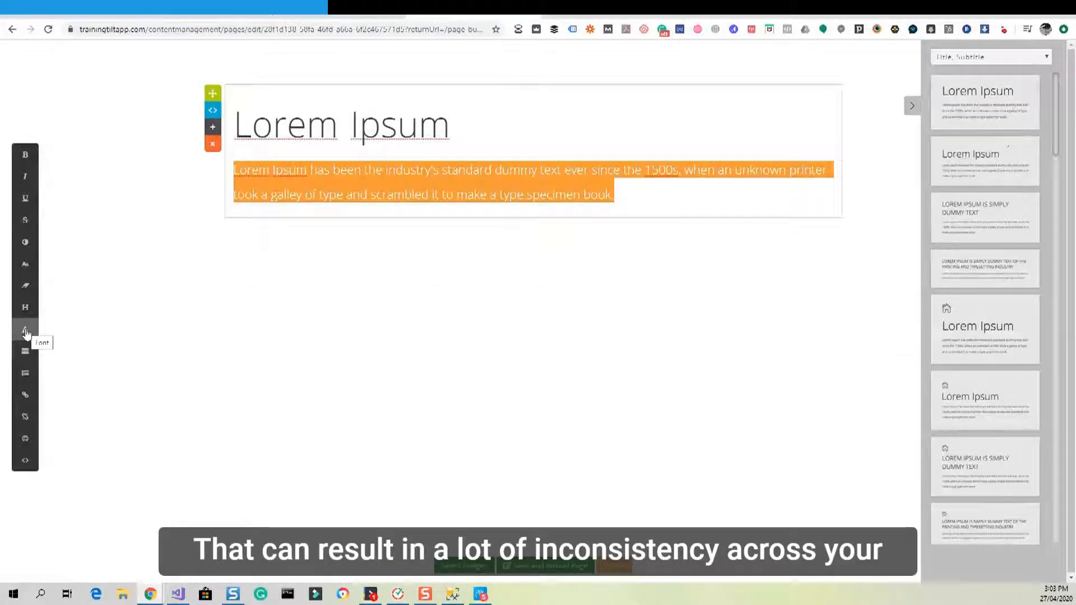
{"action": "left_click", "coordinate": [29, 265]}
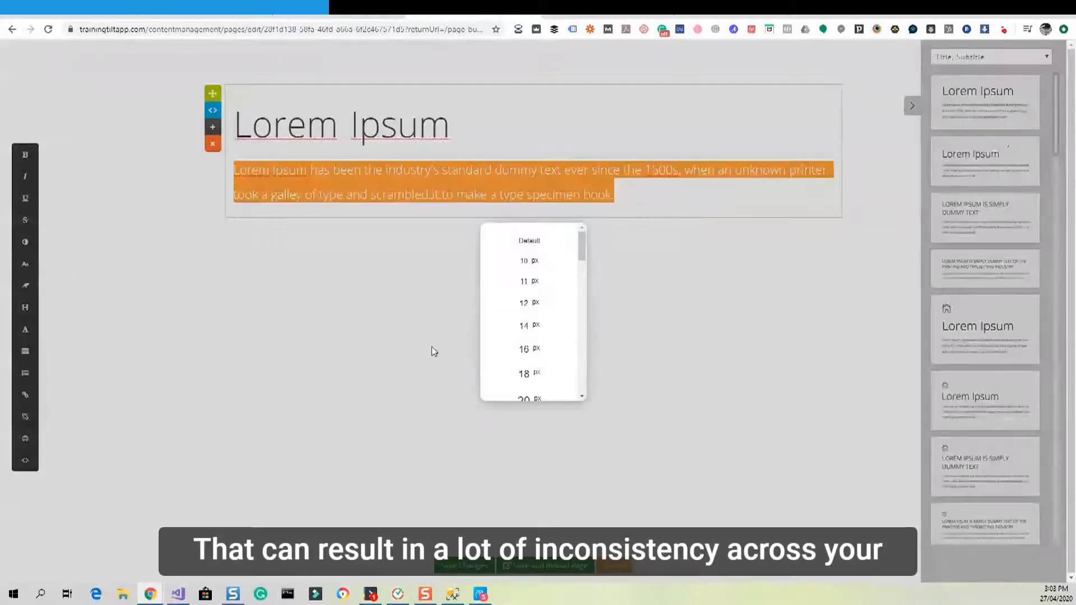
{"action": "left_click", "coordinate": [557, 351]}
Delete the Lorem Ipsum title block from the page.
{"action": "left_click", "coordinate": [458, 244]}
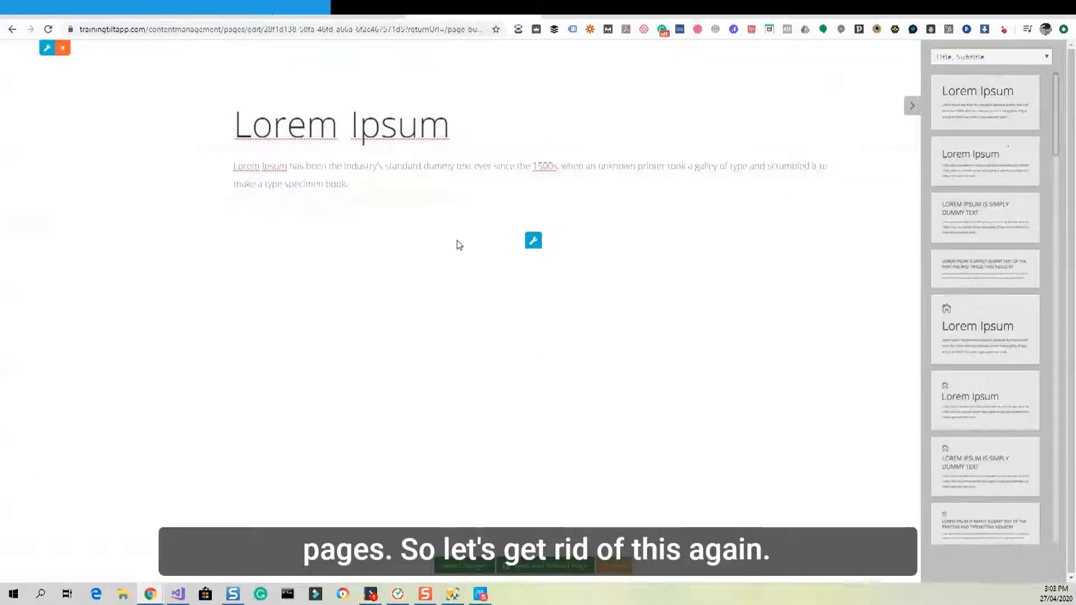
{"action": "left_click", "coordinate": [529, 177]}
{"action": "left_click", "coordinate": [212, 144]}
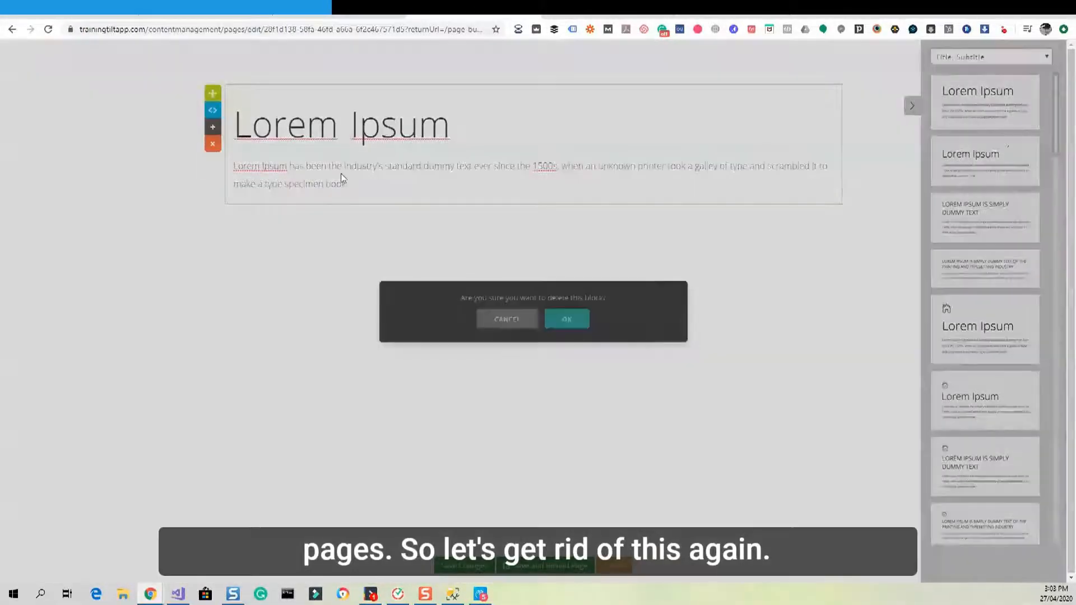
{"action": "left_click", "coordinate": [569, 320]}
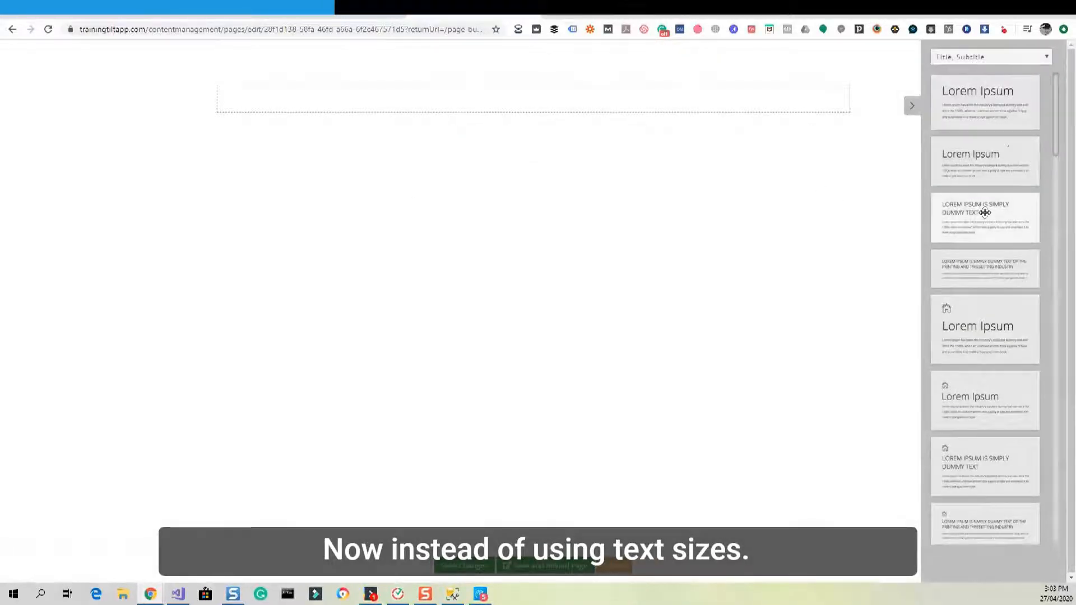
Place a new Lorem Ipsum block and type a 'Sub title one' line below its paragraph.
{"action": "left_click_drag", "start_coordinate": [990, 173], "coordinate": [455, 108]}
{"action": "left_click", "coordinate": [379, 182]}
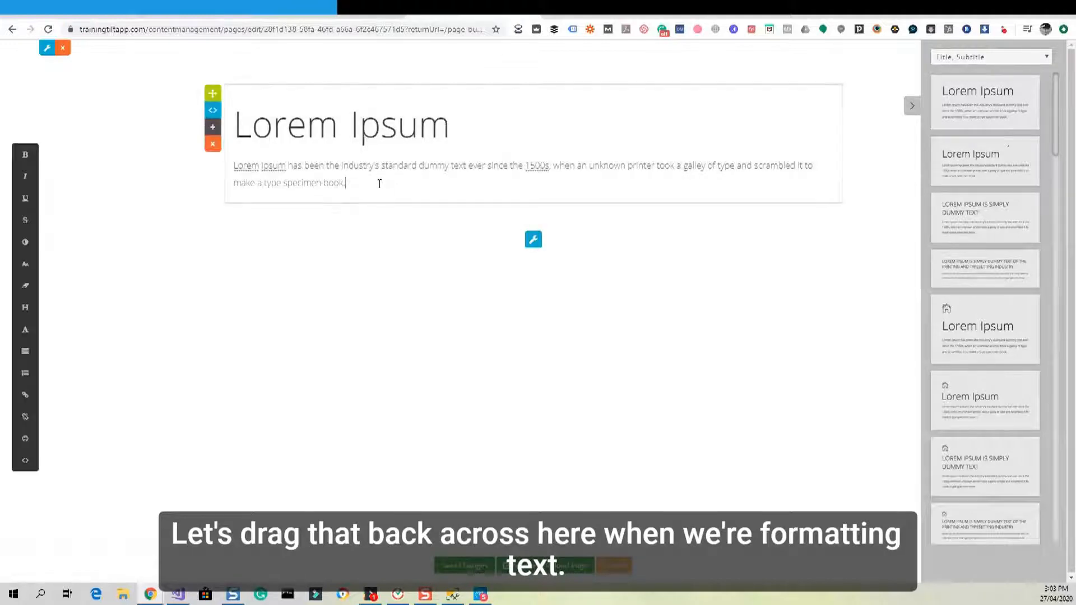
{"action": "key", "text": "Return"}
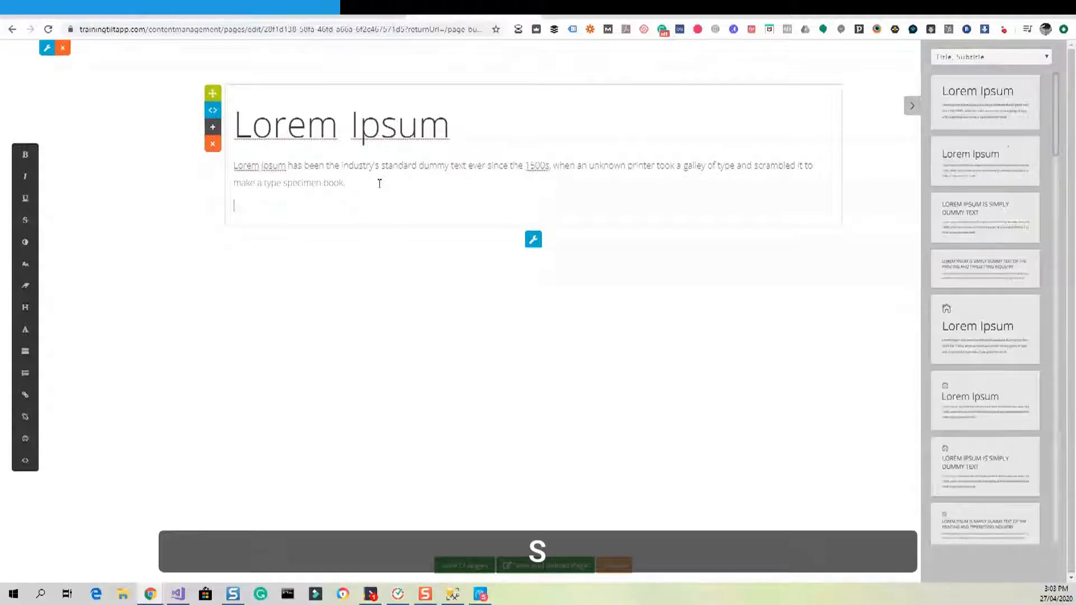
{"action": "type", "text": "Sub "}
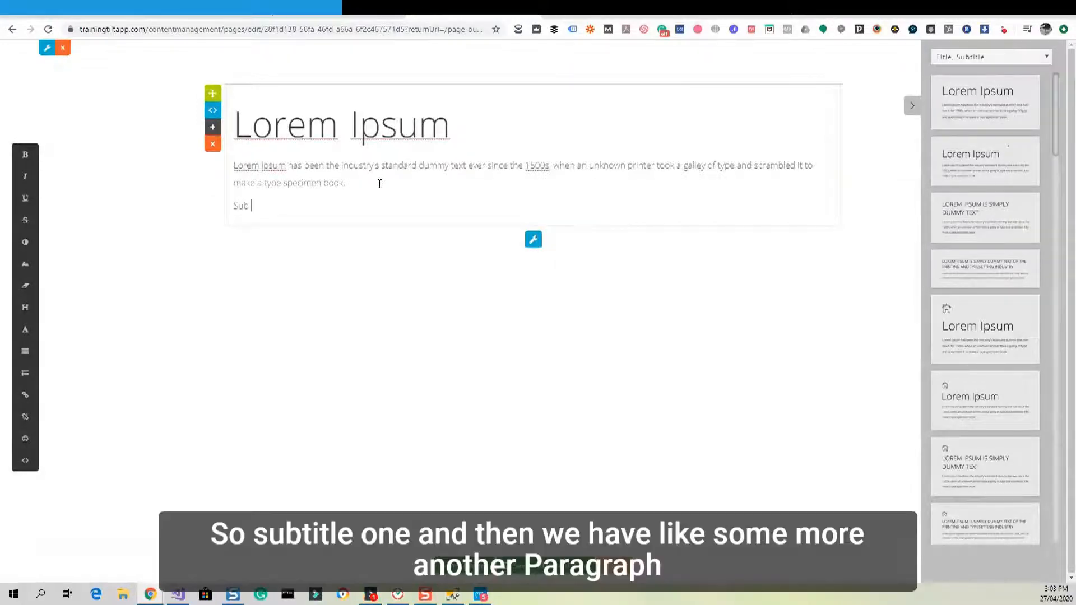
{"action": "type", "text": "title one"}
{"action": "key", "text": "Return"}
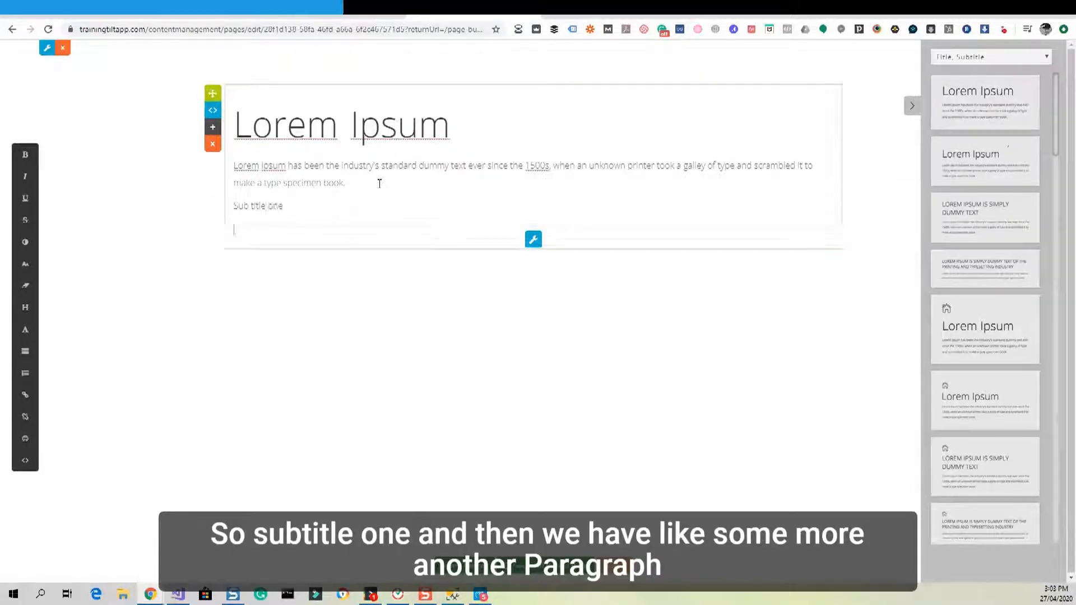
{"action": "type", "text": "anothe"}
Paste a copy of the Lorem Ipsum paragraph under 'Sub title one', leaving font size unchanged.
{"action": "left_click_drag", "start_coordinate": [379, 183], "coordinate": [233, 166]}
{"action": "key", "text": "ctrl+c"}
{"action": "double_click", "coordinate": [256, 229]}
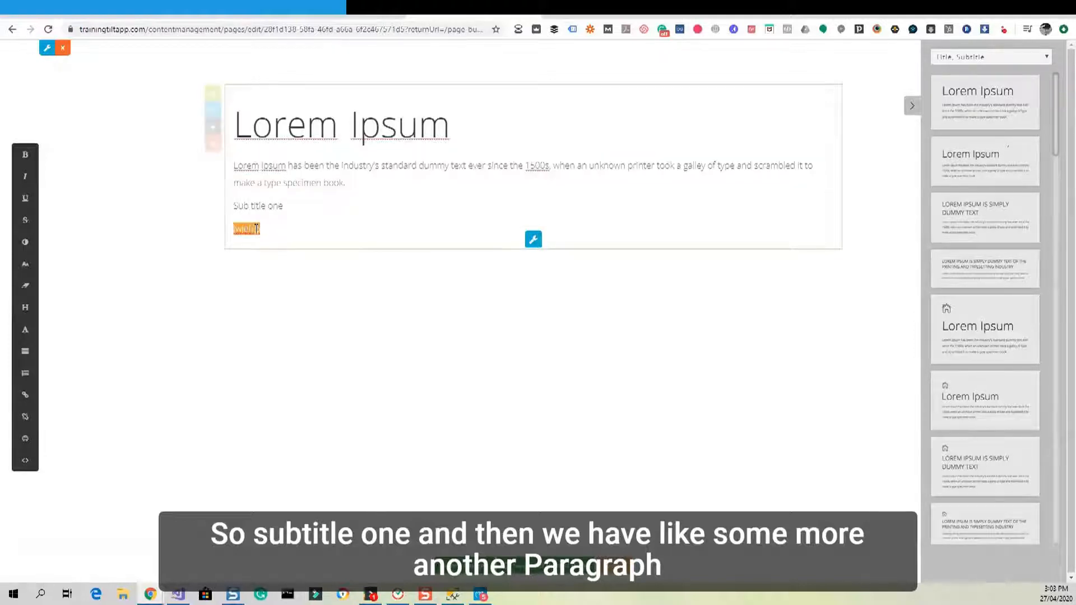
{"action": "key", "text": "ctrl+v"}
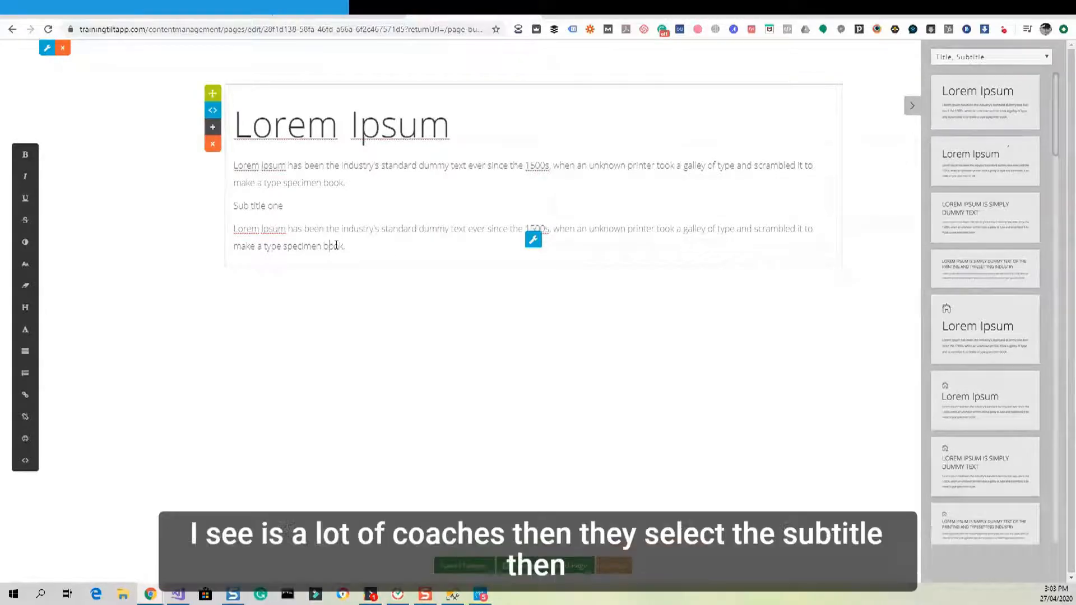
{"action": "triple_click", "coordinate": [251, 207]}
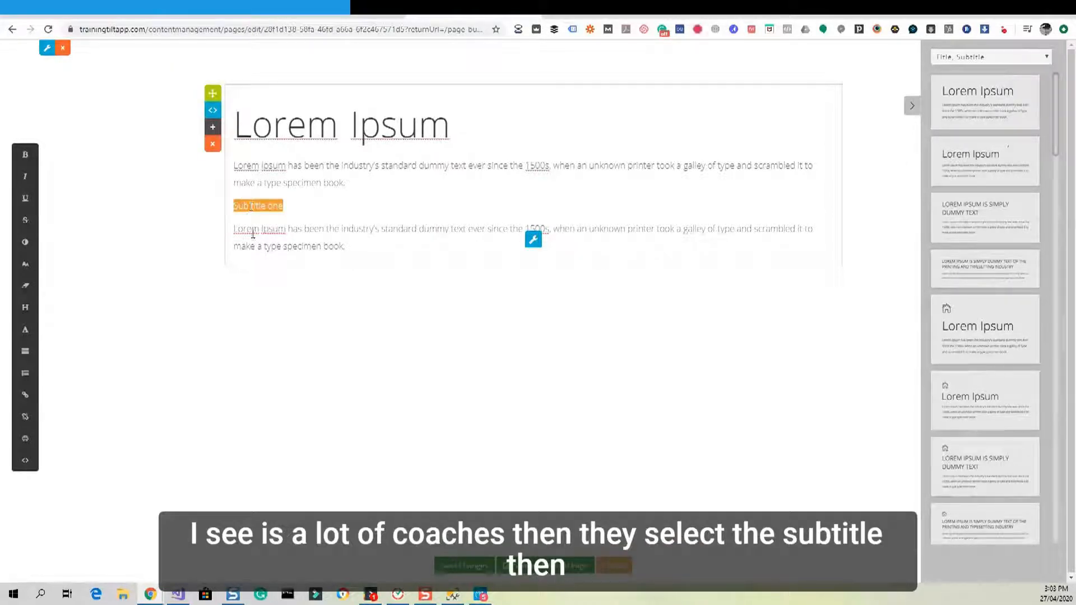
{"action": "left_click", "coordinate": [25, 264]}
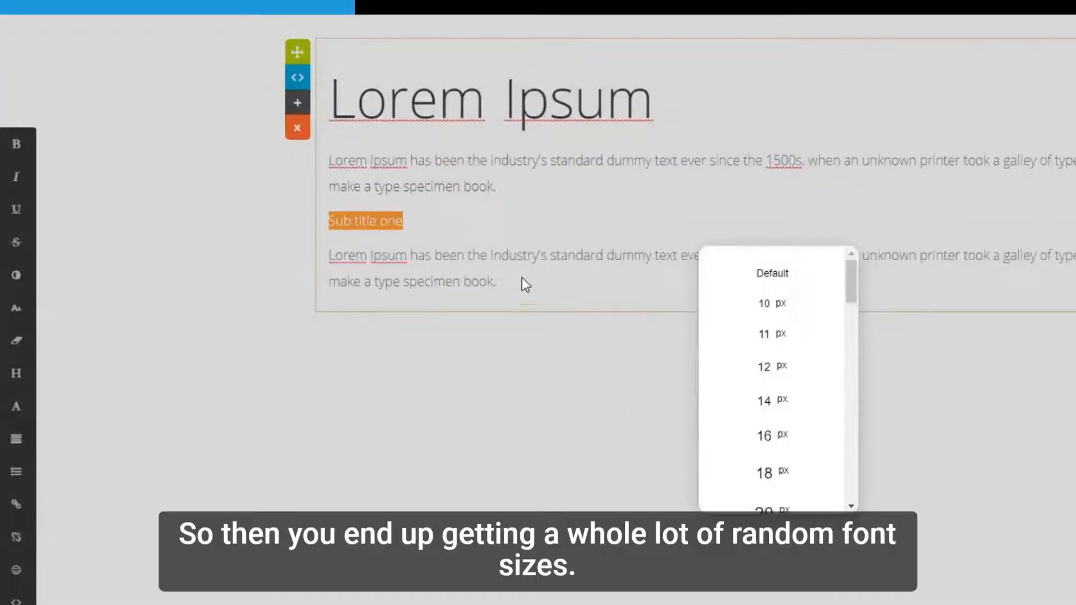
{"action": "left_click", "coordinate": [522, 278]}
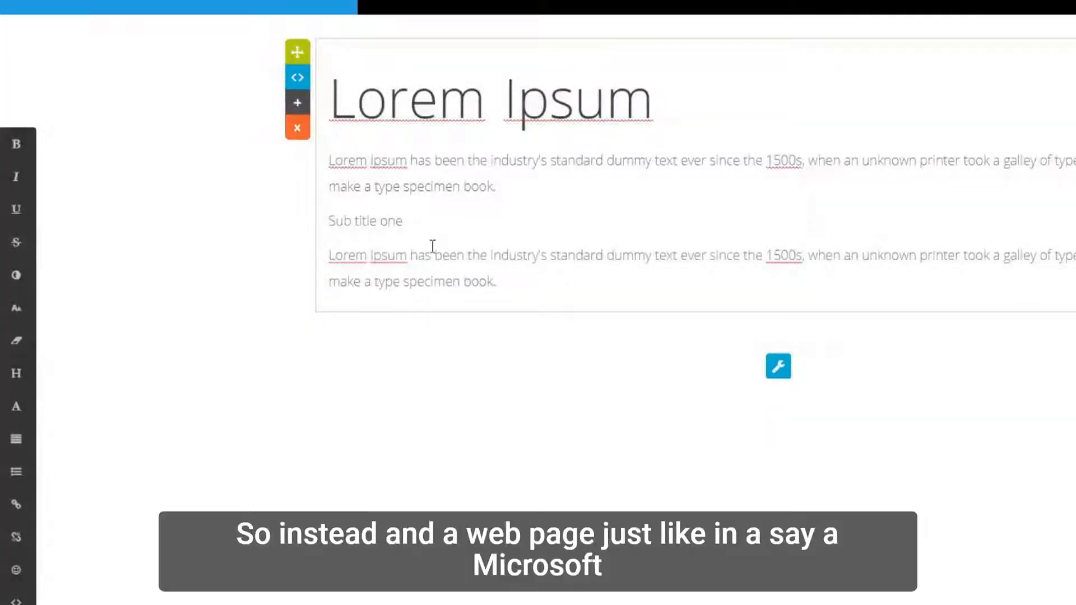
Format the 'Sub title one' line as Heading 2.
{"action": "left_click_drag", "start_coordinate": [409, 220], "coordinate": [325, 226]}
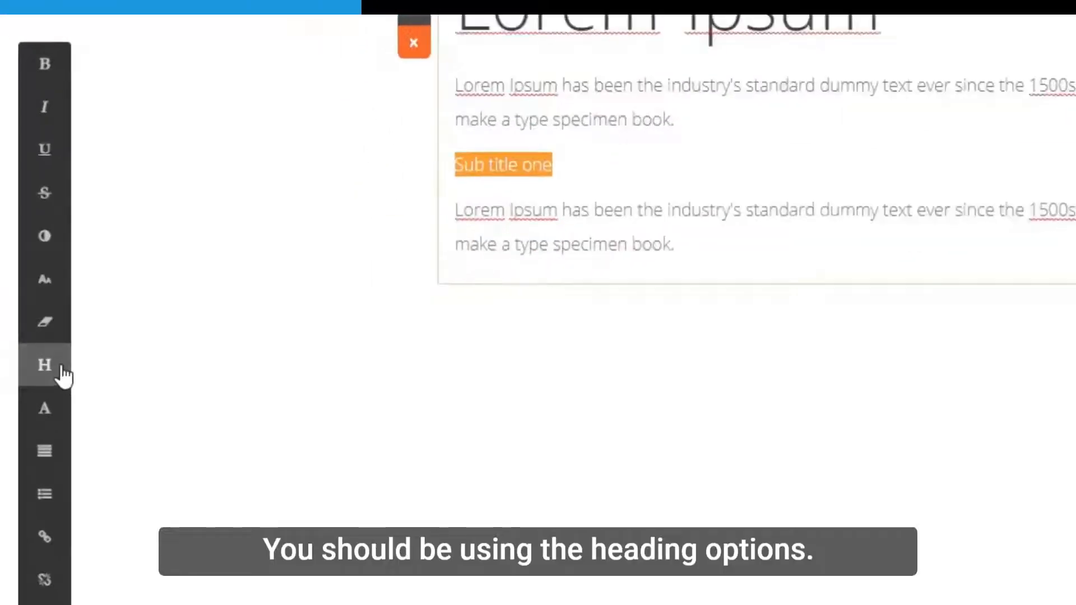
{"action": "left_click", "coordinate": [61, 370]}
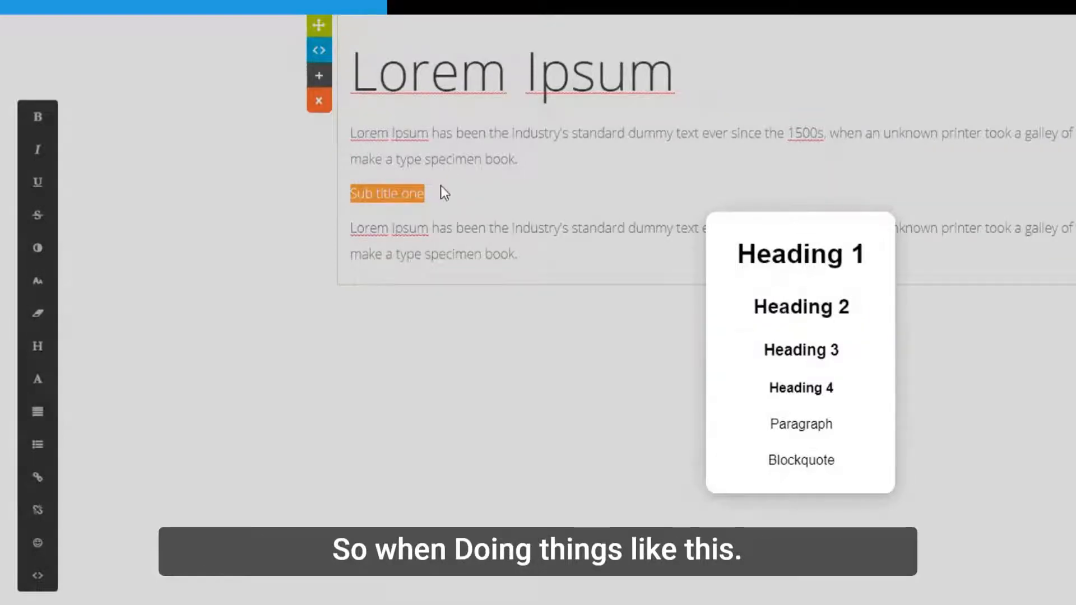
{"action": "left_click", "coordinate": [811, 318]}
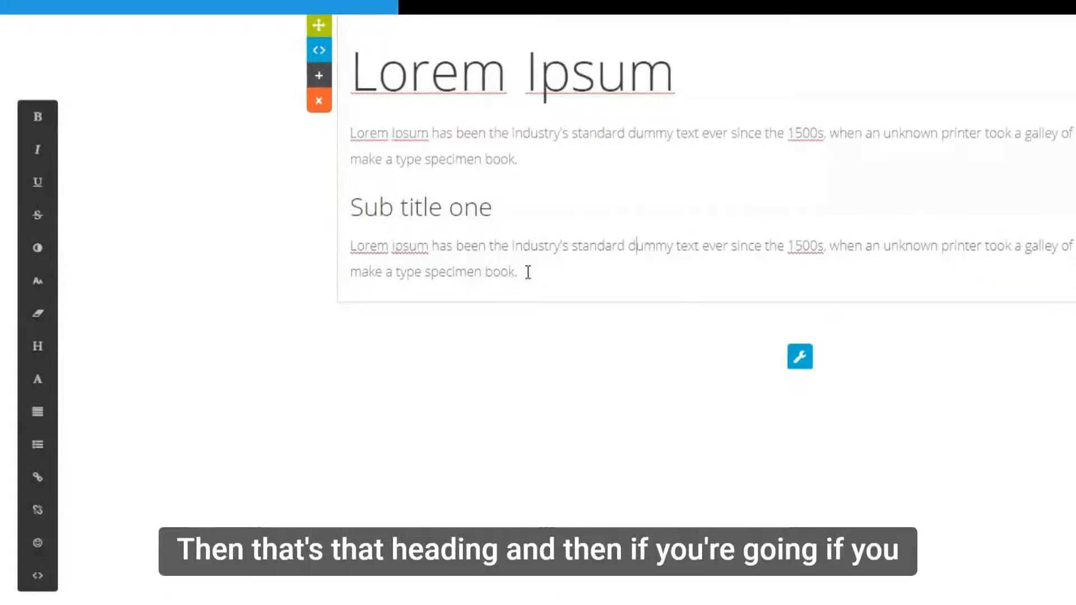
Add a 'Heading 3' line styled as Heading 3 with a pasted paragraph beneath it.
{"action": "left_click", "coordinate": [559, 273]}
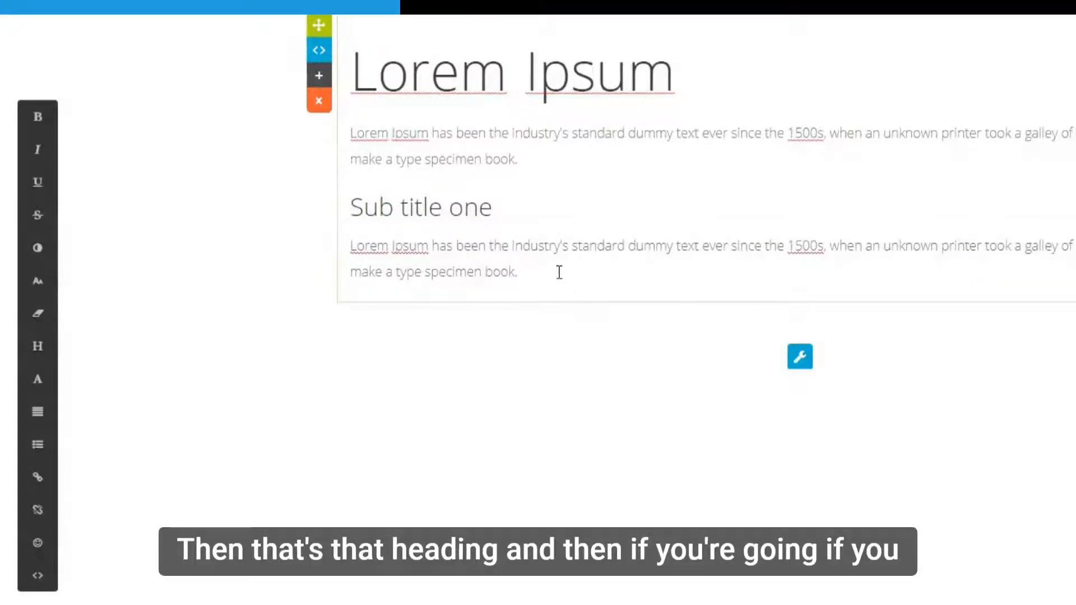
{"action": "key", "text": "Return"}
{"action": "type", "text": "Head"}
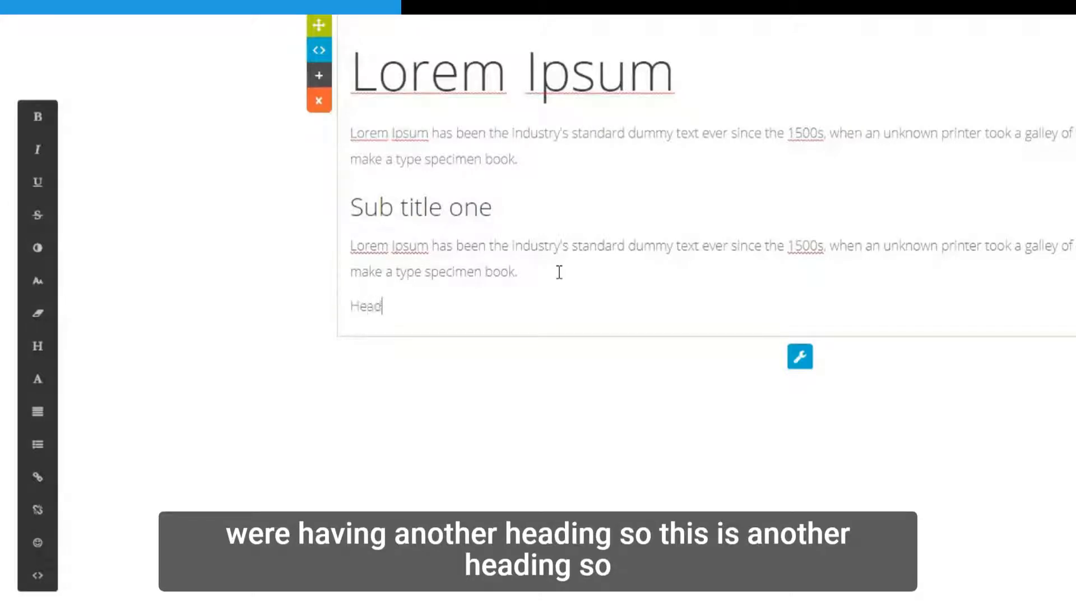
{"action": "type", "text": "ing 3"}
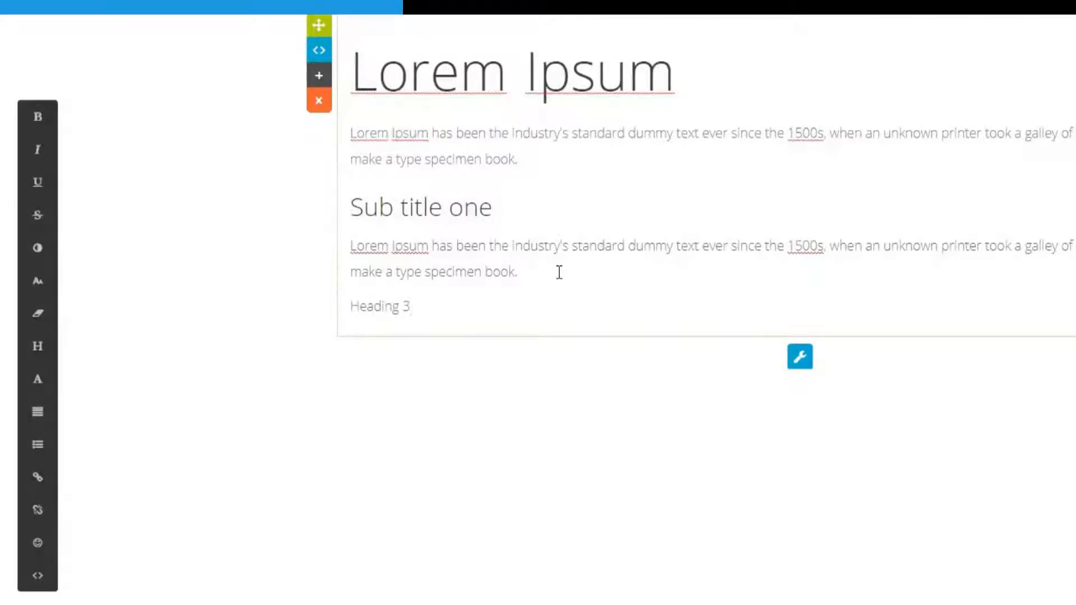
{"action": "key", "text": "Return"}
{"action": "type", "text": "jwefljwj"}
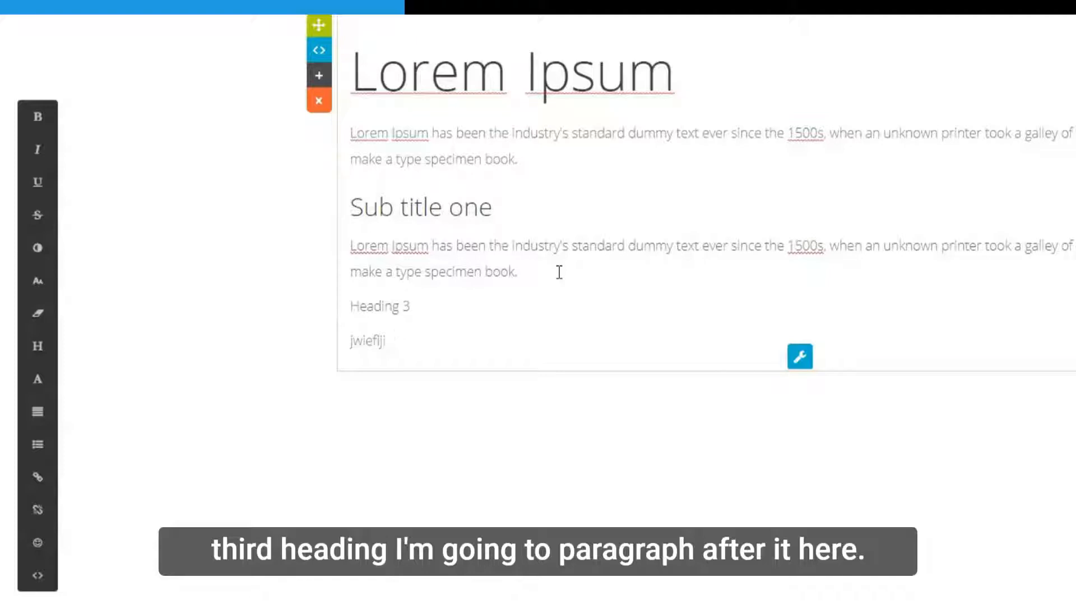
{"action": "key", "text": "BackSpace"}
{"action": "key", "text": "BackSpace"}
{"action": "key", "text": "BackSpace"}
{"action": "key", "text": "BackSpace"}
{"action": "key", "text": "BackSpace"}
{"action": "key", "text": "BackSpace"}
{"action": "key", "text": "BackSpace"}
{"action": "key", "text": "BackSpace"}
{"action": "key", "text": "ctrl+v"}
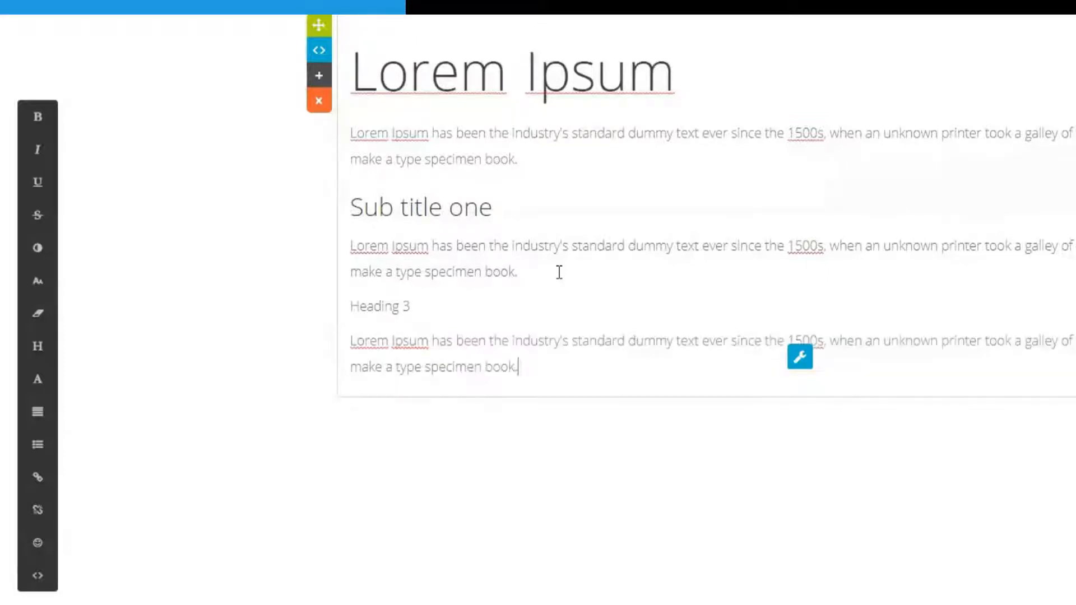
{"action": "triple_click", "coordinate": [383, 307]}
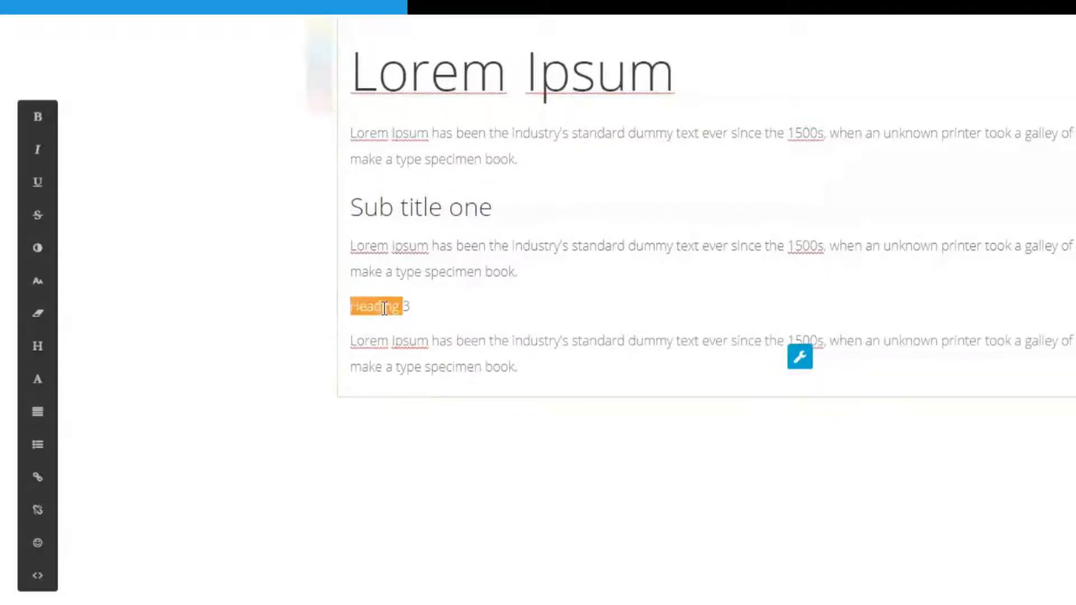
{"action": "left_click", "coordinate": [40, 347]}
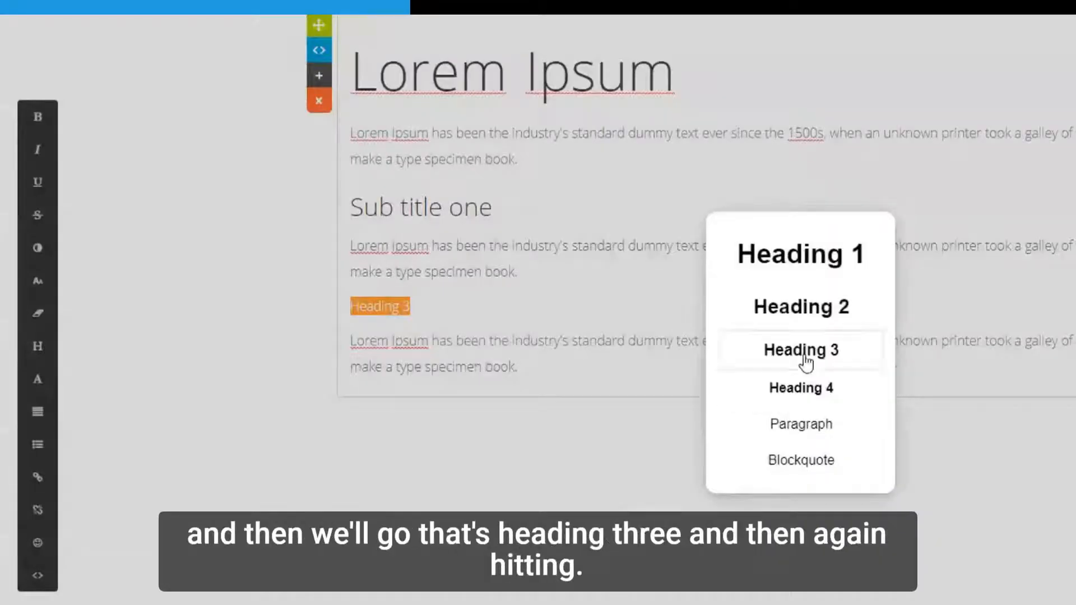
{"action": "left_click", "coordinate": [806, 358]}
Type a plain 'Heading 4' line below the last paragraph and select it.
{"action": "left_click", "coordinate": [581, 377]}
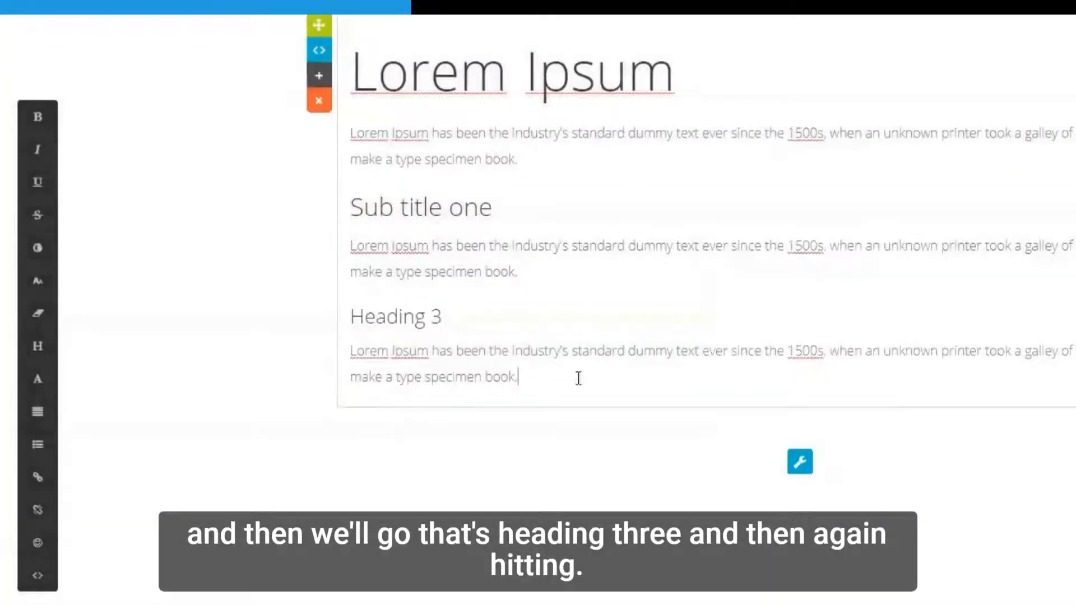
{"action": "key", "text": "Return"}
{"action": "key", "text": "Return"}
{"action": "type", "text": "Hjead"}
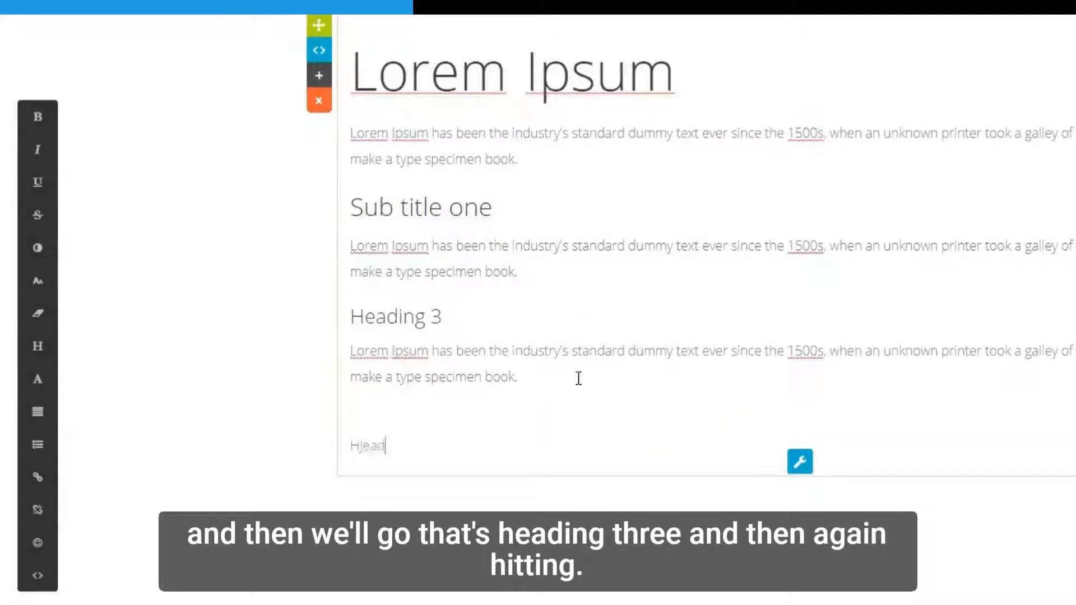
{"action": "key", "text": "BackSpace"}
{"action": "key", "text": "BackSpace"}
{"action": "key", "text": "BackSpace"}
{"action": "key", "text": "BackSpace"}
{"action": "type", "text": "eadin g"}
{"action": "key", "text": "BackSpace"}
{"action": "key", "text": "BackSpace"}
{"action": "type", "text": "g 4"}
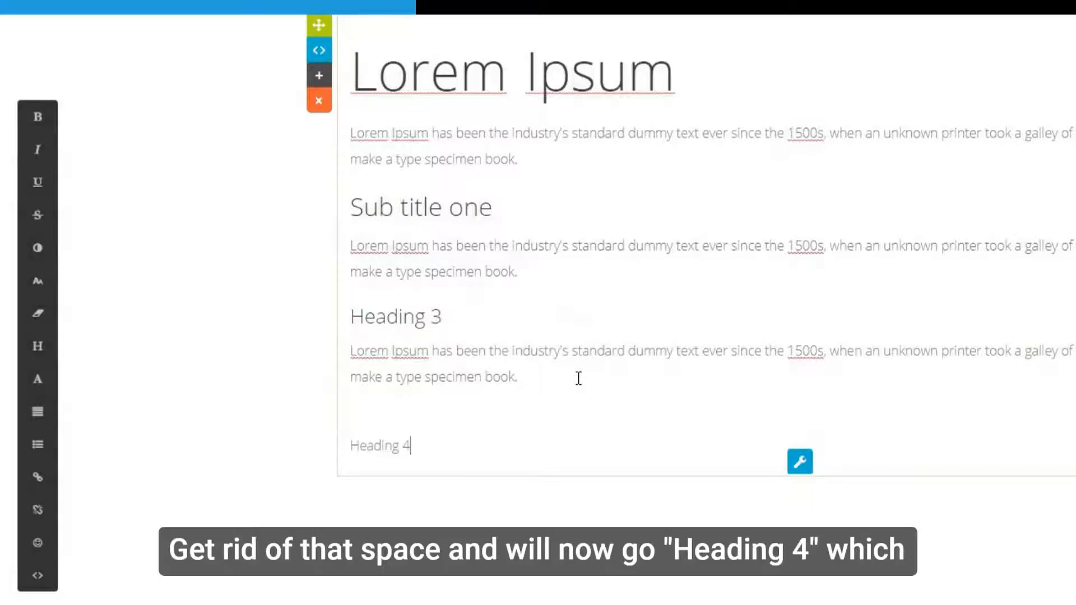
{"action": "key", "text": "Up"}
{"action": "key", "text": "Delete"}
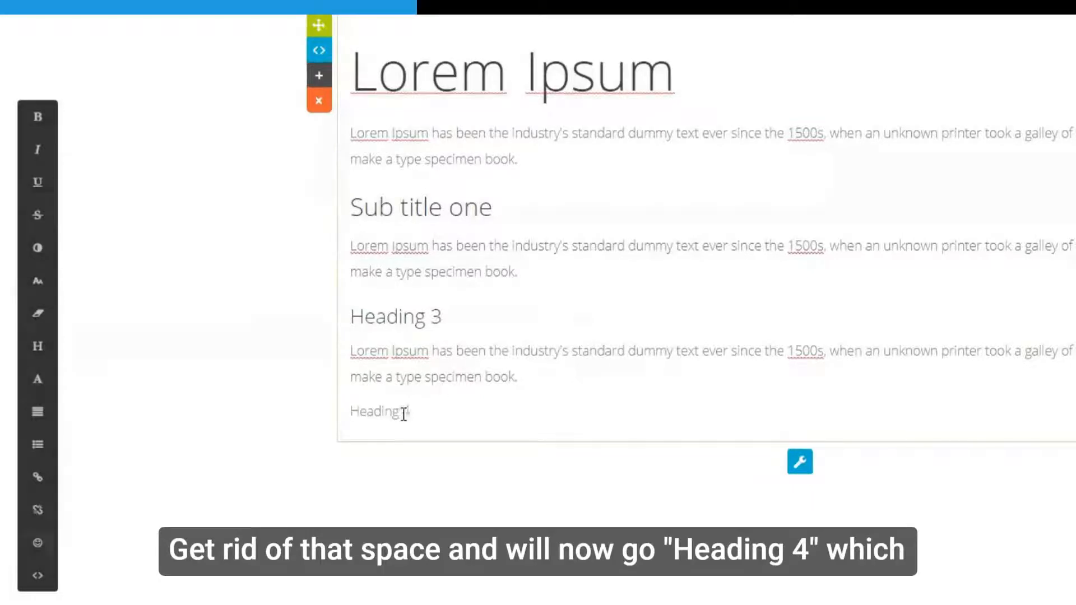
{"action": "left_click_drag", "start_coordinate": [409, 412], "coordinate": [350, 412]}
Make the 'Heading 4' line a level-4 heading.
{"action": "left_click", "coordinate": [38, 346]}
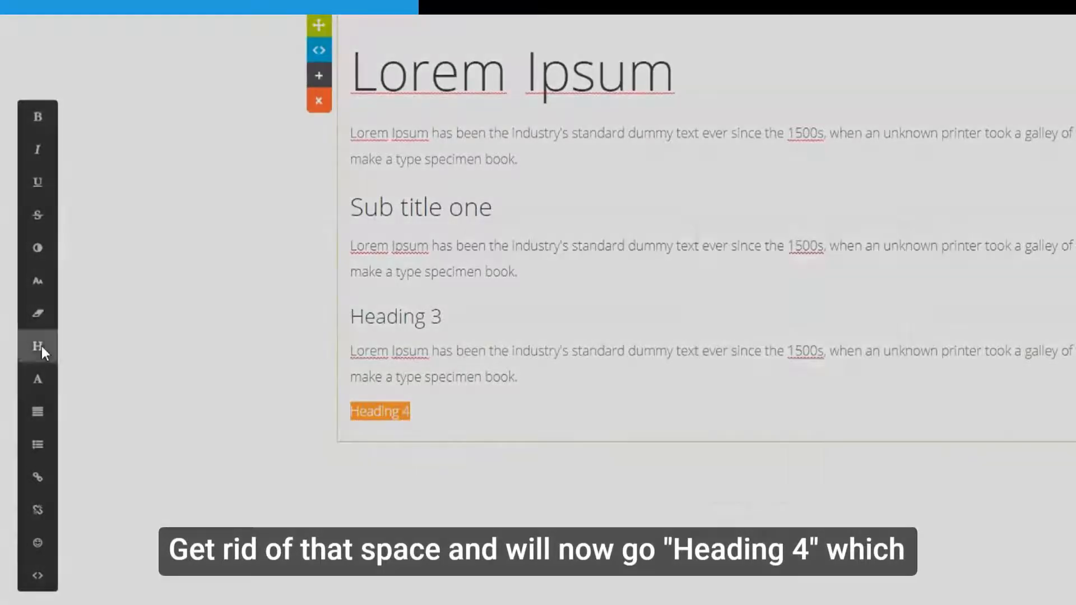
{"action": "left_click", "coordinate": [820, 394]}
{"action": "left_click", "coordinate": [678, 310]}
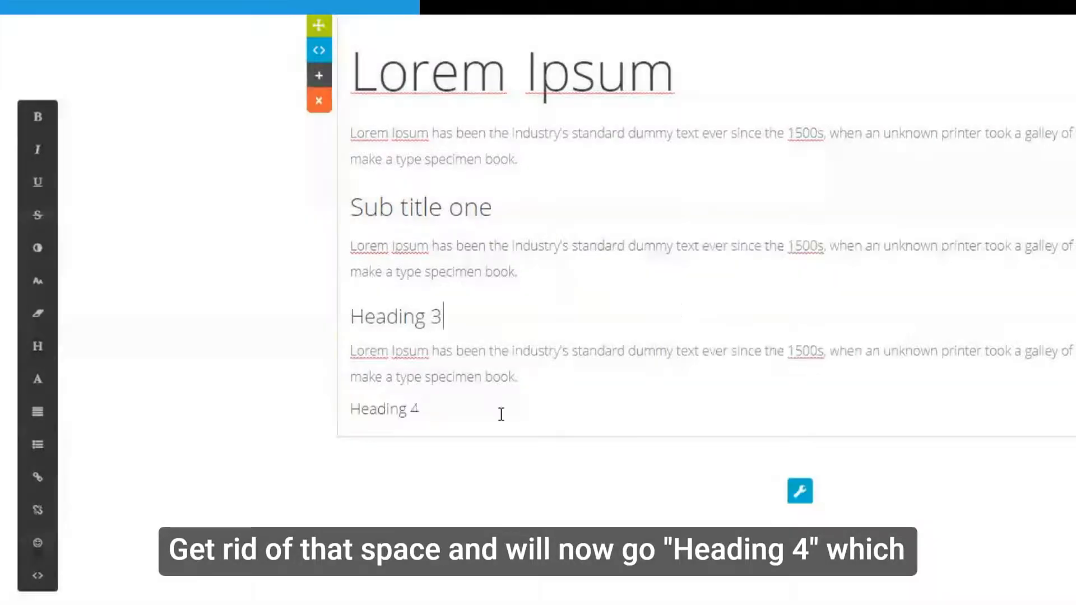
Paste a Lorem Ipsum paragraph on a new line beneath Heading 4, leaving an empty line after it.
{"action": "left_click", "coordinate": [473, 409]}
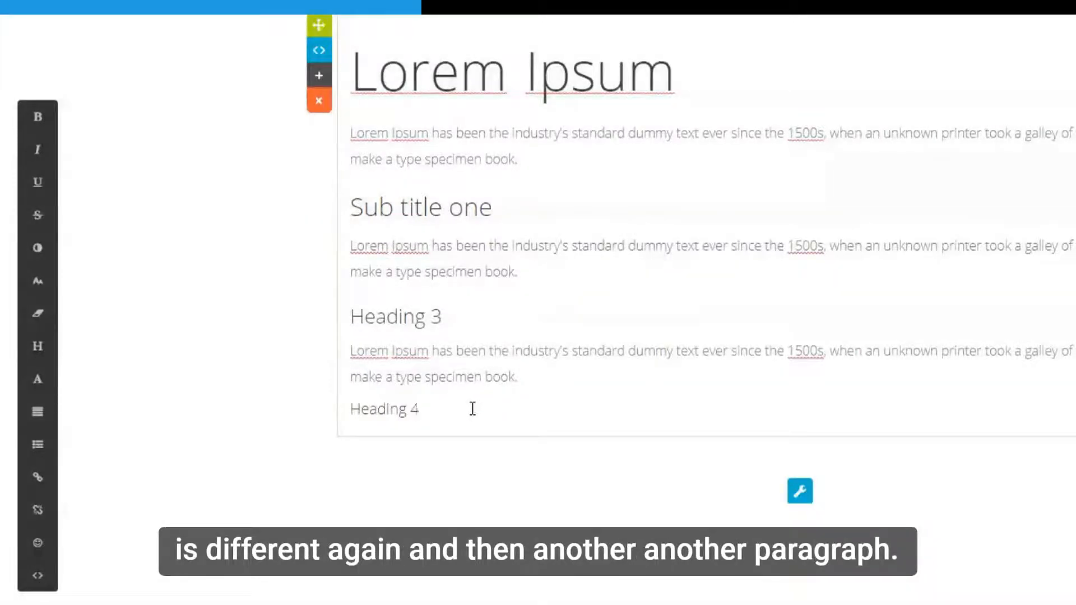
{"action": "key", "text": "Return"}
{"action": "type", "text": "Lorem Ipsum has been the industry's standard dummy text ever since the 1500s, when an unknown printer took a galley of type and scrambled it to make a type specimen book."}
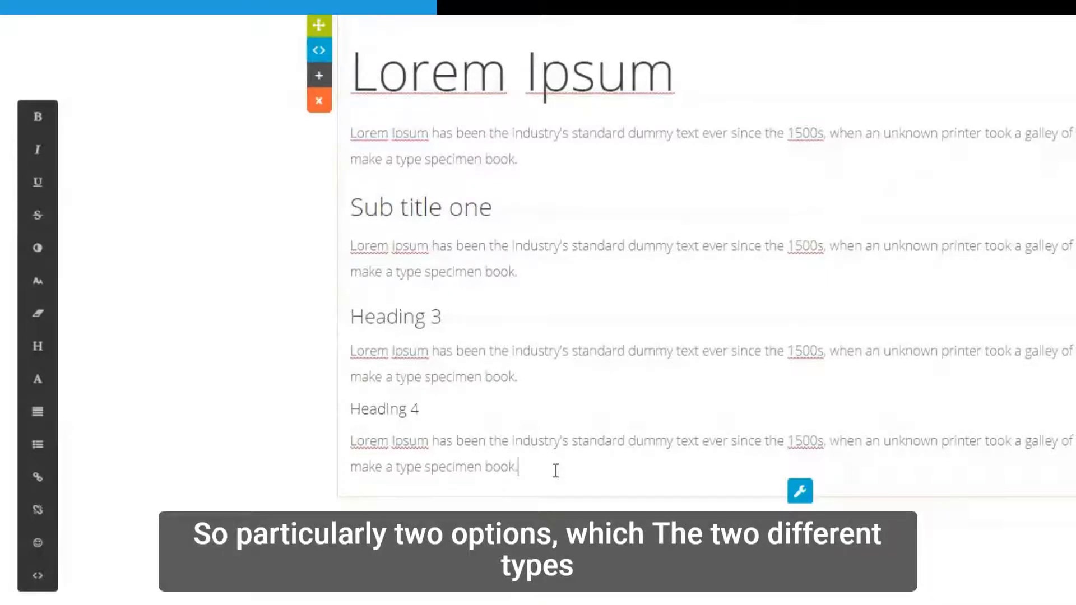
{"action": "key", "text": "Return"}
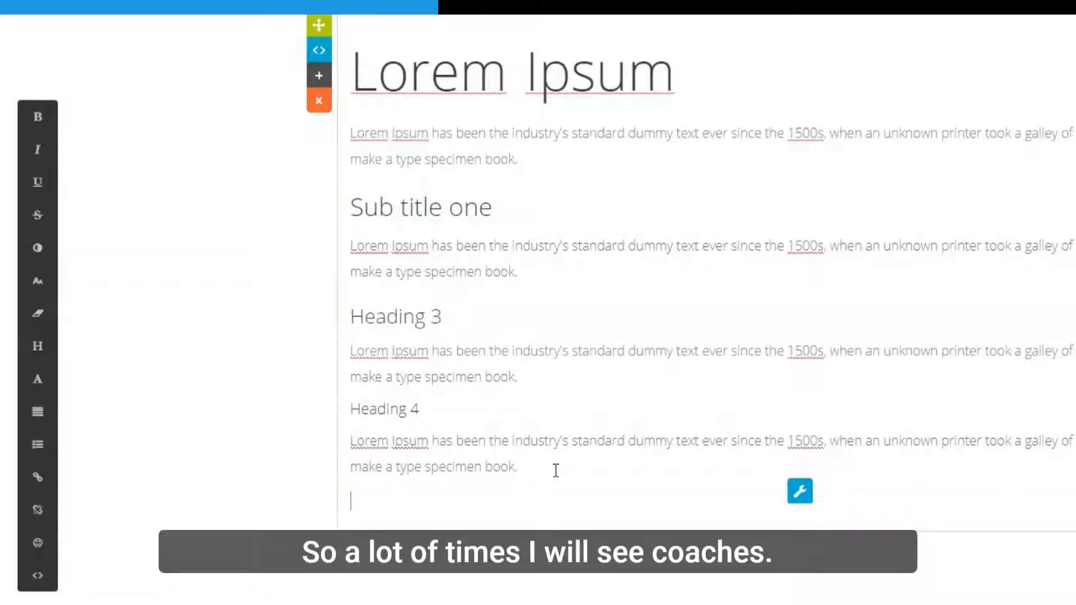
Type the lines '1. List Item one' and '2. List item two', then delete both.
{"action": "type", "text": "1"}
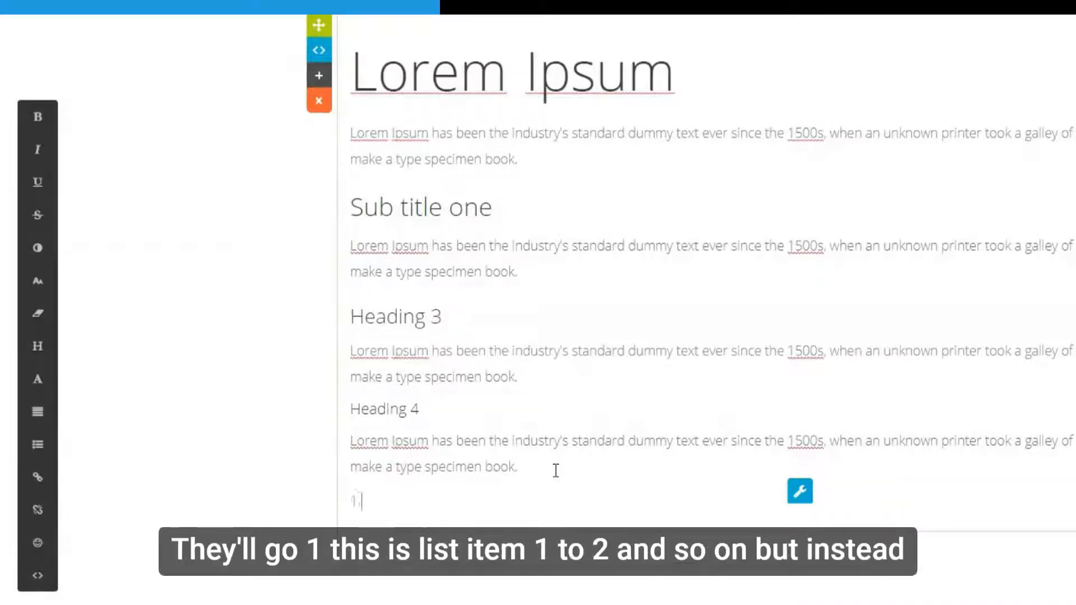
{"action": "type", "text": ". "}
{"action": "type", "text": "List Item "}
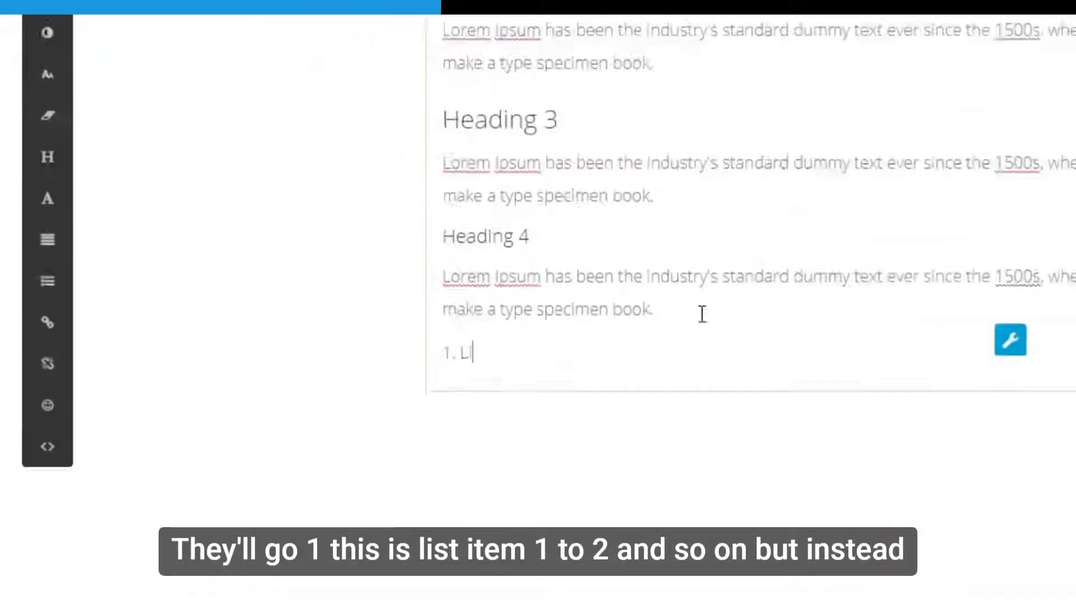
{"action": "type", "text": "one"}
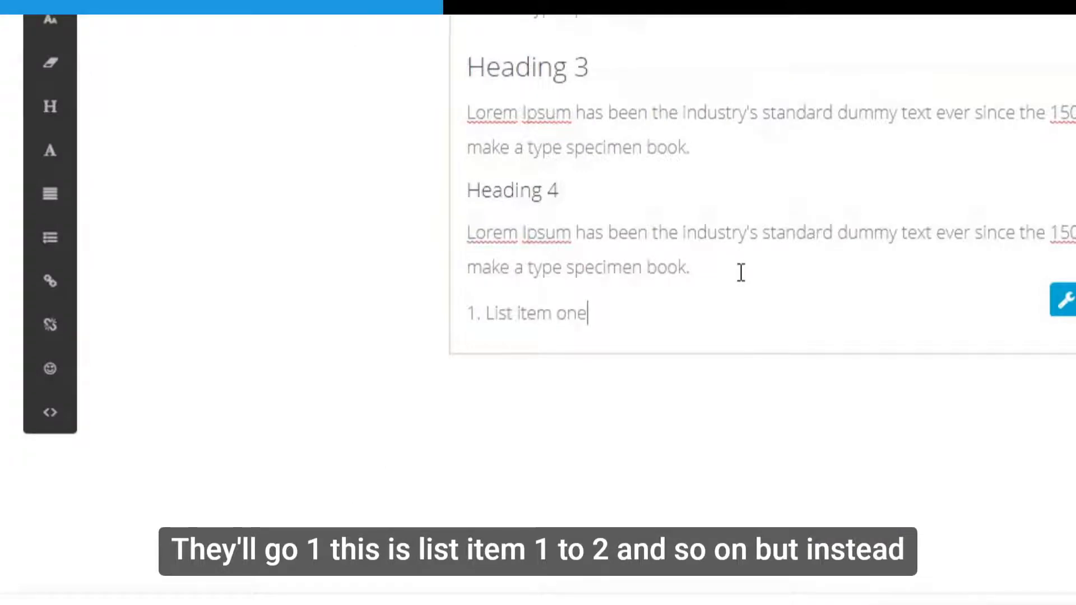
{"action": "key", "text": "Return"}
{"action": "type", "text": "2"}
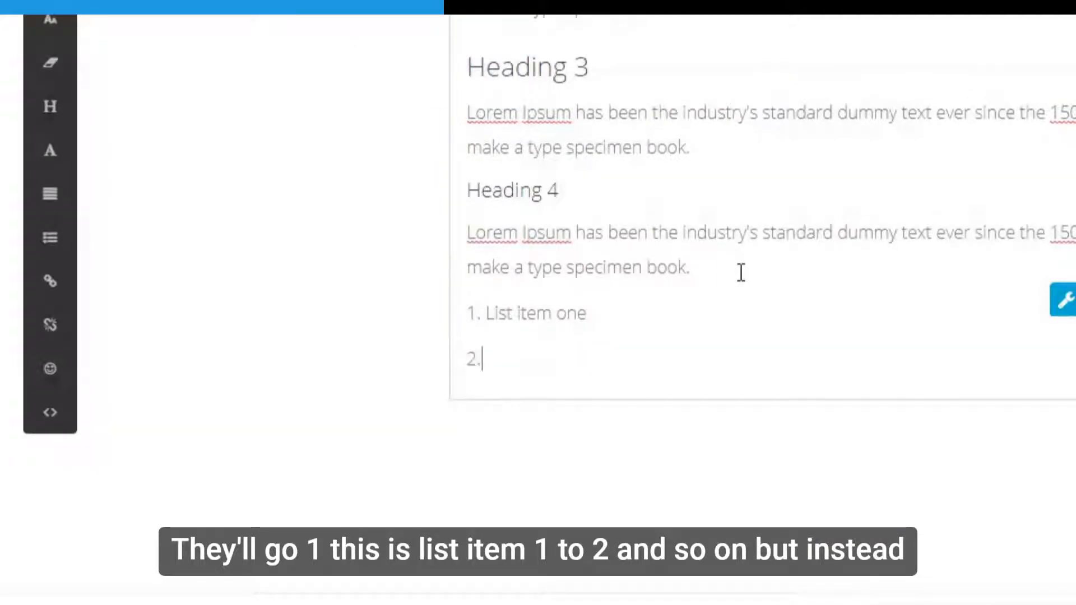
{"action": "type", "text": ". List ite"}
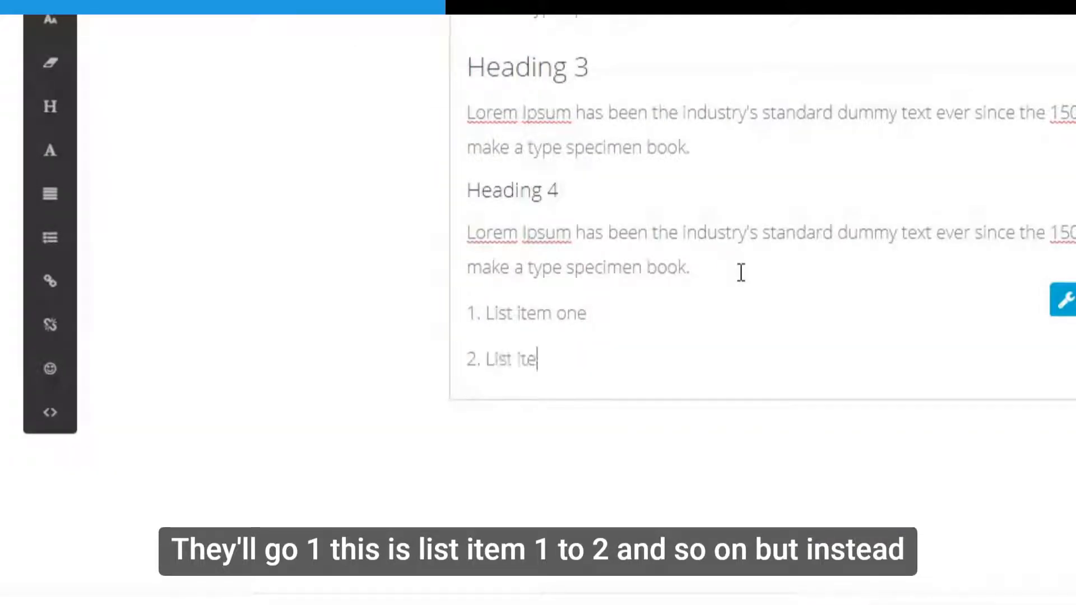
{"action": "type", "text": "m two"}
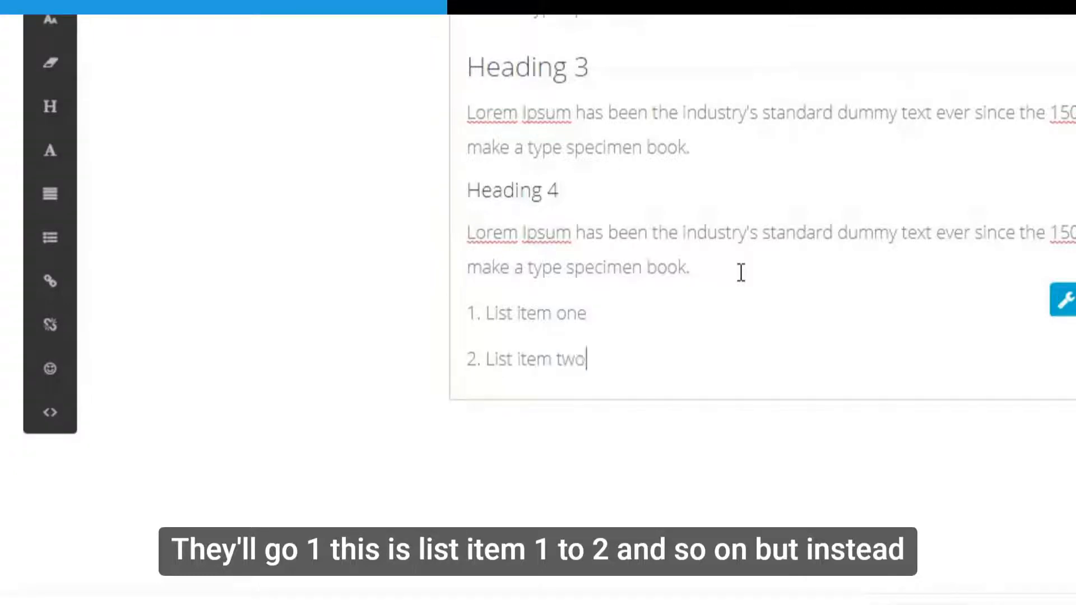
{"action": "key", "text": "Return"}
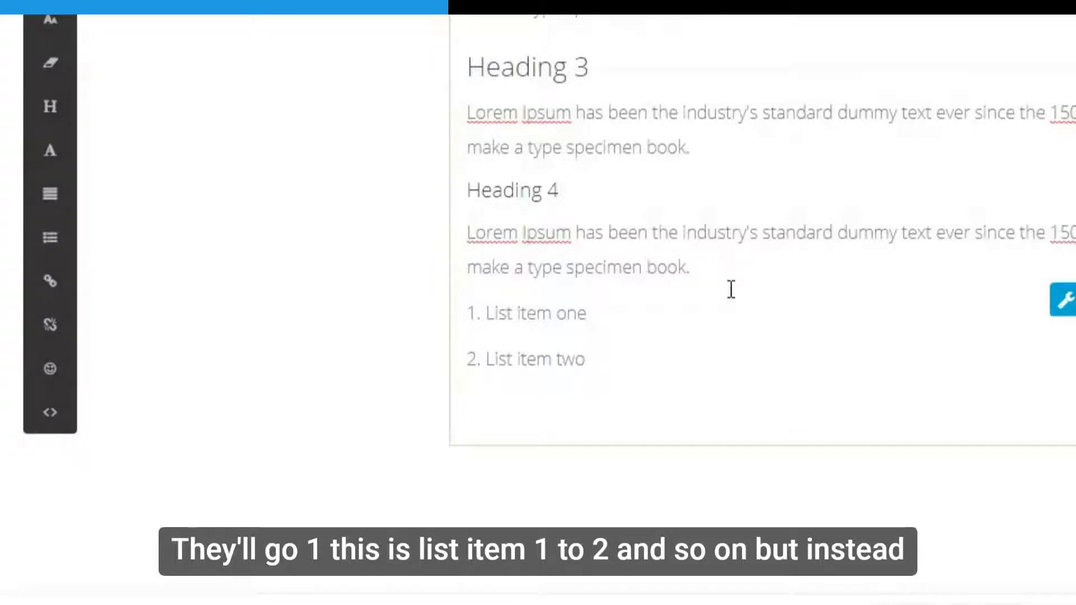
{"action": "left_click_drag", "start_coordinate": [631, 370], "coordinate": [435, 329]}
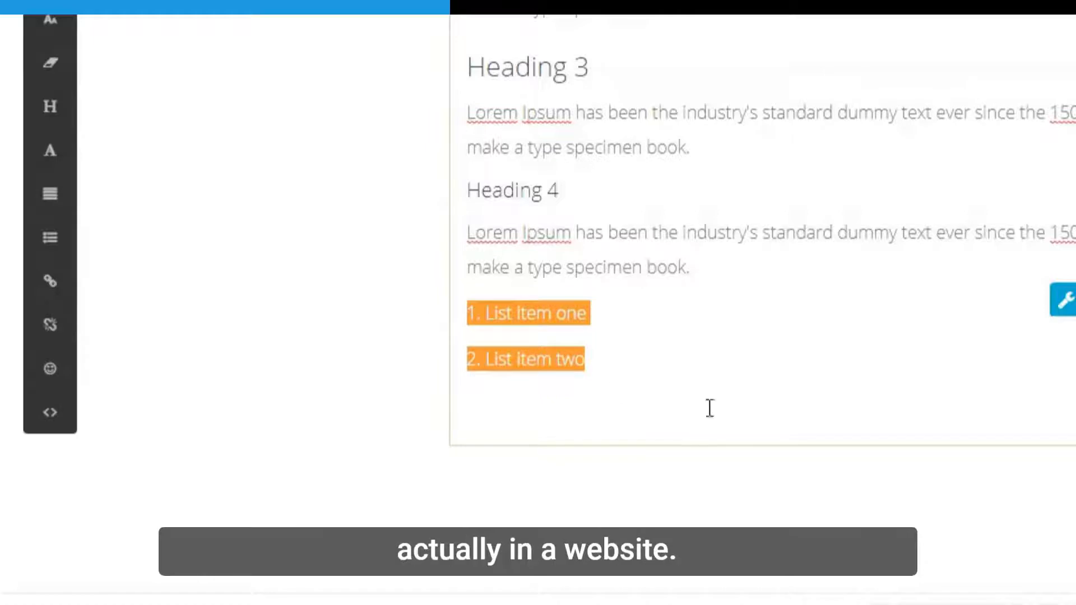
{"action": "key", "text": "BackSpace"}
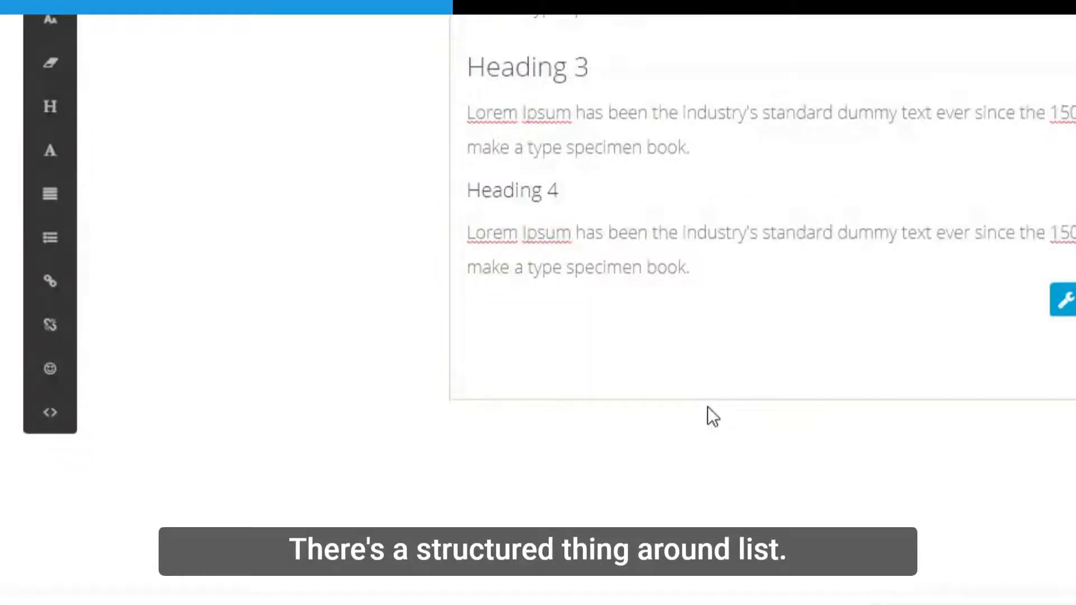
Type 'List Item' and 'List item 2' and format them as a bulleted list.
{"action": "type", "text": "List"}
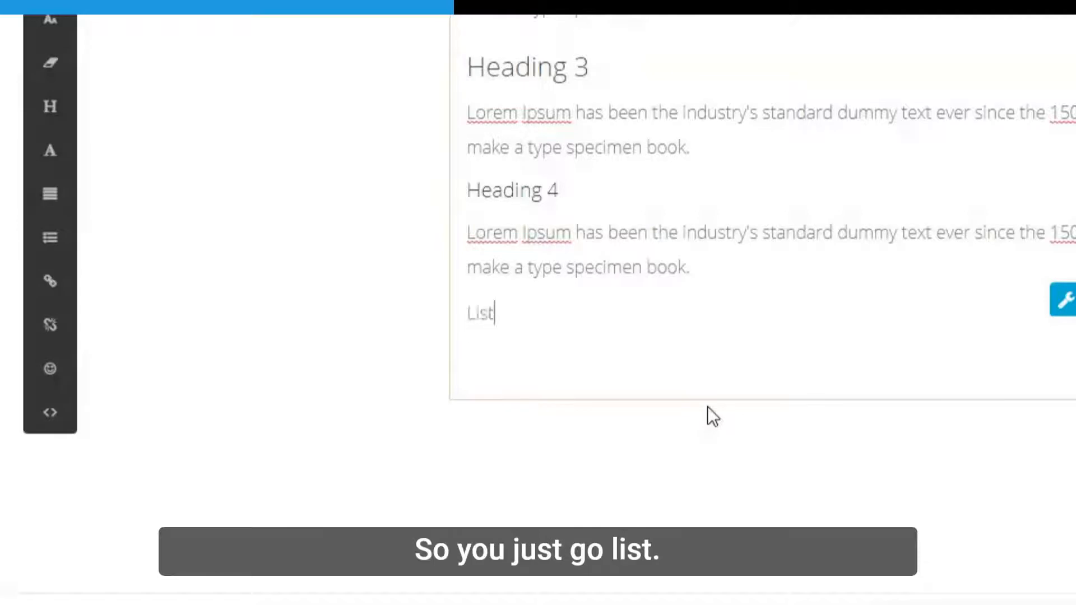
{"action": "type", "text": " itm"}
{"action": "key", "text": "BackSpace"}
{"action": "key", "text": "BackSpace"}
{"action": "type", "text": "tem"}
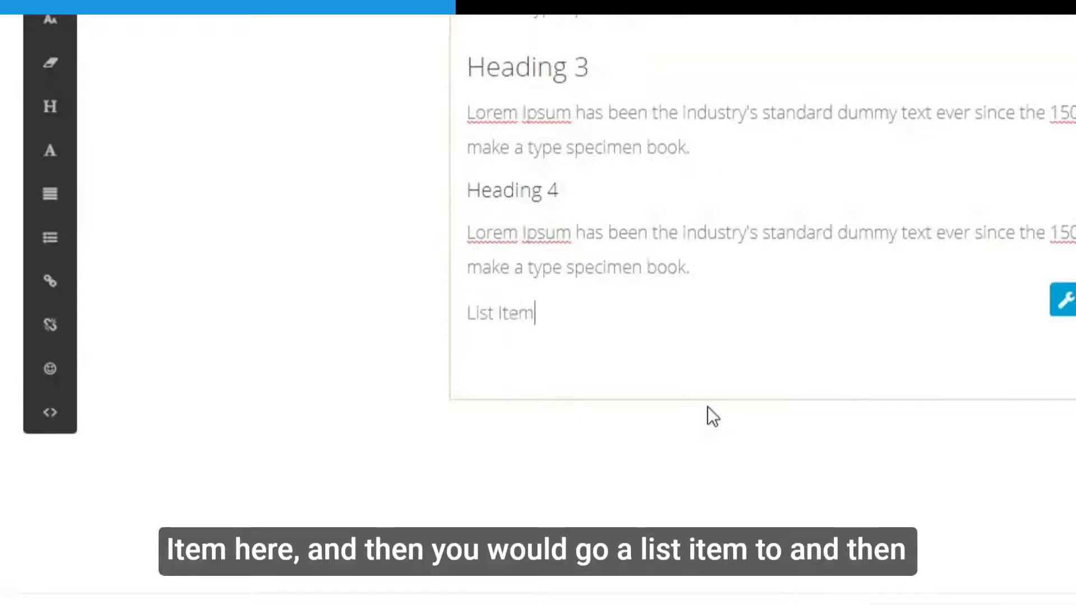
{"action": "key", "text": "Return"}
{"action": "type", "text": "List"}
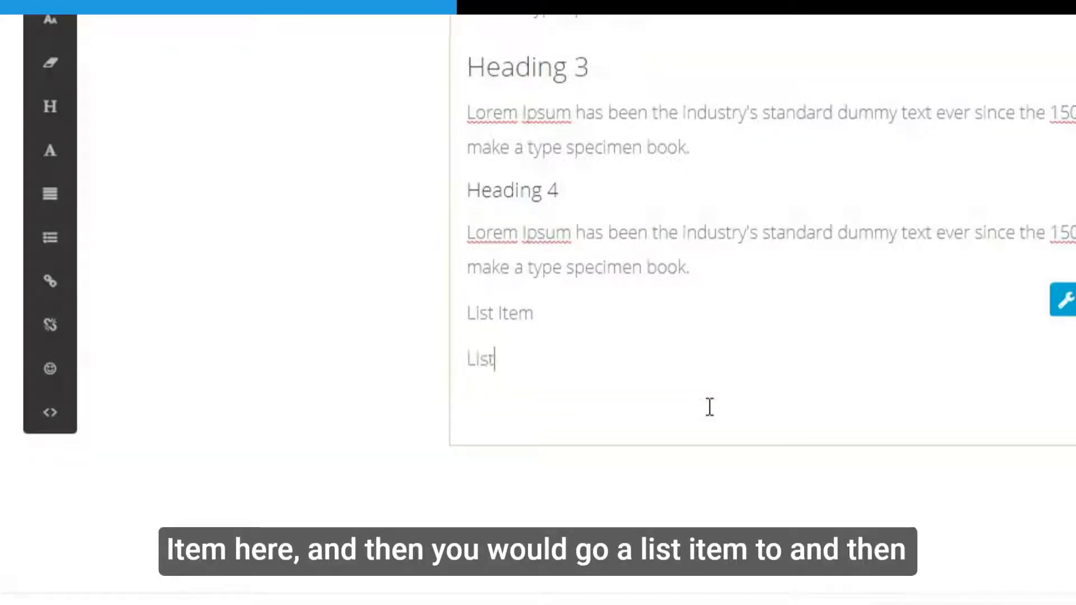
{"action": "type", "text": " item 2"}
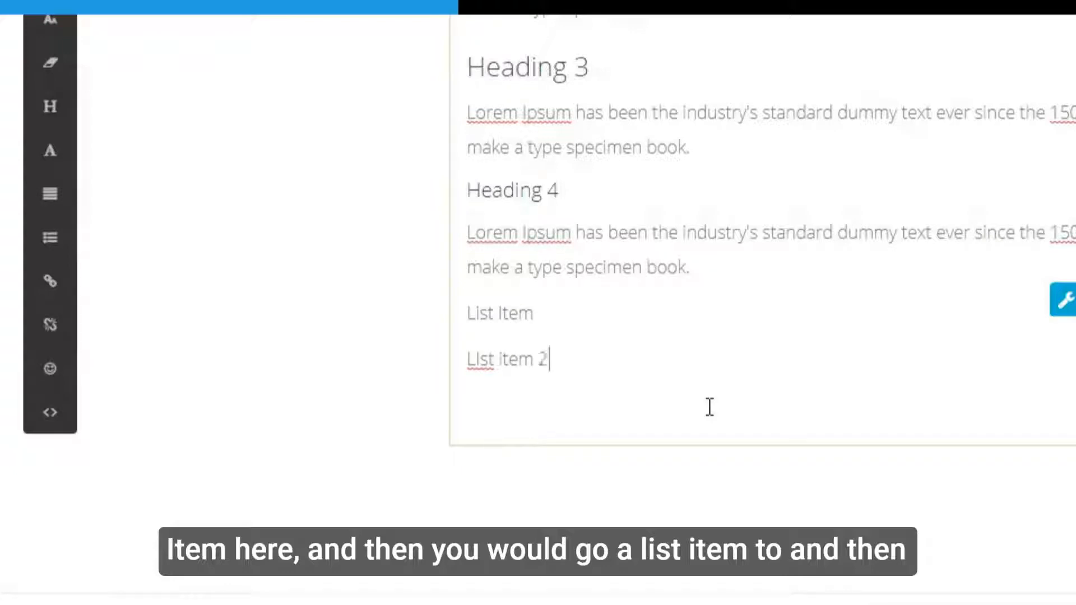
{"action": "left_click_drag", "start_coordinate": [571, 360], "coordinate": [452, 324]}
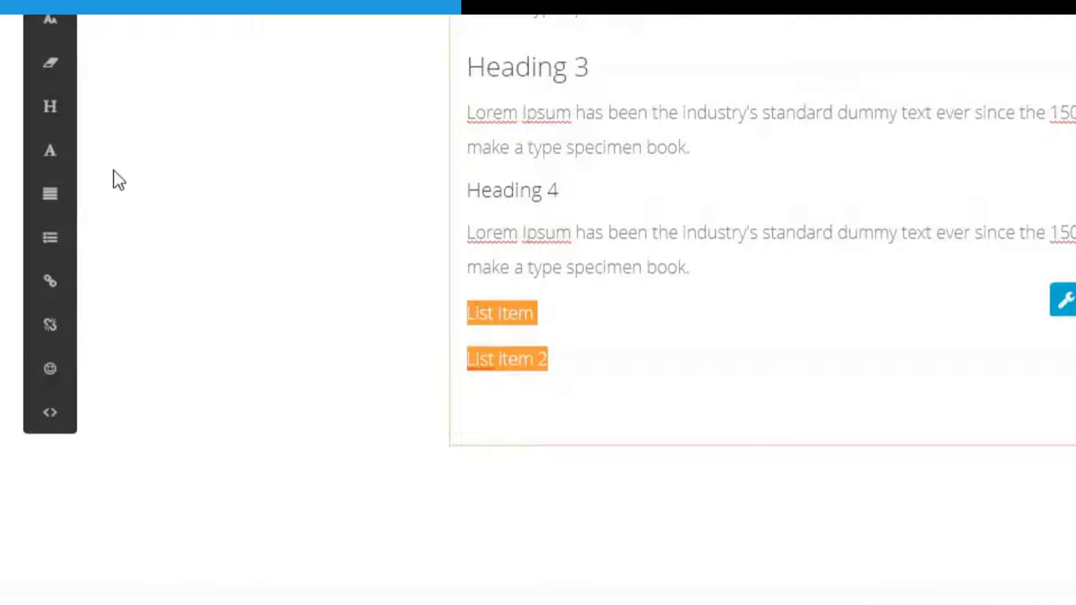
{"action": "left_click", "coordinate": [60, 252]}
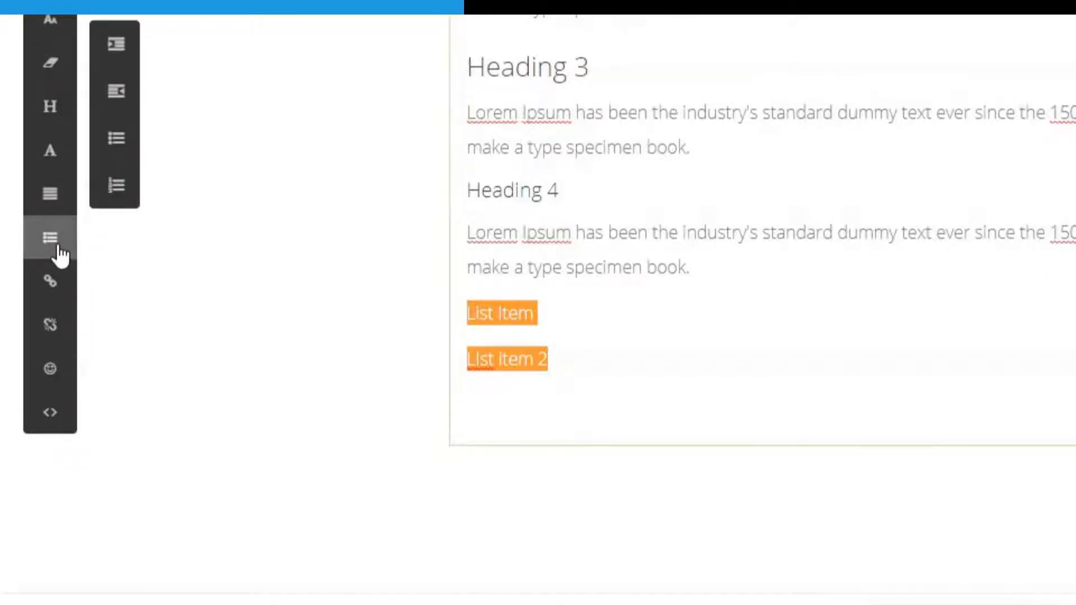
{"action": "left_click", "coordinate": [112, 148]}
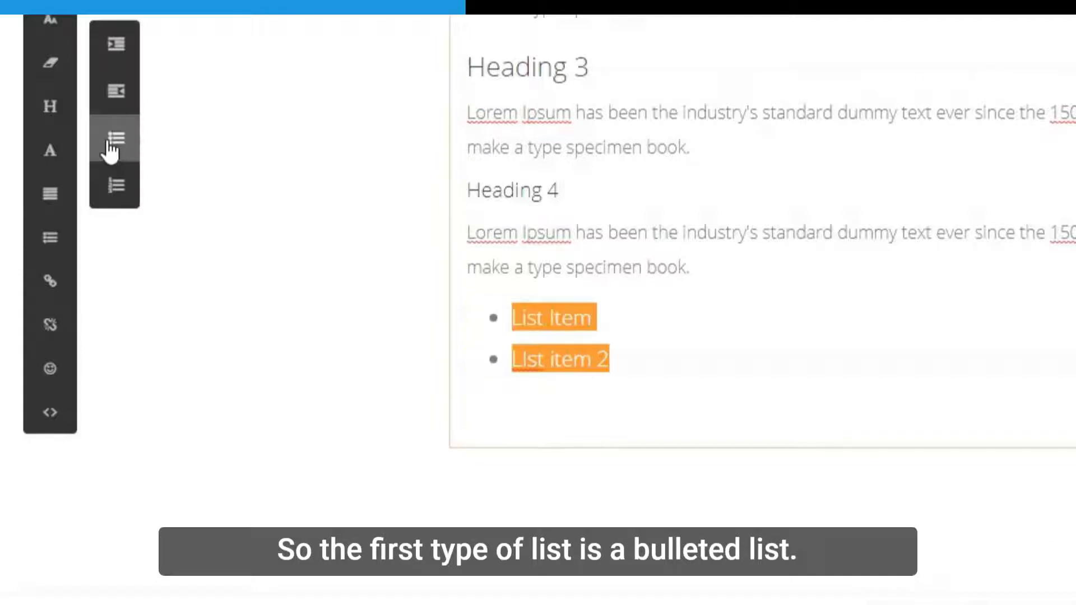
Add bullets 'List item 3' and 'LIst item 4', then select all four items.
{"action": "left_click", "coordinate": [691, 368]}
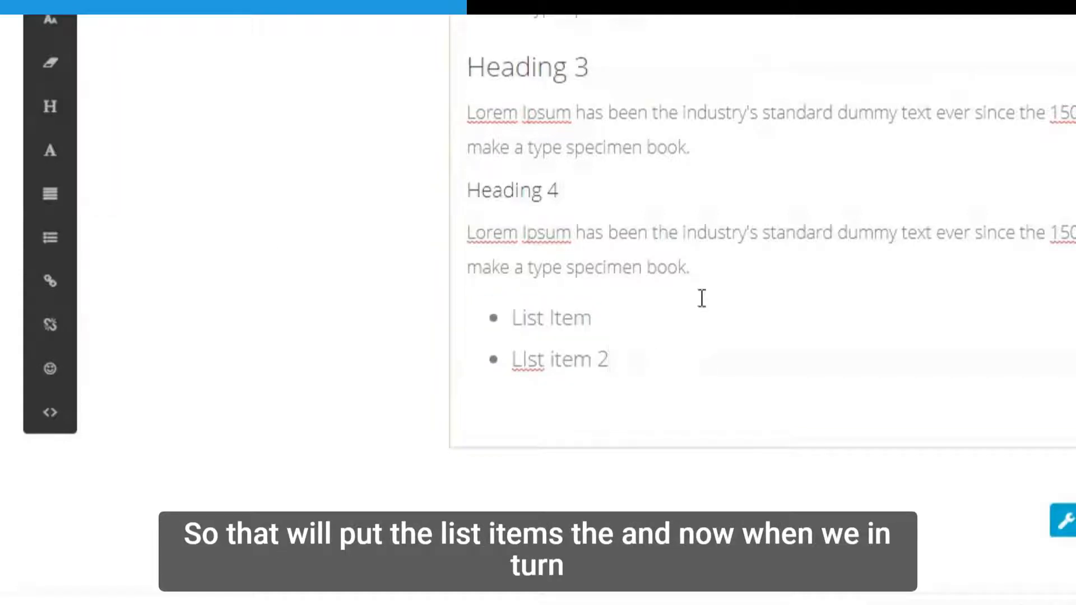
{"action": "key", "text": "Return"}
{"action": "type", "text": "L"}
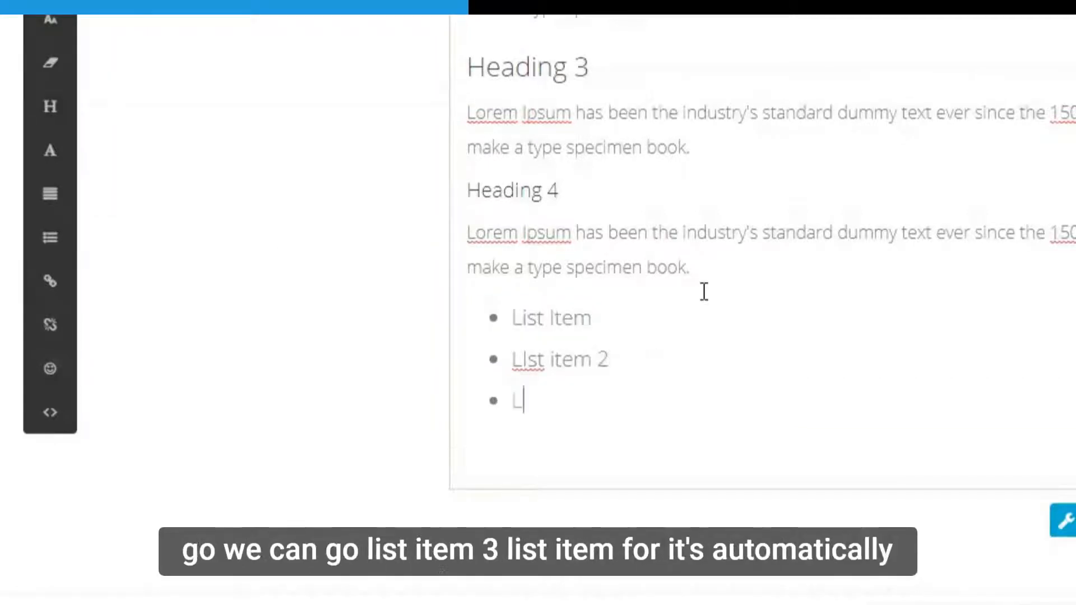
{"action": "type", "text": "ist item 3"}
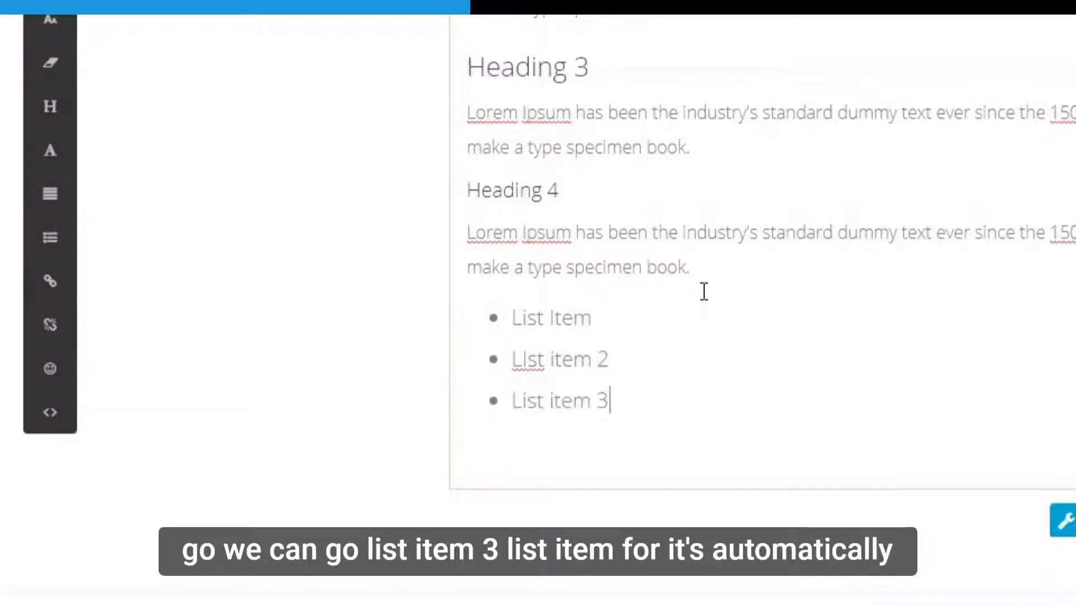
{"action": "key", "text": "Return"}
{"action": "type", "text": "LIst item "}
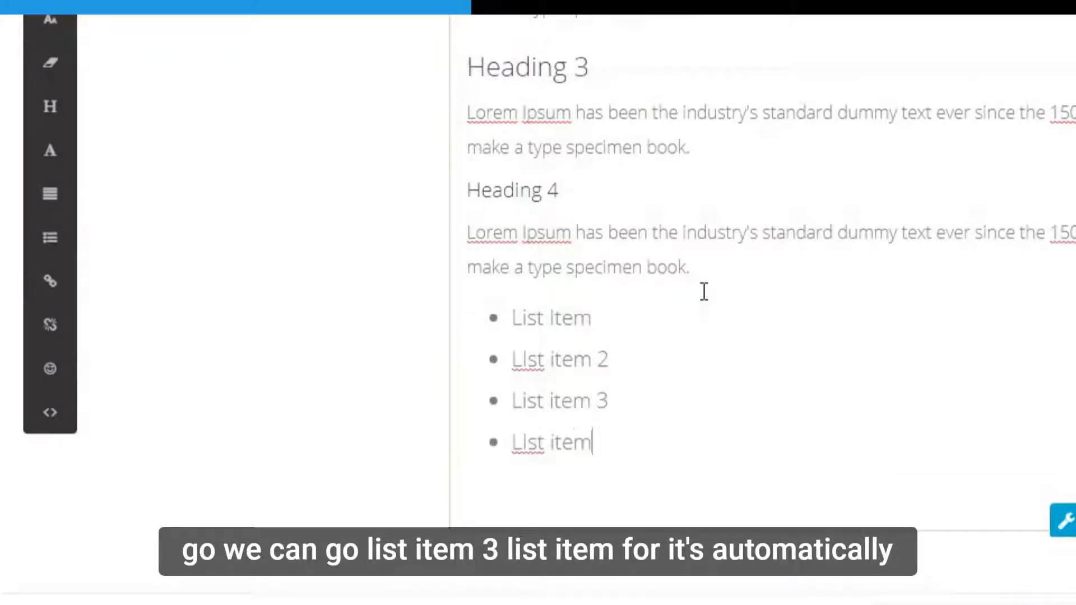
{"action": "type", "text": "4"}
{"action": "left_click_drag", "start_coordinate": [644, 432], "coordinate": [471, 318]}
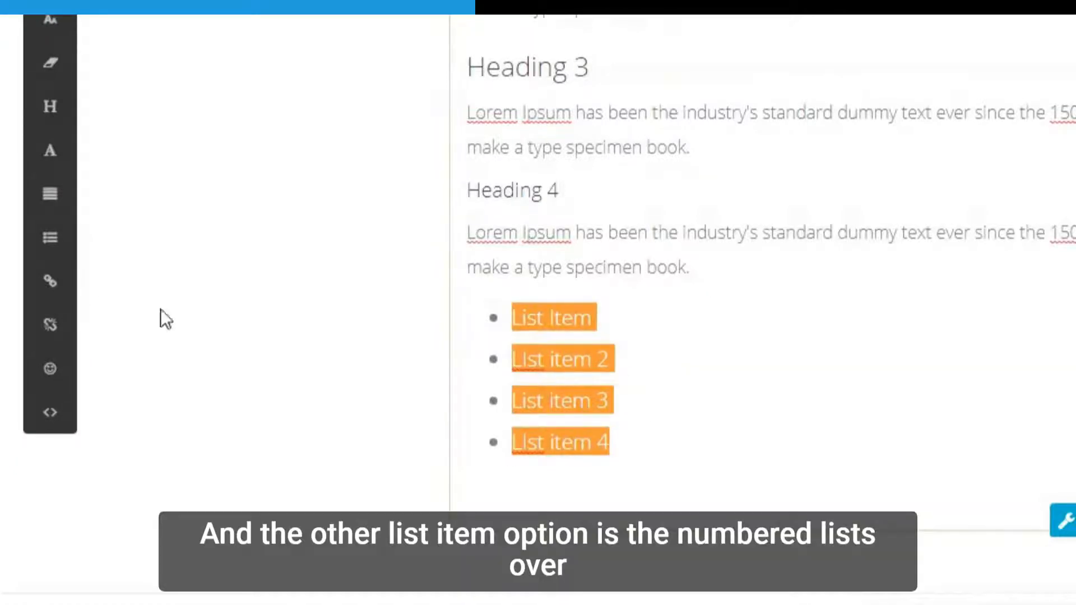
Convert the selected bulleted list into a numbered list.
{"action": "left_click", "coordinate": [54, 244]}
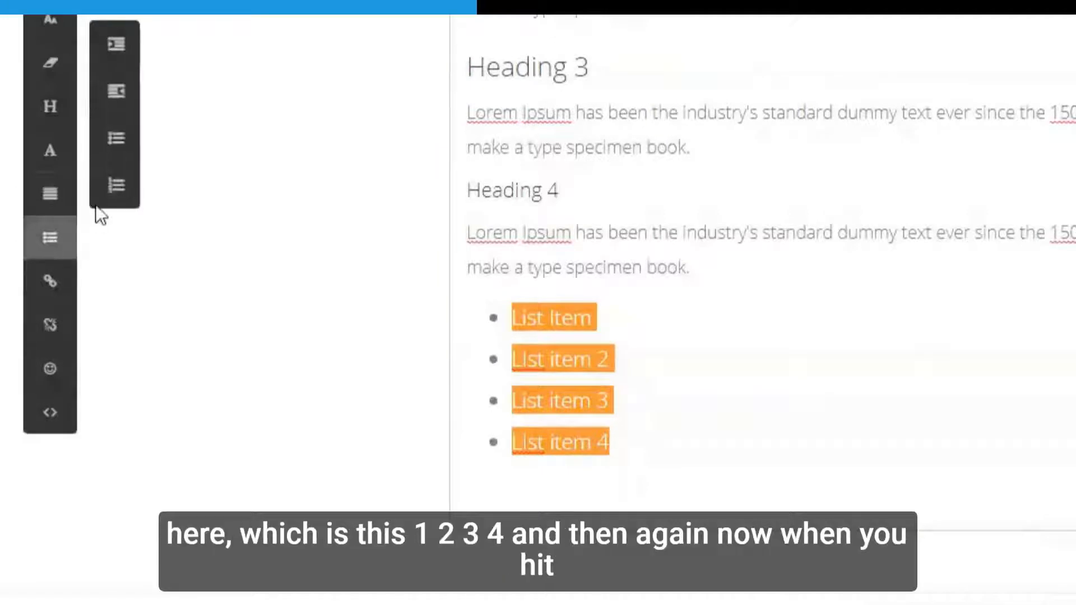
{"action": "left_click", "coordinate": [114, 187]}
{"action": "left_click", "coordinate": [703, 267]}
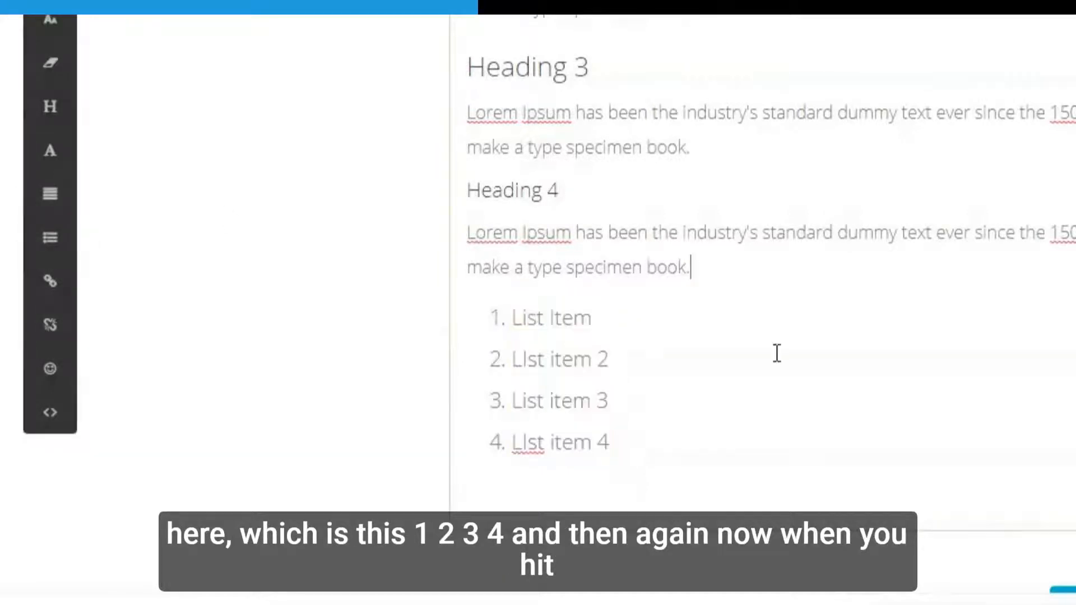
Add a fifth numbered item, 'List item 5', after List item 4.
{"action": "scroll", "coordinate": [644, 426], "scroll_direction": "down", "scroll_amount": 1}
{"action": "left_click", "coordinate": [633, 405]}
{"action": "key", "text": "Return"}
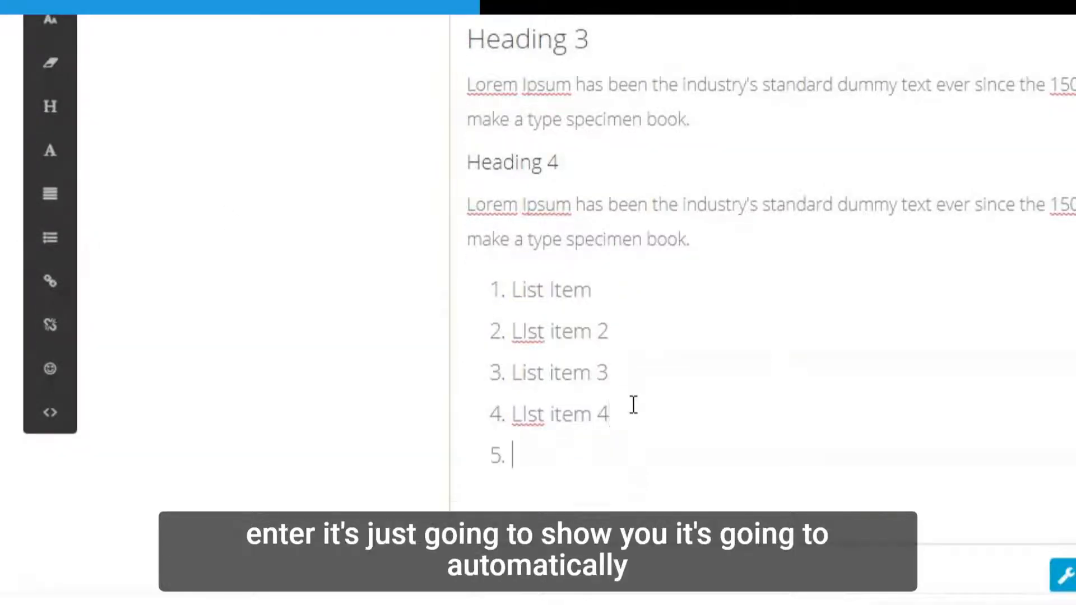
{"action": "type", "text": "List item 5"}
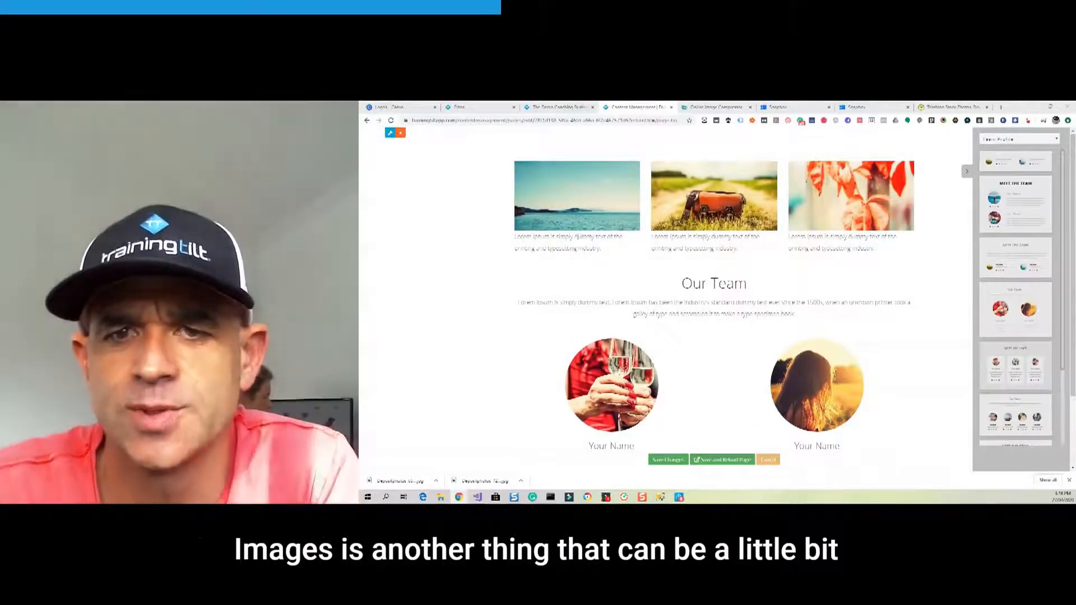
Select the image gallery row, then switch to the Online Image Compressor tab.
{"action": "mouse_move", "coordinate": [581, 212]}
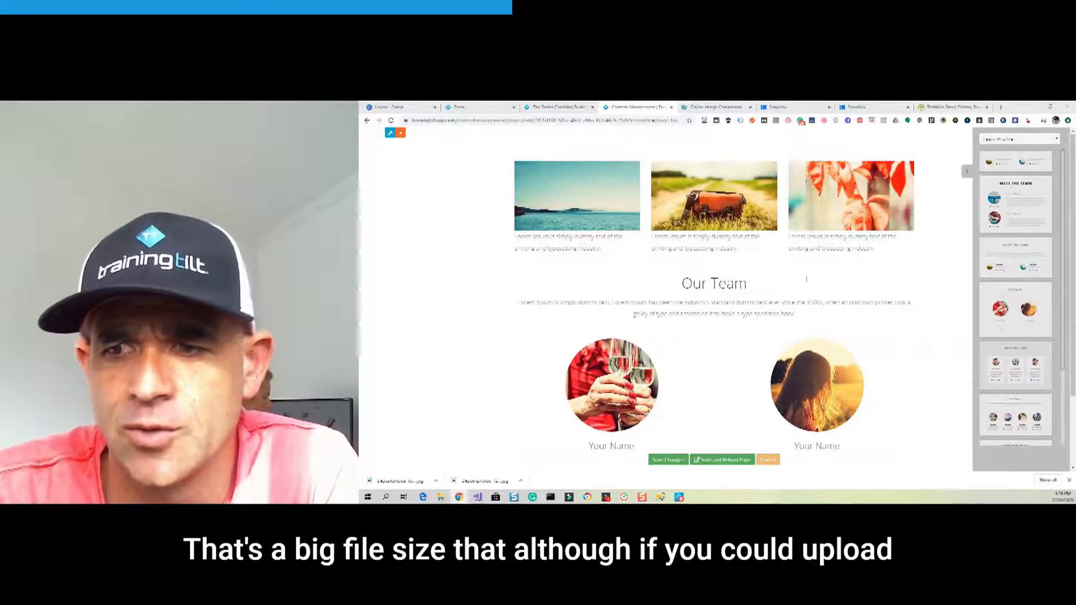
{"action": "left_click", "coordinate": [707, 219]}
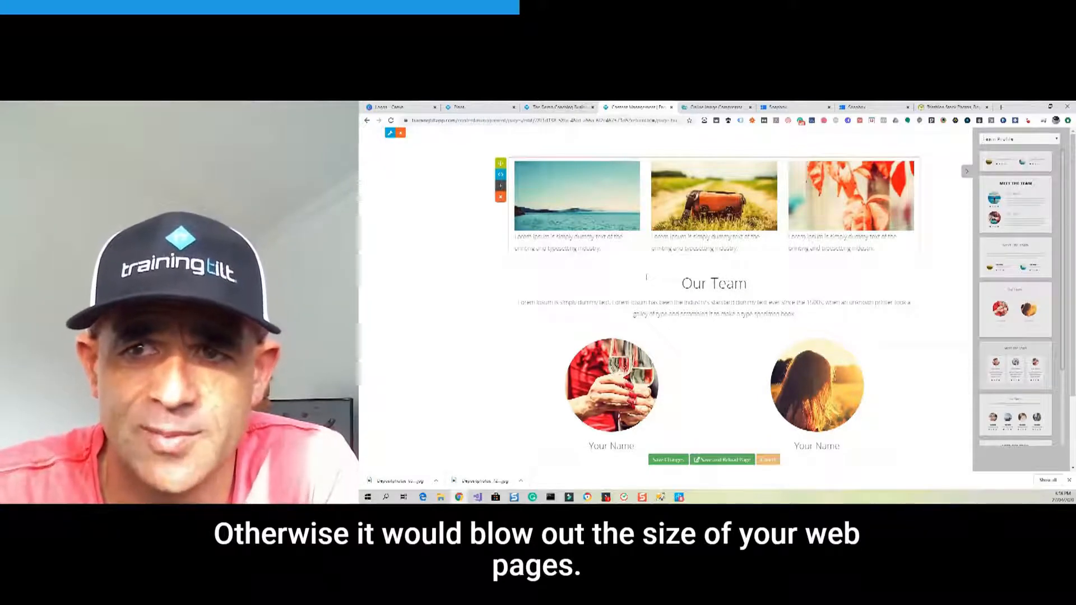
{"action": "left_click", "coordinate": [709, 107]}
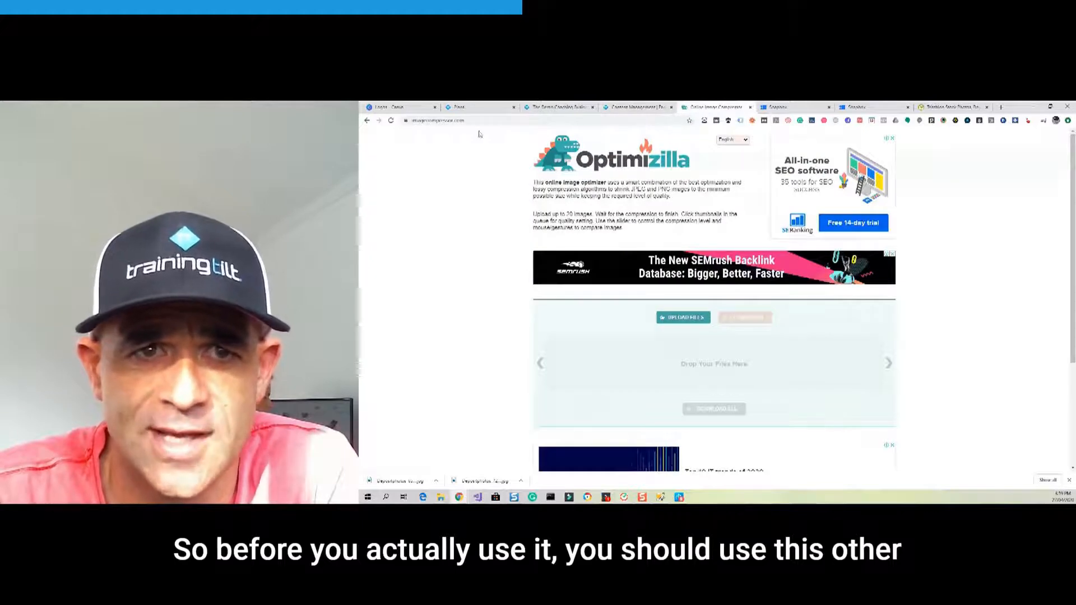
Upload both Depositphotos images from the Desktop's demoimages folder to Optimizilla for compression.
{"action": "double_click", "coordinate": [448, 120]}
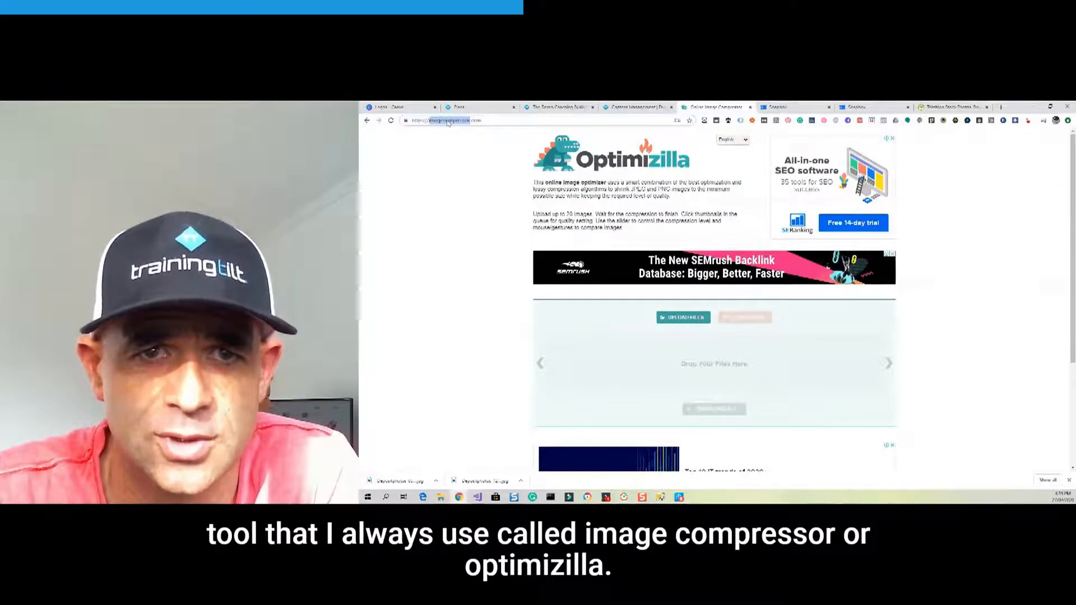
{"action": "left_click", "coordinate": [454, 168]}
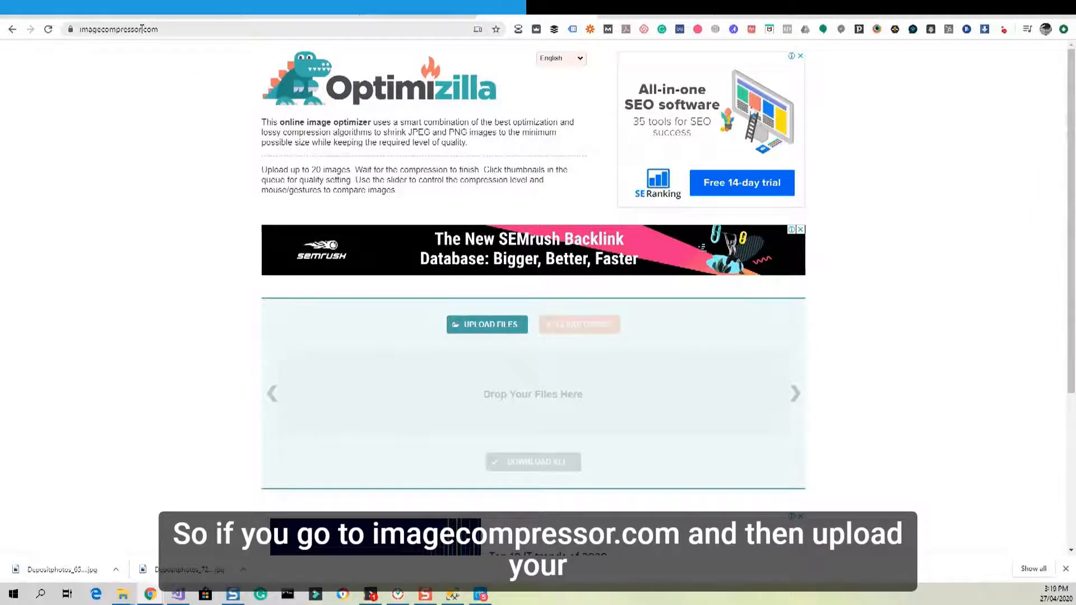
{"action": "left_click", "coordinate": [492, 326]}
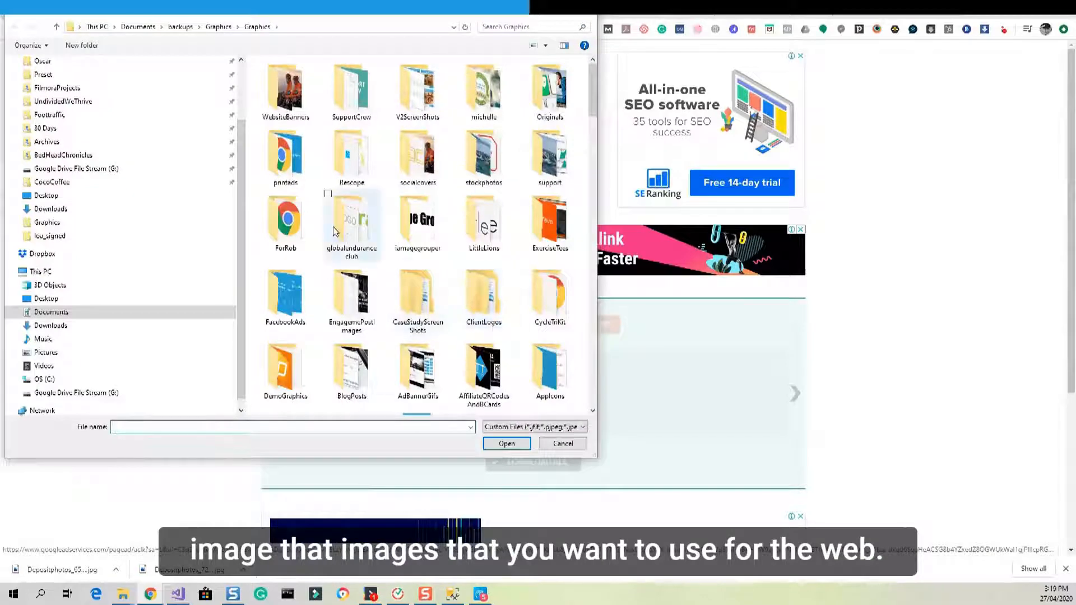
{"action": "left_click", "coordinate": [47, 299]}
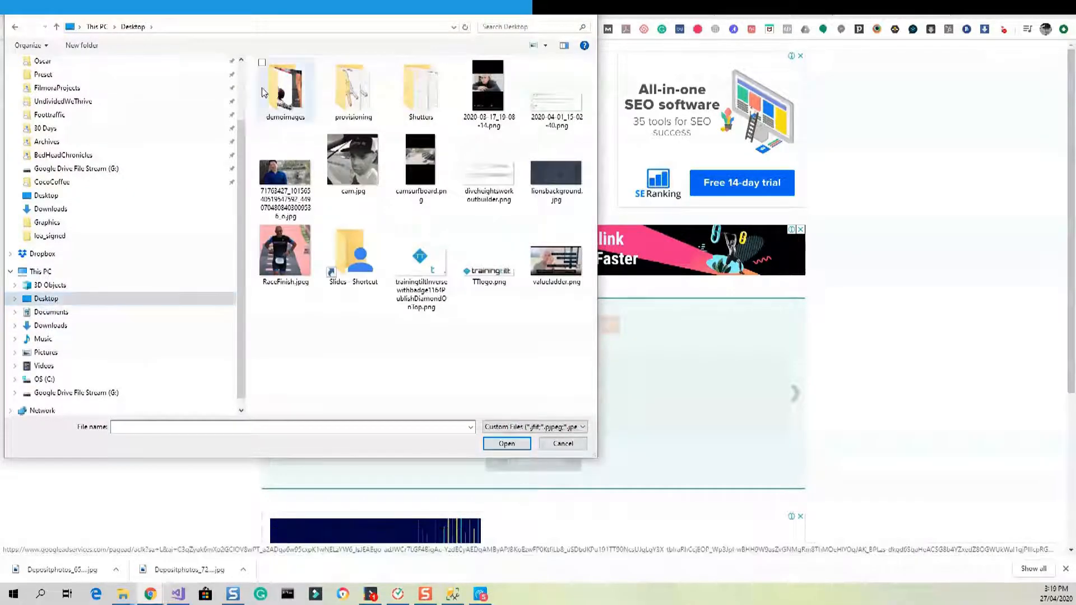
{"action": "double_click", "coordinate": [271, 88]}
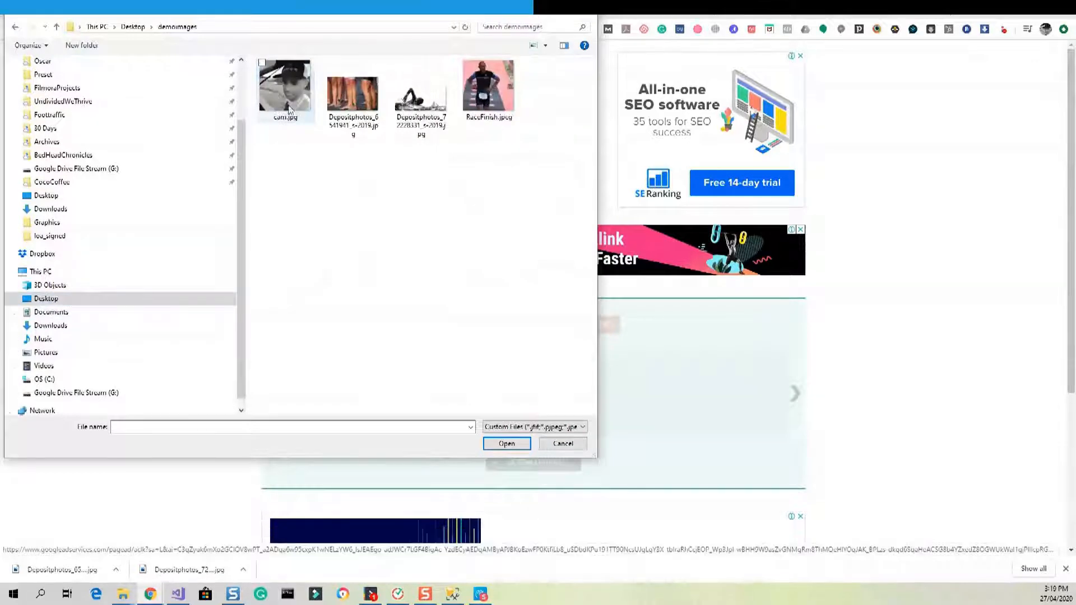
{"action": "left_click", "coordinate": [352, 94]}
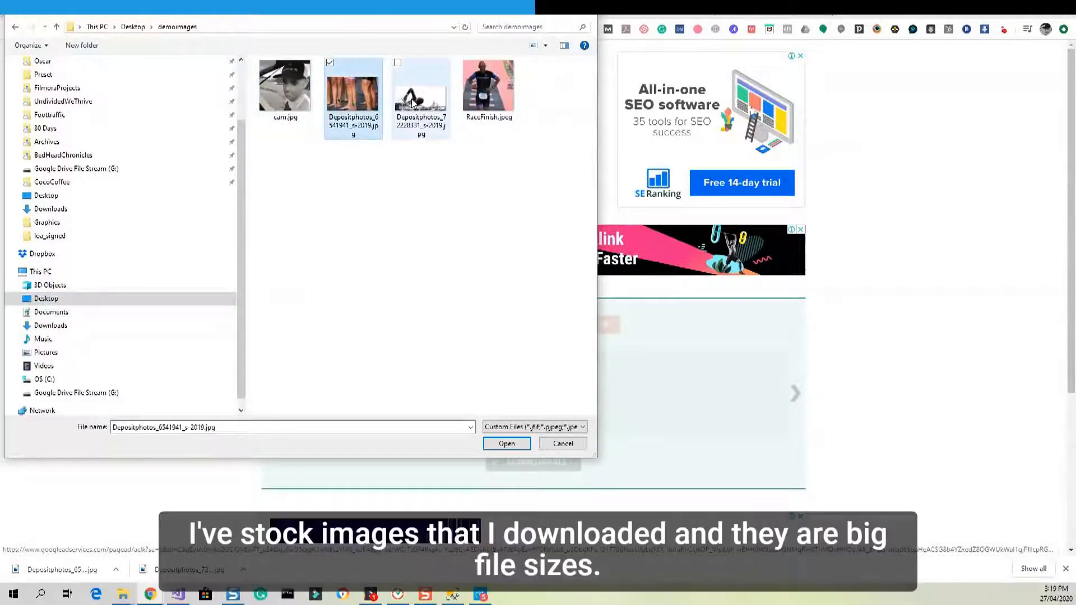
{"action": "left_click", "coordinate": [412, 102], "text": "ctrl"}
{"action": "left_click", "coordinate": [506, 443]}
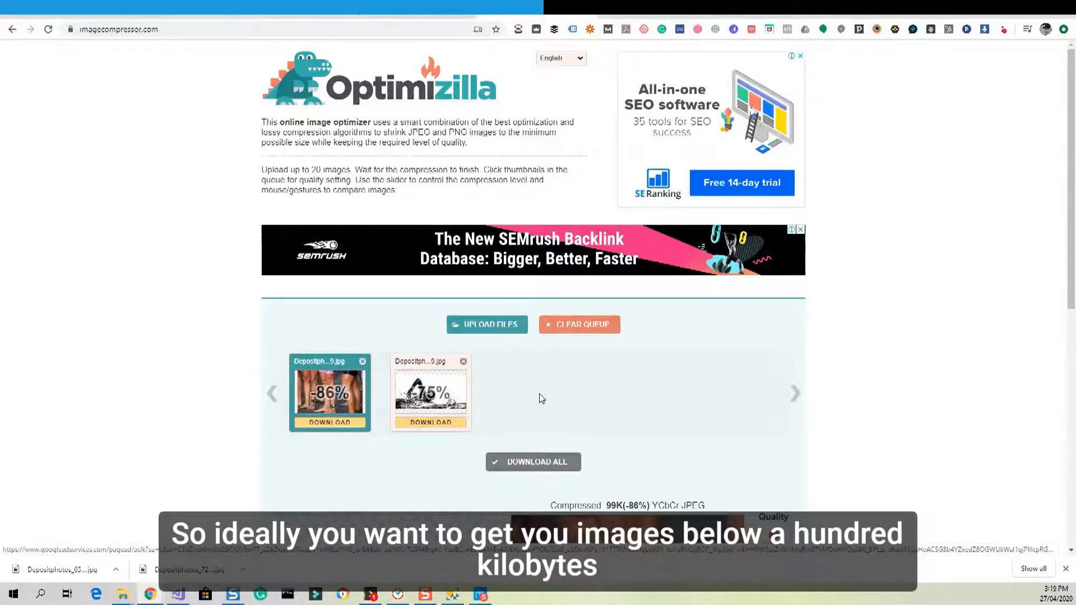
View the swimmer photo's 327K-to-82K comparison and download its compressed copy.
{"action": "scroll", "coordinate": [540, 395], "scroll_direction": "down", "scroll_amount": 1}
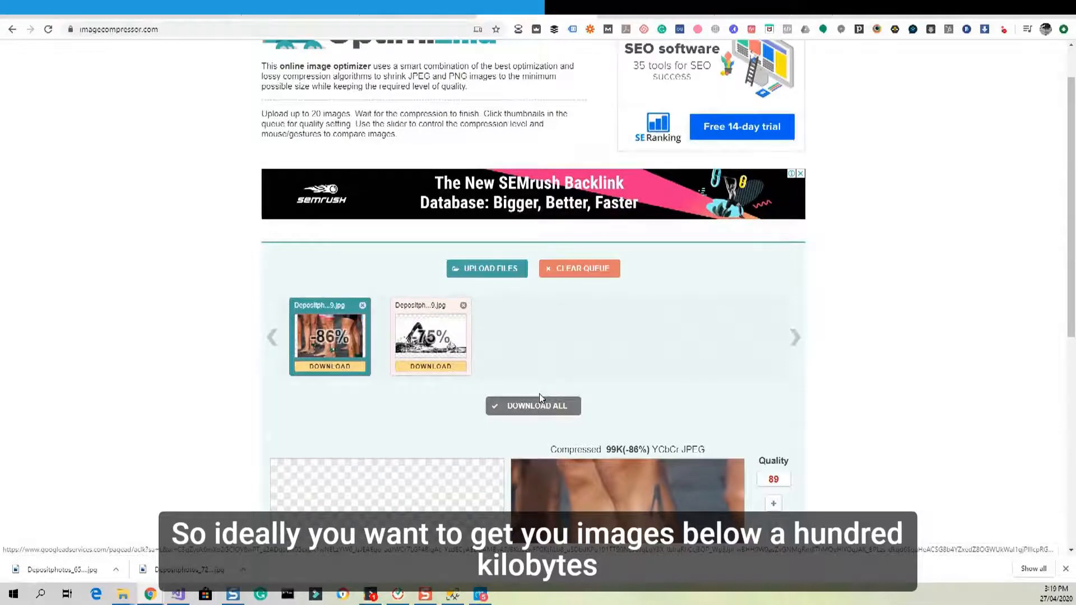
{"action": "scroll", "coordinate": [539, 395], "scroll_direction": "down", "scroll_amount": 3}
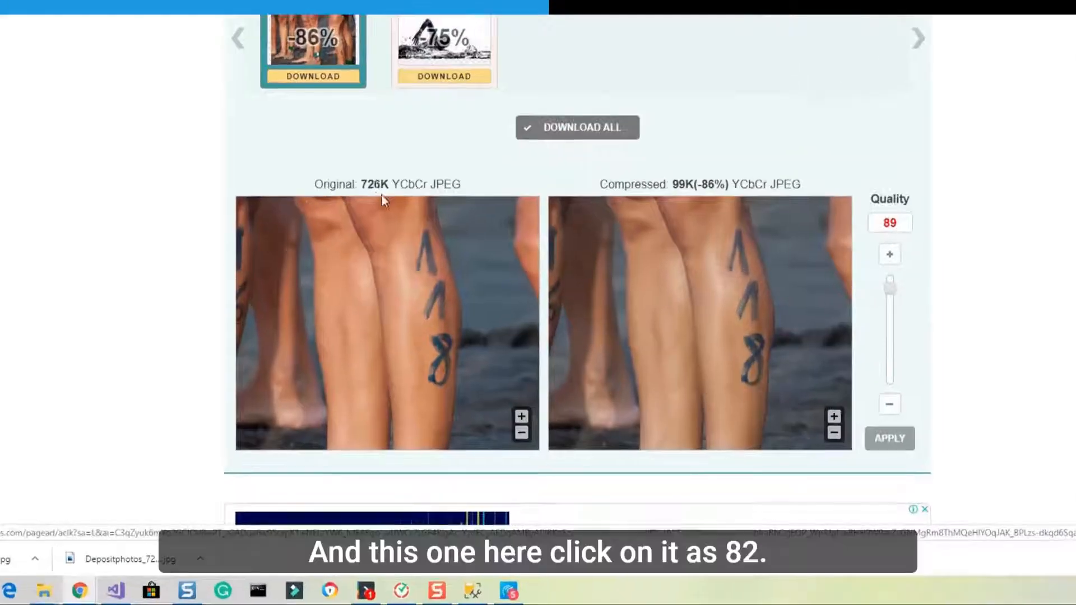
{"action": "scroll", "coordinate": [584, 365], "scroll_direction": "down", "scroll_amount": 2}
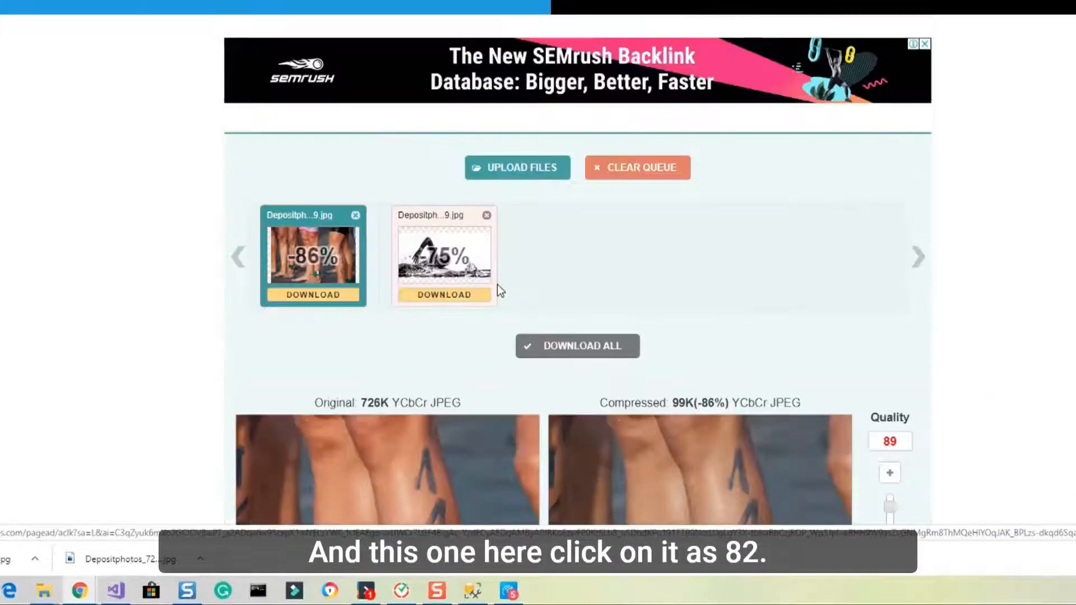
{"action": "left_click", "coordinate": [497, 286]}
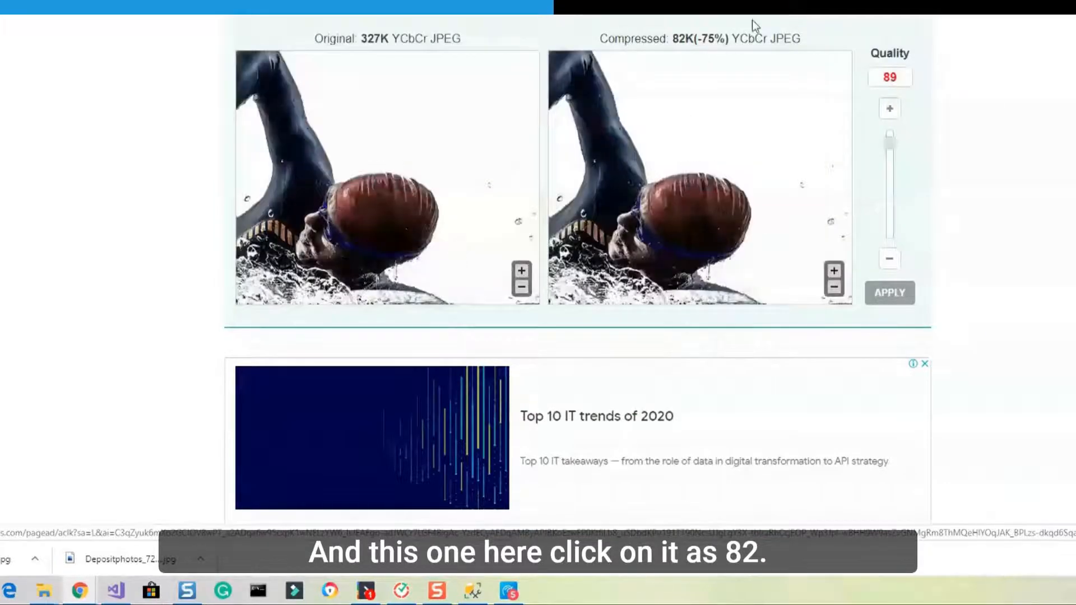
{"action": "scroll", "coordinate": [754, 19], "scroll_direction": "up", "scroll_amount": 5}
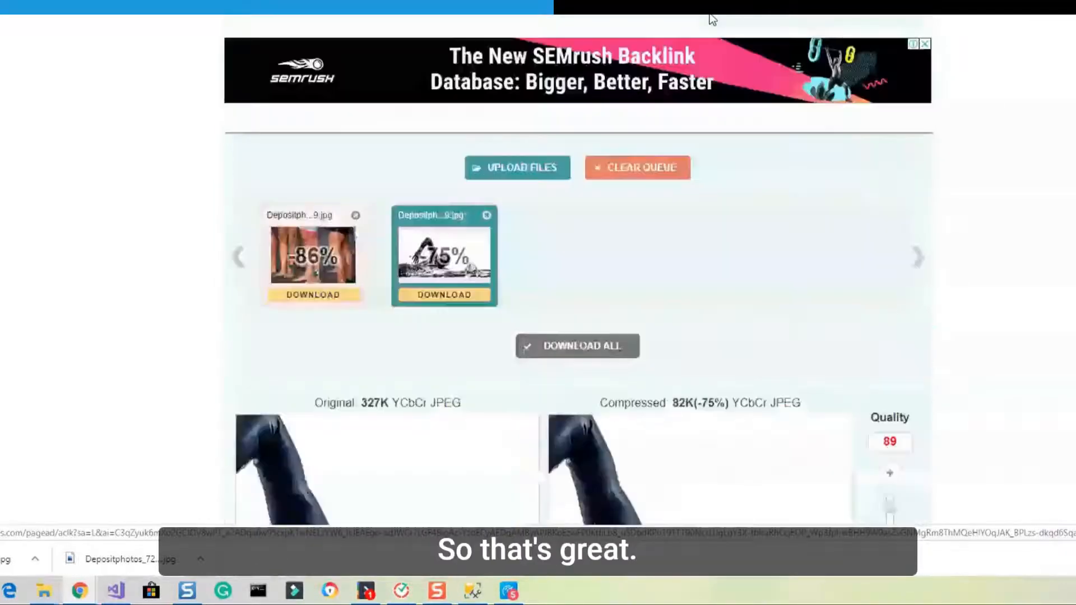
{"action": "left_click", "coordinate": [455, 300]}
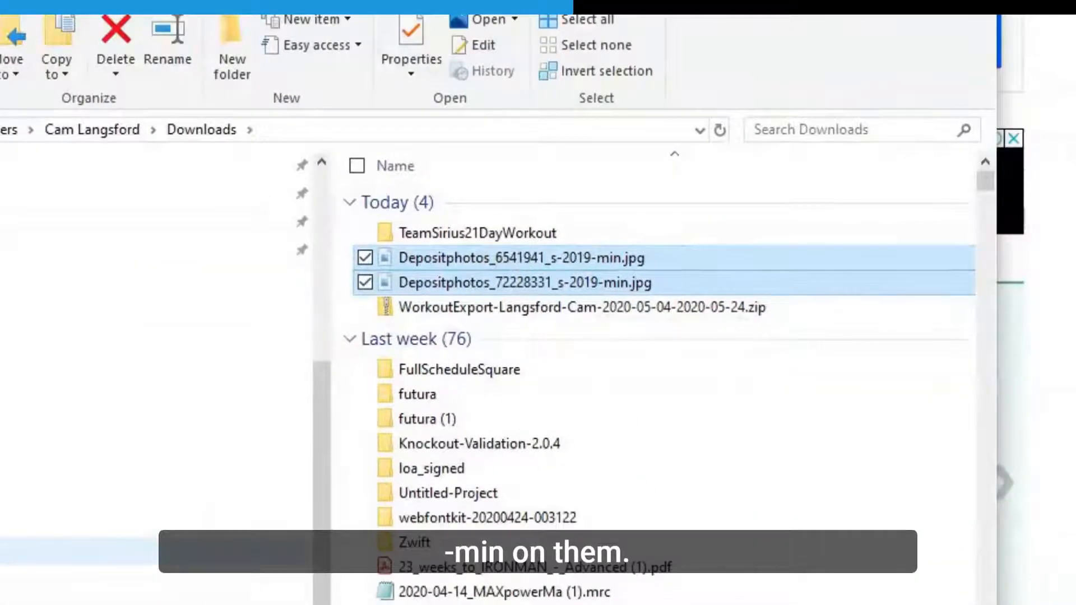
Paste both compressed -min.jpg photos into Desktop's demoimages folder, then return to the TrainingTilt editor.
{"action": "left_click", "coordinate": [219, 495]}
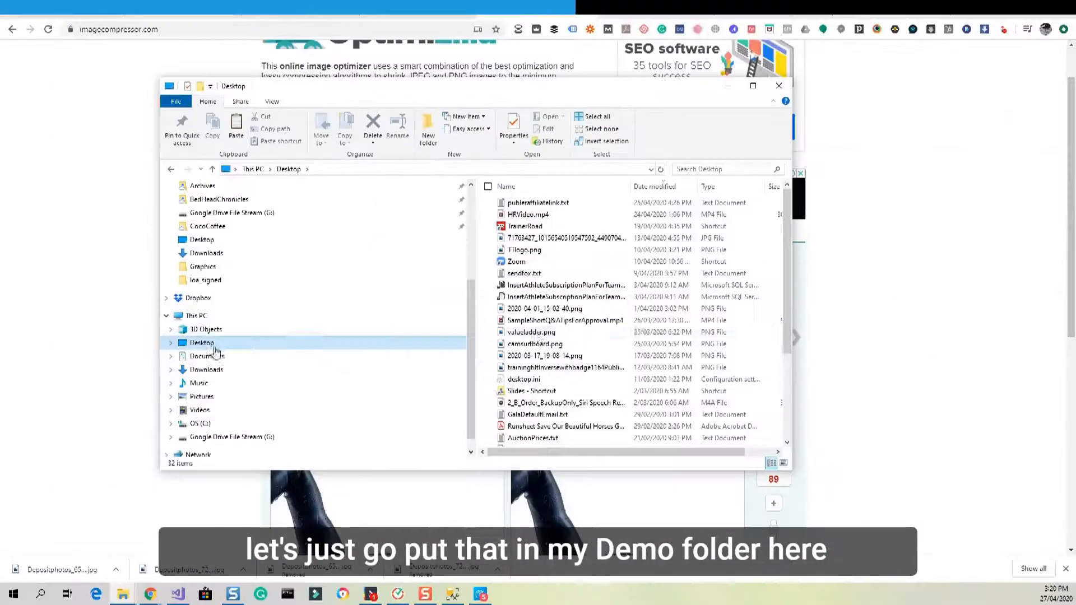
{"action": "scroll", "coordinate": [480, 561], "scroll_direction": "down", "scroll_amount": 1}
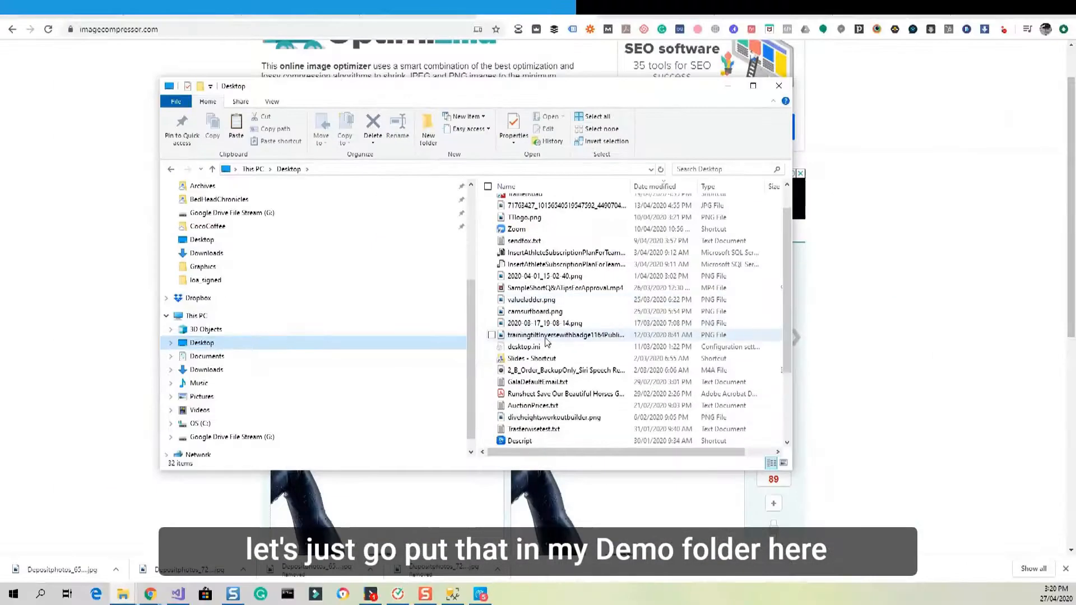
{"action": "scroll", "coordinate": [547, 343], "scroll_direction": "down", "scroll_amount": 3}
{"action": "double_click", "coordinate": [547, 426]}
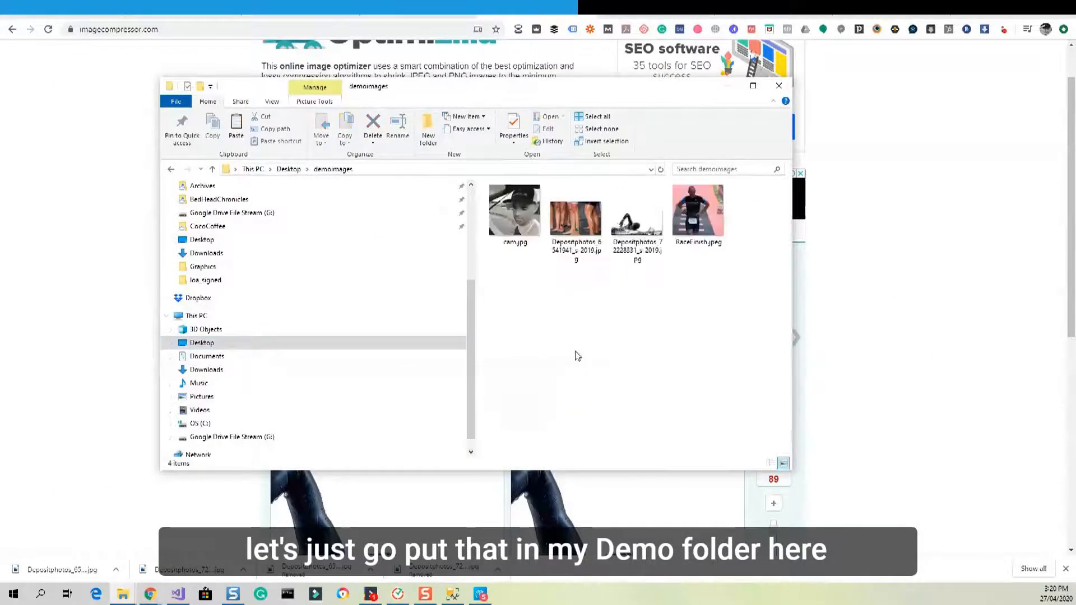
{"action": "key", "text": "ctrl+v"}
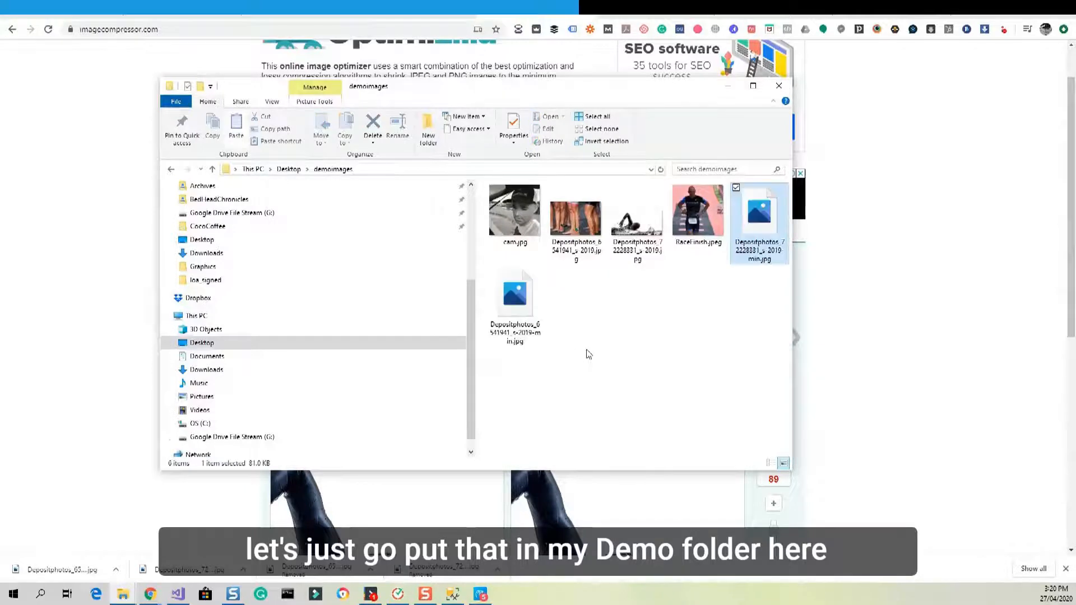
{"action": "left_click", "coordinate": [611, 352]}
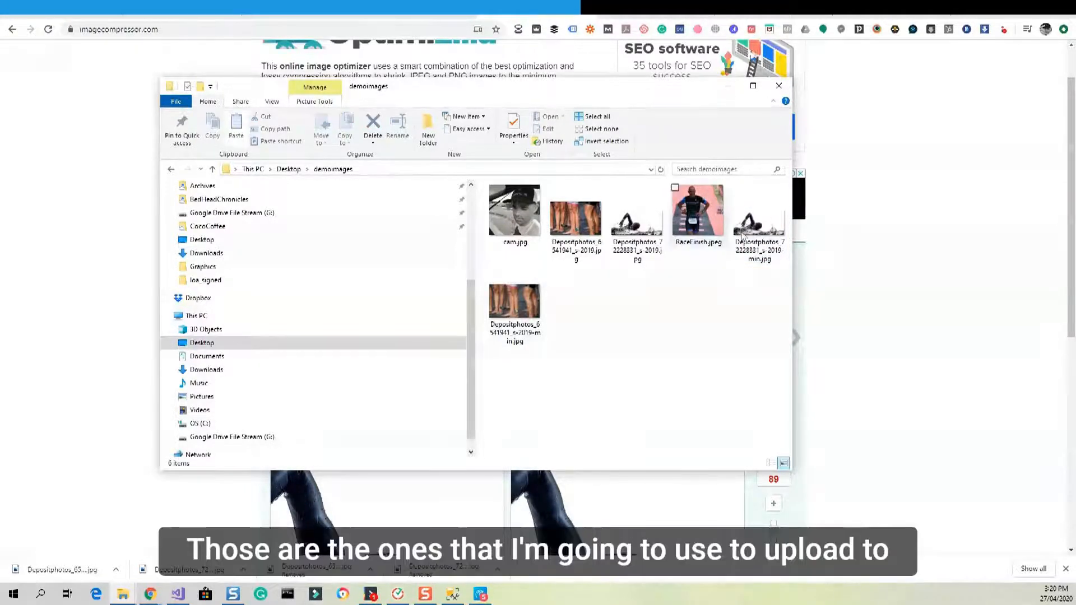
{"action": "left_click", "coordinate": [880, 224]}
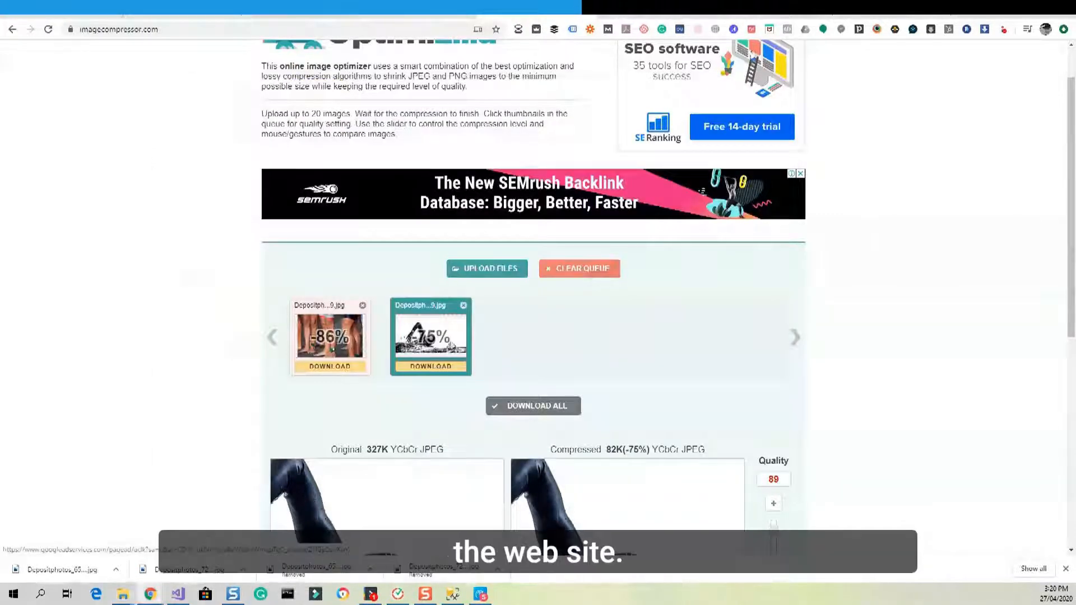
{"action": "left_click", "coordinate": [182, 7]}
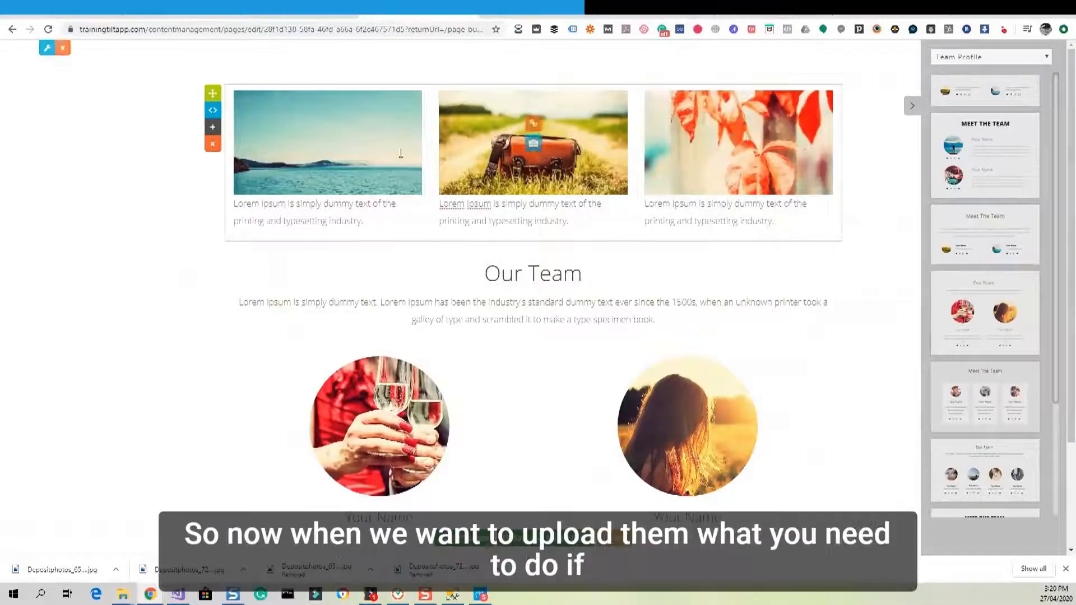
Replace the first gallery image with Depositphotos_6541941_s-2019-min.jpg.
{"action": "mouse_move", "coordinate": [349, 154]}
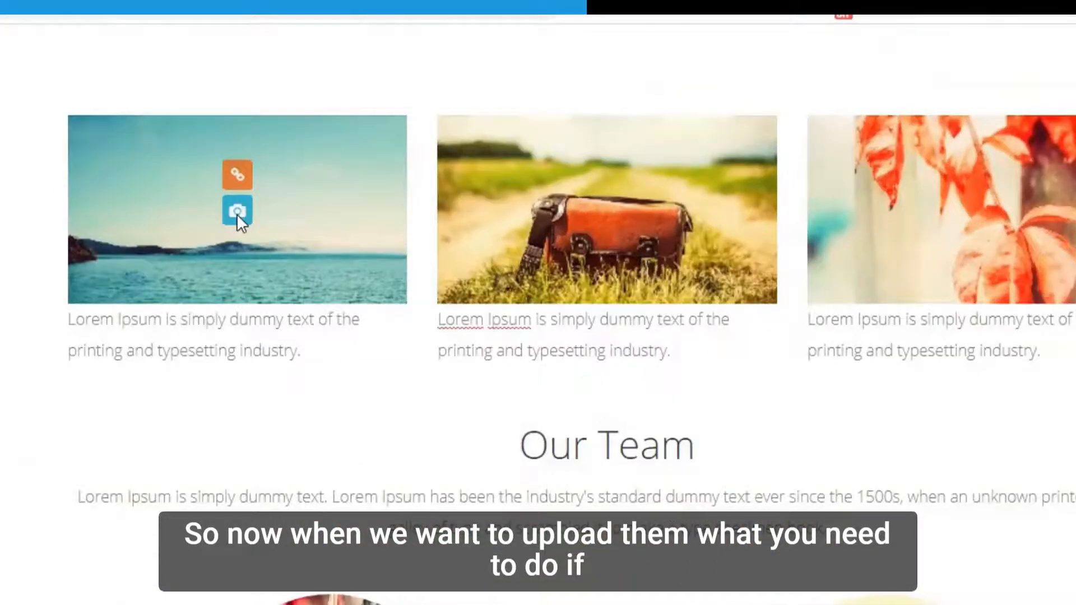
{"action": "left_click", "coordinate": [237, 216]}
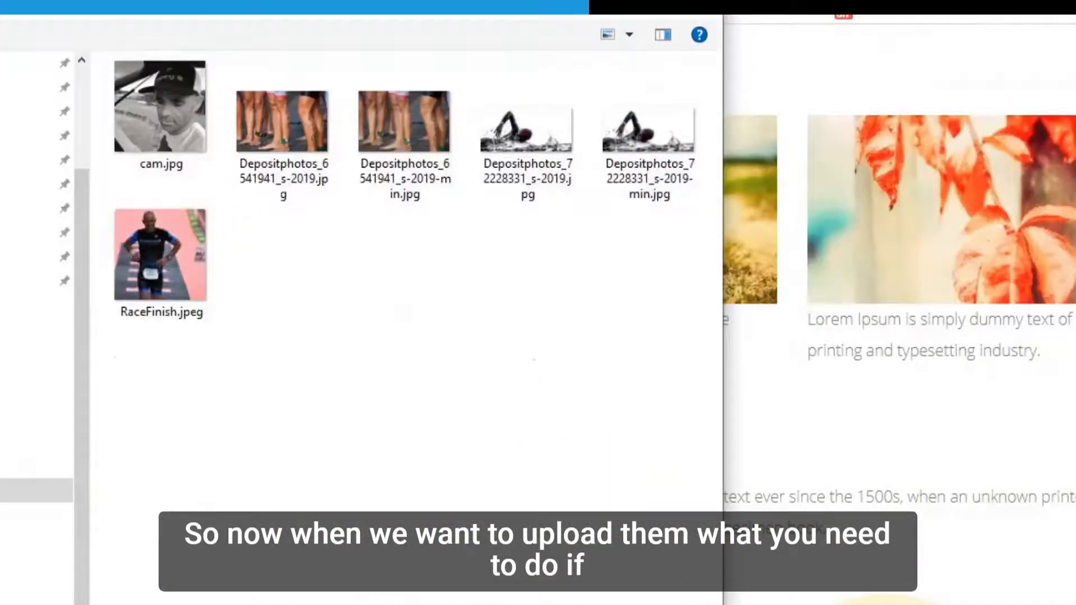
{"action": "left_click_drag", "start_coordinate": [310, 51], "coordinate": [657, 302]}
{"action": "left_click_drag", "start_coordinate": [434, 296], "coordinate": [638, 474]}
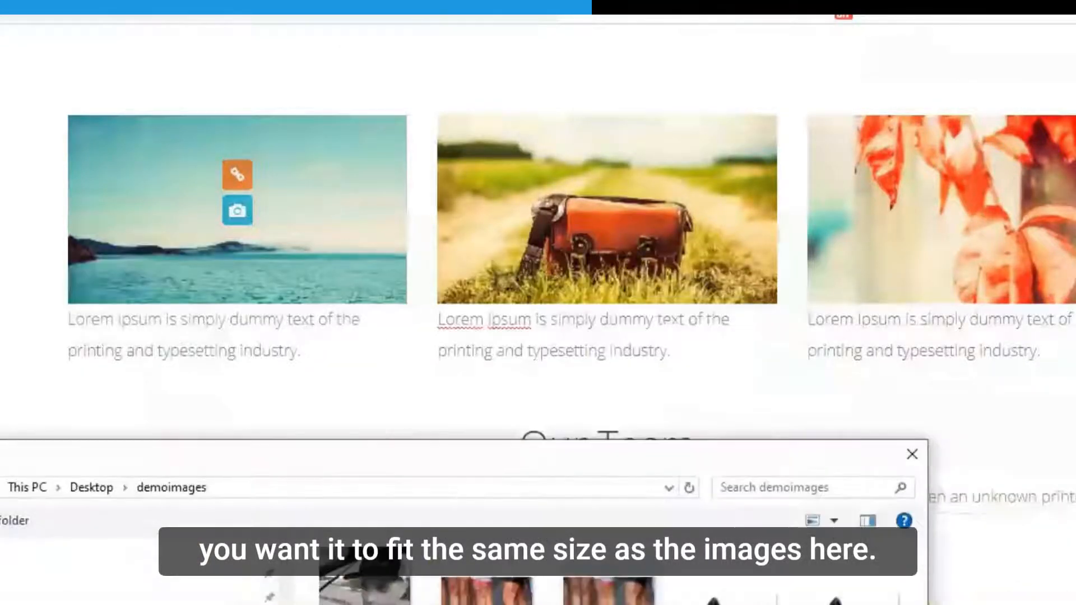
{"action": "double_click", "coordinate": [610, 598]}
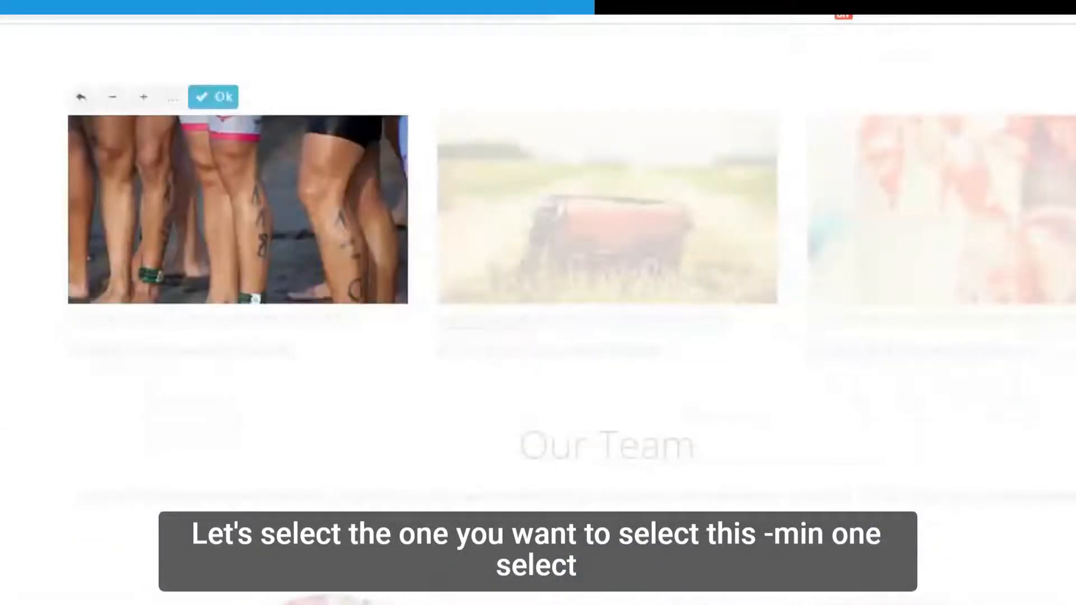
Leave No Crop unticked so the legs photo is cropped to fit.
{"action": "left_click", "coordinate": [173, 98]}
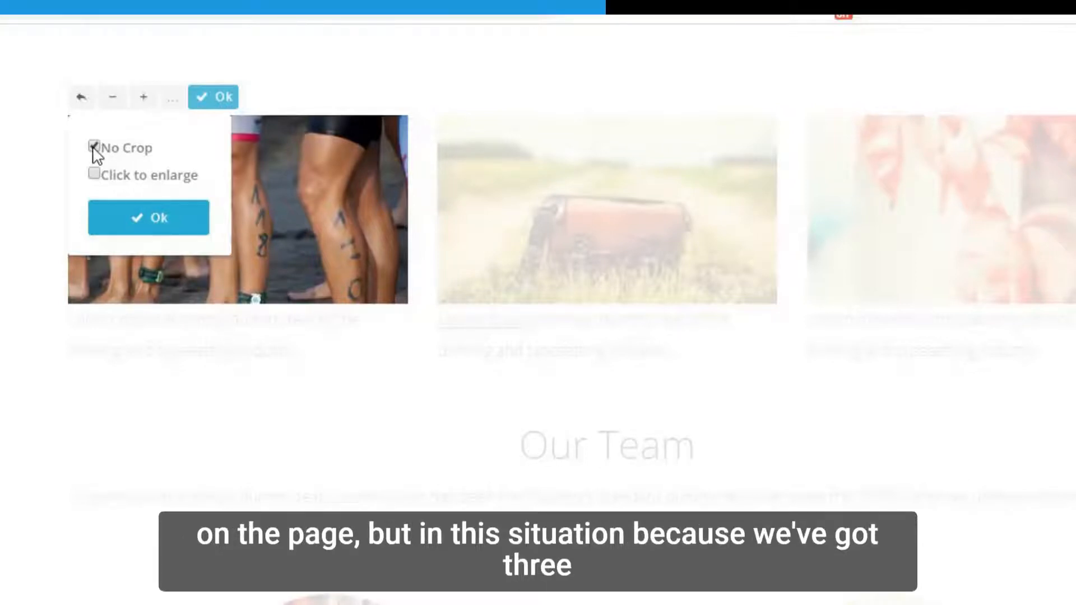
{"action": "left_click", "coordinate": [94, 147]}
{"action": "left_click", "coordinate": [2, 156]}
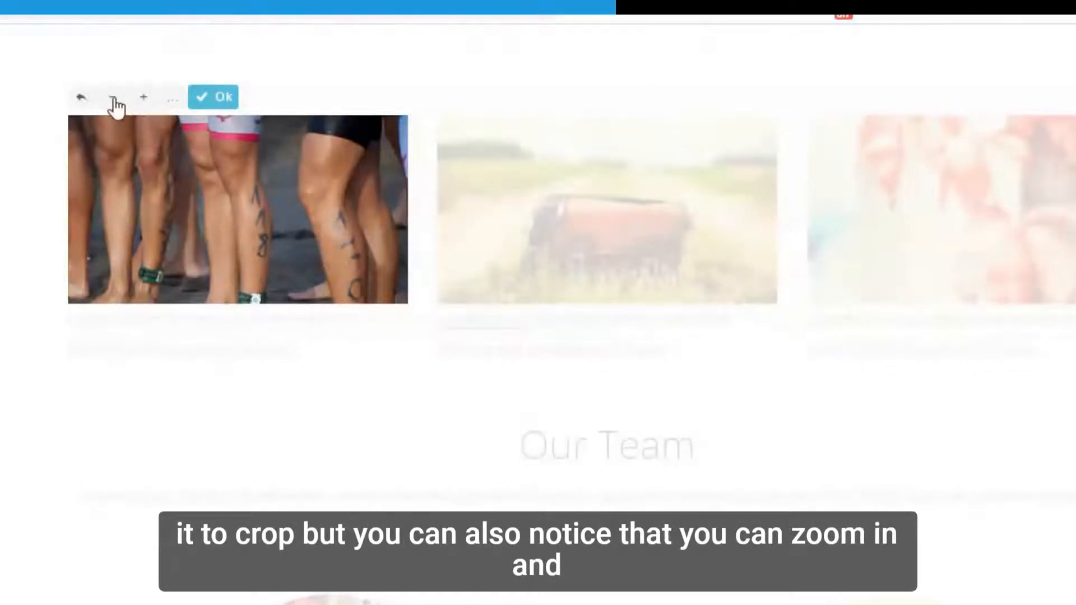
Zoom and drag the legs photo to roughly frame the lower legs.
{"action": "left_click", "coordinate": [147, 105]}
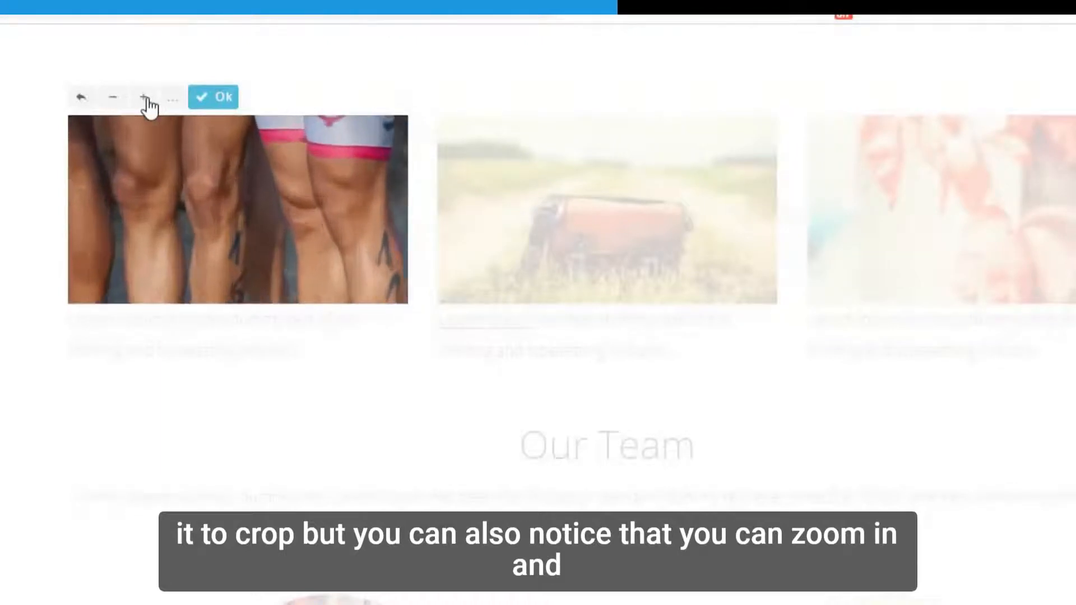
{"action": "left_click", "coordinate": [147, 99]}
{"action": "left_click", "coordinate": [147, 99]}
{"action": "left_click", "coordinate": [146, 99]}
{"action": "left_click", "coordinate": [147, 100]}
{"action": "left_click", "coordinate": [114, 100]}
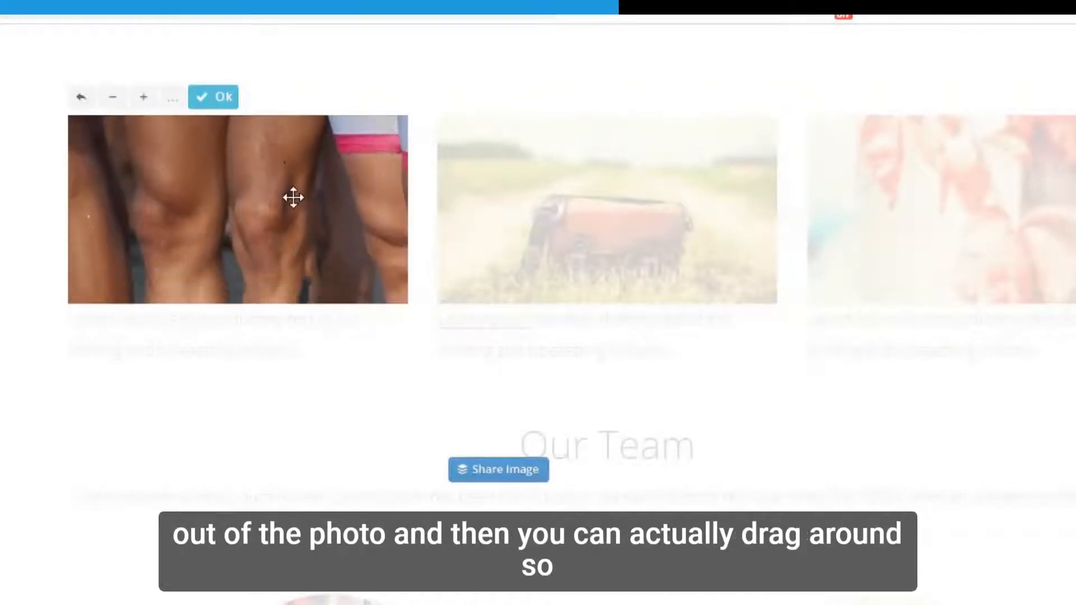
{"action": "left_click_drag", "start_coordinate": [293, 198], "coordinate": [166, 242]}
{"action": "left_click", "coordinate": [116, 100]}
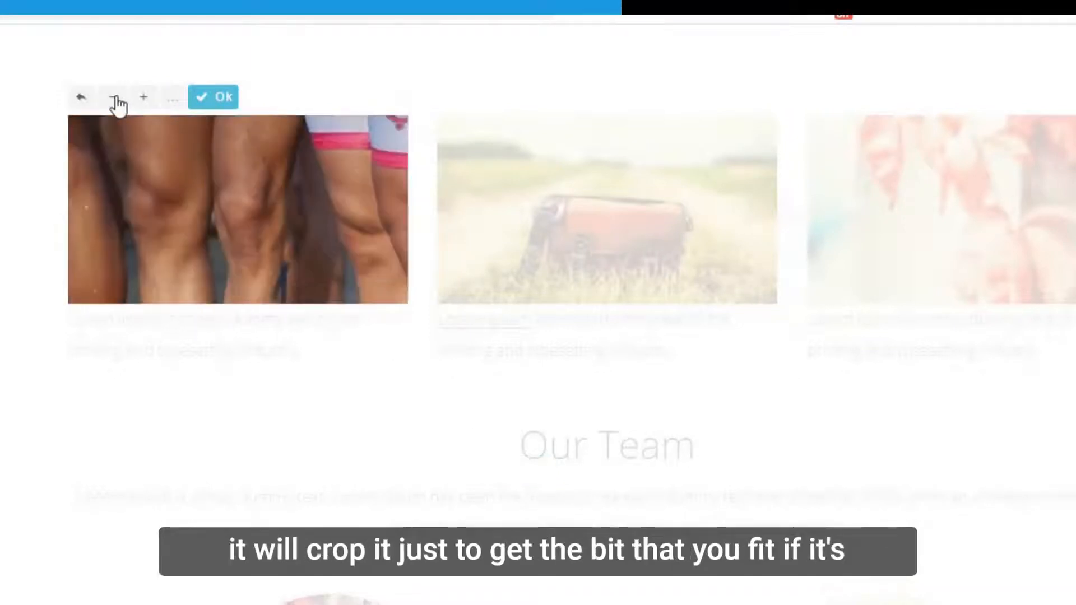
{"action": "left_click", "coordinate": [116, 100]}
{"action": "left_click", "coordinate": [115, 100]}
{"action": "left_click", "coordinate": [116, 100]}
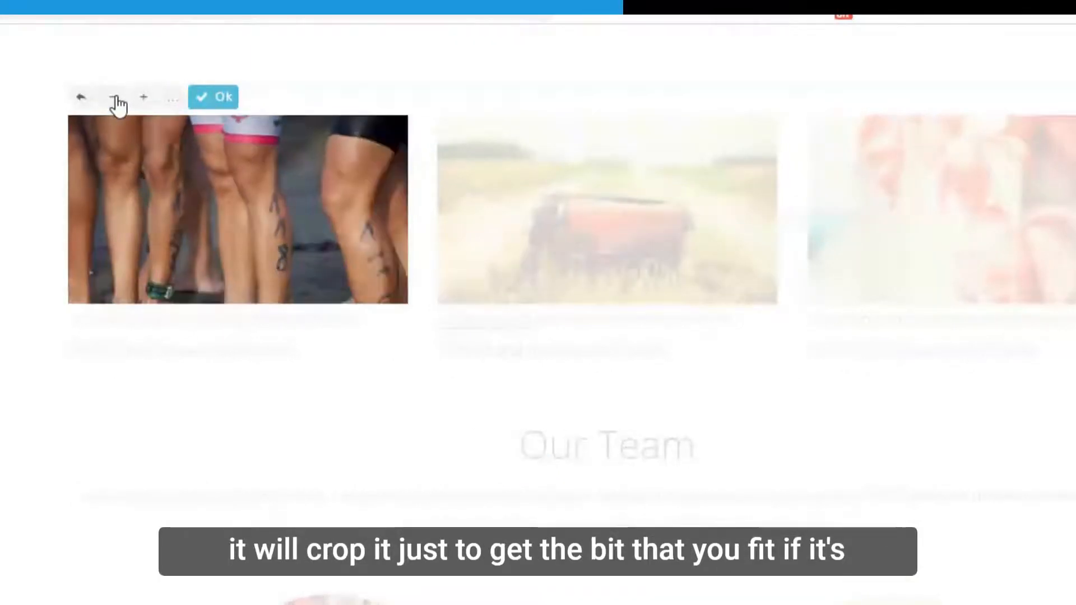
{"action": "left_click_drag", "start_coordinate": [257, 235], "coordinate": [378, 262]}
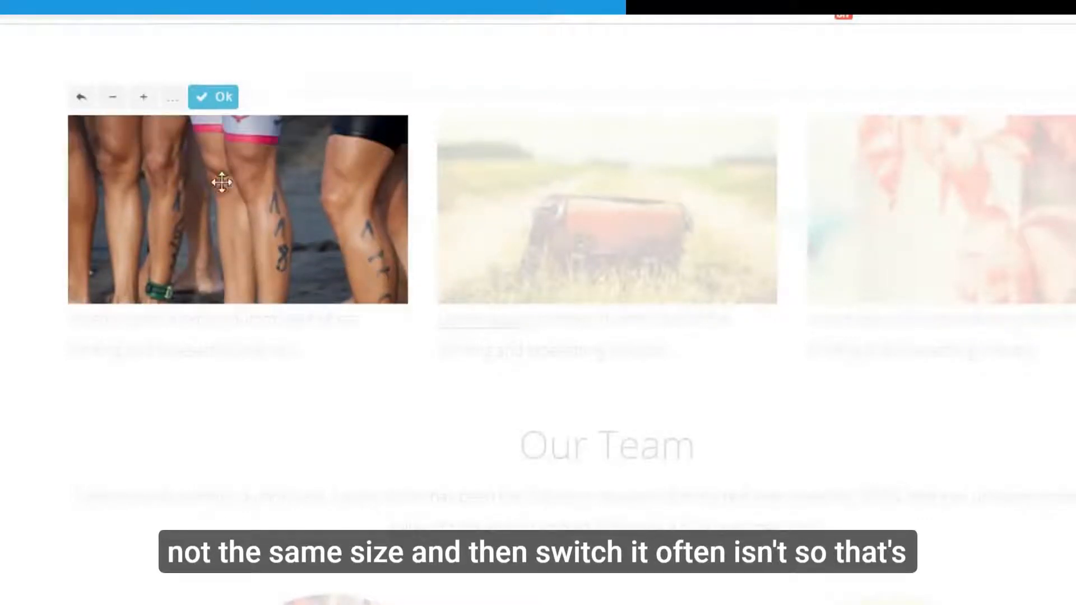
Fine-tune the framing so the numbered, tattooed calves show, then commit the crop.
{"action": "left_click", "coordinate": [144, 98]}
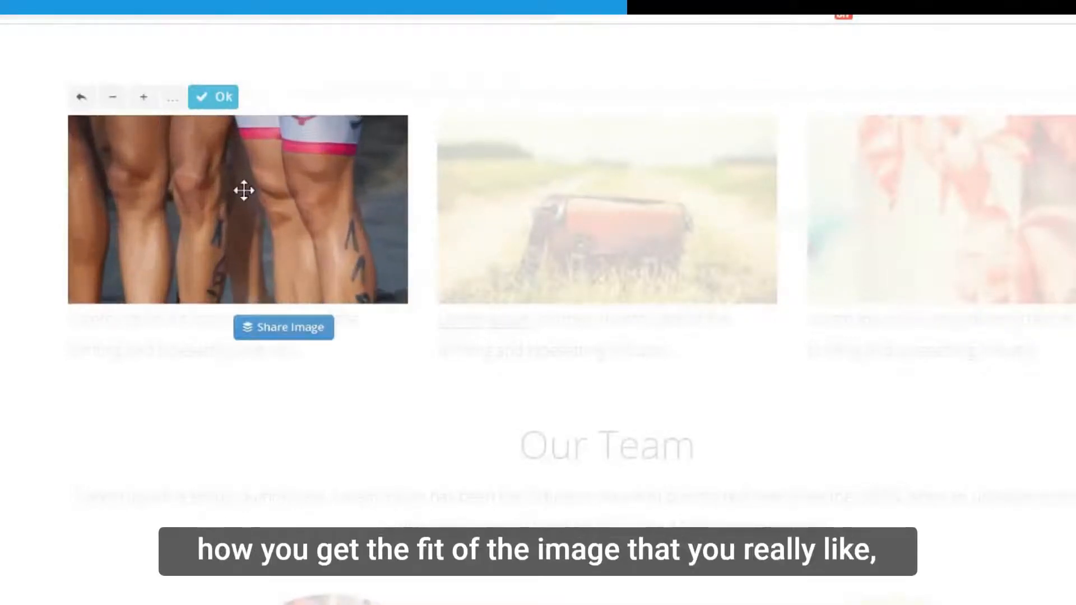
{"action": "left_click_drag", "start_coordinate": [244, 191], "coordinate": [133, 140]}
{"action": "left_click_drag", "start_coordinate": [260, 219], "coordinate": [237, 194]}
{"action": "left_click_drag", "start_coordinate": [293, 216], "coordinate": [286, 214]}
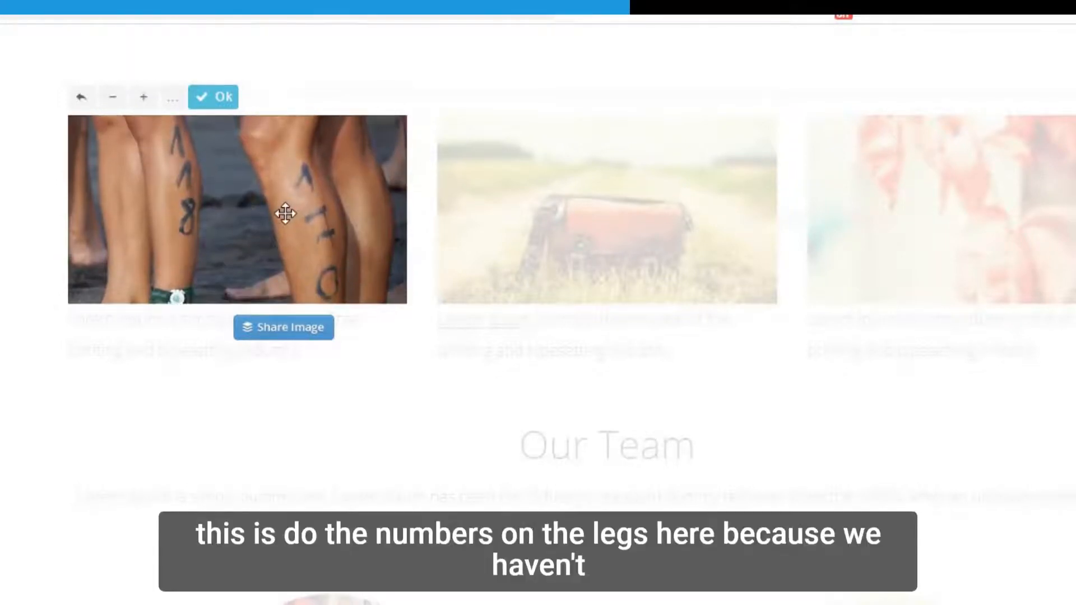
{"action": "left_click", "coordinate": [172, 101]}
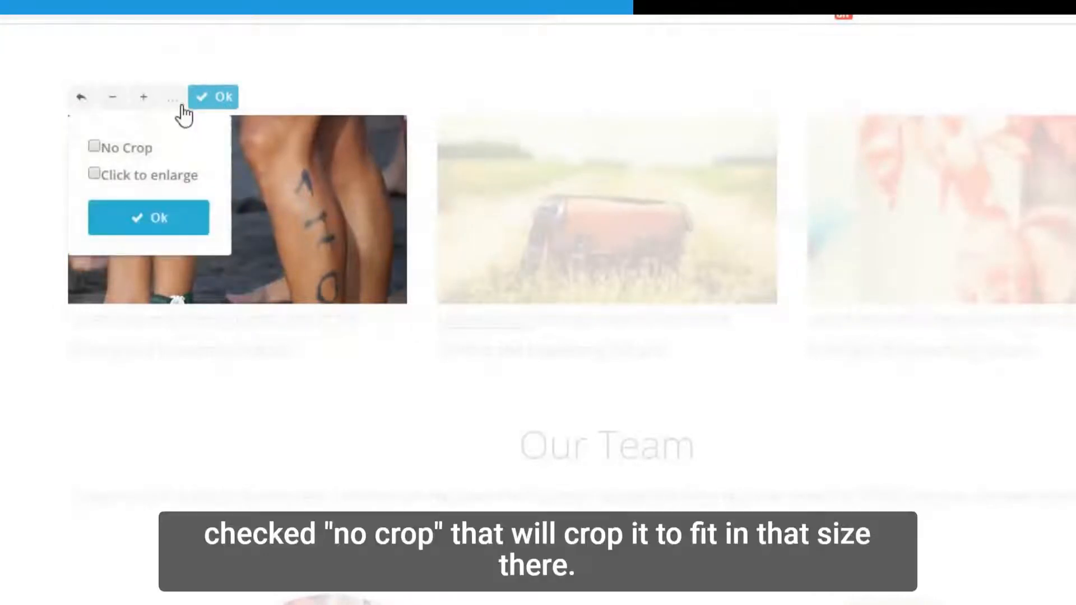
{"action": "left_click", "coordinate": [174, 102]}
{"action": "left_click", "coordinate": [212, 100]}
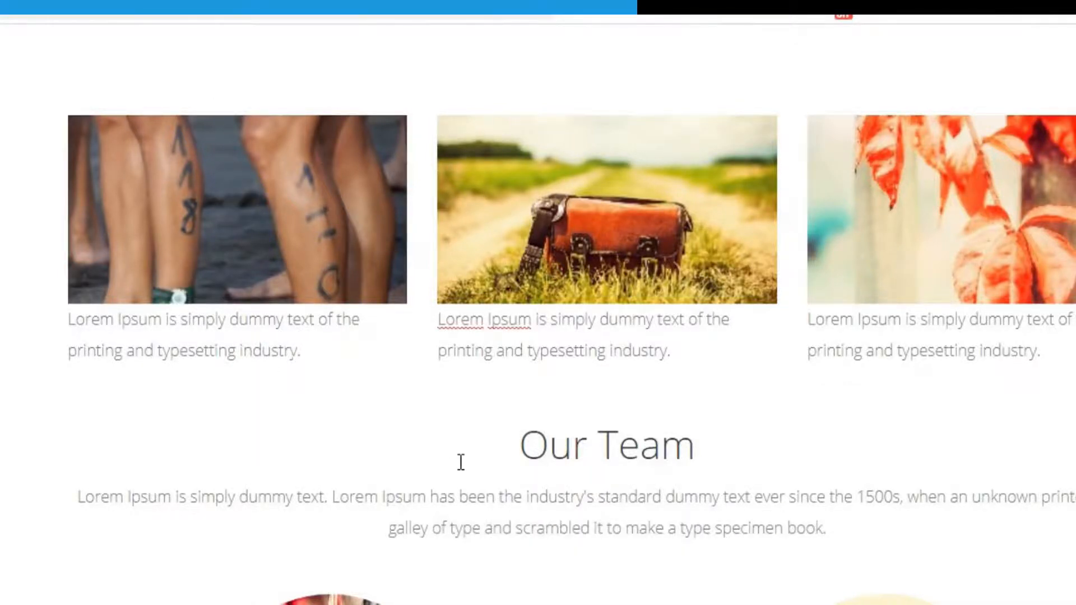
Switch the sidebar's template category from Images to Call to Action.
{"action": "scroll", "coordinate": [461, 462], "scroll_direction": "down", "scroll_amount": 2}
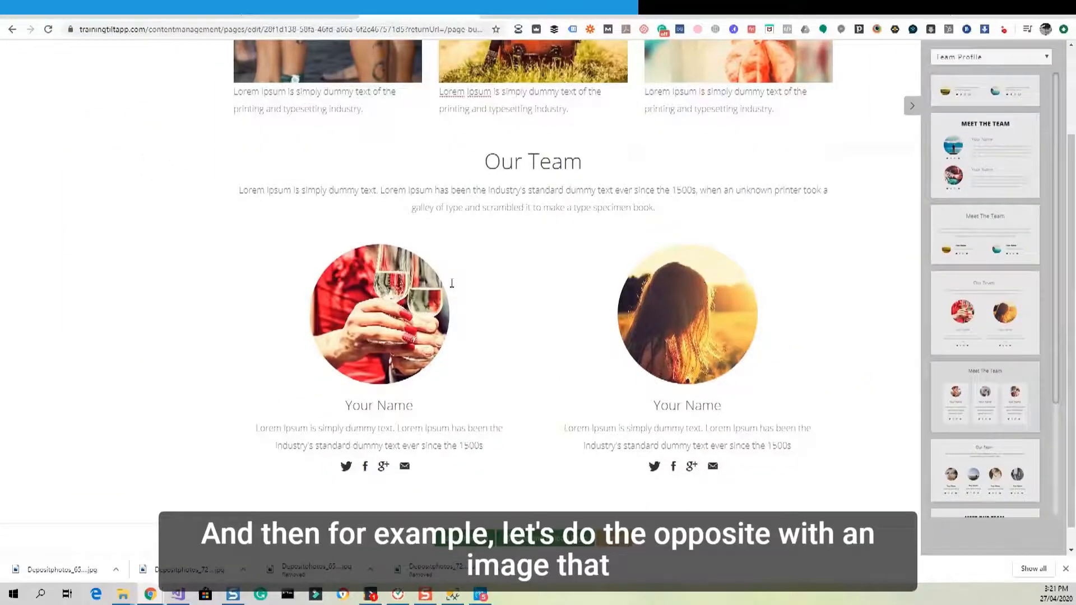
{"action": "scroll", "coordinate": [452, 283], "scroll_direction": "up", "scroll_amount": 2}
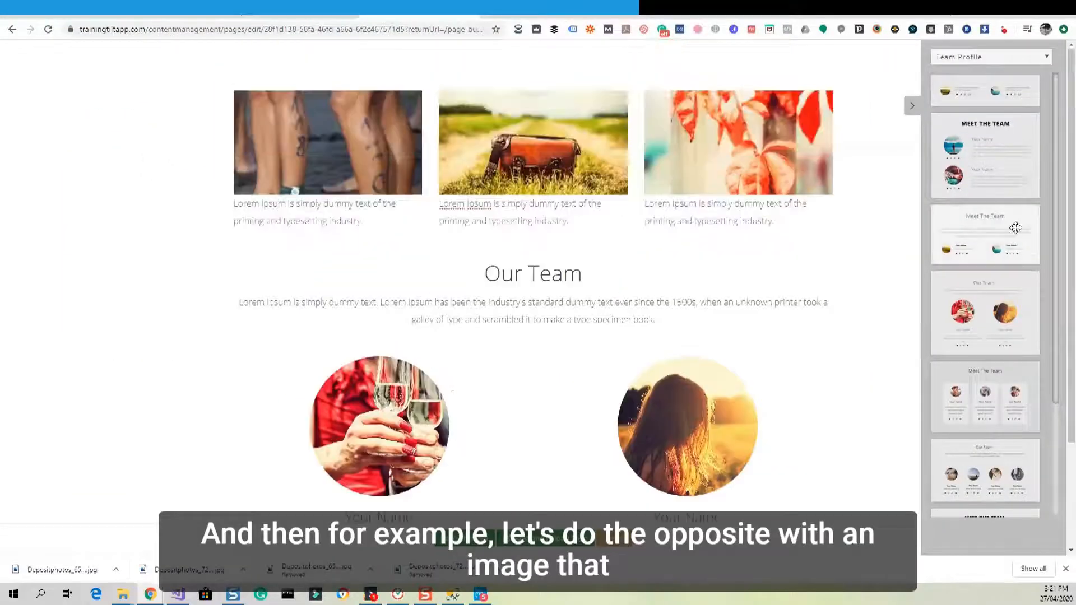
{"action": "scroll", "coordinate": [1016, 228], "scroll_direction": "down", "scroll_amount": 5}
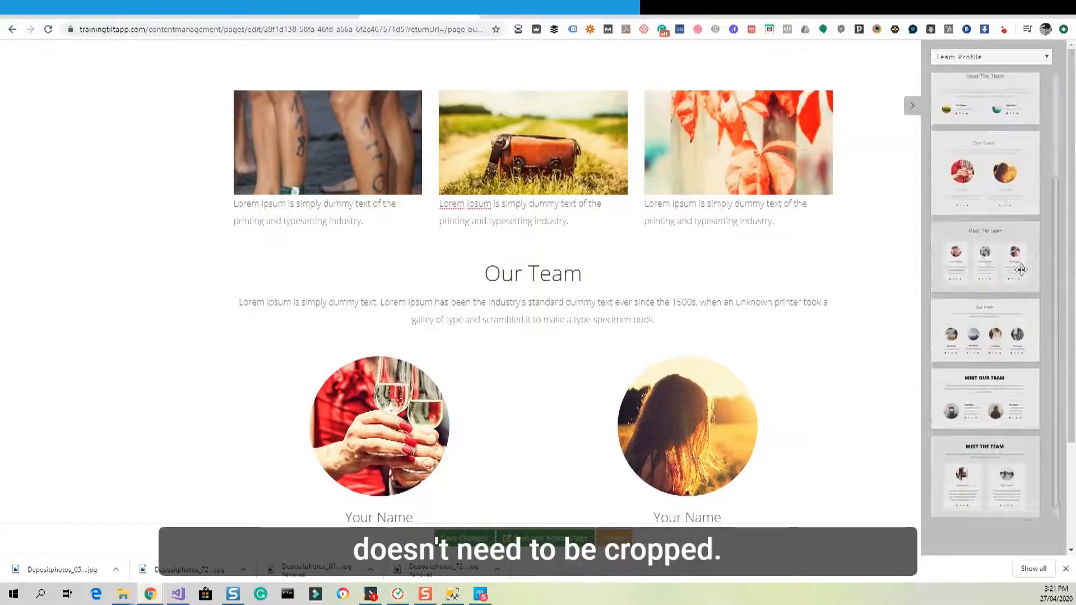
{"action": "scroll", "coordinate": [1019, 269], "scroll_direction": "up", "scroll_amount": 2}
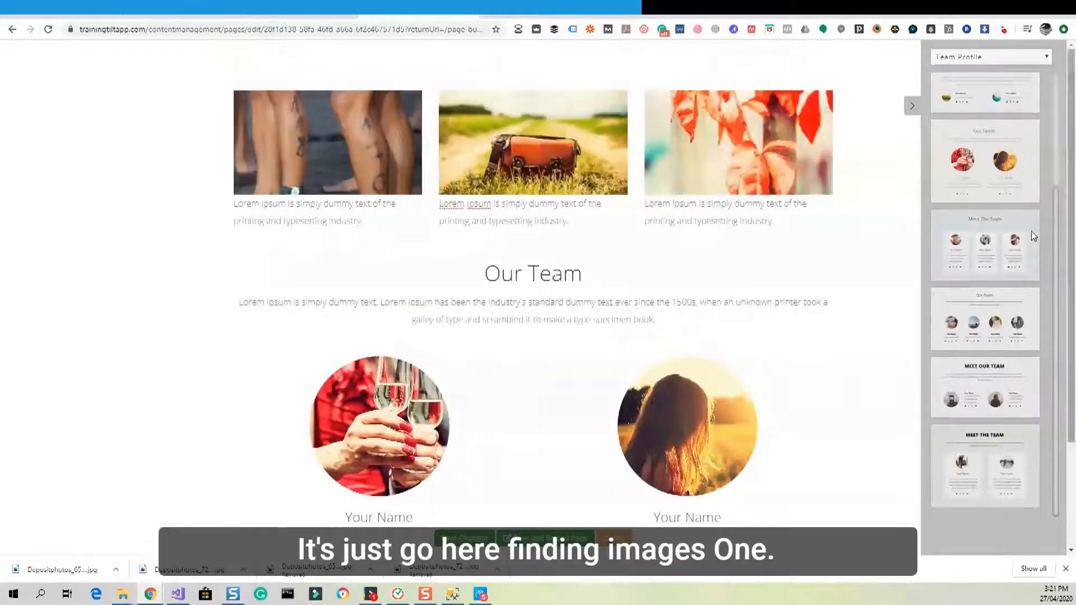
{"action": "scroll", "coordinate": [1003, 180], "scroll_direction": "up", "scroll_amount": 3}
{"action": "left_click", "coordinate": [962, 57]}
{"action": "scroll", "coordinate": [964, 112], "scroll_direction": "up", "scroll_amount": 2}
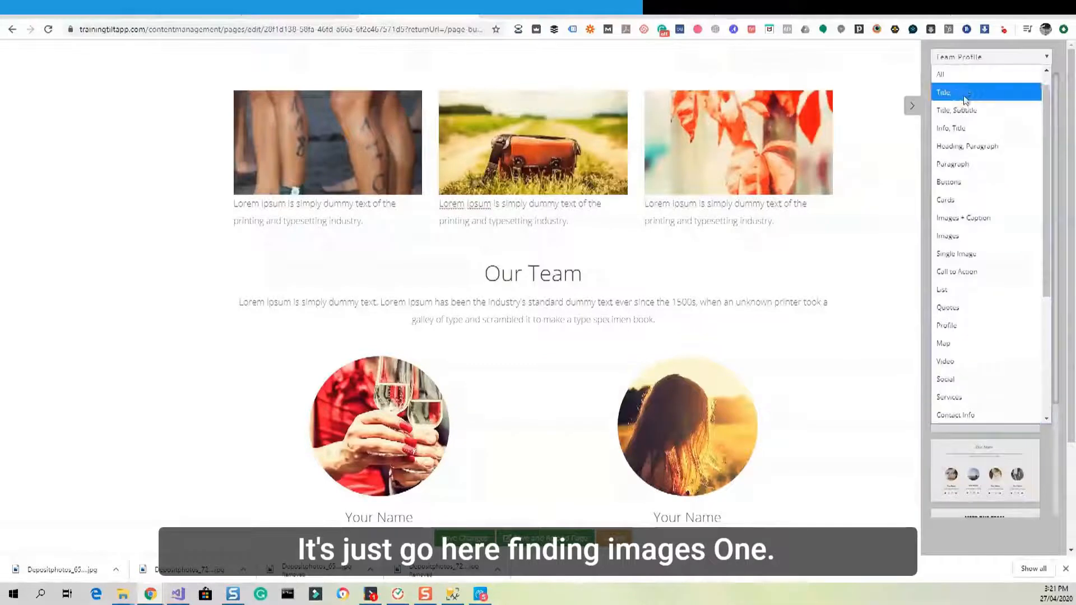
{"action": "left_click", "coordinate": [960, 236]}
{"action": "left_click", "coordinate": [959, 59]}
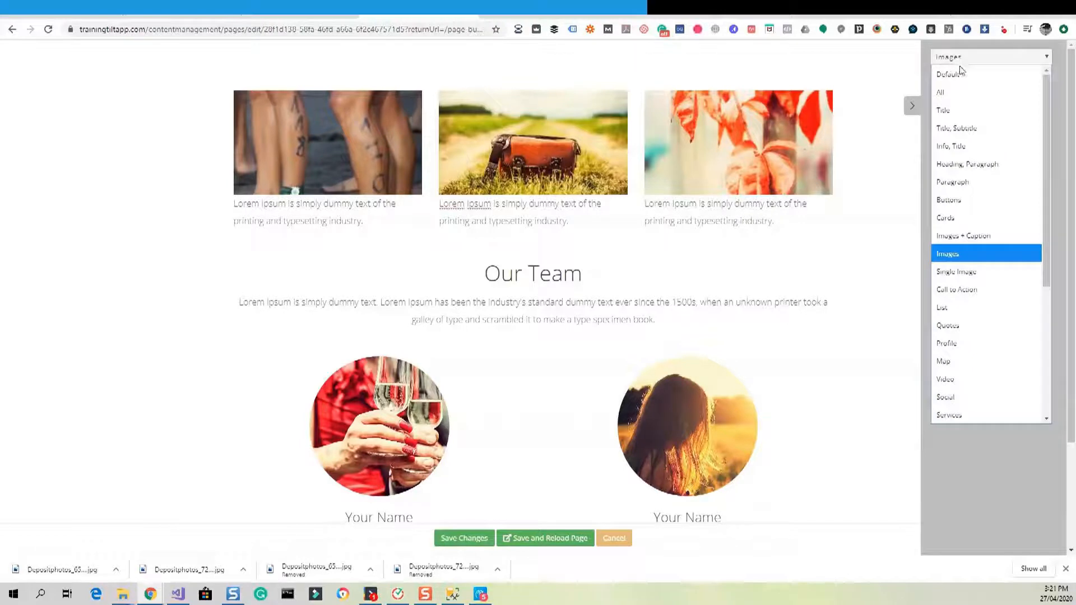
{"action": "left_click", "coordinate": [961, 290]}
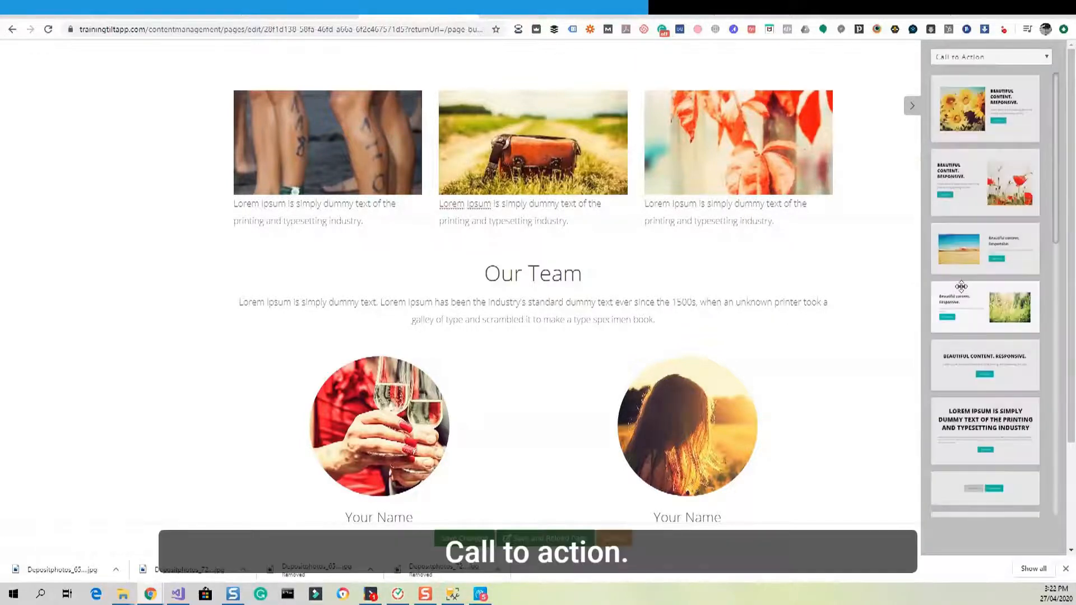
Place the first-style poppy call-to-action template below the image gallery row, above Our Team.
{"action": "left_click_drag", "start_coordinate": [961, 287], "coordinate": [628, 235]}
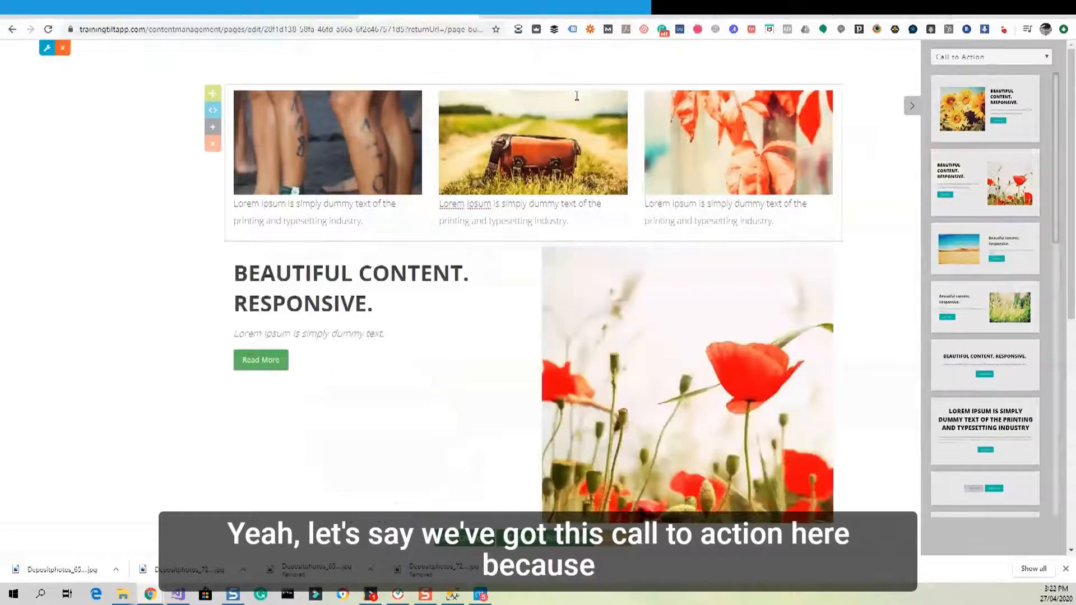
{"action": "scroll", "coordinate": [661, 331], "scroll_direction": "down", "scroll_amount": 4}
{"action": "scroll", "coordinate": [654, 208], "scroll_direction": "up", "scroll_amount": 2}
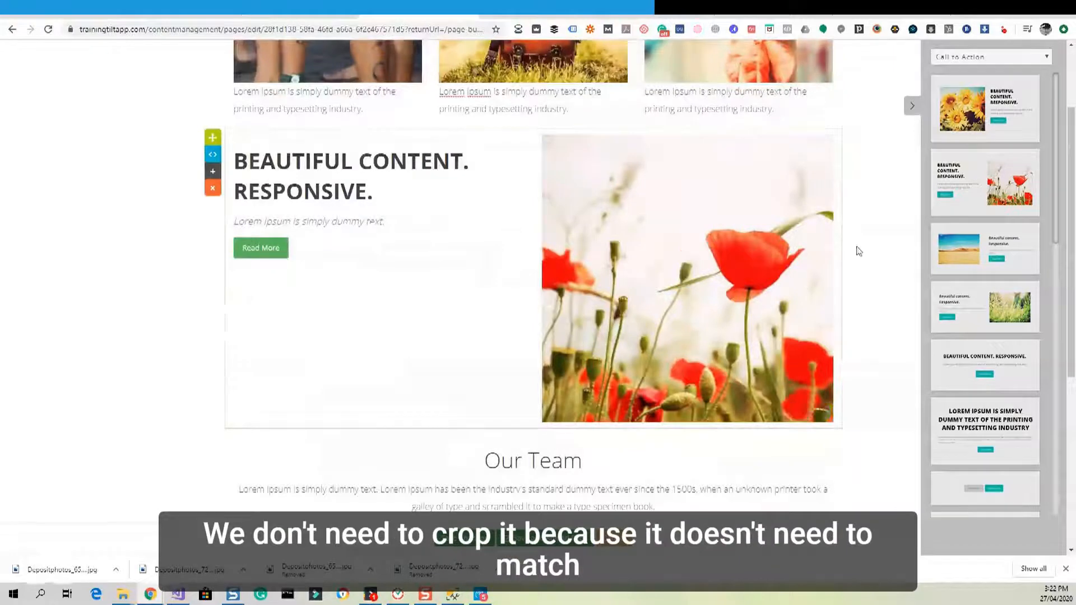
Replace the call-to-action's poppy photo with the compressed -min legs JPG.
{"action": "mouse_move", "coordinate": [687, 279]}
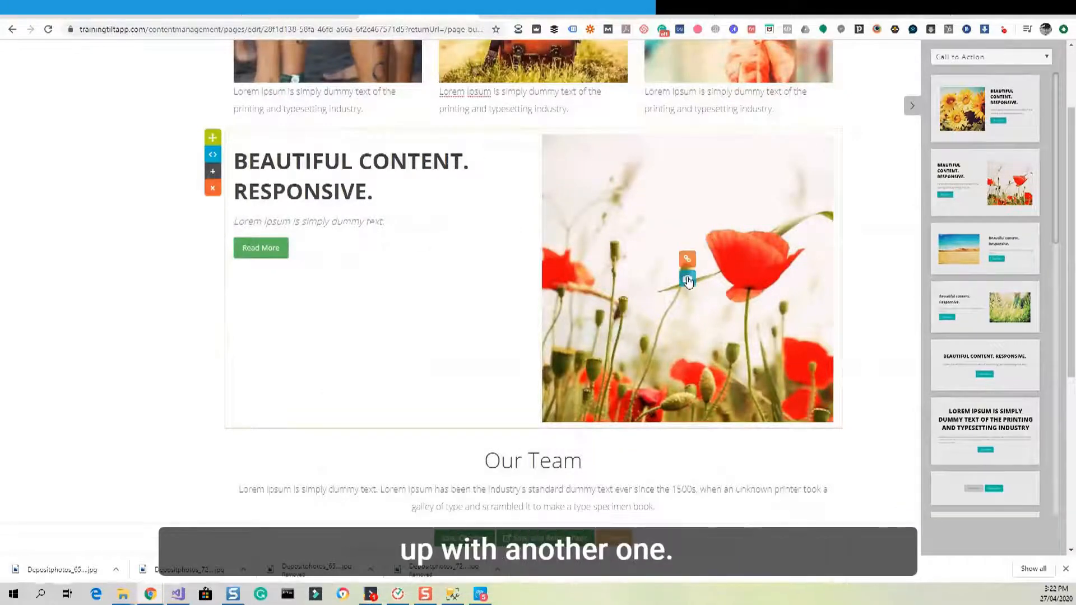
{"action": "left_click", "coordinate": [687, 280]}
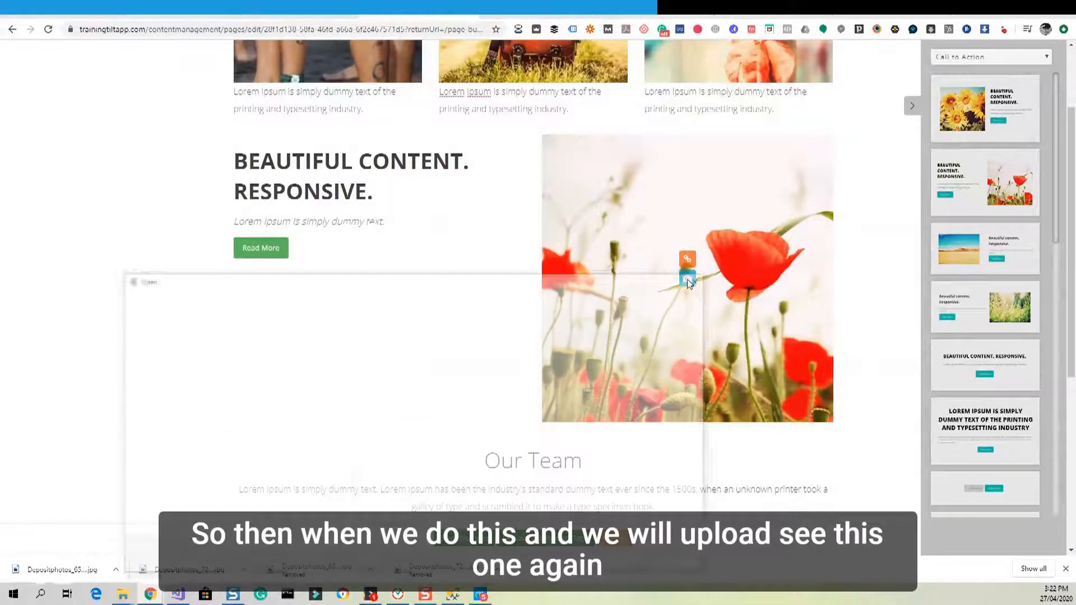
{"action": "left_click_drag", "start_coordinate": [564, 289], "coordinate": [574, 181]}
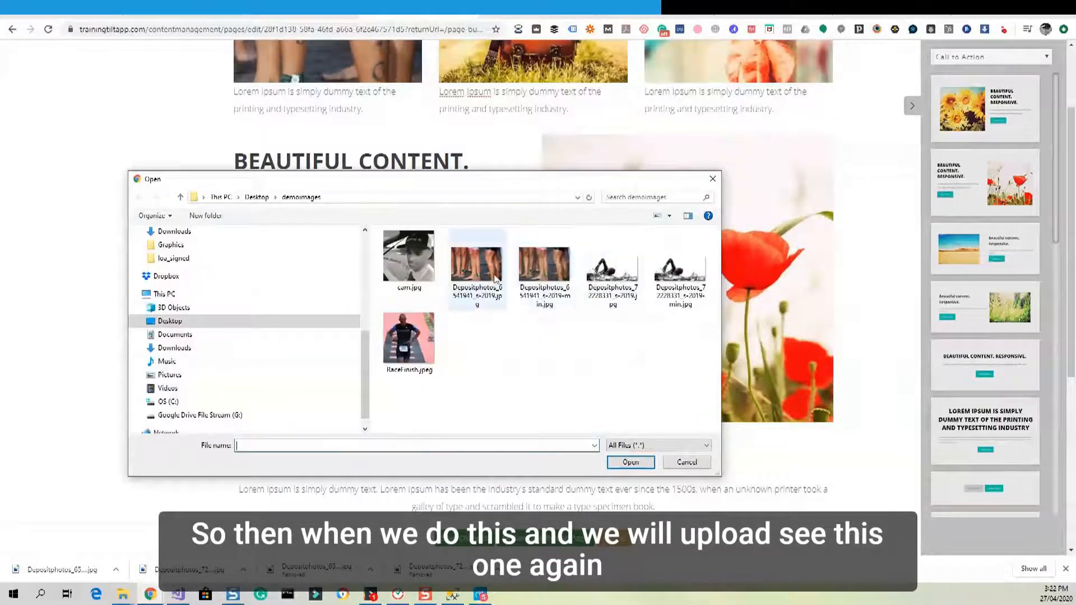
{"action": "double_click", "coordinate": [535, 274]}
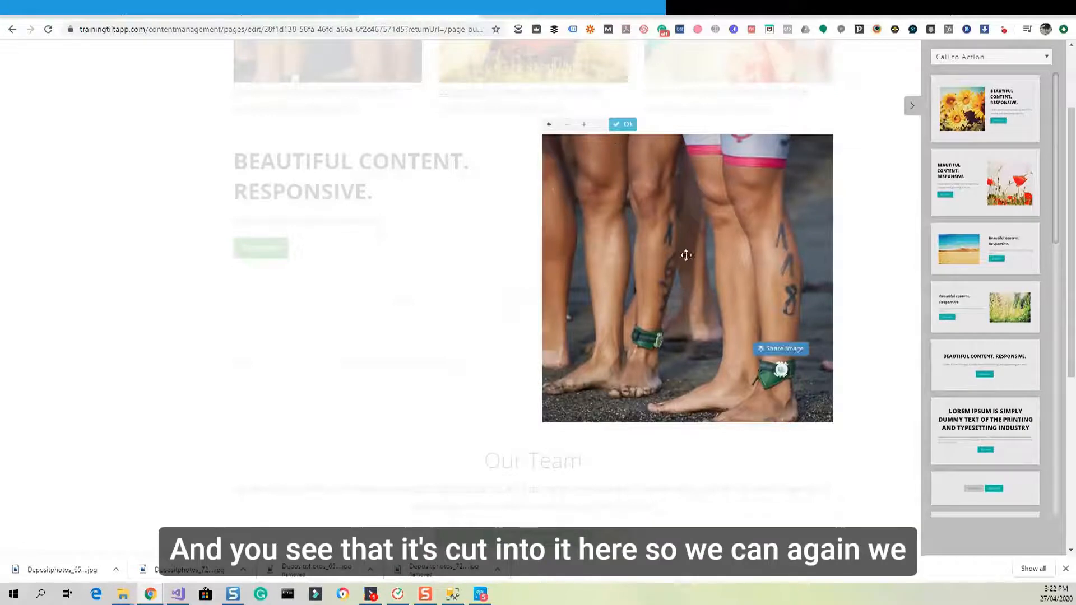
Set the legs photo to No Crop so the whole image shows, and confirm with Ok.
{"action": "left_click_drag", "start_coordinate": [687, 254], "coordinate": [607, 219]}
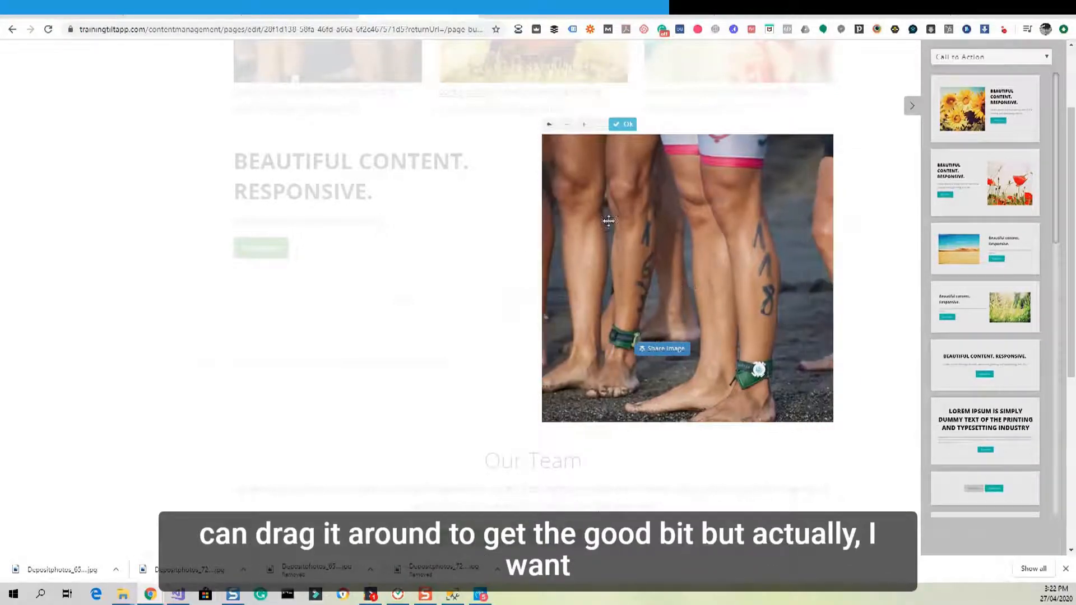
{"action": "left_click", "coordinate": [600, 124]}
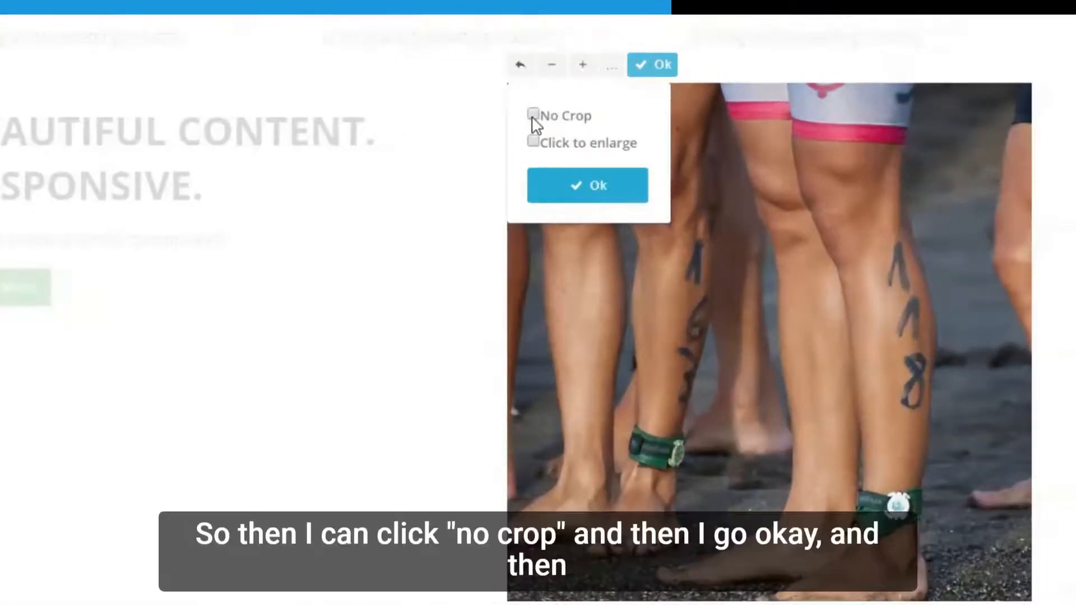
{"action": "left_click", "coordinate": [593, 191]}
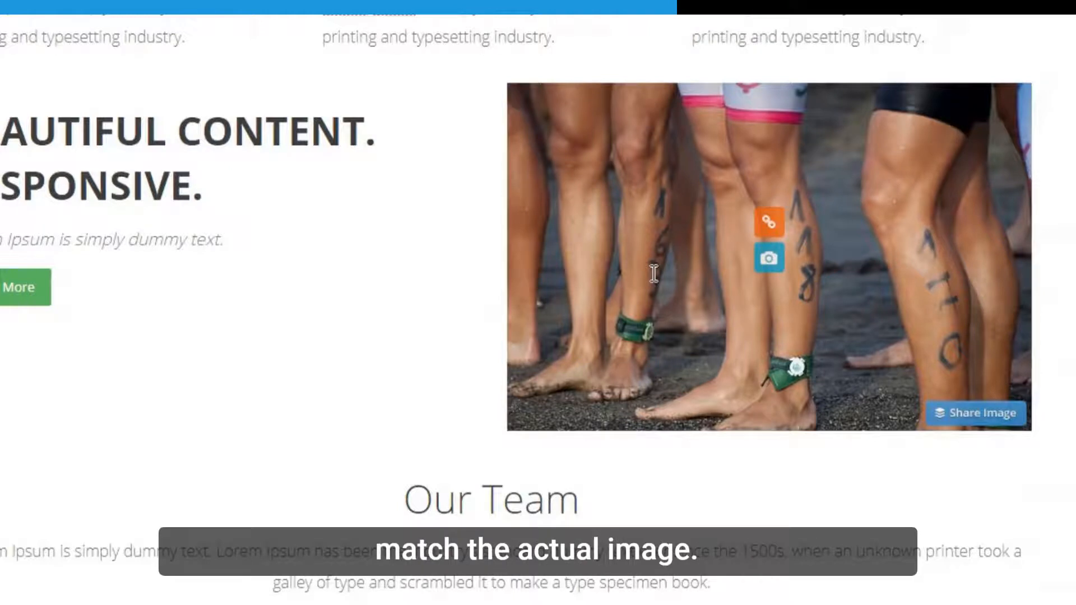
{"action": "left_click", "coordinate": [468, 290]}
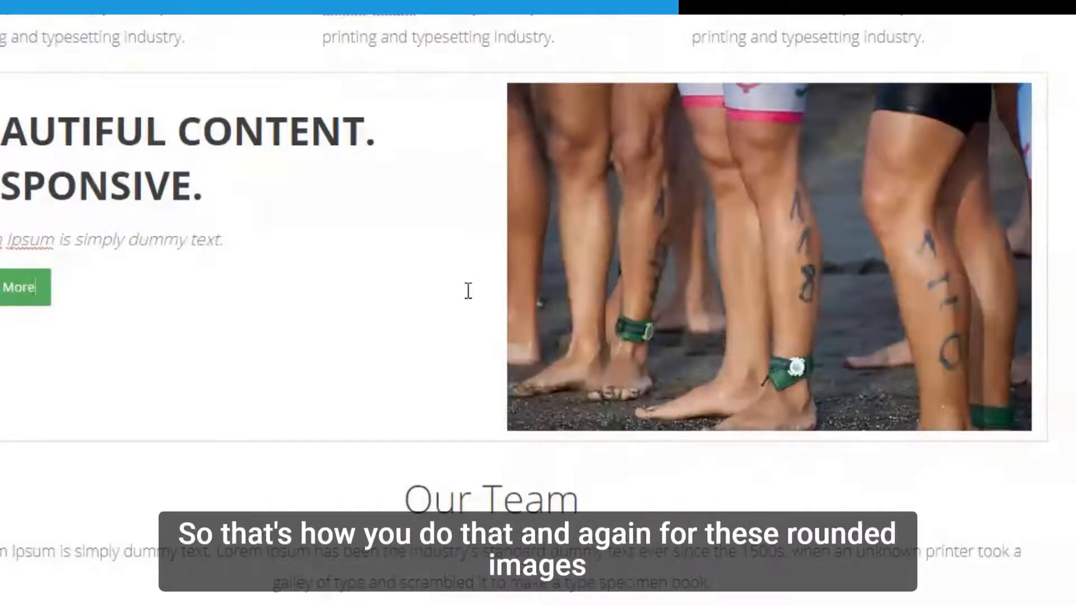
Load RaceFinish.jpeg into the left Our Team portrait.
{"action": "scroll", "coordinate": [468, 291], "scroll_direction": "down", "scroll_amount": 8}
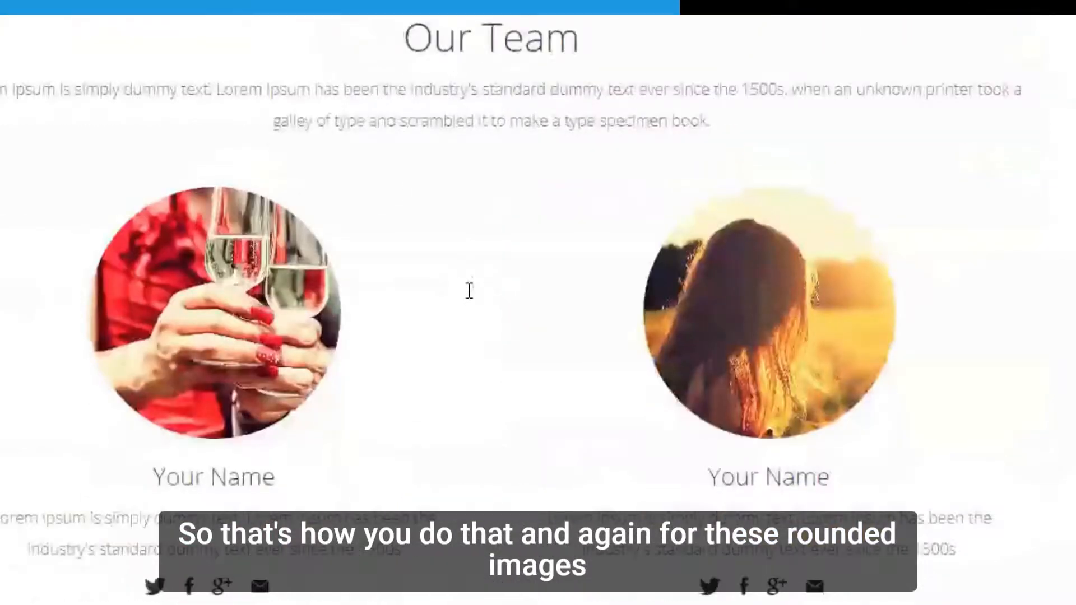
{"action": "scroll", "coordinate": [470, 291], "scroll_direction": "up", "scroll_amount": 1}
{"action": "scroll", "coordinate": [470, 291], "scroll_direction": "down", "scroll_amount": 1}
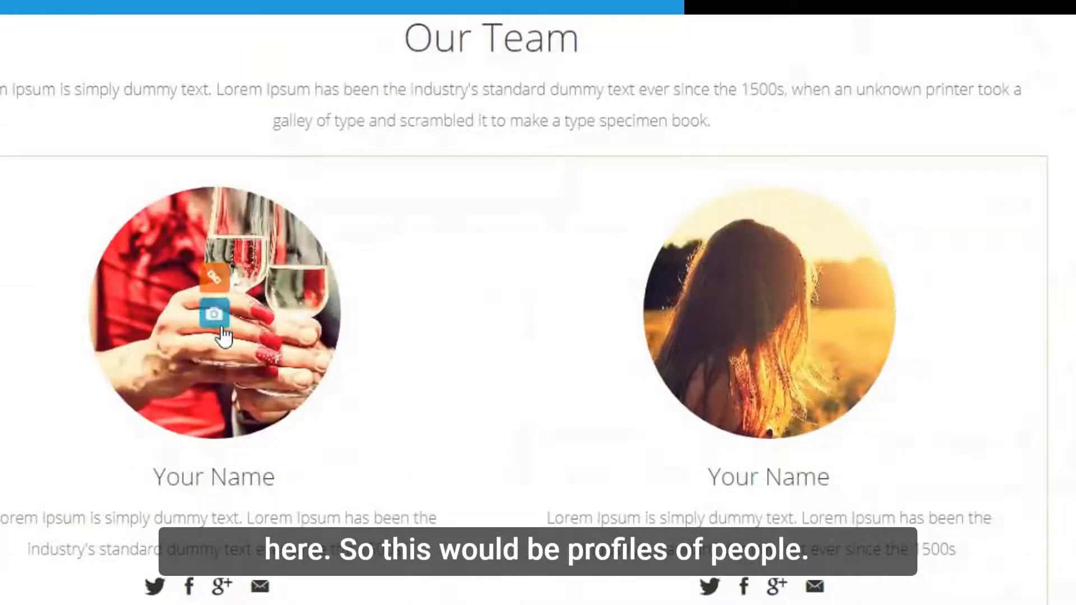
{"action": "left_click", "coordinate": [214, 317]}
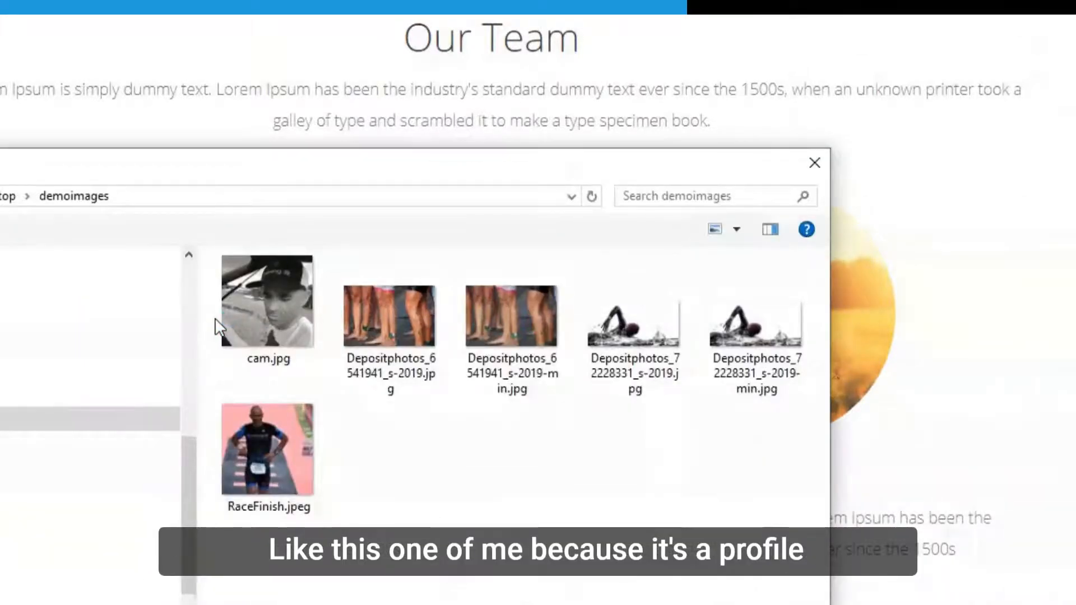
{"action": "double_click", "coordinate": [265, 452]}
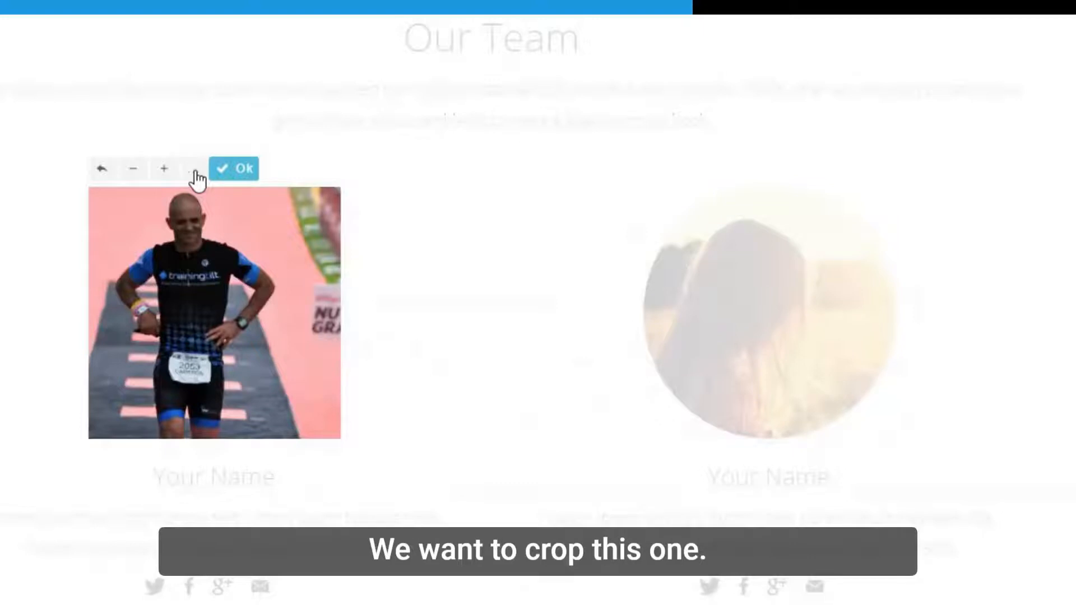
Zoom and reposition the race-finish photo to centre the runner in the circle, then apply.
{"action": "left_click", "coordinate": [164, 180]}
{"action": "left_click", "coordinate": [164, 179]}
{"action": "left_click", "coordinate": [163, 179]}
{"action": "left_click_drag", "start_coordinate": [247, 303], "coordinate": [197, 297]}
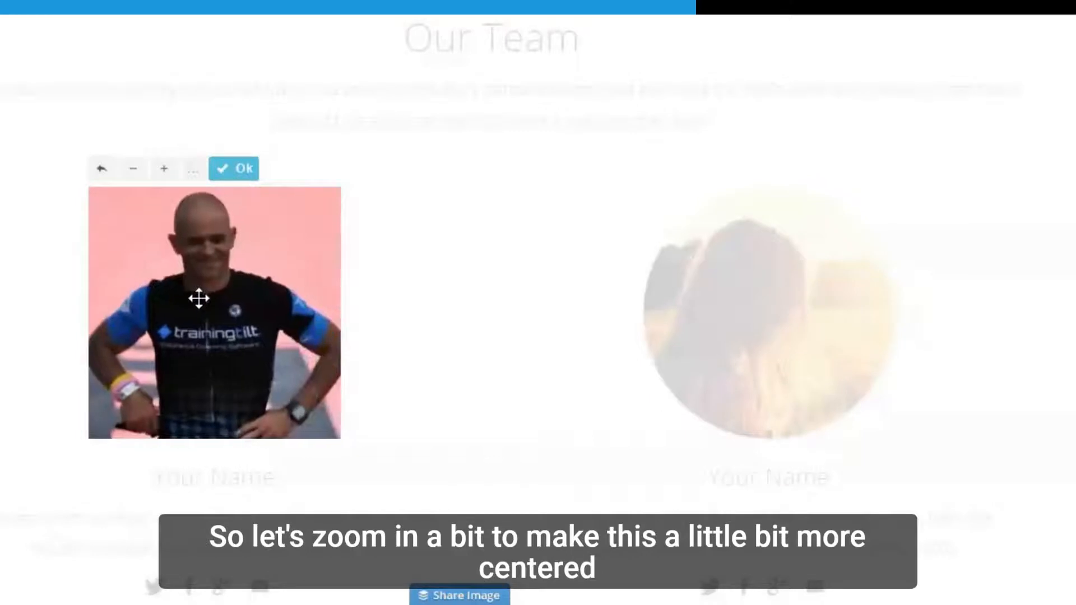
{"action": "left_click", "coordinate": [134, 174]}
{"action": "left_click", "coordinate": [133, 174]}
{"action": "left_click", "coordinate": [133, 174]}
{"action": "mouse_move", "coordinate": [250, 307]}
{"action": "left_mouse_down"}
{"action": "mouse_move", "coordinate": [236, 301]}
{"action": "mouse_move", "coordinate": [243, 316]}
{"action": "left_mouse_up"}
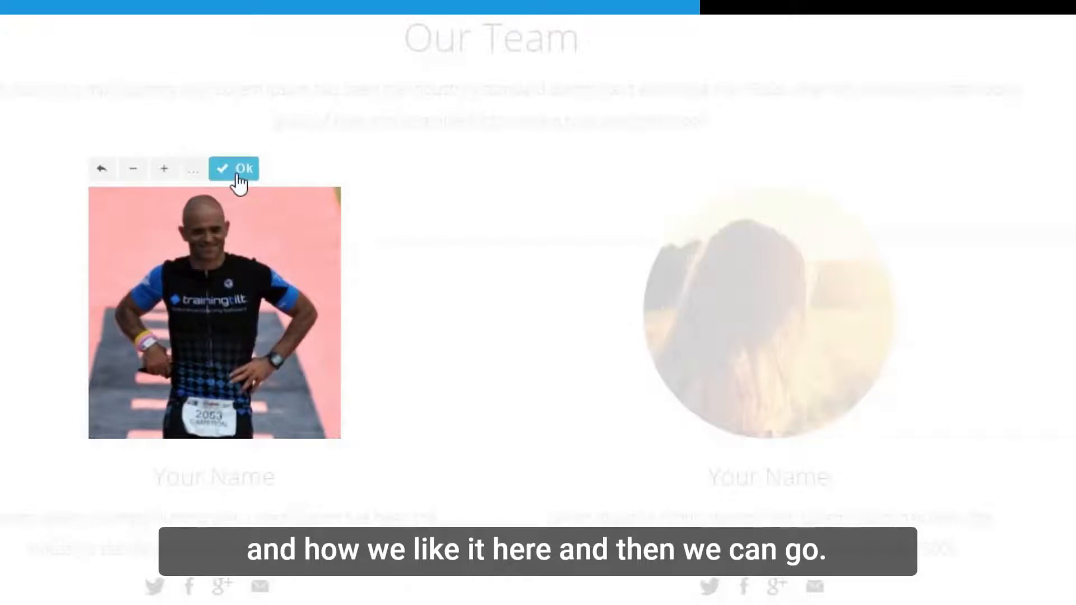
{"action": "left_click", "coordinate": [239, 170]}
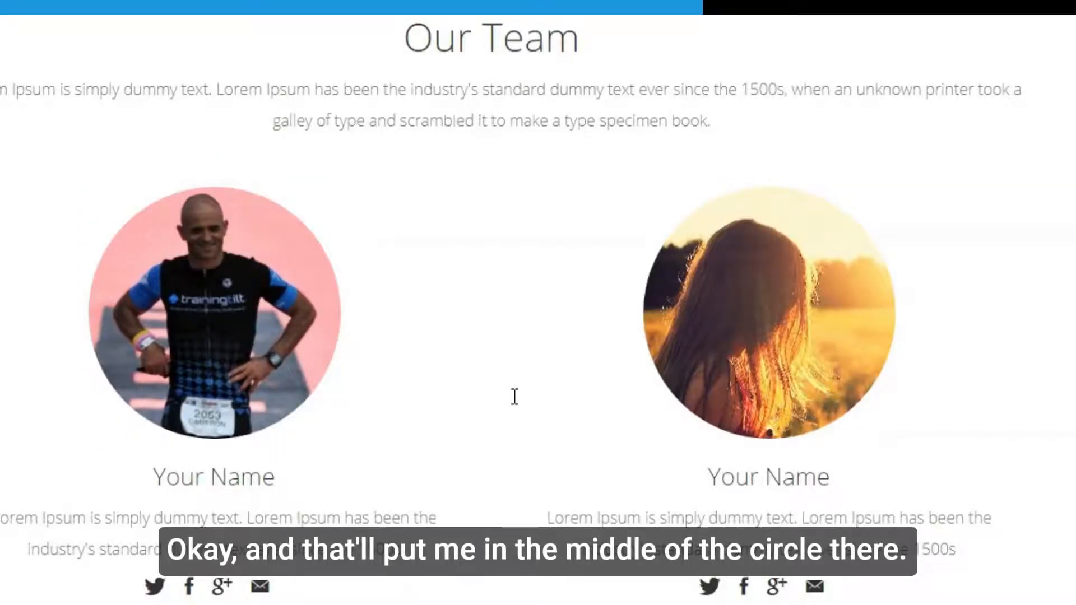
{"action": "scroll", "coordinate": [515, 397], "scroll_direction": "up", "scroll_amount": 10}
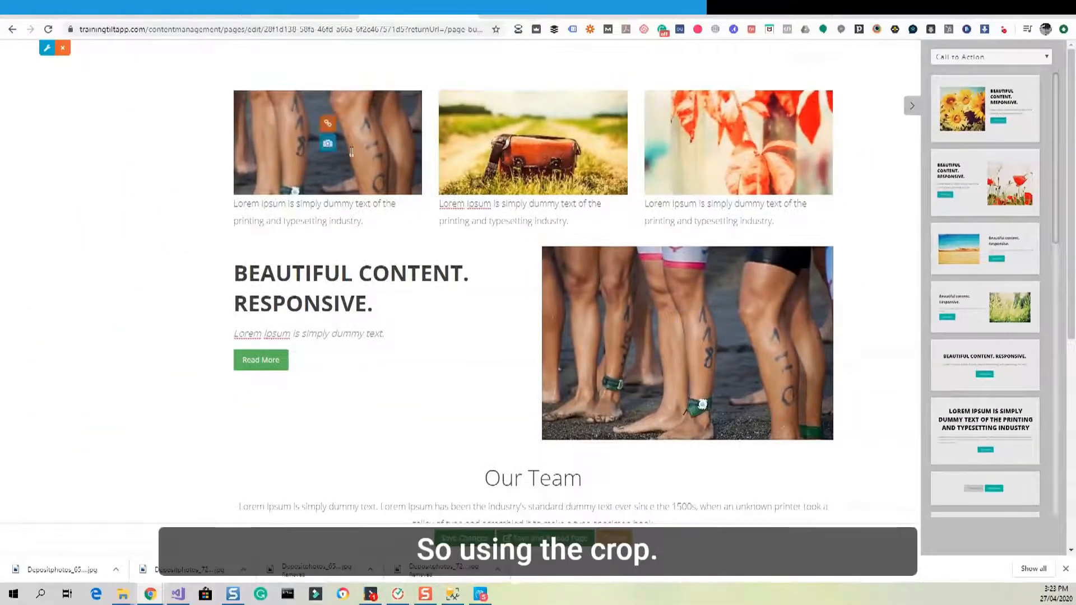
{"action": "left_click", "coordinate": [328, 145]}
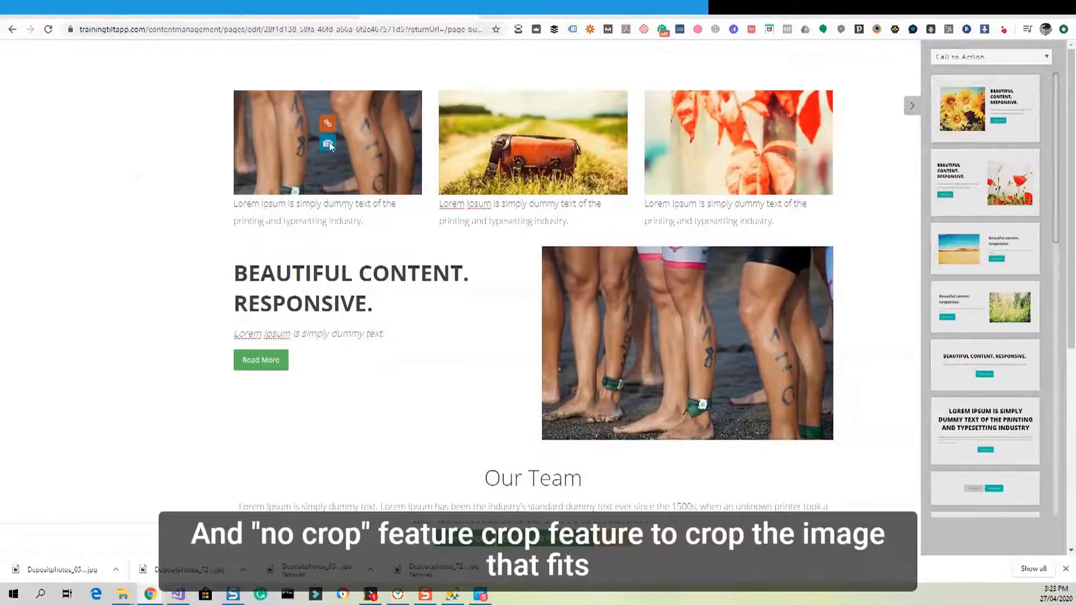
{"action": "left_click", "coordinate": [716, 180]}
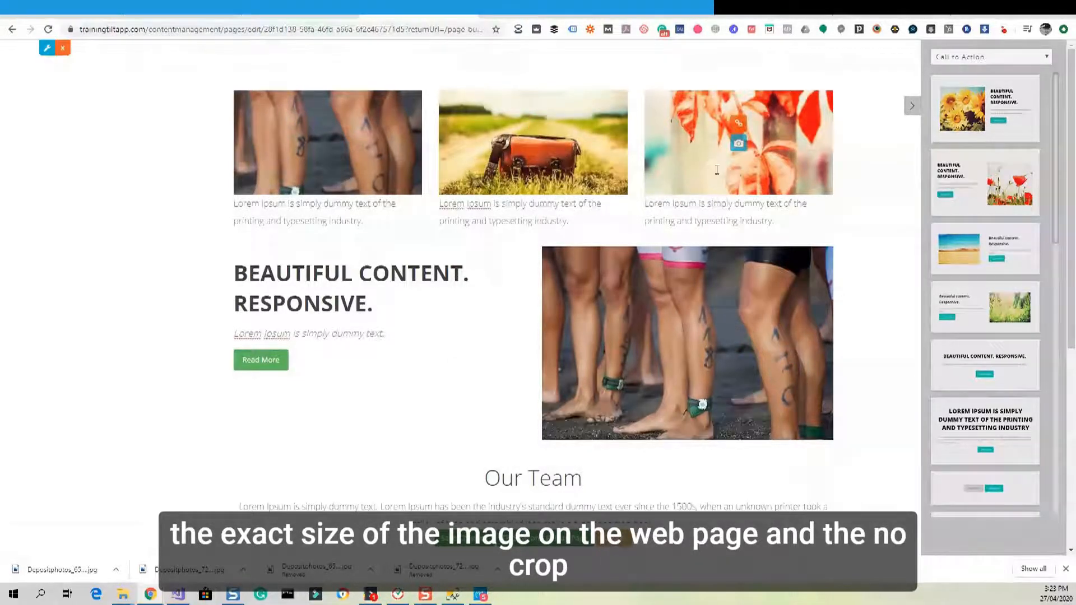
{"action": "scroll", "coordinate": [717, 170], "scroll_direction": "down", "scroll_amount": 4}
{"action": "scroll", "coordinate": [703, 266], "scroll_direction": "up", "scroll_amount": 2}
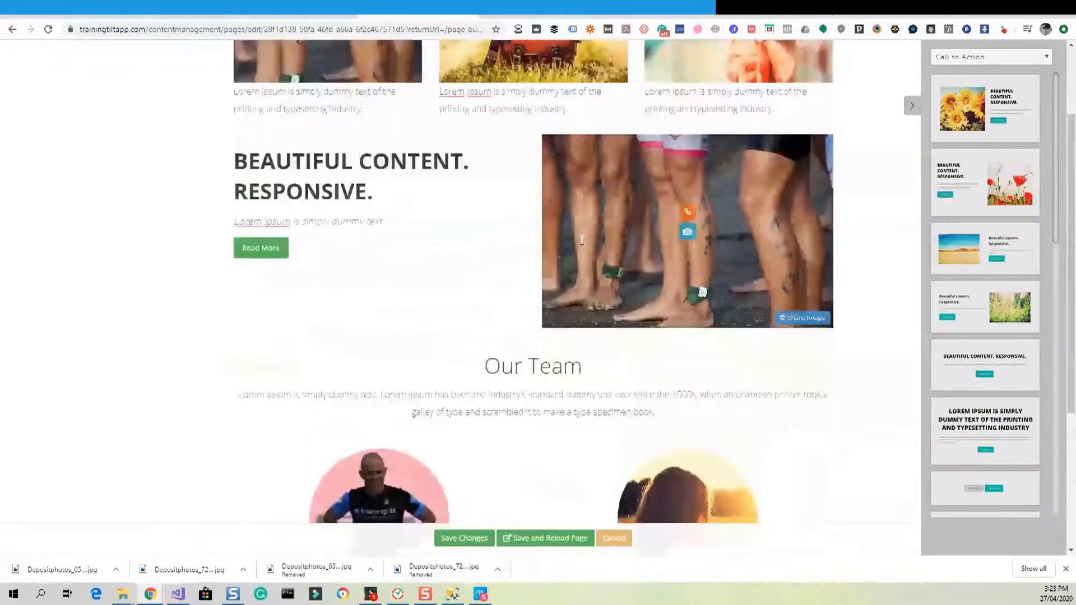
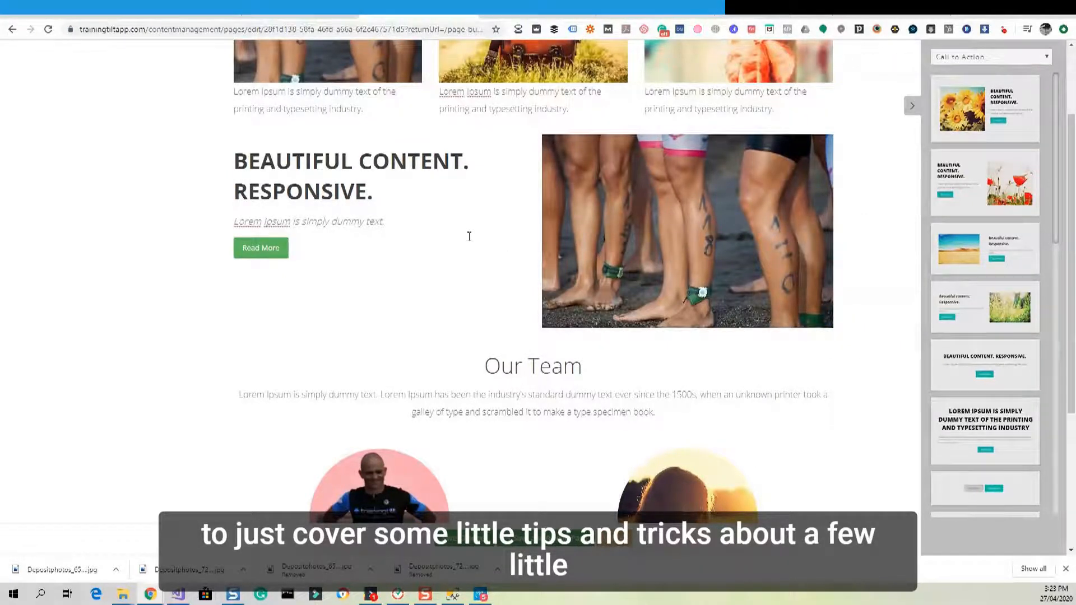
Open the legacy EVERFIT physiotherapy page's content block in the old inline editor.
{"action": "left_click", "coordinate": [431, 222]}
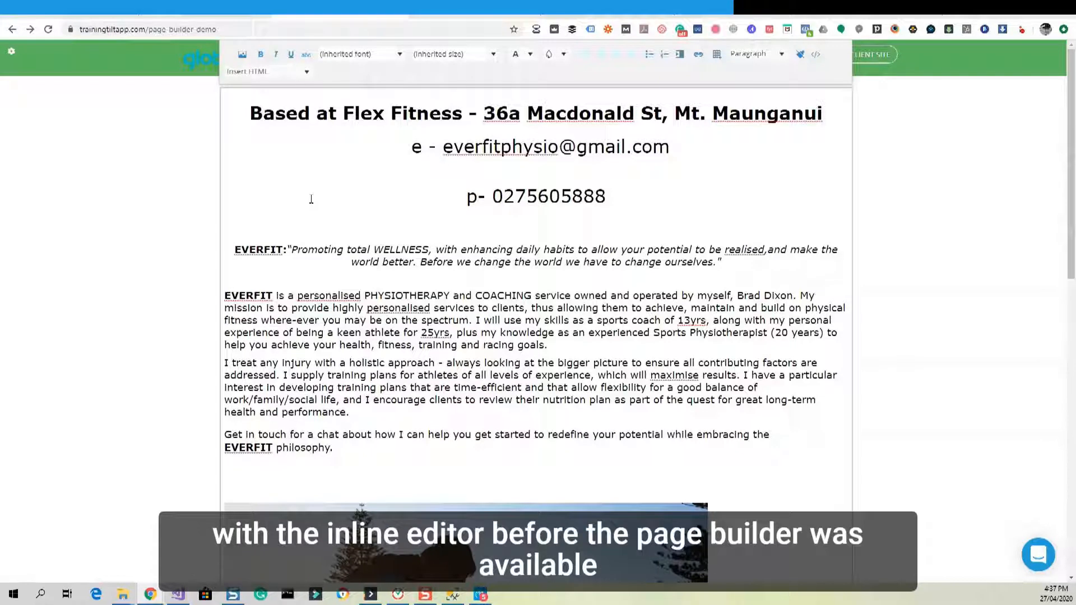
Copy the EVERFIT page's entire HTML source from the View HTML box, then cancel it.
{"action": "left_click", "coordinate": [213, 255]}
{"action": "left_click", "coordinate": [472, 297]}
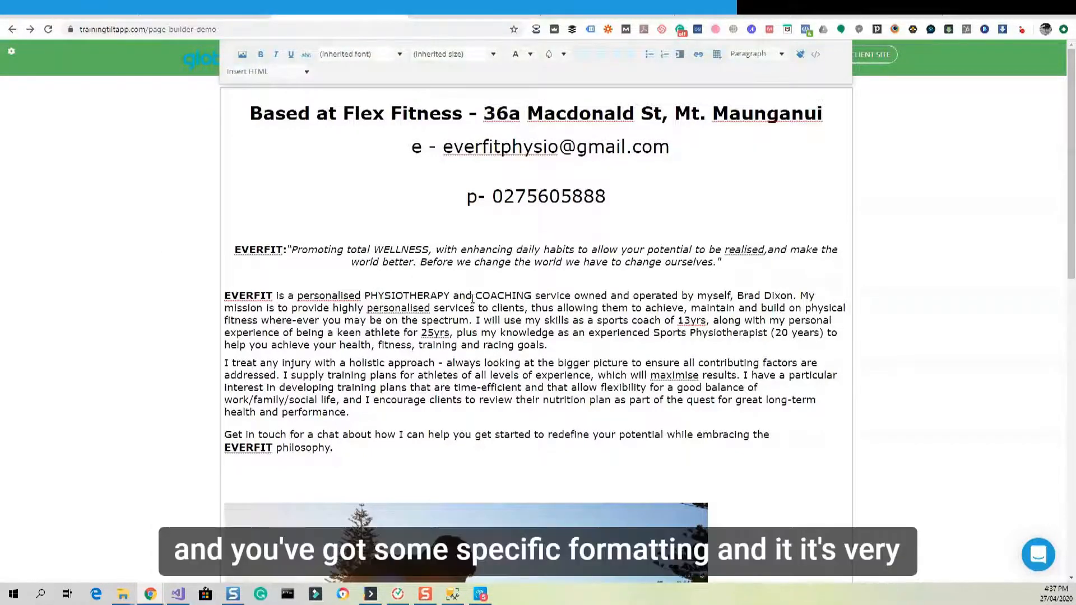
{"action": "scroll", "coordinate": [472, 297], "scroll_direction": "down", "scroll_amount": 10}
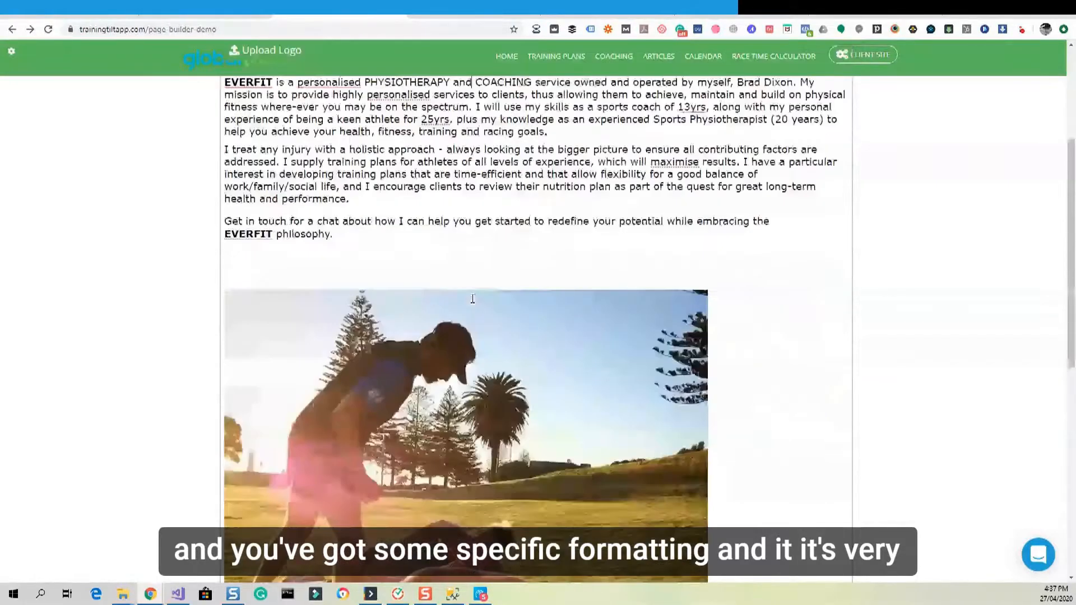
{"action": "scroll", "coordinate": [472, 298], "scroll_direction": "up", "scroll_amount": 4}
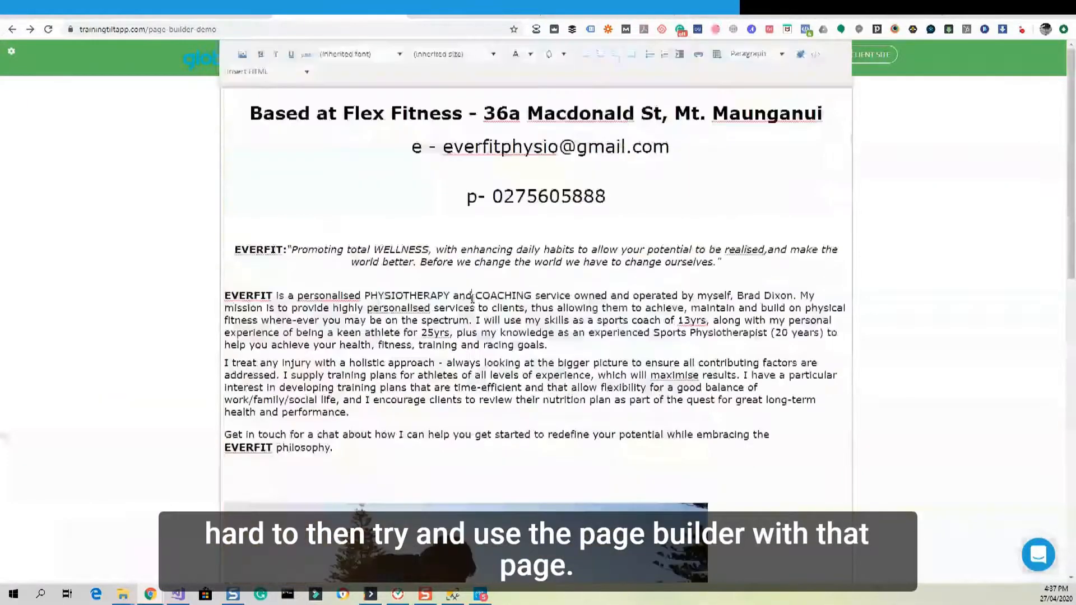
{"action": "left_click", "coordinate": [189, 327]}
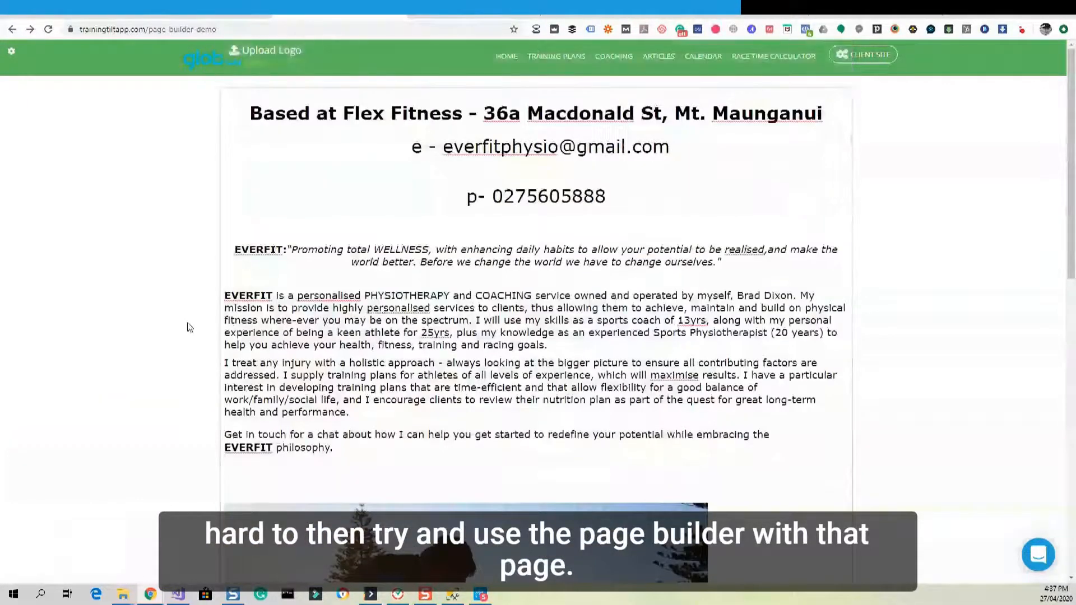
{"action": "left_click", "coordinate": [508, 307]}
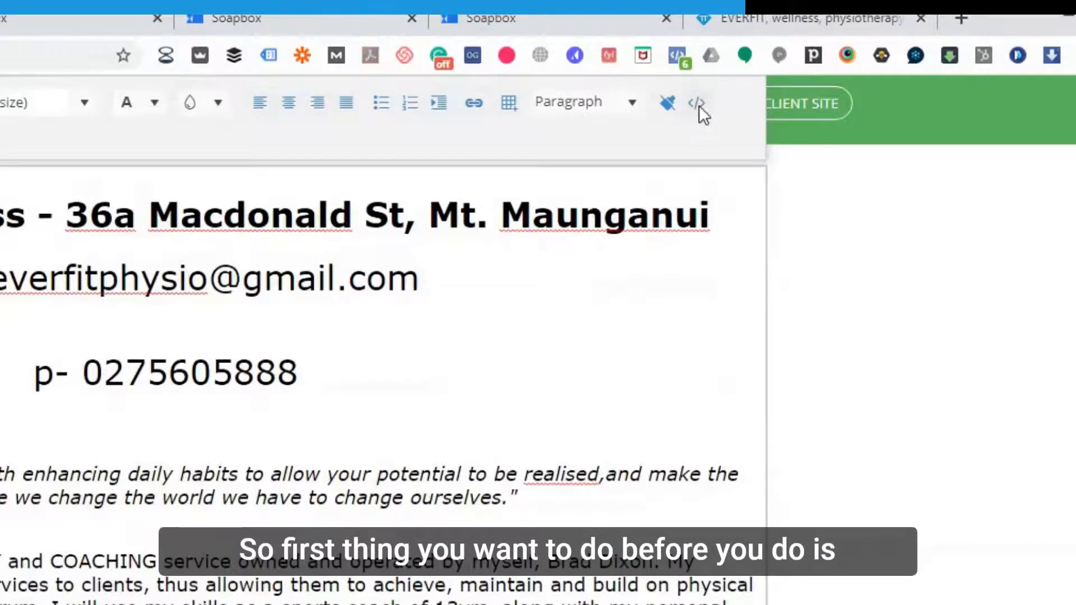
{"action": "left_click", "coordinate": [697, 105]}
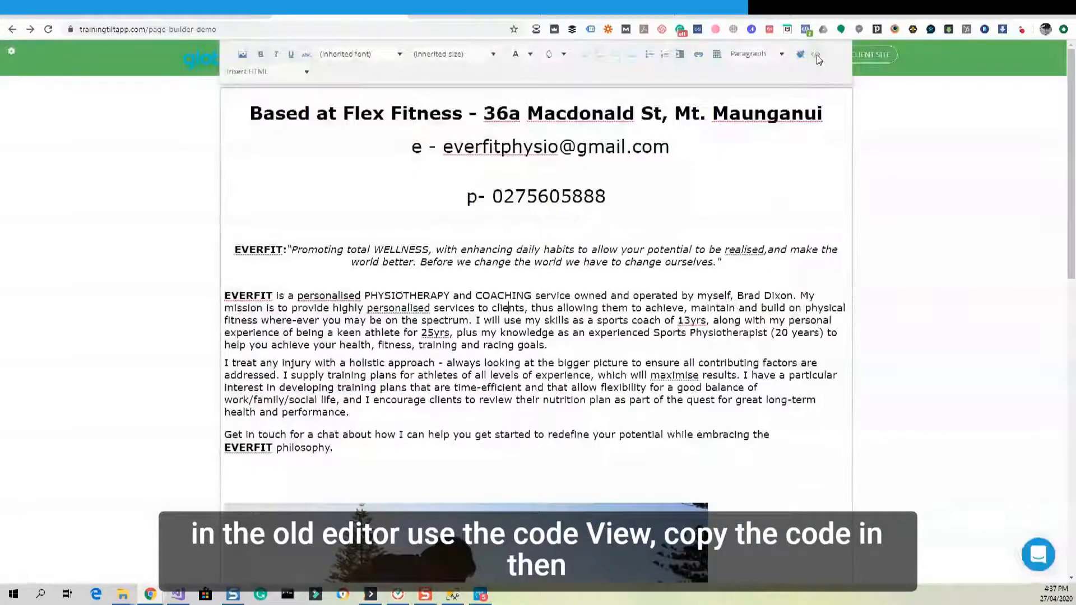
{"action": "left_click", "coordinate": [816, 55]}
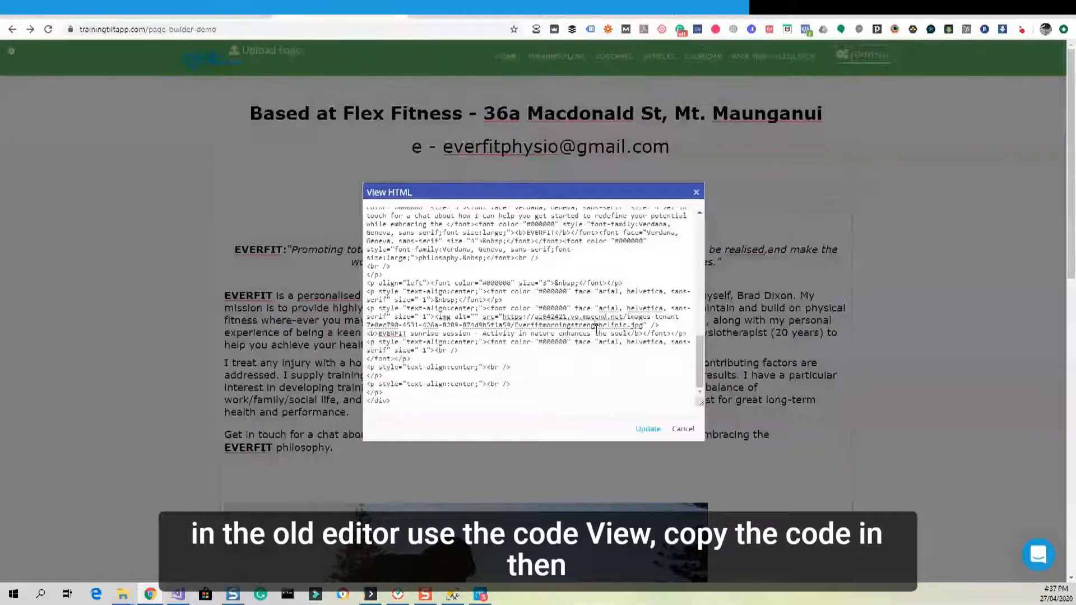
{"action": "key", "text": "ctrl+a"}
{"action": "left_click", "coordinate": [683, 429]}
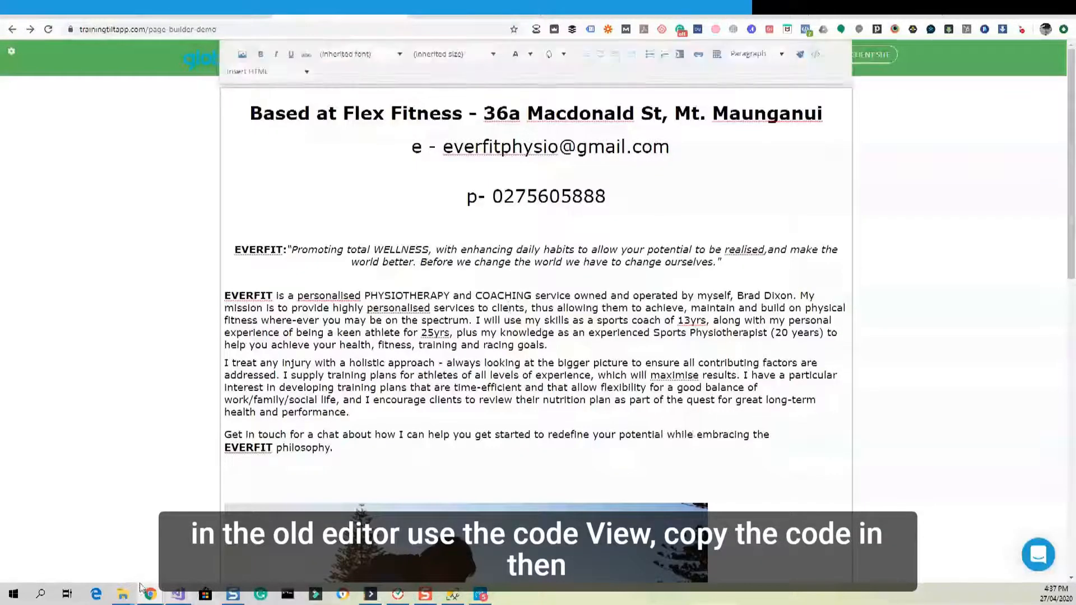
{"action": "left_click", "coordinate": [40, 595]}
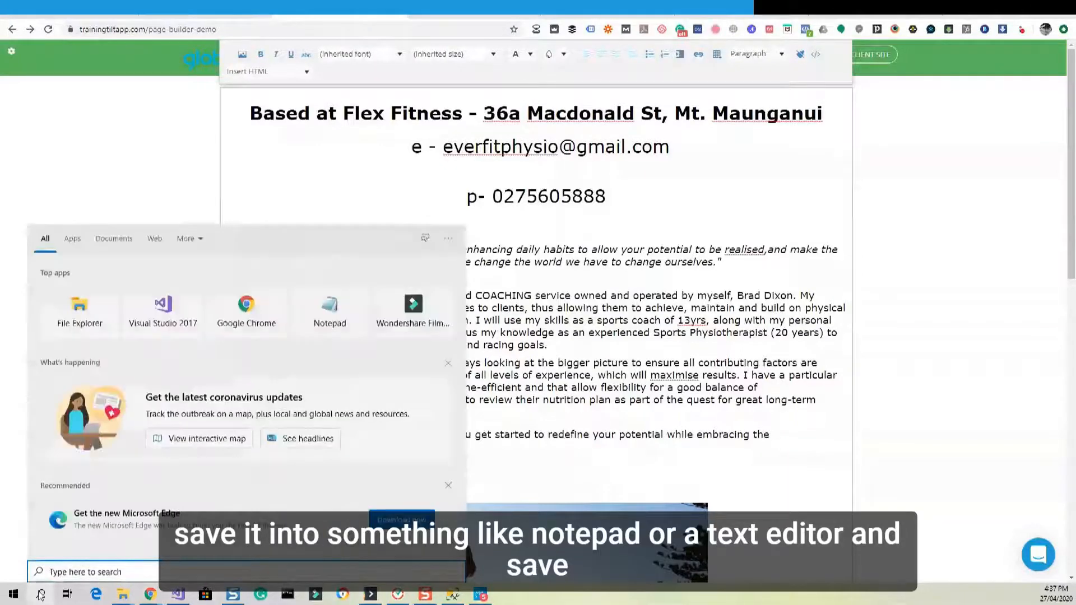
{"action": "type", "text": "note"}
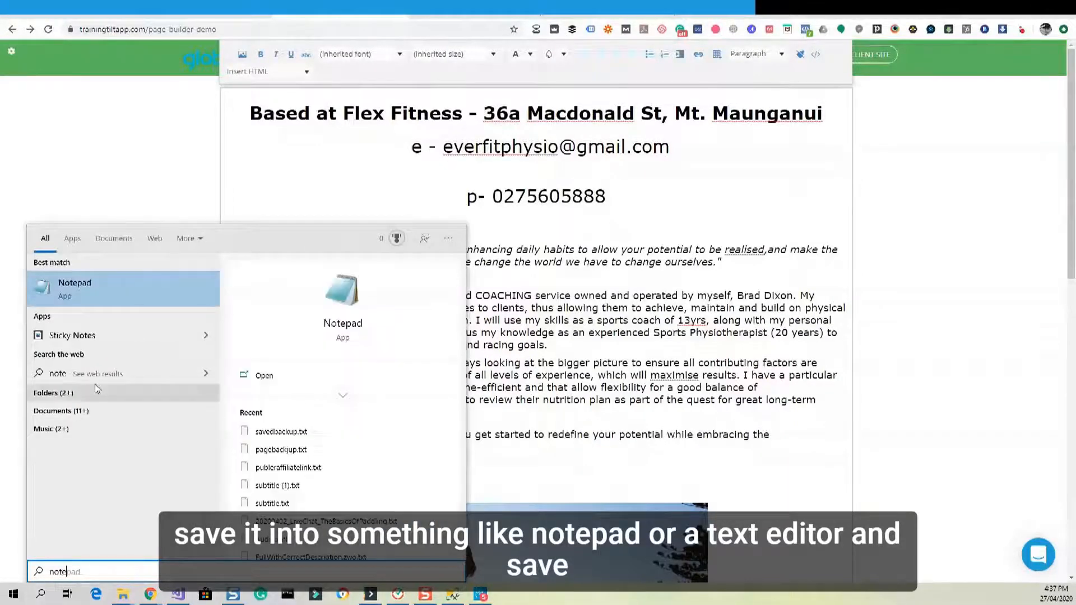
{"action": "left_click", "coordinate": [112, 285]}
{"action": "key", "text": "ctrl+v"}
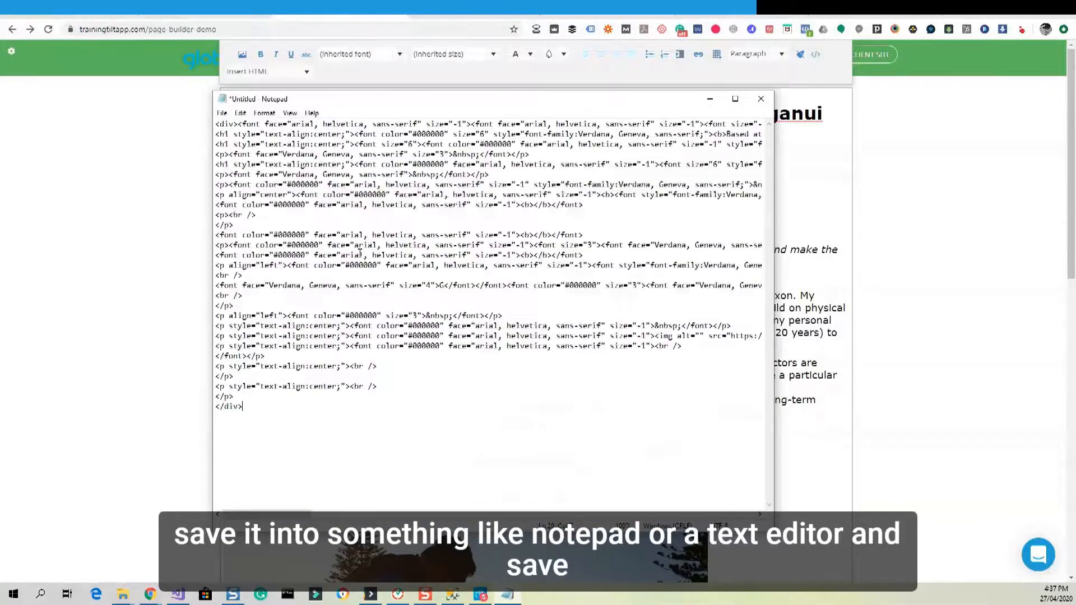
{"action": "left_click", "coordinate": [760, 99]}
{"action": "left_click", "coordinate": [558, 298]}
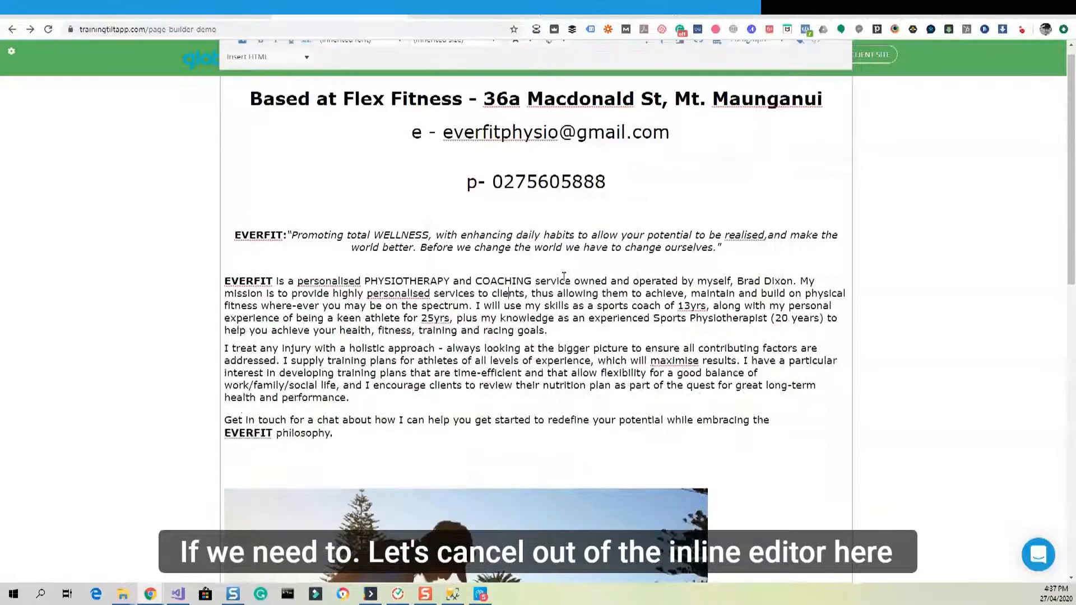
Cancel the inline editor and confirm discarding the edits.
{"action": "scroll", "coordinate": [564, 276], "scroll_direction": "down", "scroll_amount": 8}
{"action": "left_click", "coordinate": [264, 445]}
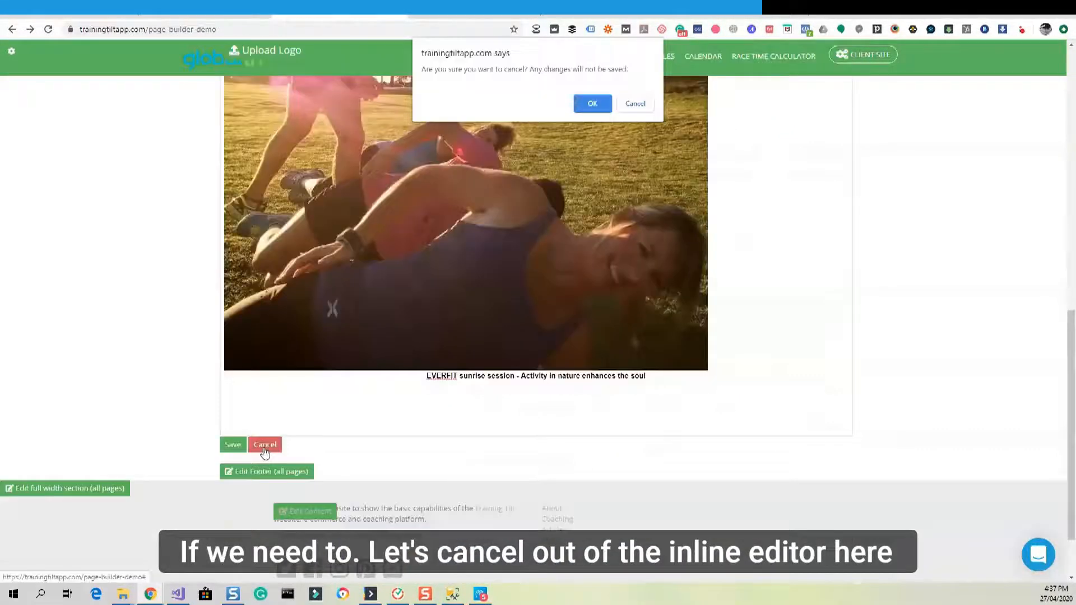
{"action": "key", "text": "Return"}
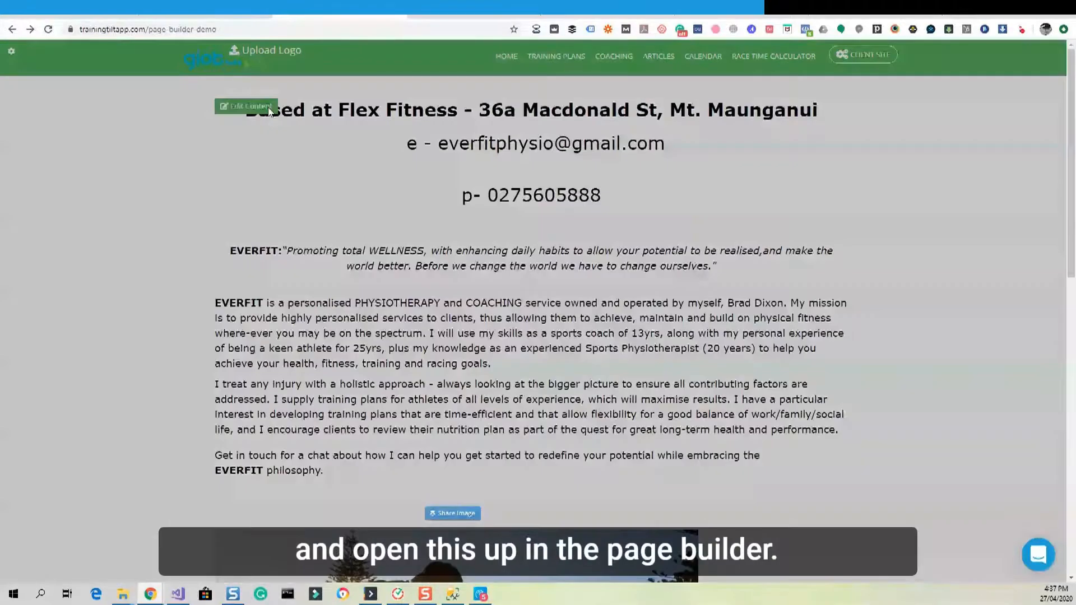
Reopen the EVERFIT content in the new Page Builder, with legacy text in one block.
{"action": "left_click", "coordinate": [280, 116]}
{"action": "left_click", "coordinate": [644, 163]}
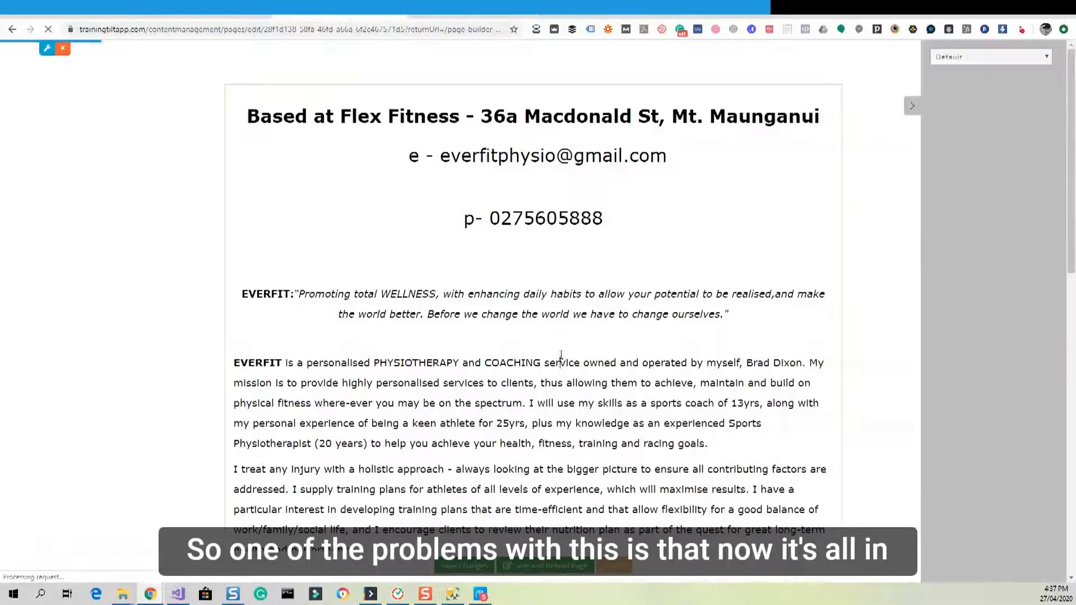
{"action": "scroll", "coordinate": [561, 355], "scroll_direction": "down", "scroll_amount": 3}
{"action": "scroll", "coordinate": [561, 355], "scroll_direction": "down", "scroll_amount": 7}
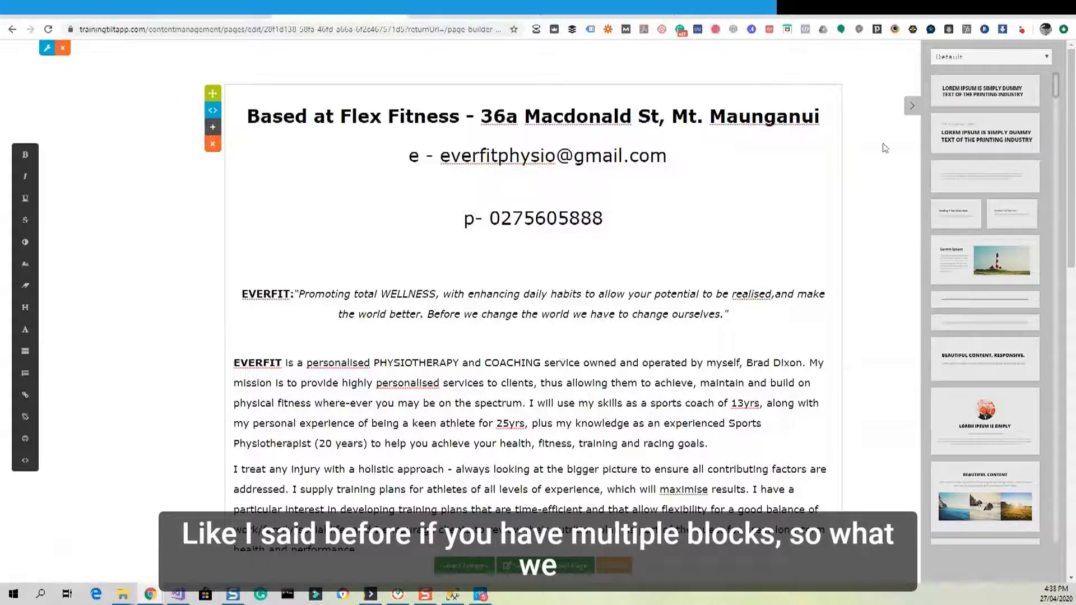
Add a text block above the address heading and paste the address line into it.
{"action": "left_click_drag", "start_coordinate": [975, 178], "coordinate": [518, 93]}
{"action": "triple_click", "coordinate": [507, 114]}
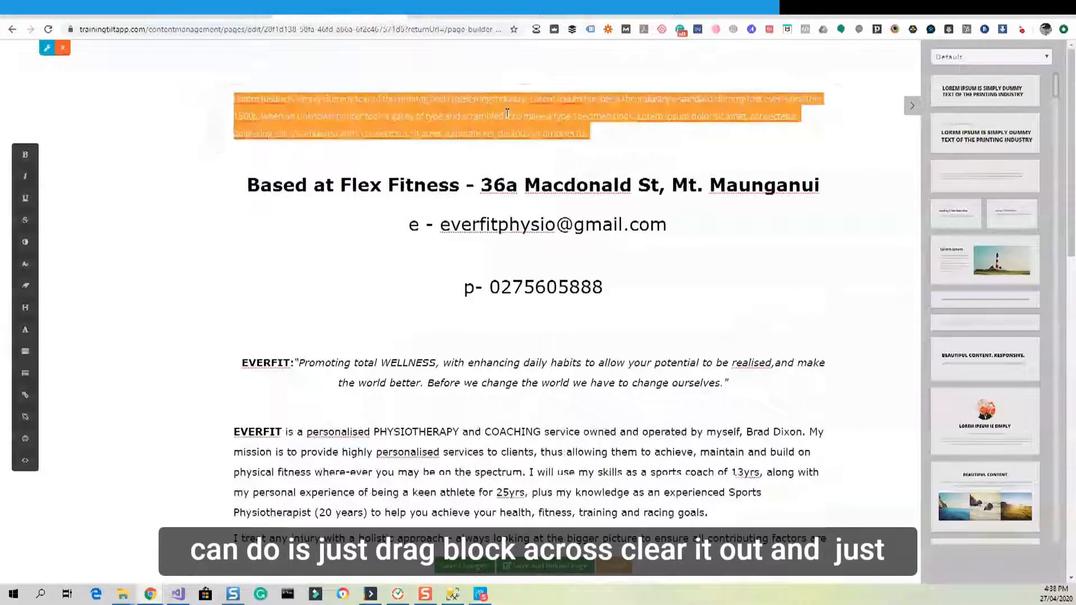
{"action": "key", "text": "BackSpace"}
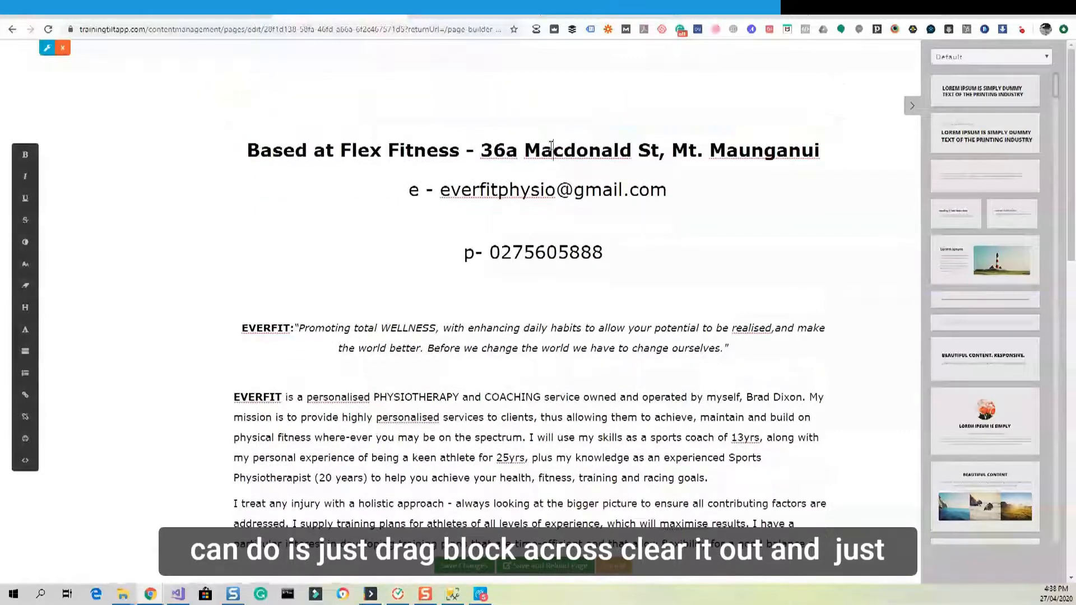
{"action": "triple_click", "coordinate": [551, 147]}
{"action": "key", "text": "ctrl+c"}
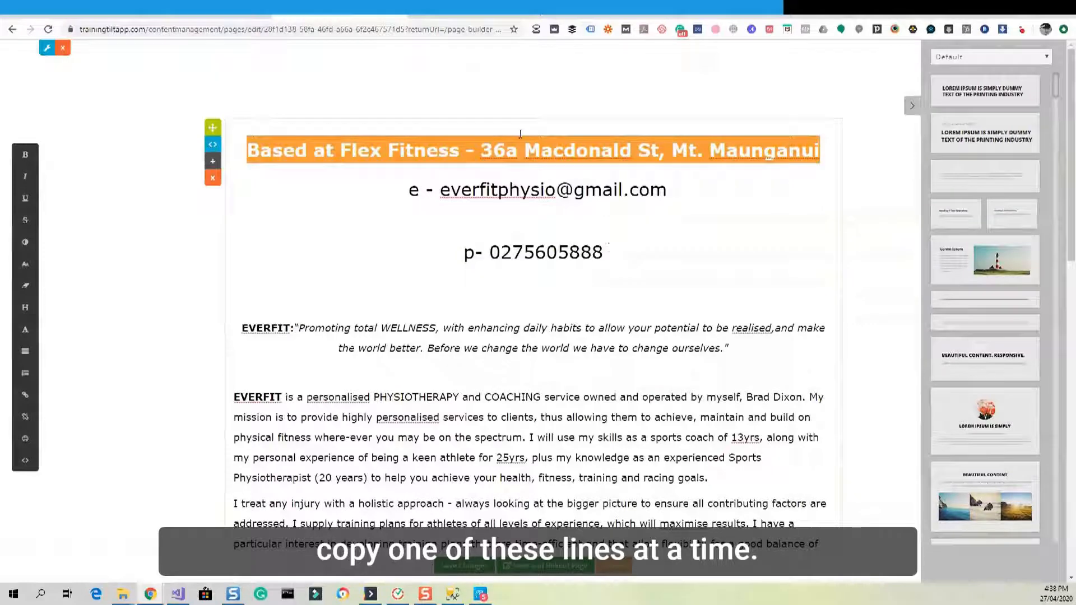
{"action": "left_click", "coordinate": [443, 93]}
{"action": "key", "text": "ctrl+v"}
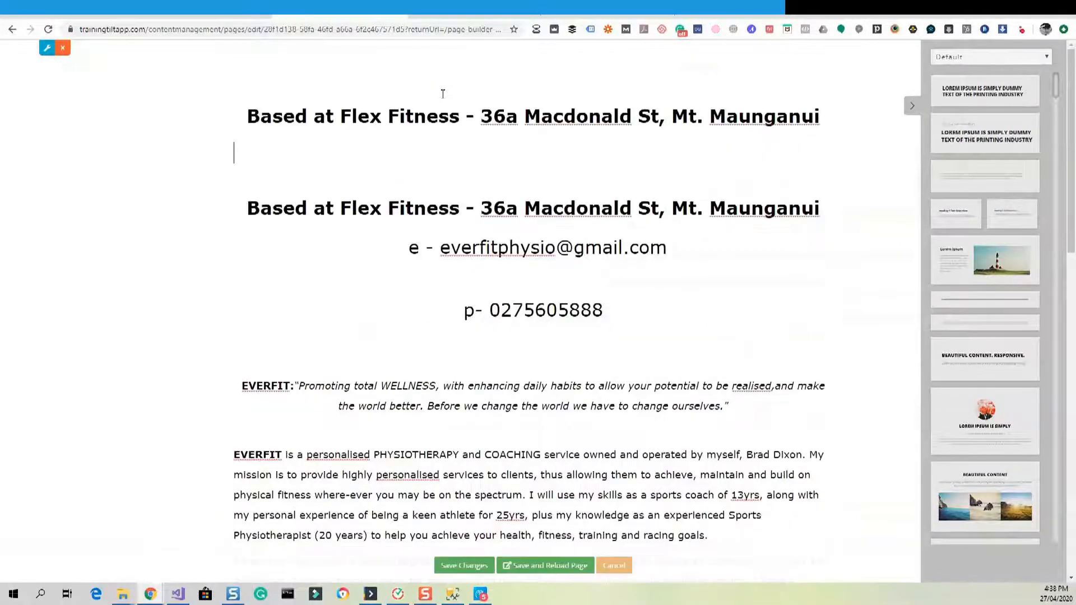
{"action": "key", "text": "ctrl+z"}
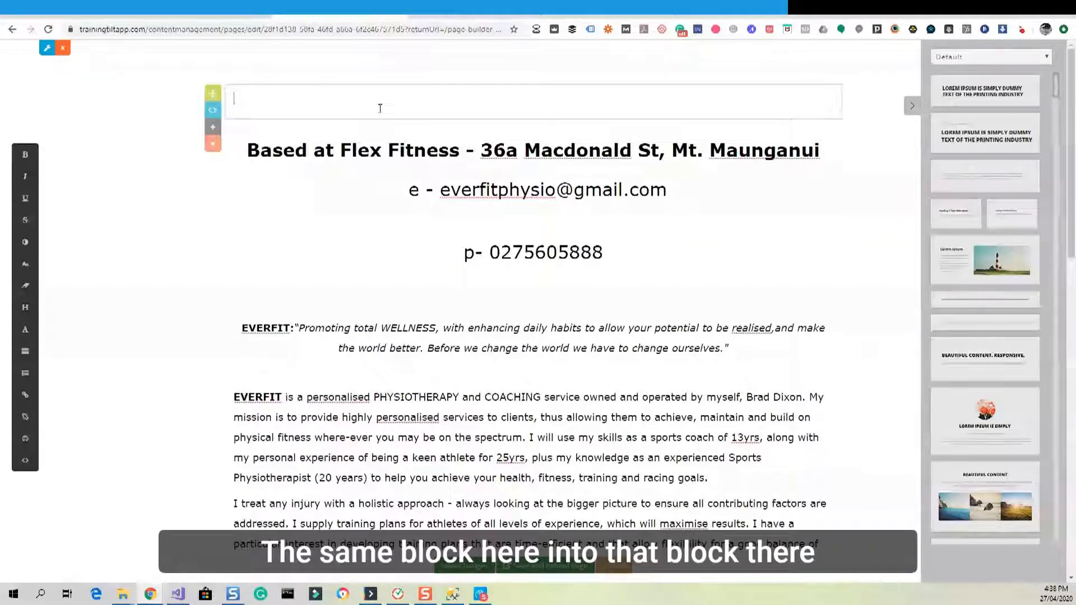
{"action": "key", "text": "ctrl+v"}
Paste the e-mail and phone lines as the second and third lines of the new block.
{"action": "left_click_drag", "start_coordinate": [410, 189], "coordinate": [706, 189]}
{"action": "key", "text": "ctrl+c"}
{"action": "left_click", "coordinate": [462, 102]}
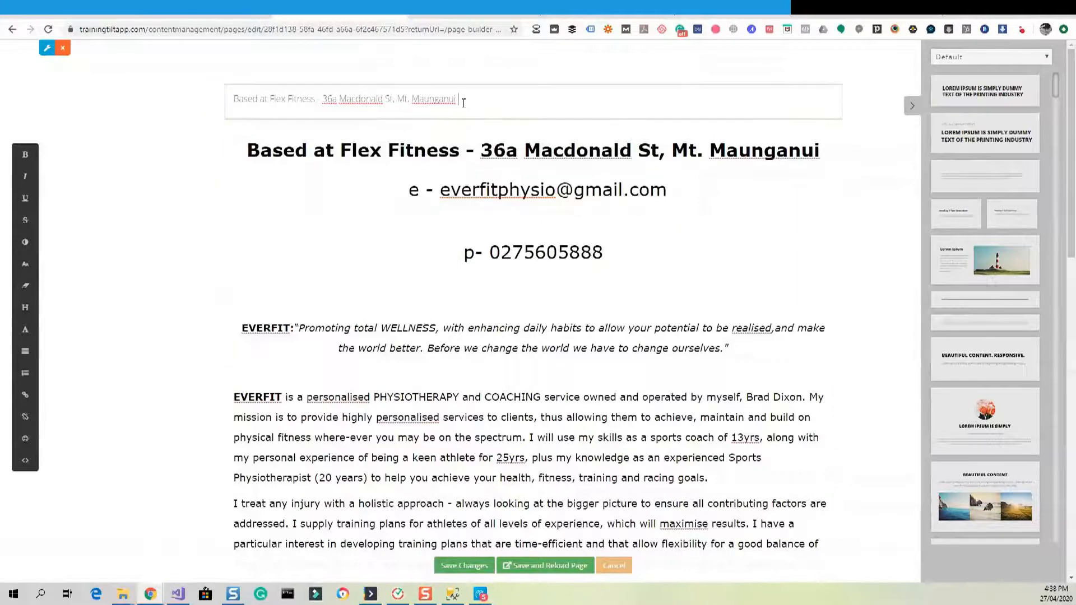
{"action": "key", "text": "Return"}
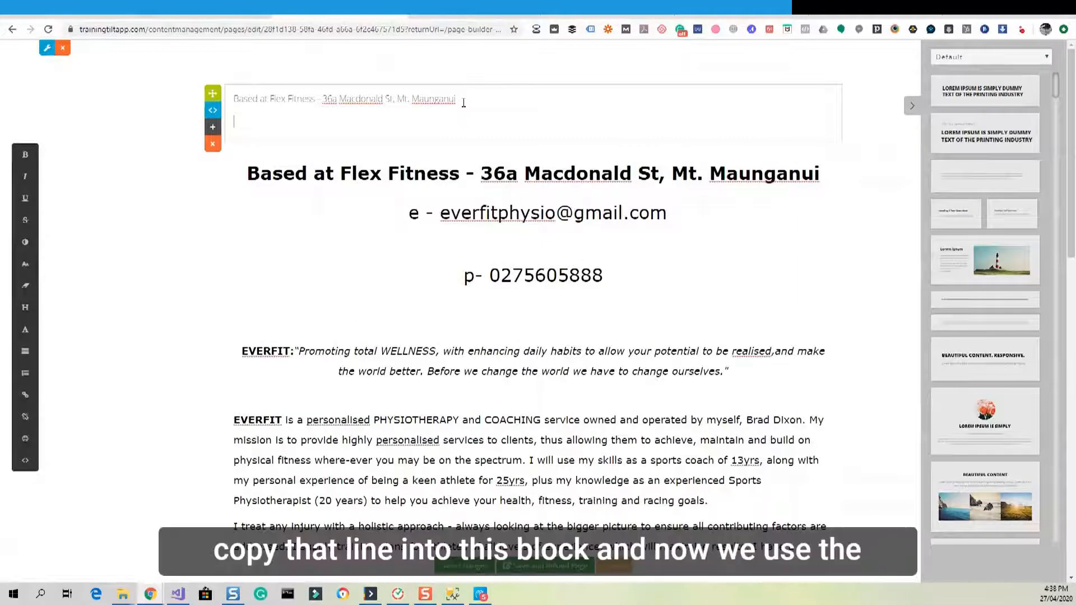
{"action": "key", "text": "ctrl+v"}
{"action": "left_click_drag", "start_coordinate": [604, 275], "coordinate": [464, 275]}
{"action": "key", "text": "ctrl+c"}
{"action": "left_click", "coordinate": [409, 120]}
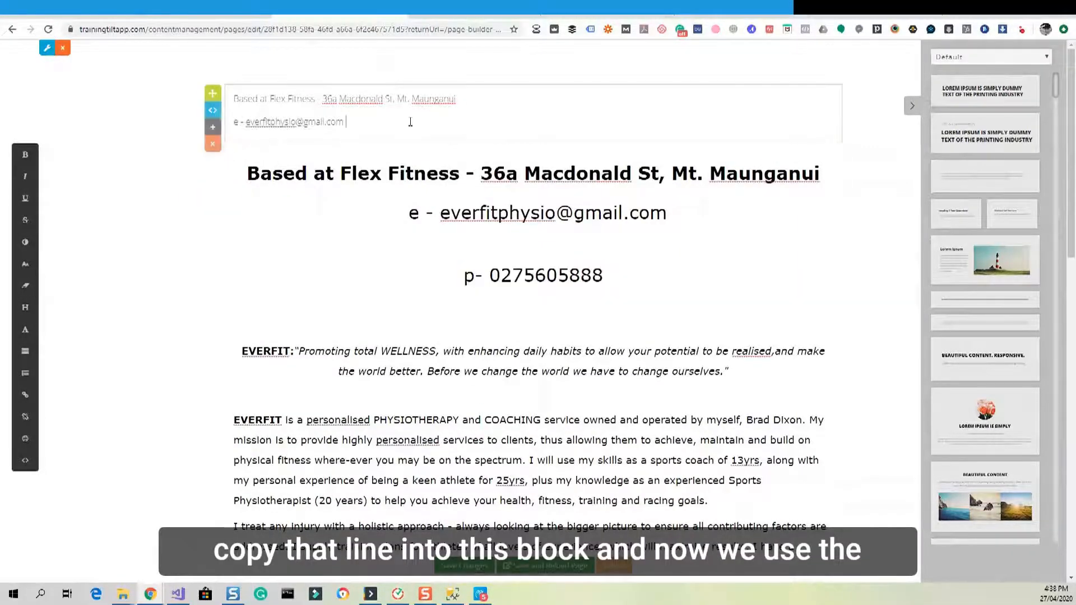
{"action": "key", "text": "Return"}
{"action": "key", "text": "ctrl+v"}
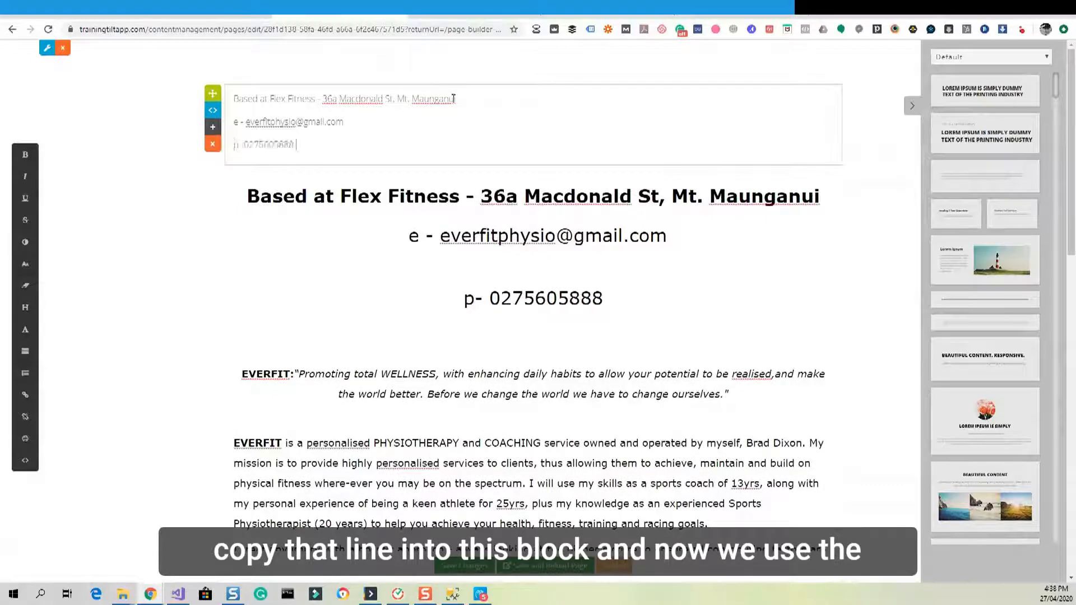
Style the address as Heading 1, e-mail as Heading 2 and phone as Heading 3.
{"action": "left_click_drag", "start_coordinate": [458, 99], "coordinate": [227, 91]}
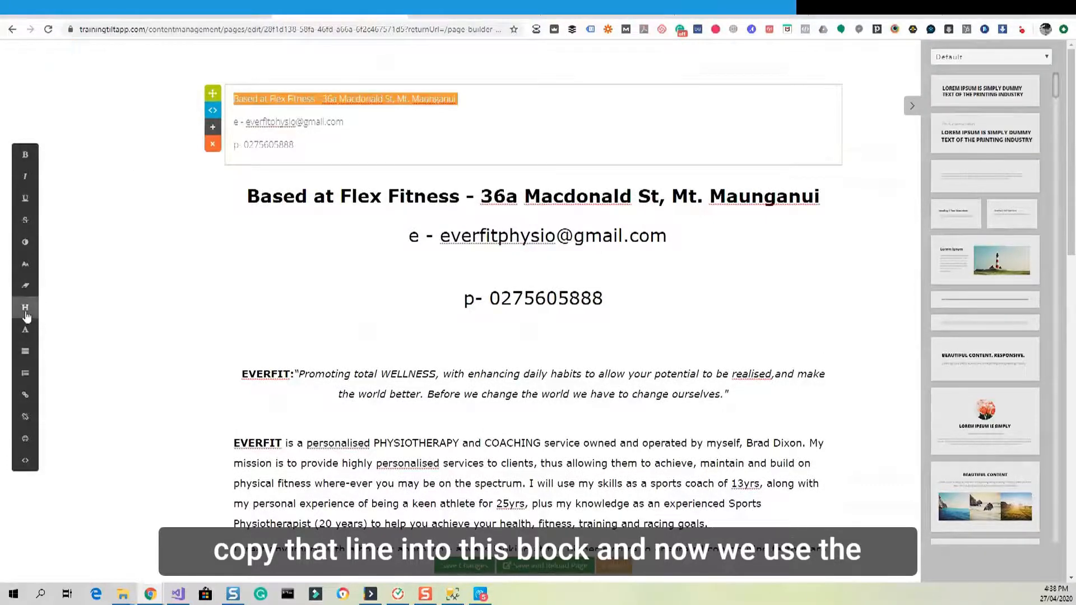
{"action": "left_click", "coordinate": [26, 307]}
{"action": "left_click", "coordinate": [552, 253]}
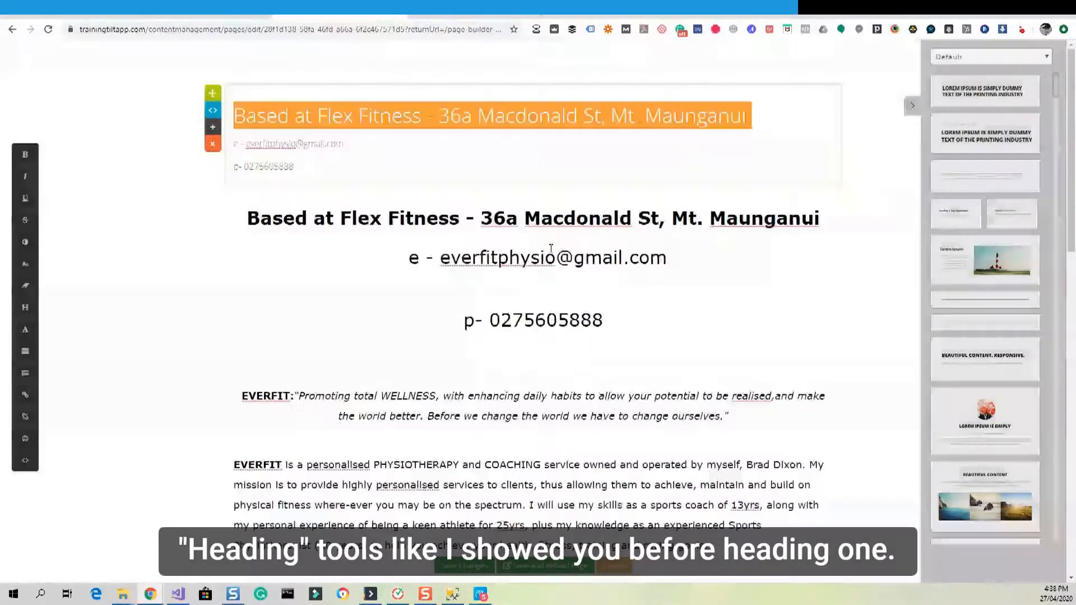
{"action": "left_click_drag", "start_coordinate": [345, 144], "coordinate": [233, 144]}
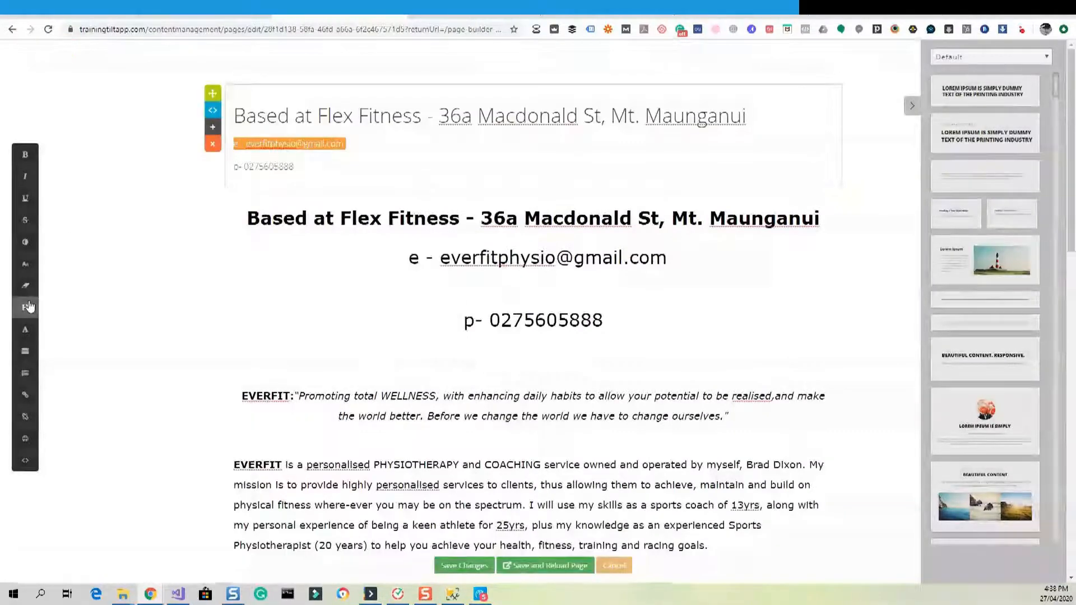
{"action": "left_click", "coordinate": [28, 306]}
{"action": "left_click", "coordinate": [512, 281]}
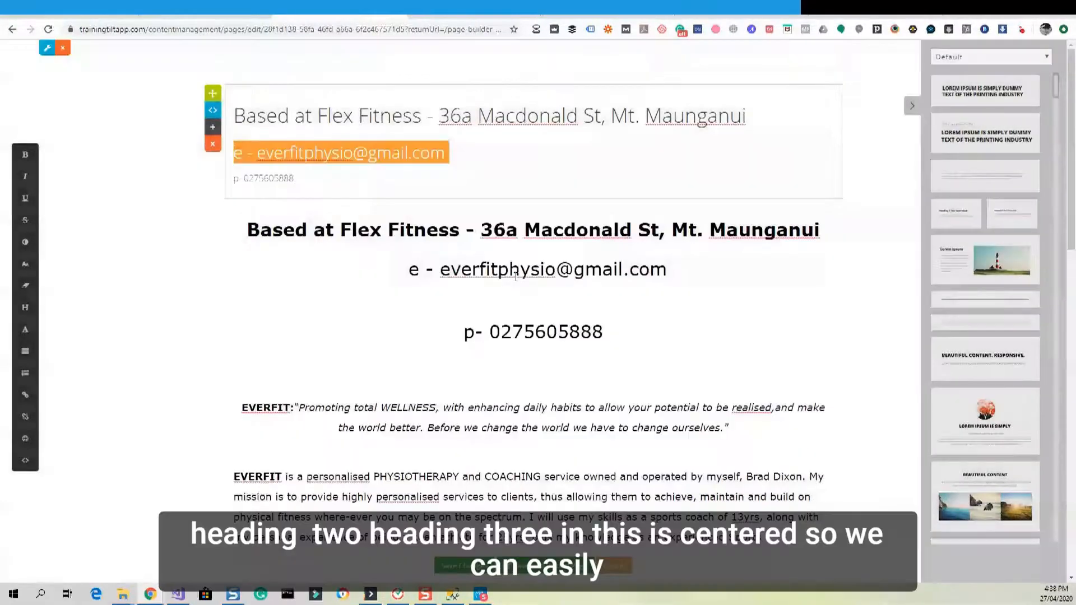
{"action": "left_click_drag", "start_coordinate": [296, 178], "coordinate": [233, 178]}
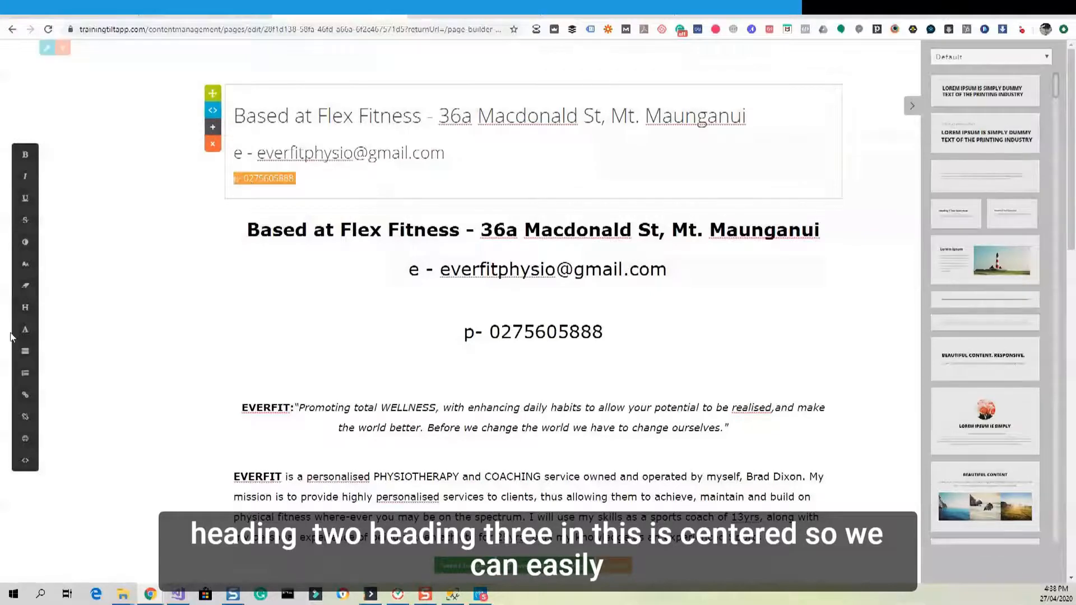
{"action": "left_click", "coordinate": [27, 311]}
{"action": "left_click", "coordinate": [525, 309]}
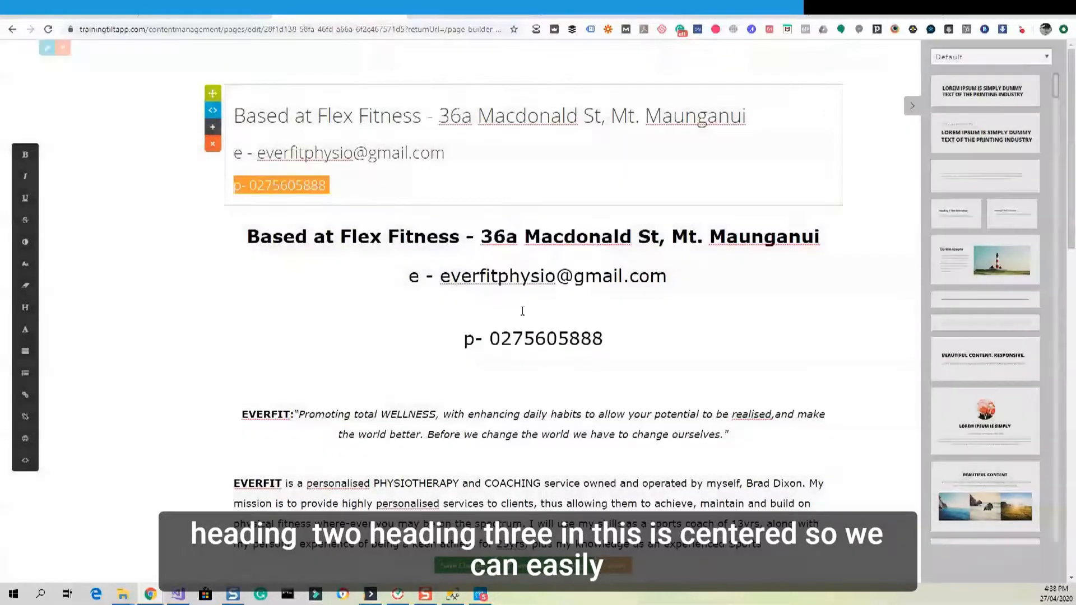
Centre-align all three lines of the new contact block.
{"action": "left_click", "coordinate": [362, 189]}
{"action": "left_click_drag", "start_coordinate": [361, 189], "coordinate": [231, 112]}
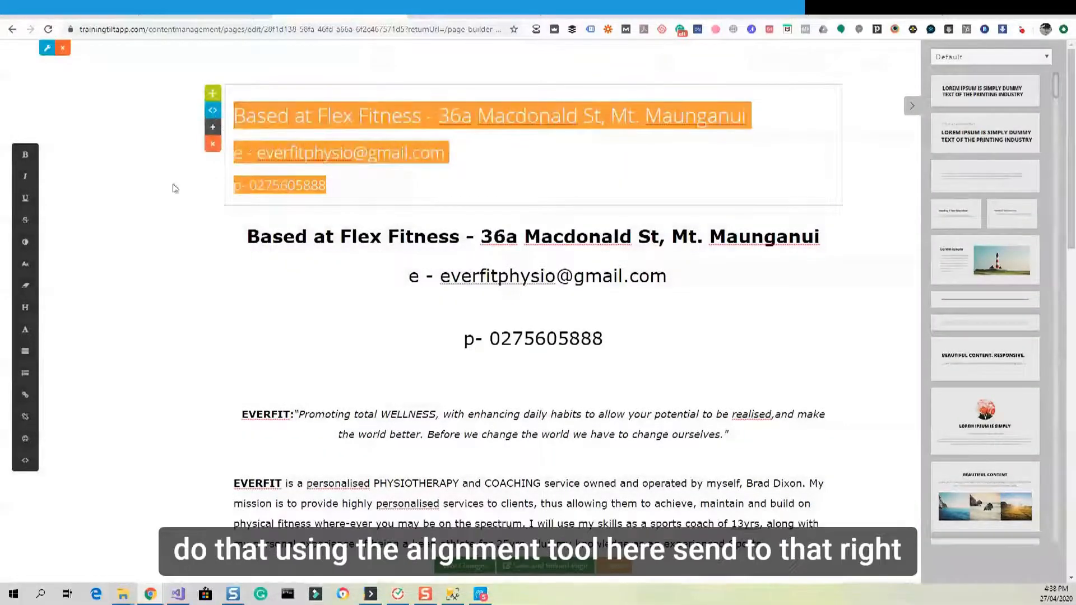
{"action": "left_click", "coordinate": [29, 357]}
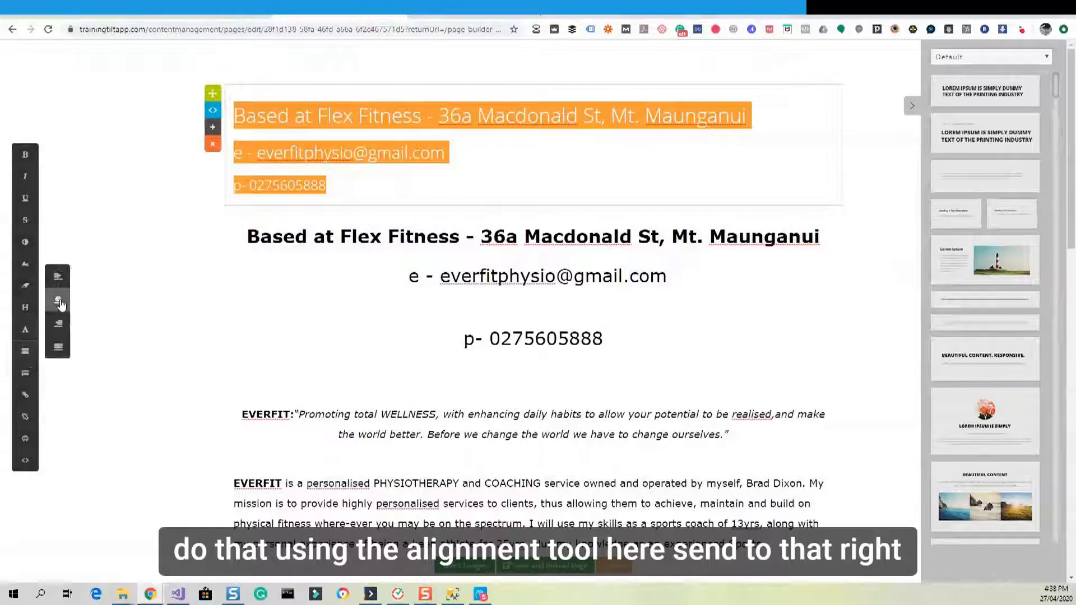
{"action": "left_click", "coordinate": [58, 300]}
{"action": "left_click", "coordinate": [404, 352]}
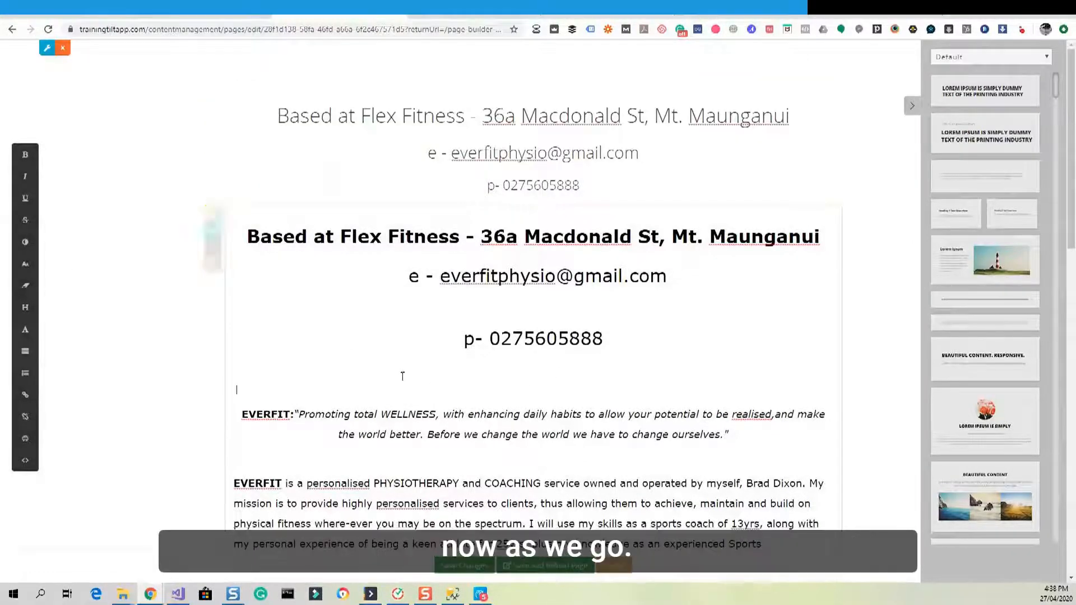
Delete the old duplicate heading, e-mail and phone lines from the legacy text, then add a paragraph block below.
{"action": "left_click_drag", "start_coordinate": [531, 378], "coordinate": [236, 303]}
{"action": "left_click", "coordinate": [606, 324]}
{"action": "left_click_drag", "start_coordinate": [606, 324], "coordinate": [242, 243]}
{"action": "key", "text": "Delete"}
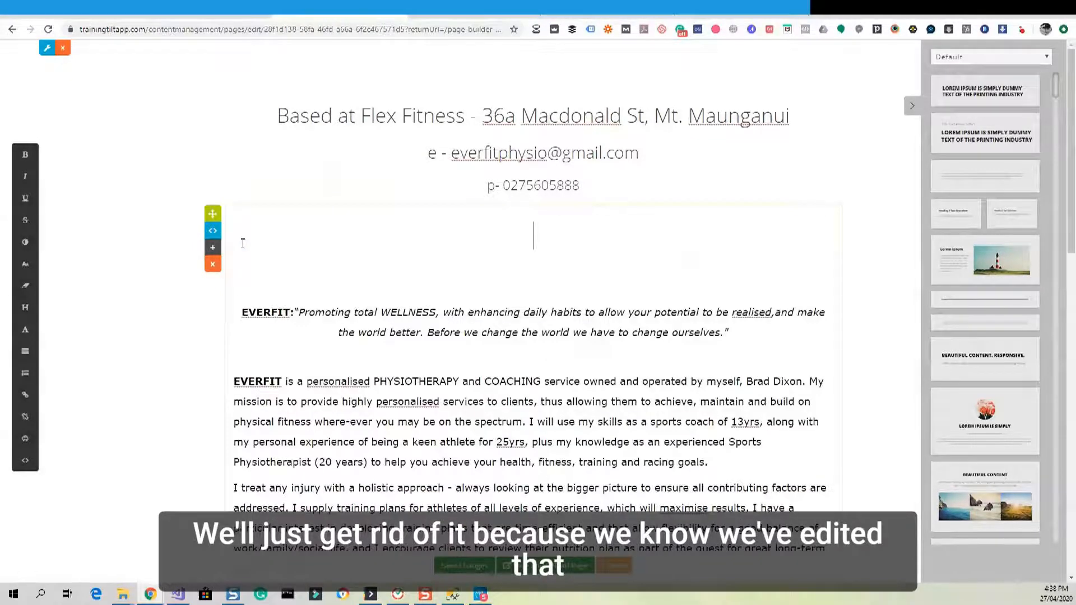
{"action": "left_click", "coordinate": [625, 153]}
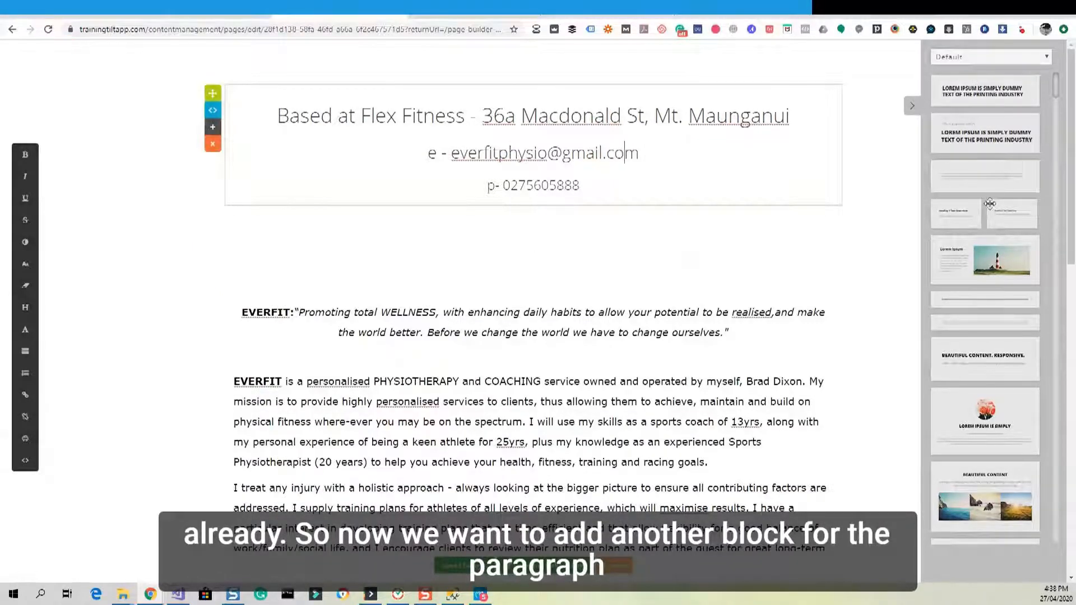
{"action": "left_click_drag", "start_coordinate": [990, 203], "coordinate": [641, 222]}
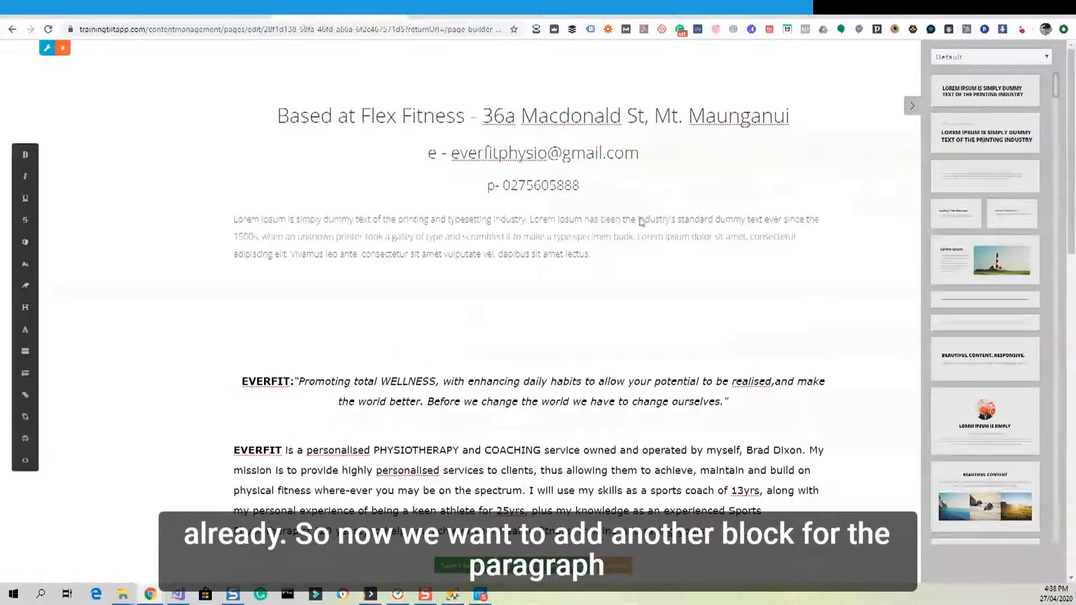
Paste the EVERFIT quote over the placeholder, bolding EVERFIT and italicising the quoted sentence.
{"action": "left_click_drag", "start_coordinate": [727, 402], "coordinate": [245, 377]}
{"action": "key", "text": "ctrl+c"}
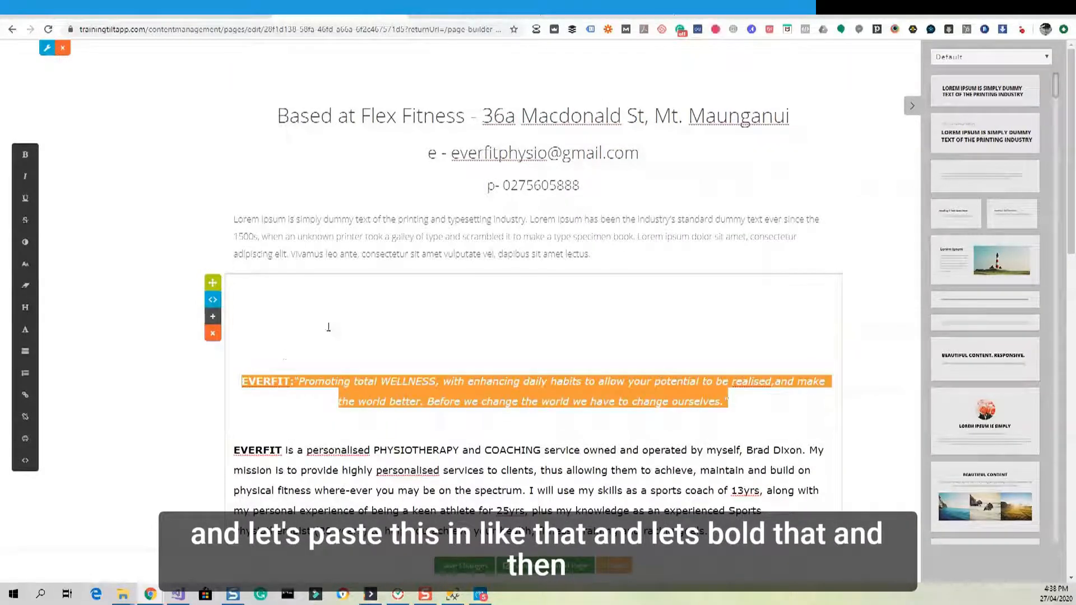
{"action": "left_click_drag", "start_coordinate": [591, 255], "coordinate": [231, 218]}
{"action": "key", "text": "ctrl+v"}
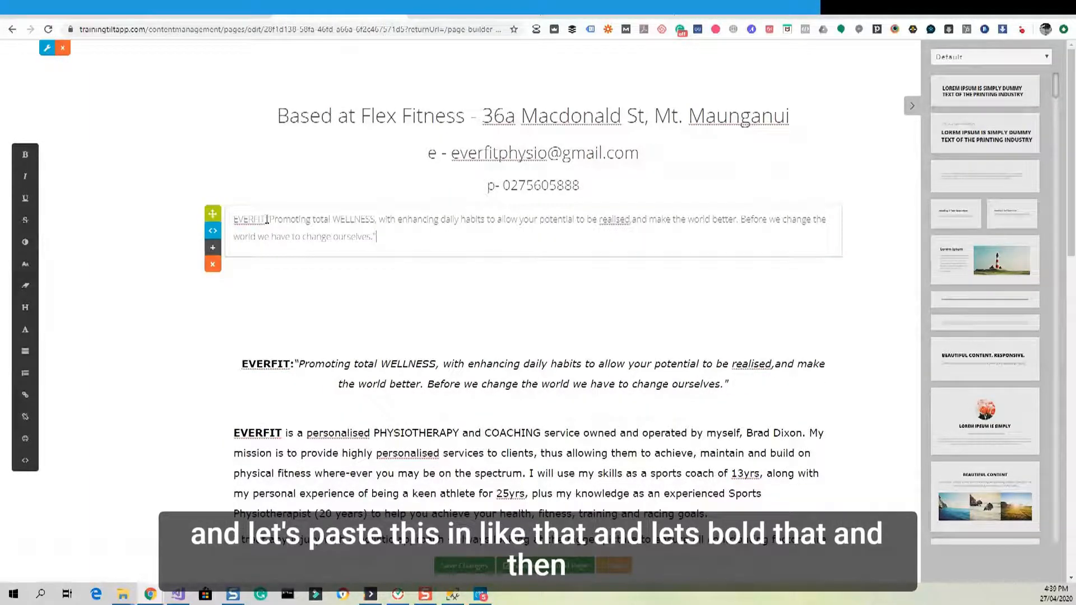
{"action": "double_click", "coordinate": [250, 219]}
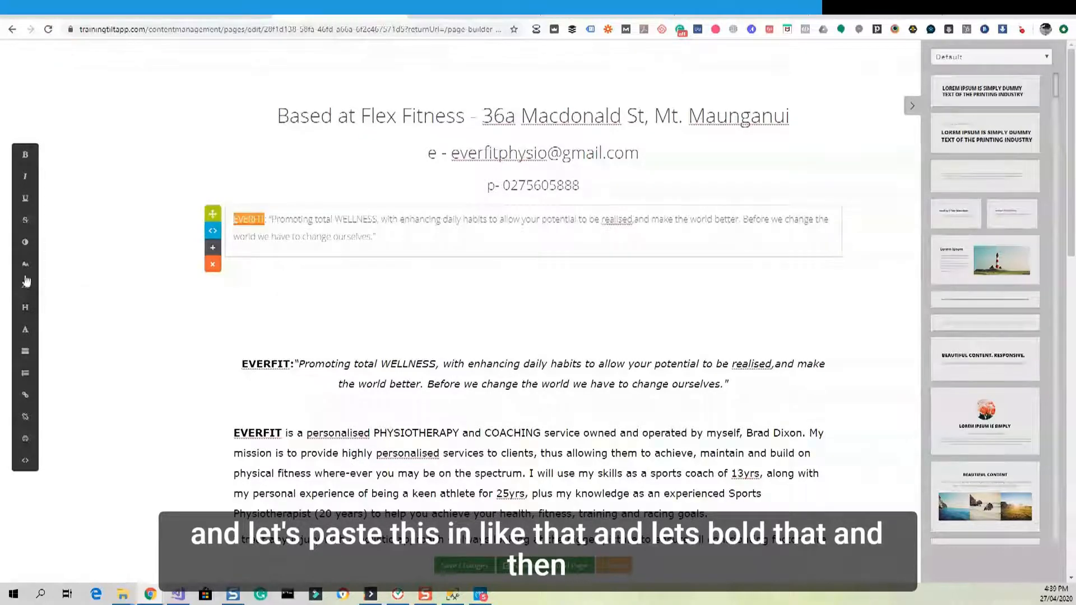
{"action": "left_click", "coordinate": [25, 154]}
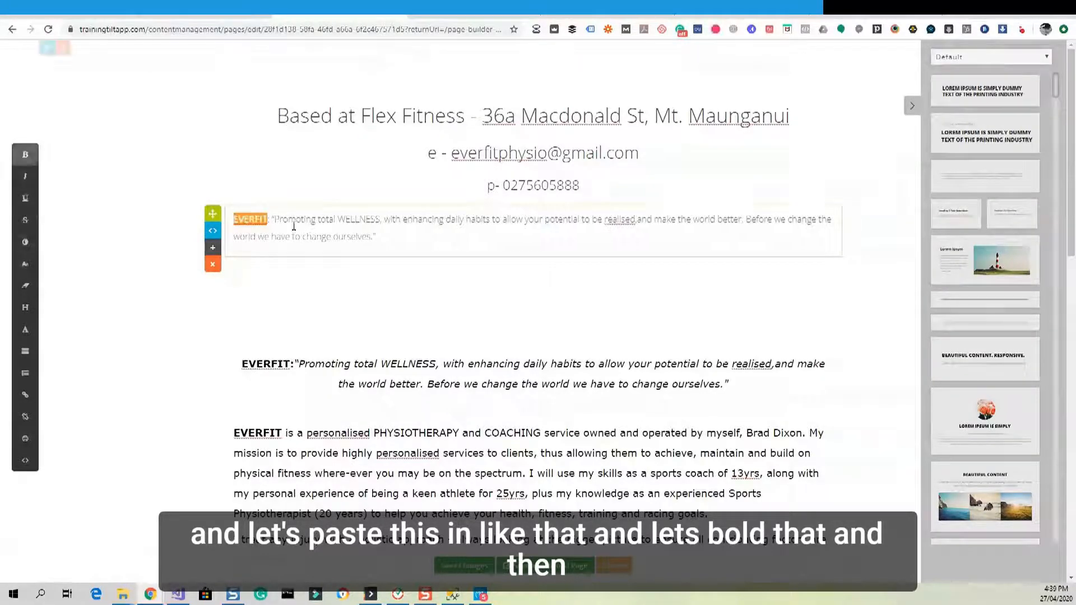
{"action": "left_click_drag", "start_coordinate": [377, 238], "coordinate": [273, 219]}
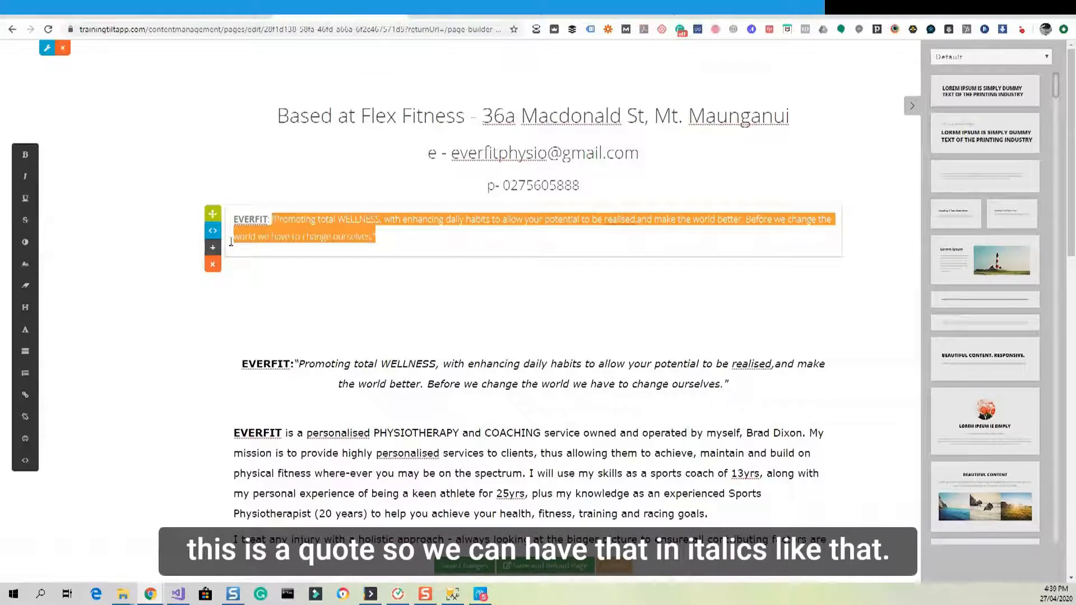
{"action": "left_click", "coordinate": [25, 181]}
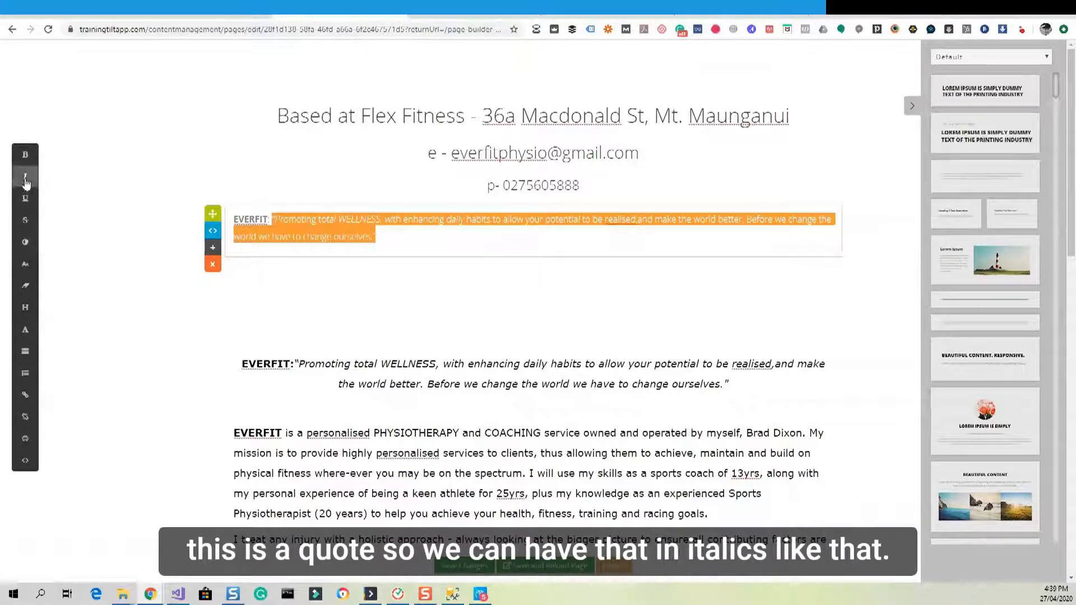
{"action": "left_click", "coordinate": [415, 336]}
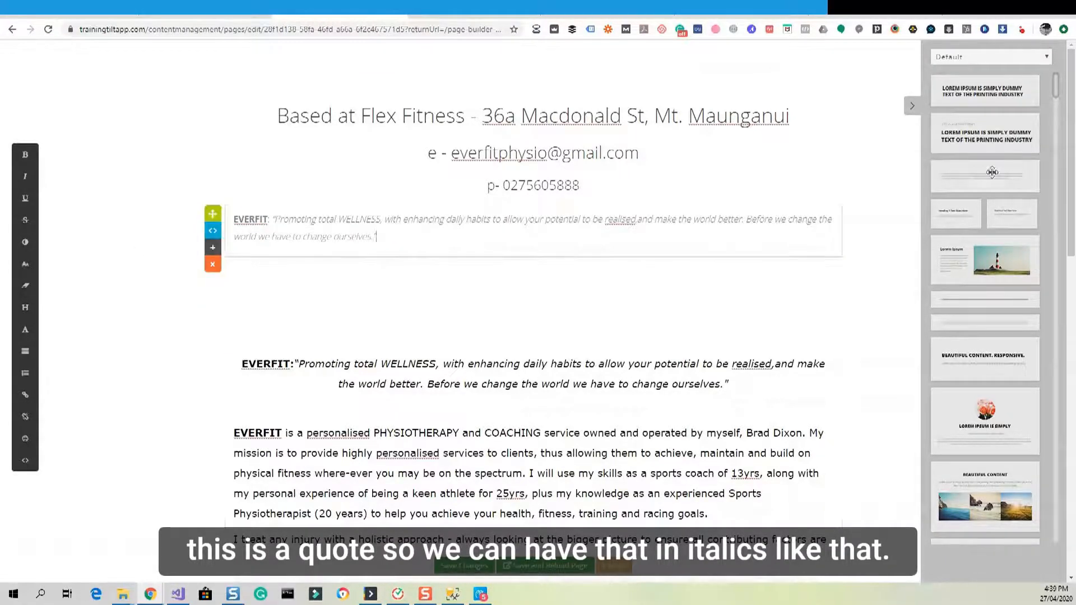
{"action": "left_click_drag", "start_coordinate": [993, 172], "coordinate": [518, 249]}
Delete the old EVERFIT quote and the blank lines above it from the legacy text.
{"action": "left_click_drag", "start_coordinate": [727, 454], "coordinate": [242, 357]}
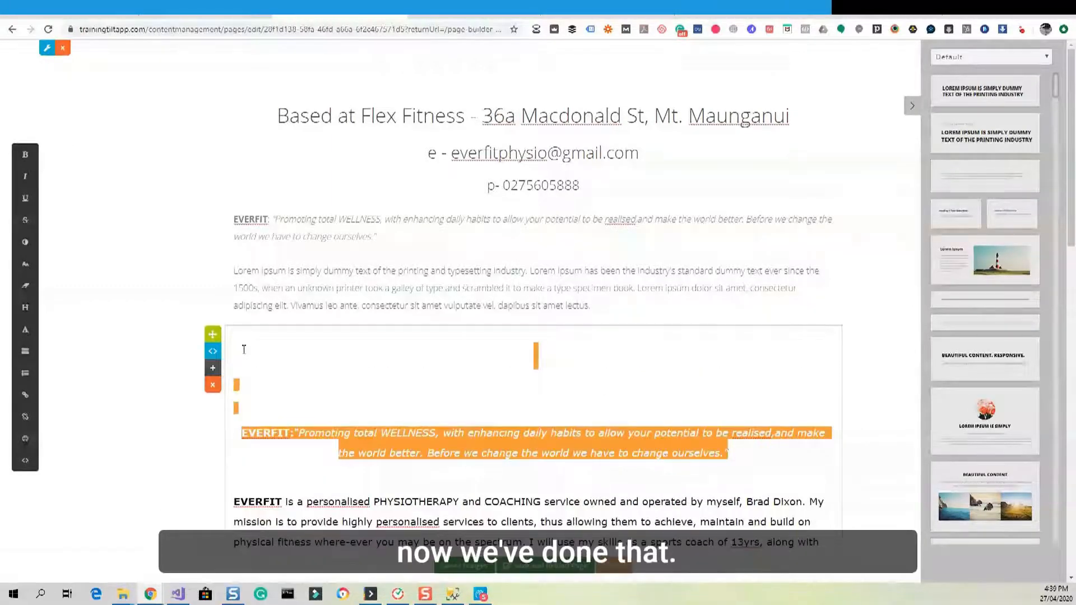
{"action": "key", "text": "BackSpace"}
{"action": "scroll", "coordinate": [288, 372], "scroll_direction": "down", "scroll_amount": 3}
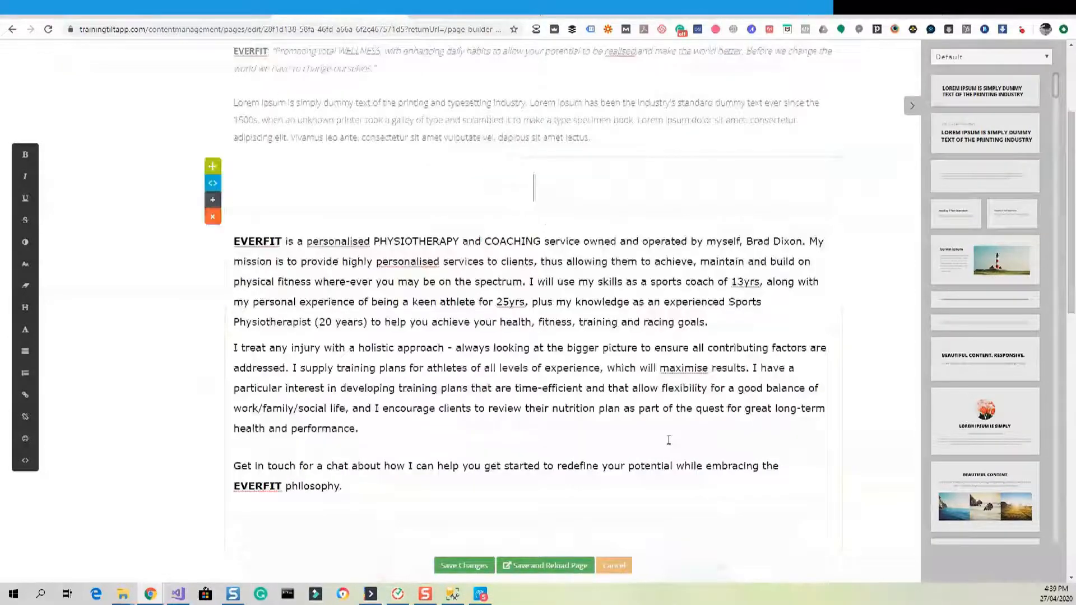
Paste the two EVERFIT introduction paragraphs into the new block and reset their font size via HTML source.
{"action": "left_click_drag", "start_coordinate": [368, 429], "coordinate": [238, 241]}
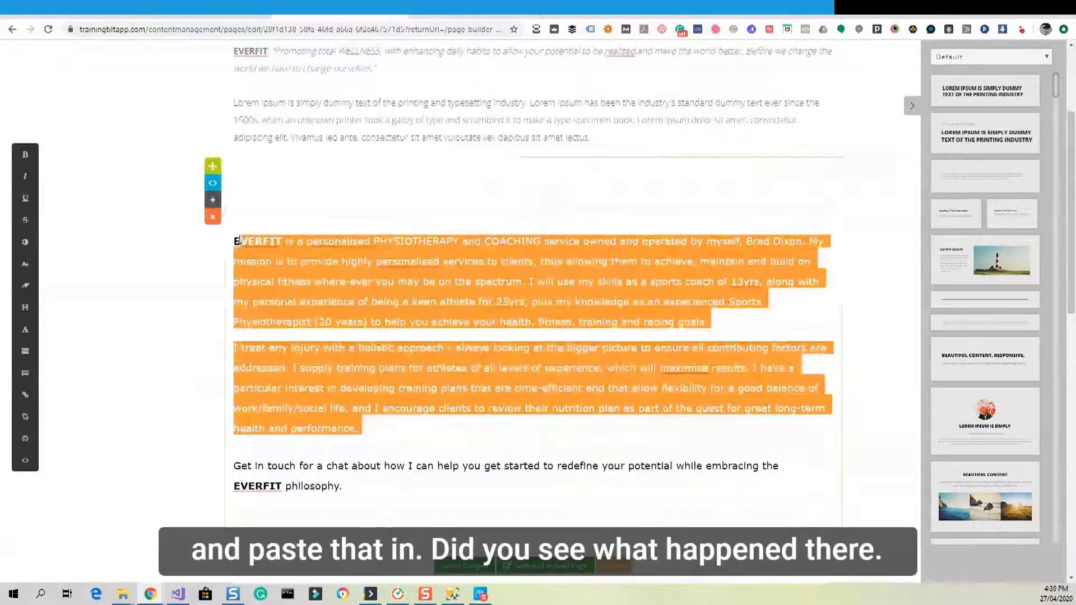
{"action": "left_click", "coordinate": [481, 120]}
{"action": "key", "text": "ctrl+a"}
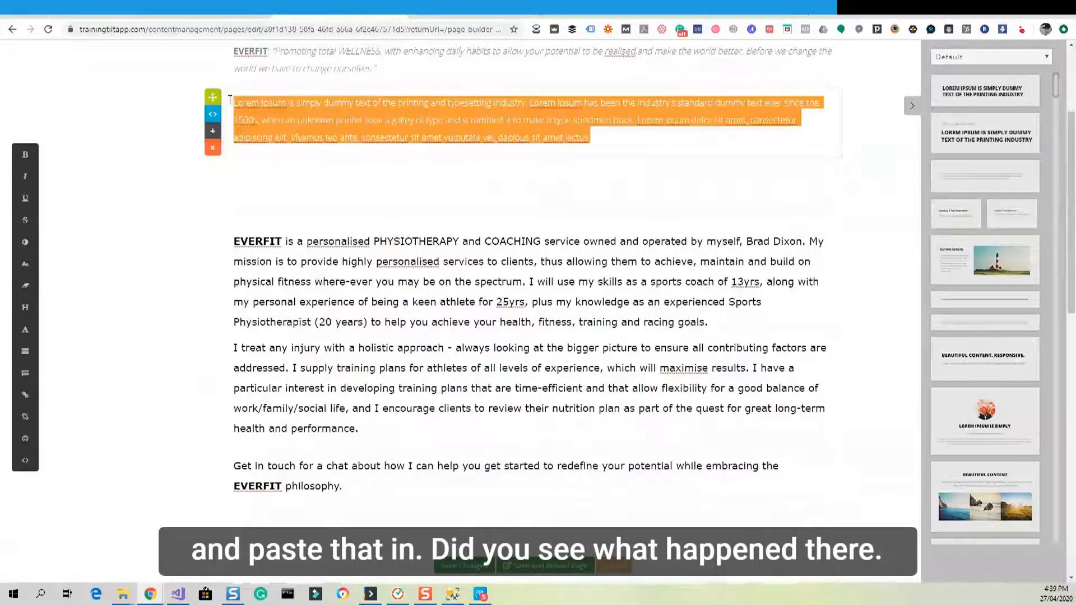
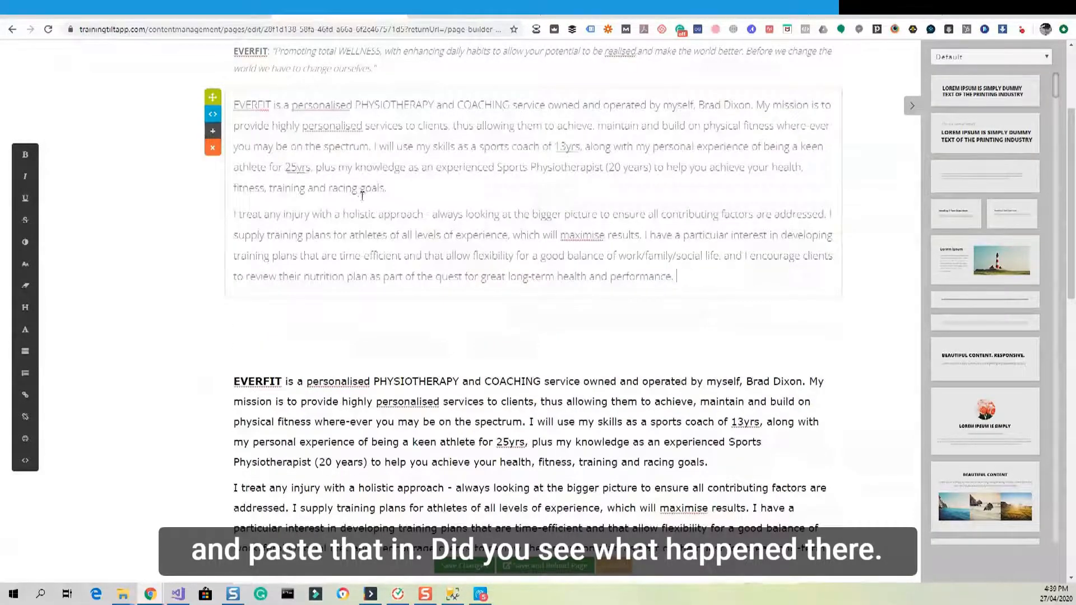
{"action": "scroll", "coordinate": [361, 194], "scroll_direction": "up", "scroll_amount": 3}
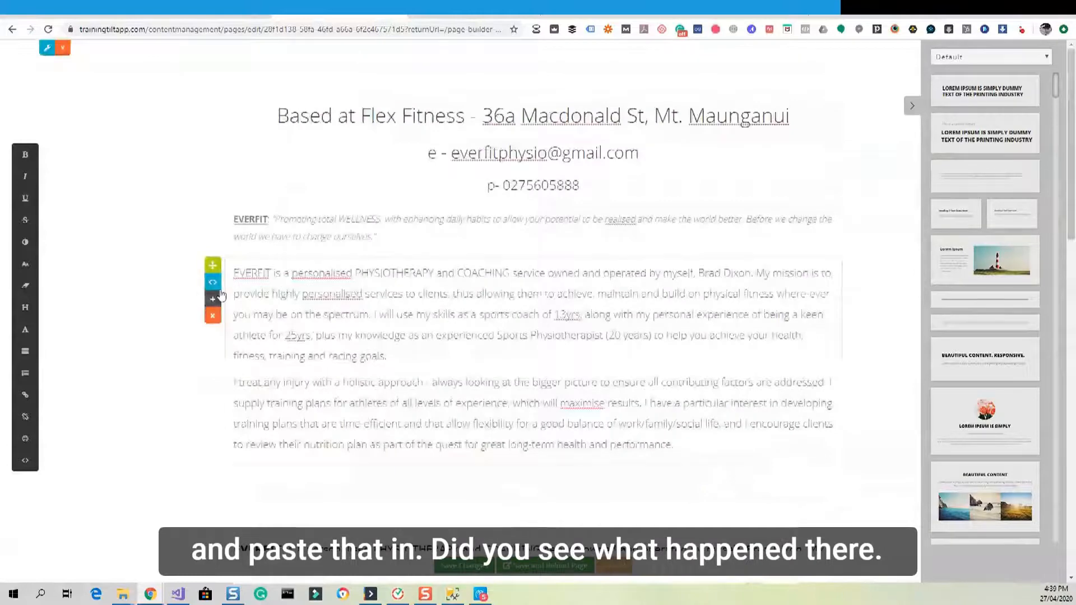
{"action": "left_click", "coordinate": [215, 280]}
{"action": "left_click", "coordinate": [557, 408]}
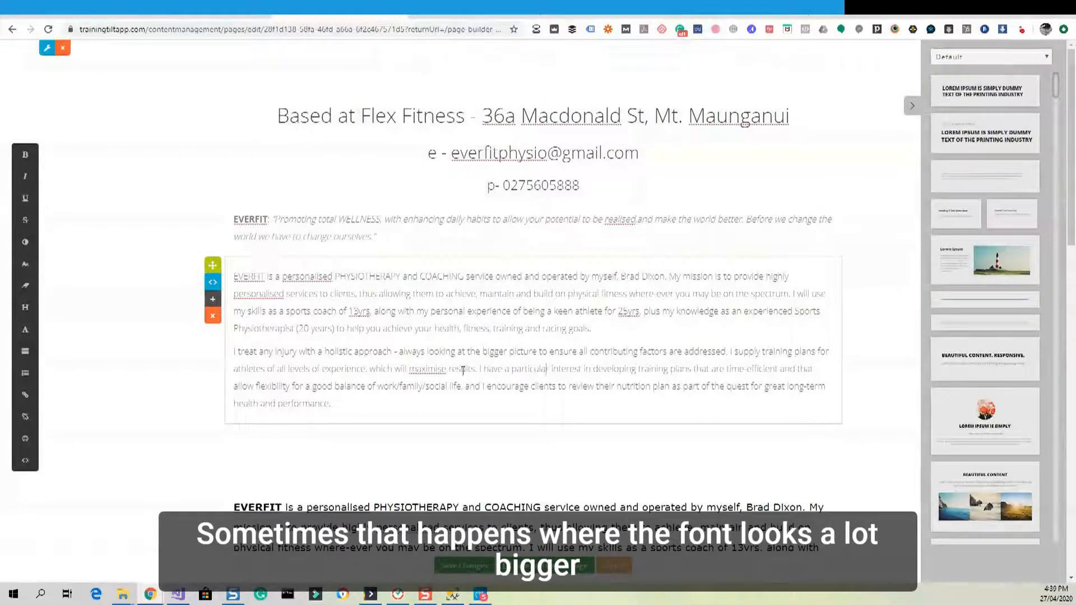
{"action": "left_click", "coordinate": [218, 286]}
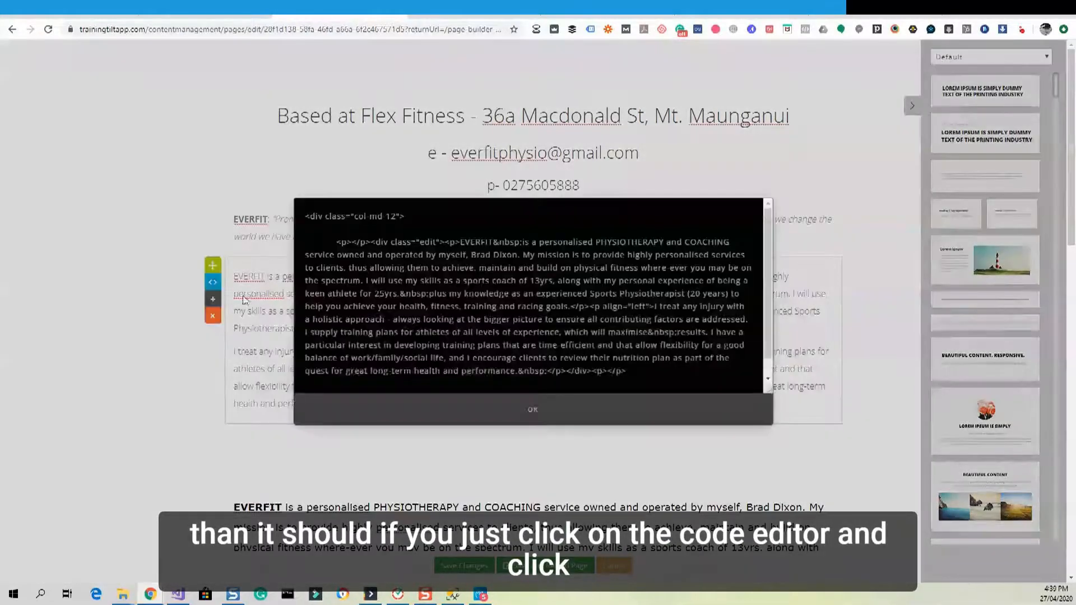
Bold the word EVERFIT at the start of the introduction paragraphs.
{"action": "left_click", "coordinate": [533, 413]}
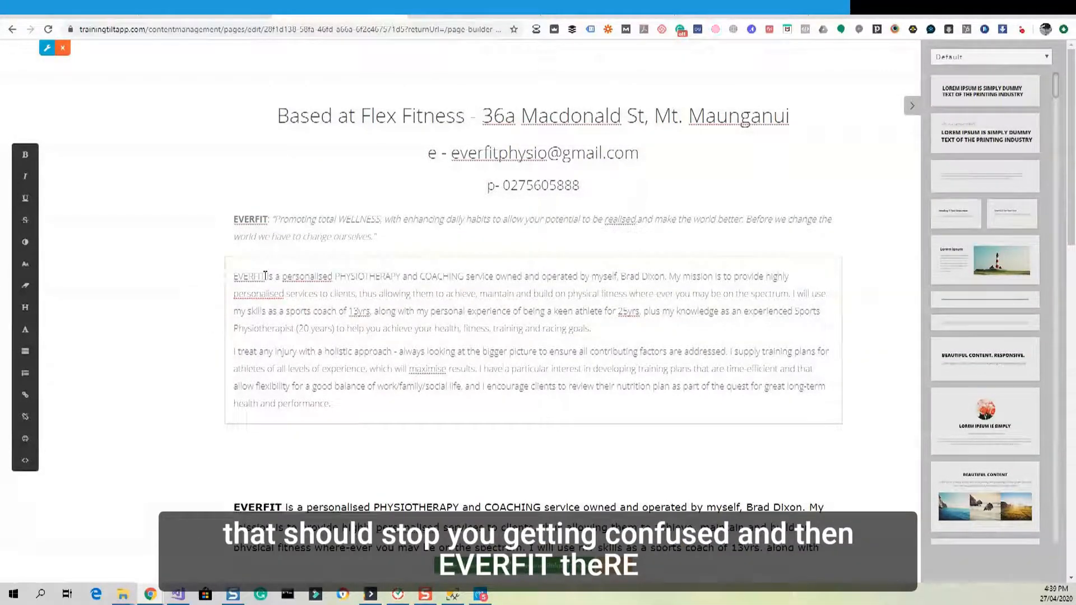
{"action": "left_click_drag", "start_coordinate": [266, 276], "coordinate": [231, 280]}
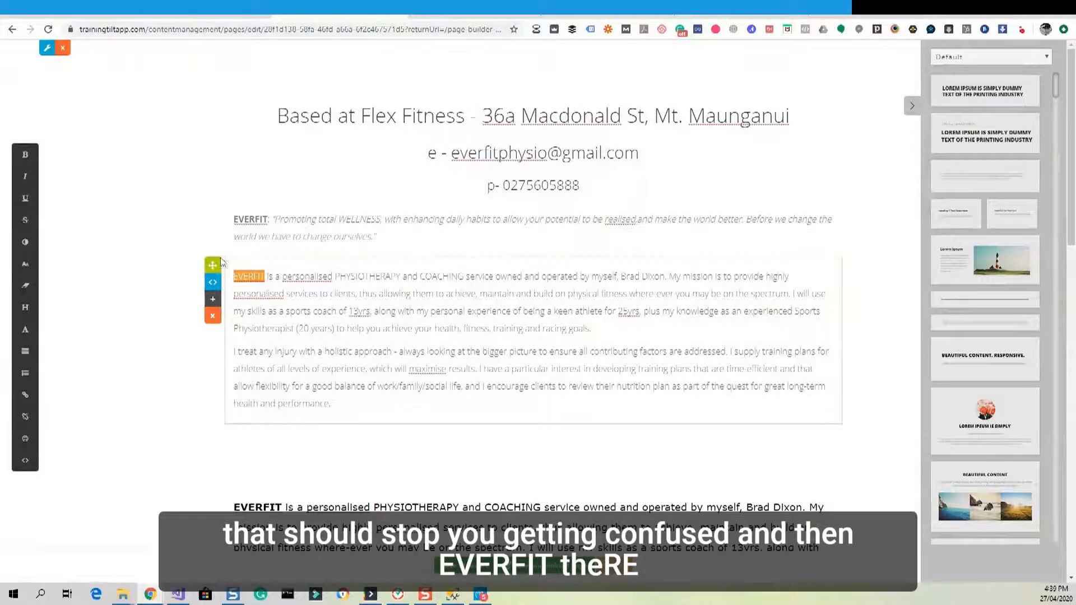
{"action": "left_click", "coordinate": [25, 155]}
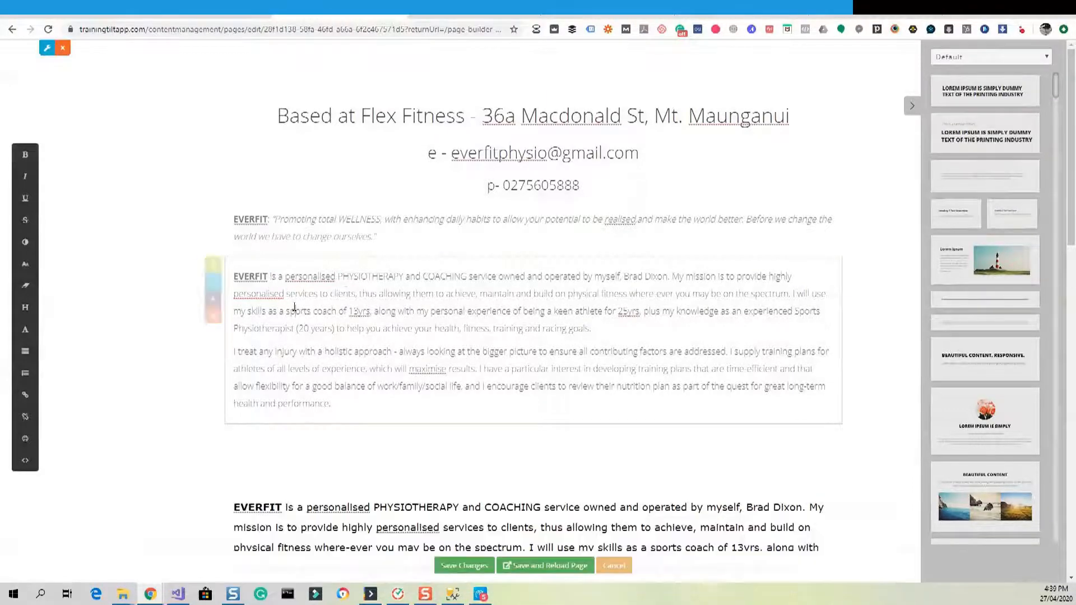
{"action": "scroll", "coordinate": [352, 287], "scroll_direction": "down", "scroll_amount": 1}
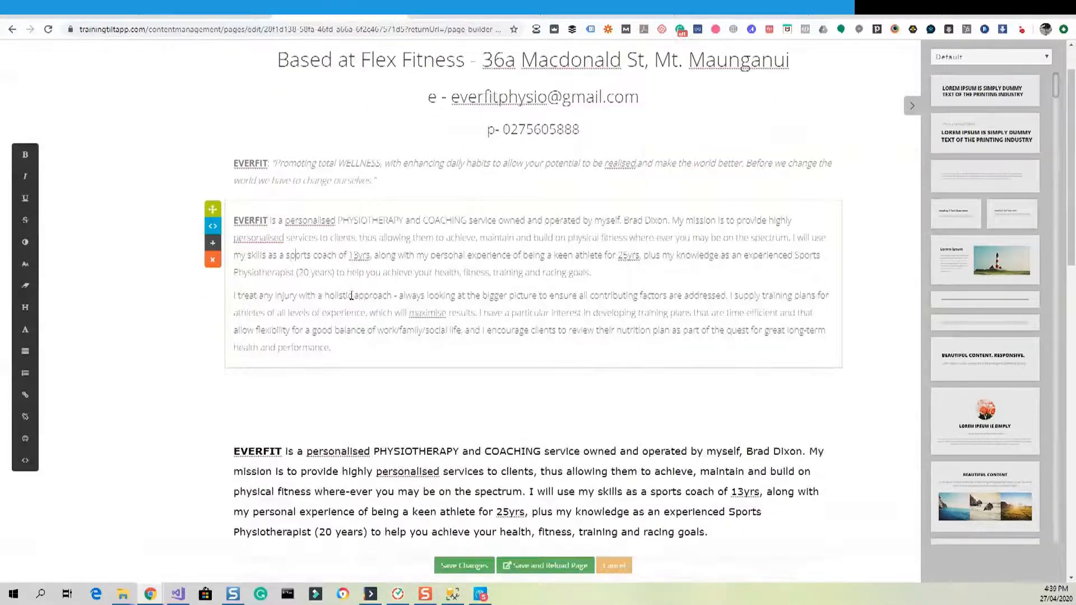
{"action": "scroll", "coordinate": [351, 296], "scroll_direction": "down", "scroll_amount": 4}
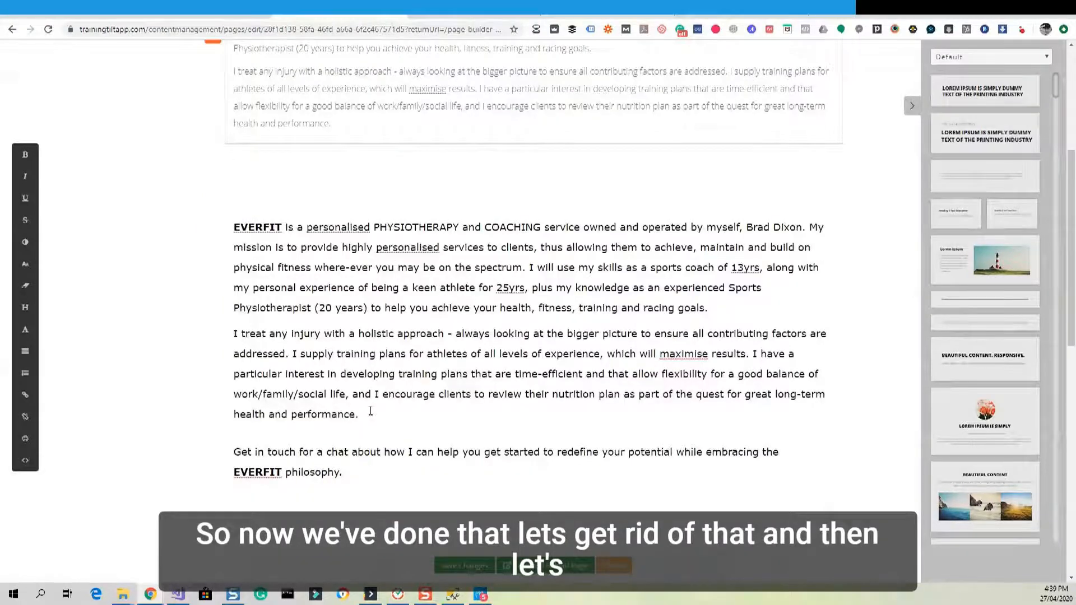
{"action": "scroll", "coordinate": [370, 412], "scroll_direction": "down", "scroll_amount": 5}
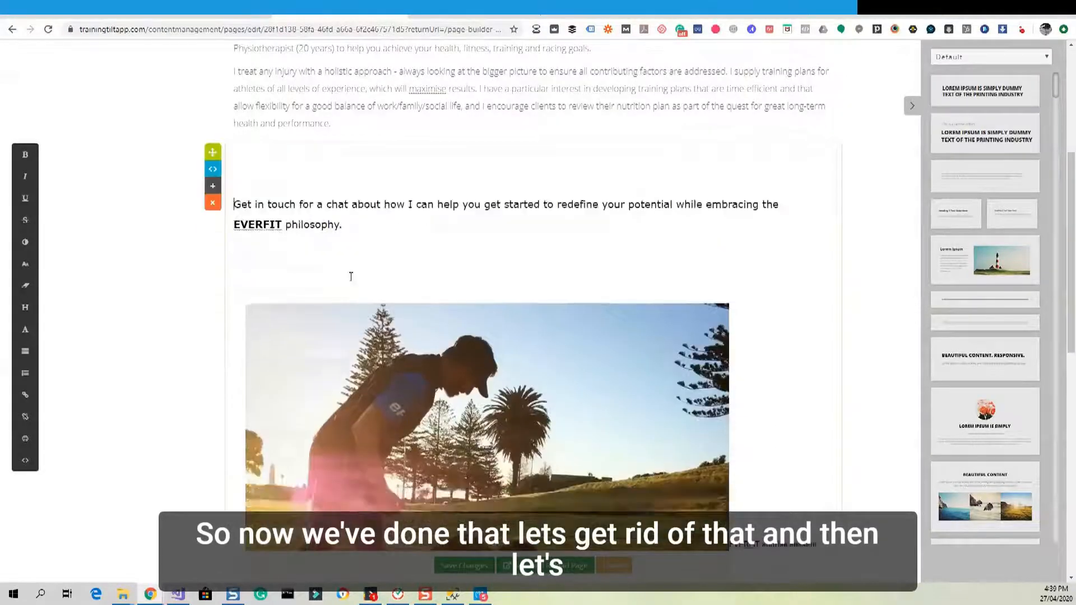
Insert a Call to Action snippet above the Get in touch paragraph.
{"action": "scroll", "coordinate": [352, 280], "scroll_direction": "up", "scroll_amount": 1}
{"action": "left_click_drag", "start_coordinate": [345, 336], "coordinate": [234, 315]}
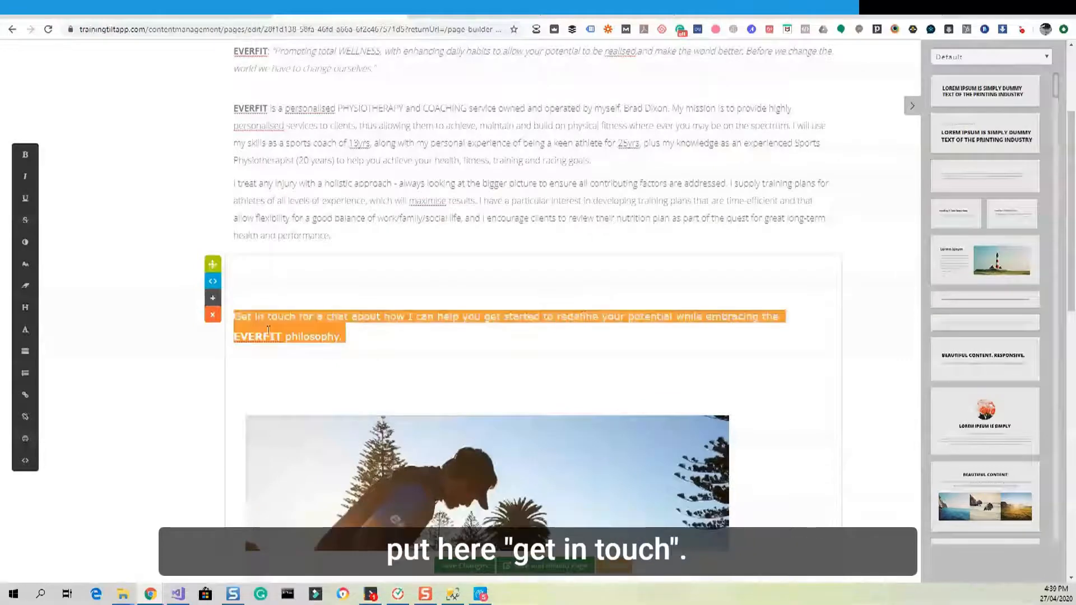
{"action": "left_click", "coordinate": [392, 332]}
{"action": "left_click_drag", "start_coordinate": [373, 336], "coordinate": [234, 315]}
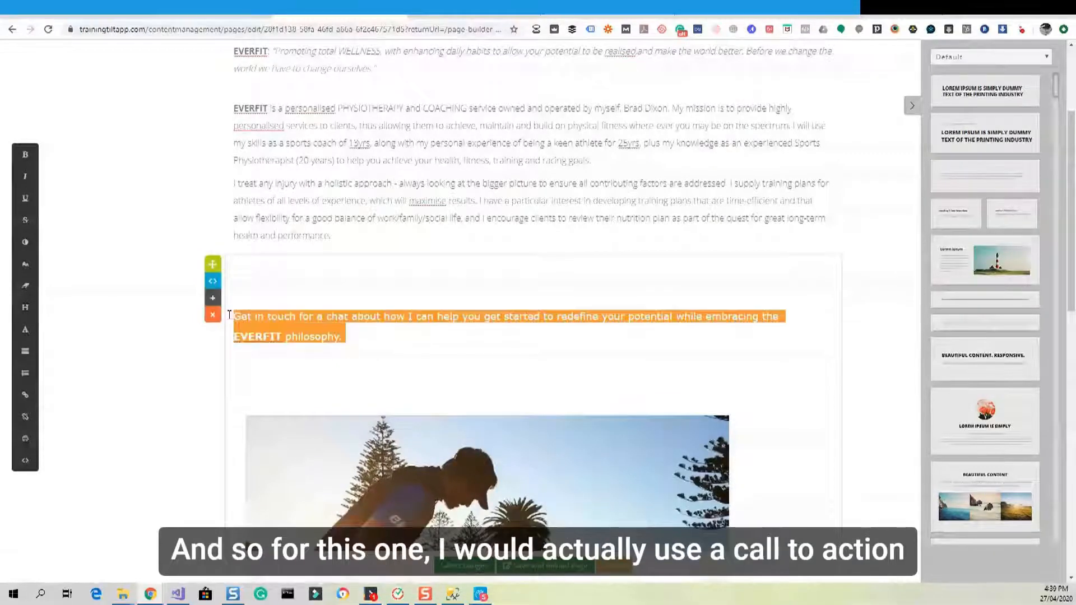
{"action": "left_click", "coordinate": [351, 336]}
{"action": "triple_click", "coordinate": [351, 335]}
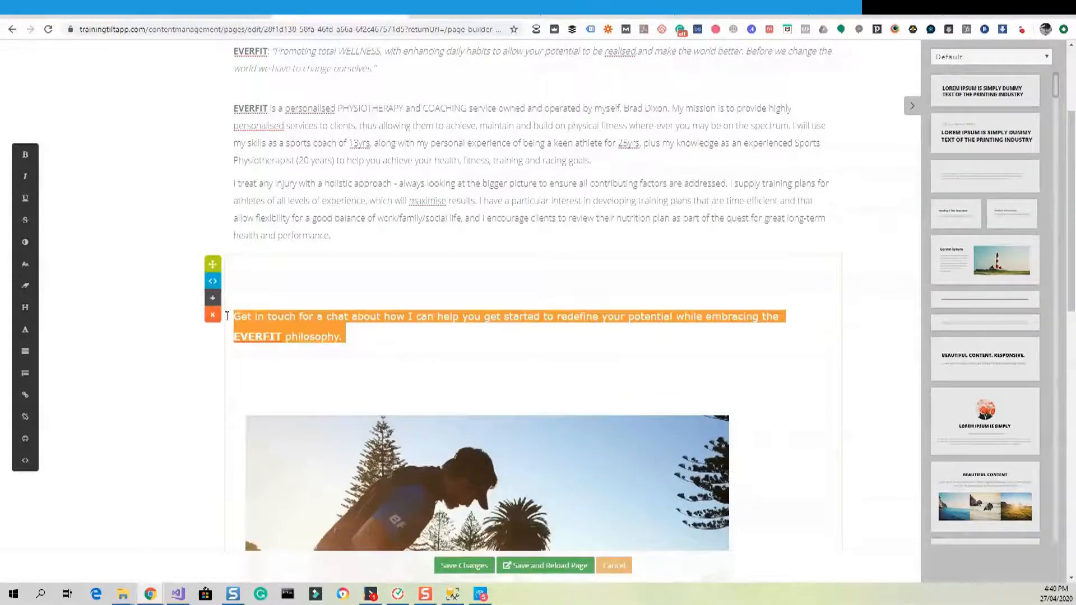
{"action": "left_click", "coordinate": [349, 336]}
{"action": "left_click_drag", "start_coordinate": [348, 337], "coordinate": [234, 317]}
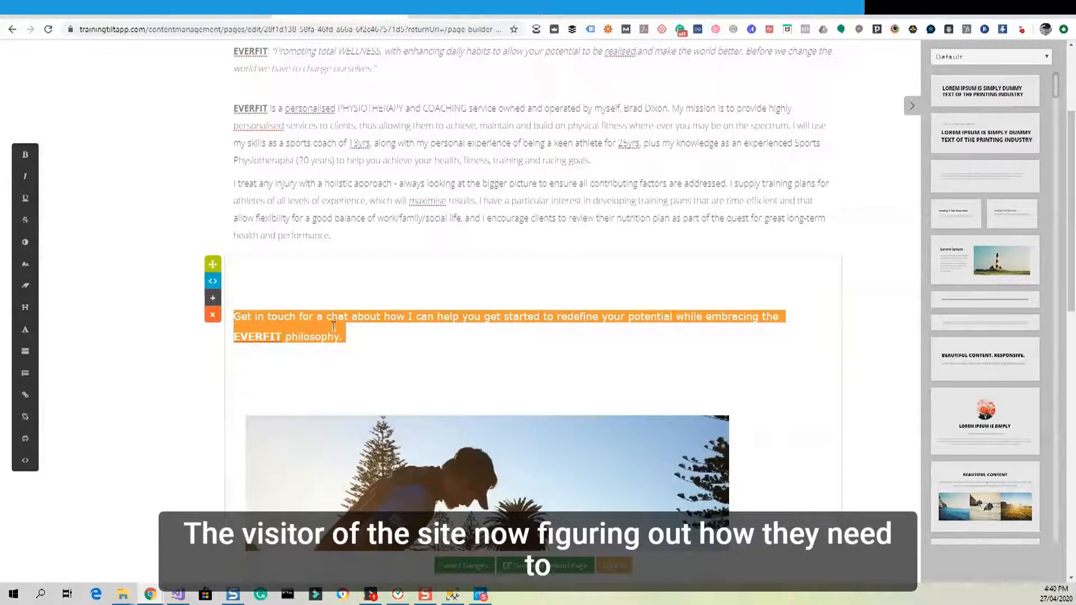
{"action": "left_click", "coordinate": [363, 237]}
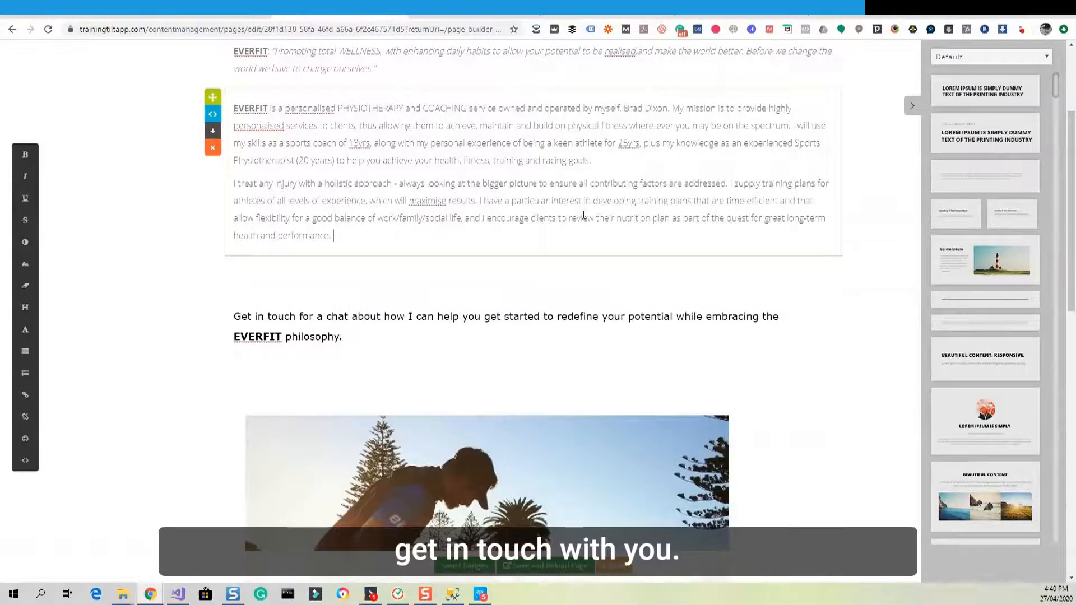
{"action": "left_click", "coordinate": [962, 59]}
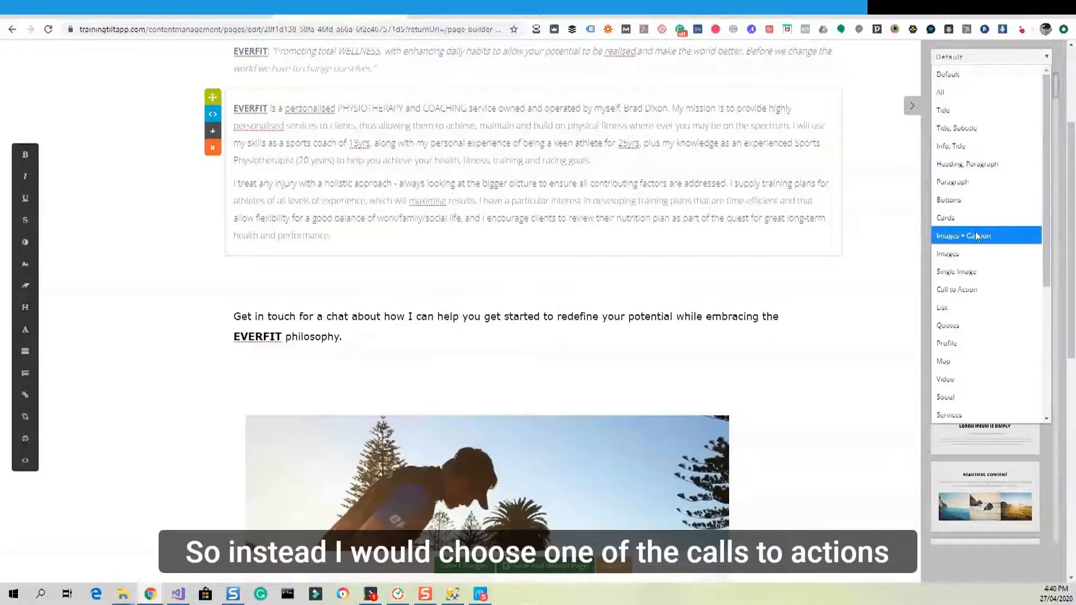
{"action": "left_click", "coordinate": [966, 289]}
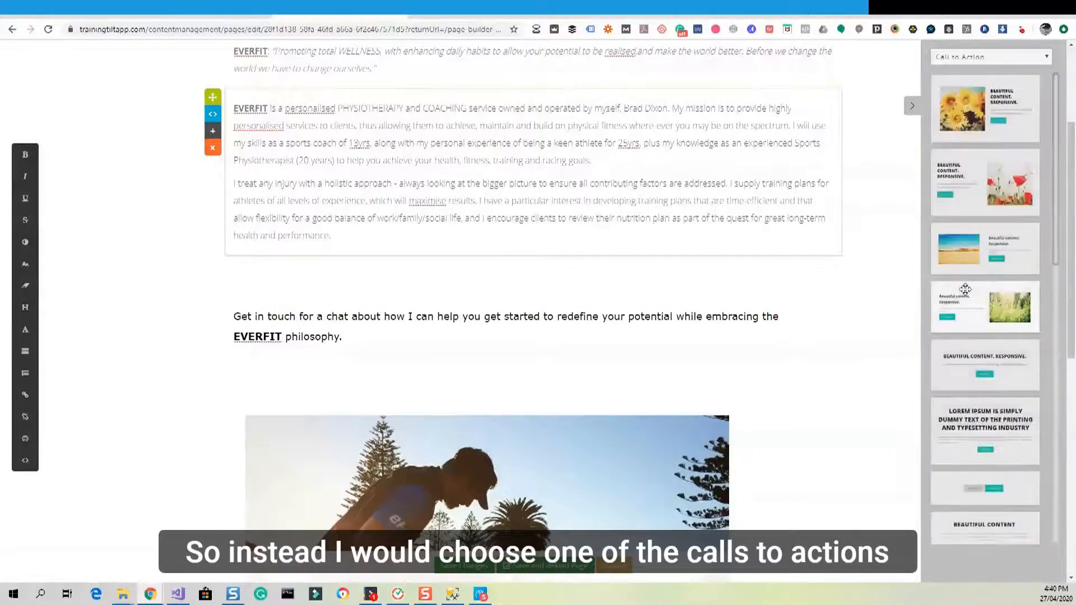
{"action": "scroll", "coordinate": [965, 289], "scroll_direction": "down", "scroll_amount": 2}
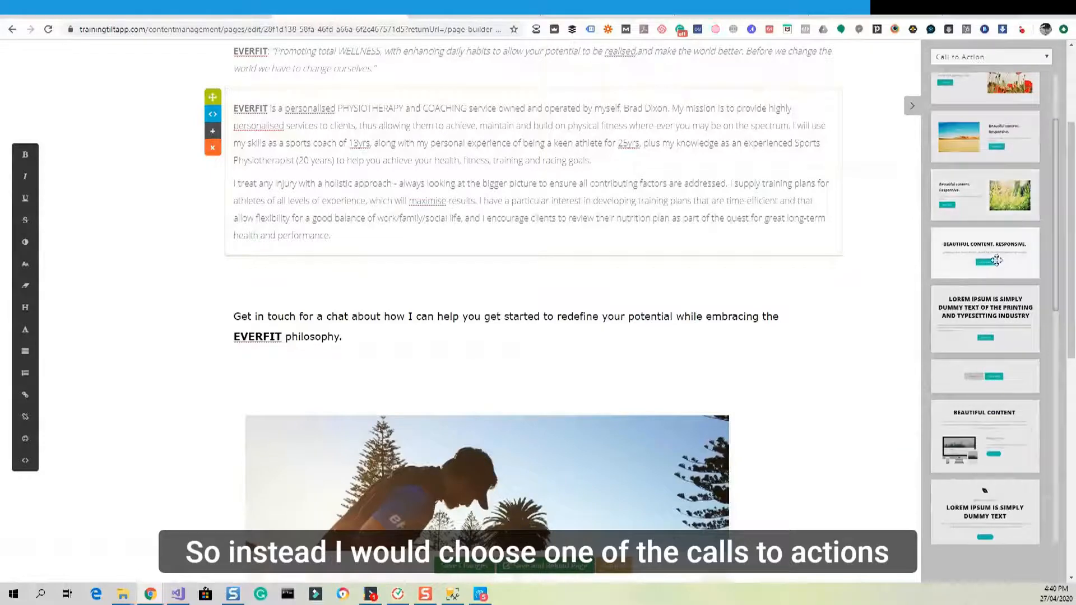
{"action": "left_click_drag", "start_coordinate": [994, 266], "coordinate": [531, 256]}
Delete the snippet's BEAUTIFUL CONTENT heading block, leaving only the Read More button.
{"action": "scroll", "coordinate": [532, 256], "scroll_direction": "down", "scroll_amount": 2}
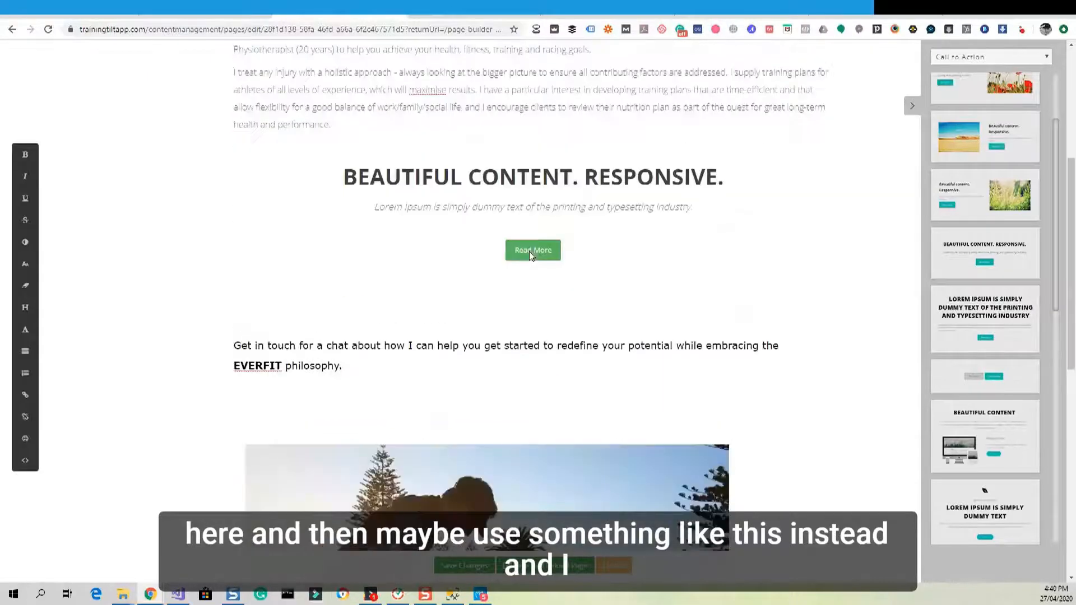
{"action": "left_click", "coordinate": [613, 175]}
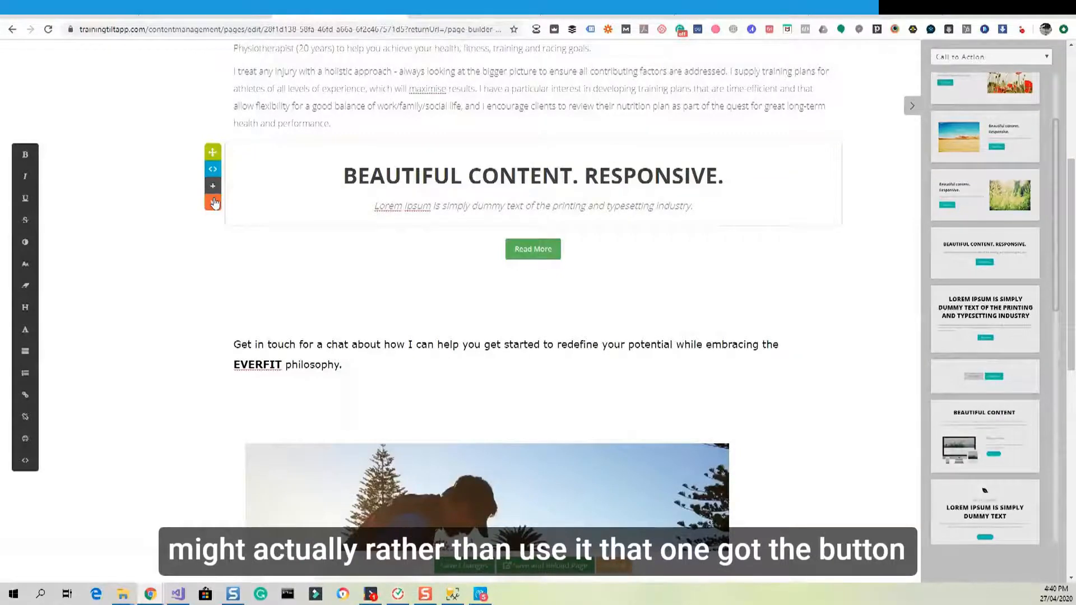
{"action": "left_click", "coordinate": [213, 203]}
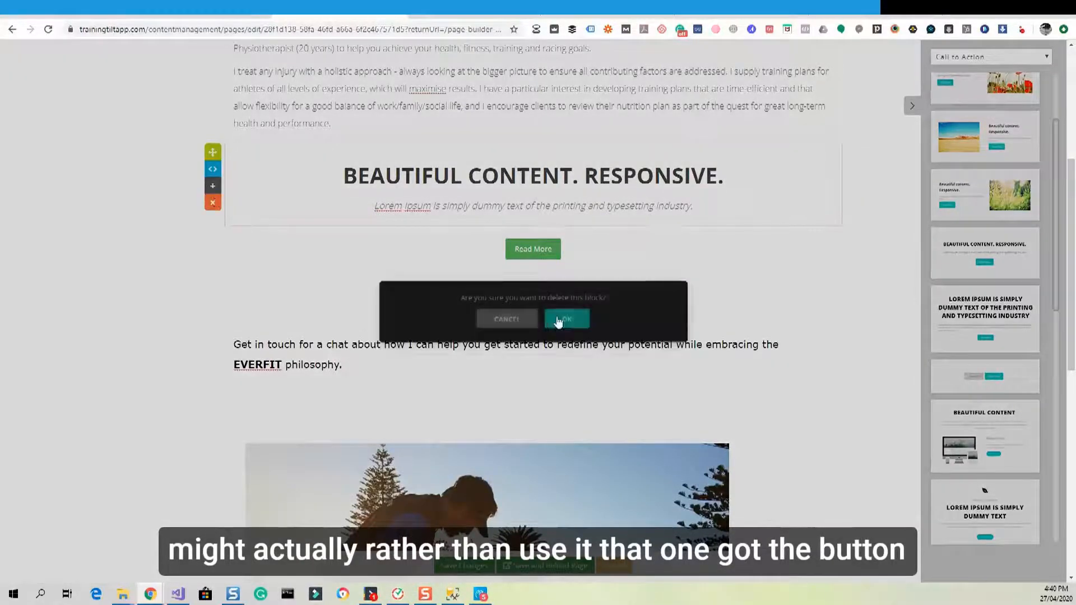
{"action": "left_click", "coordinate": [563, 319]}
{"action": "left_click", "coordinate": [474, 141]}
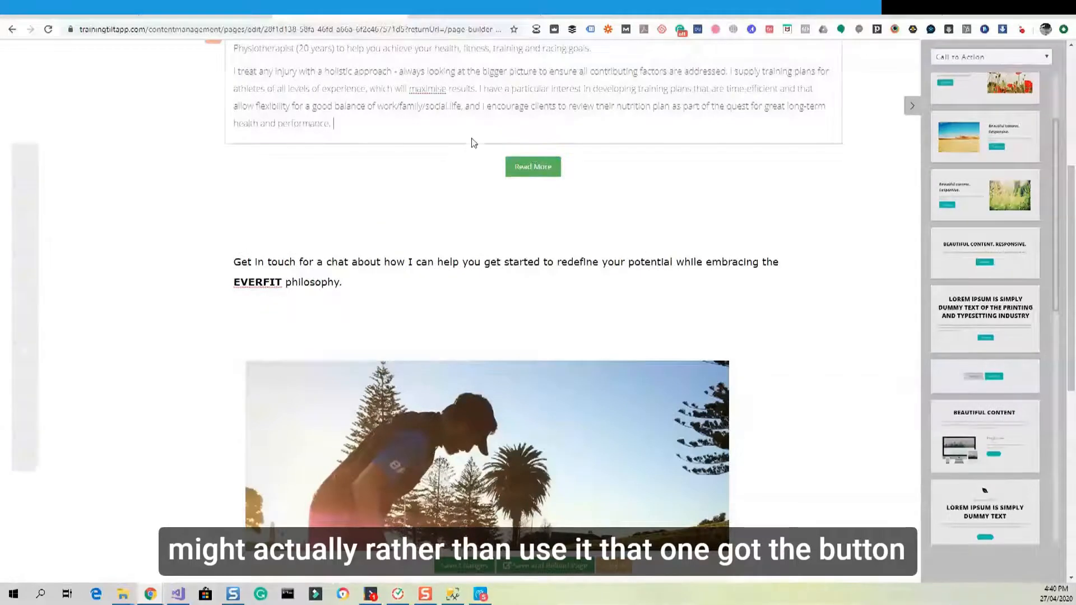
Insert the second Title, Subtitle template above Read More and centre its Lorem Ipsum text.
{"action": "scroll", "coordinate": [977, 115], "scroll_direction": "up", "scroll_amount": 2}
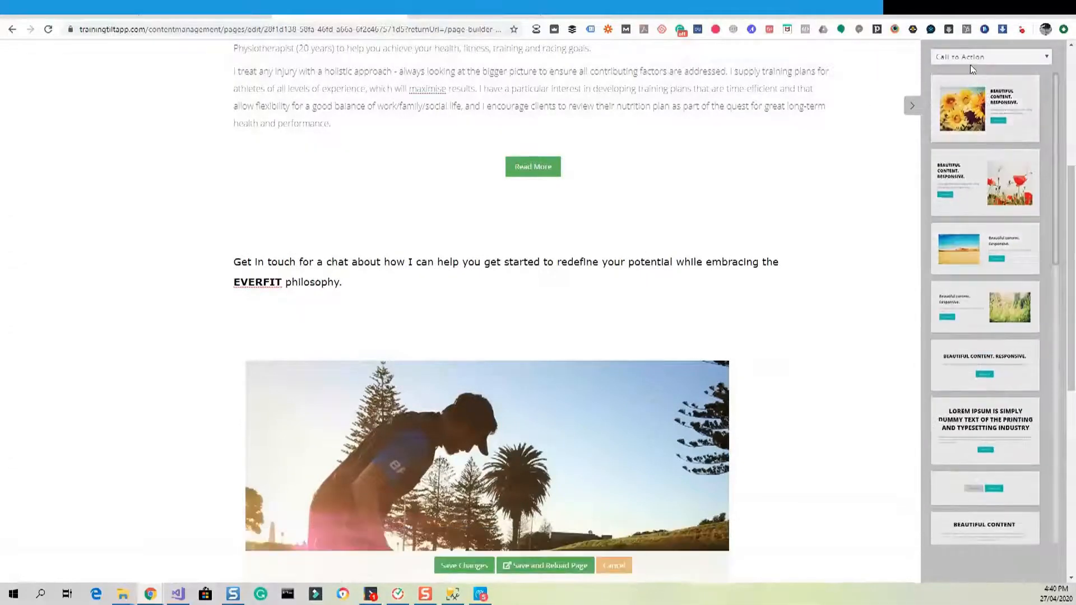
{"action": "left_click", "coordinate": [972, 59]}
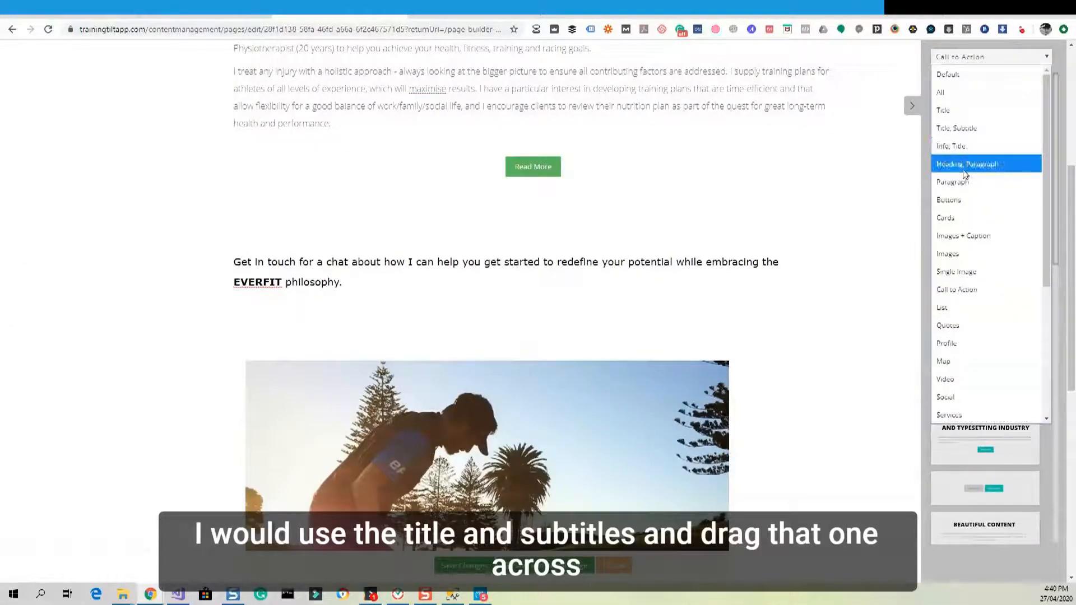
{"action": "left_click", "coordinate": [960, 128]}
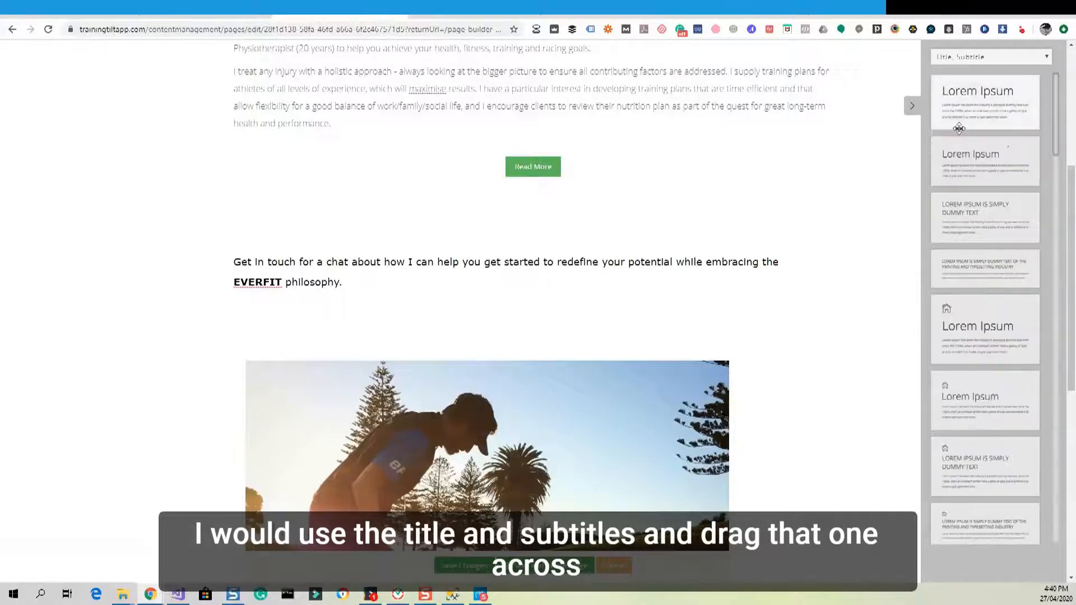
{"action": "scroll", "coordinate": [976, 129], "scroll_direction": "up", "scroll_amount": 2}
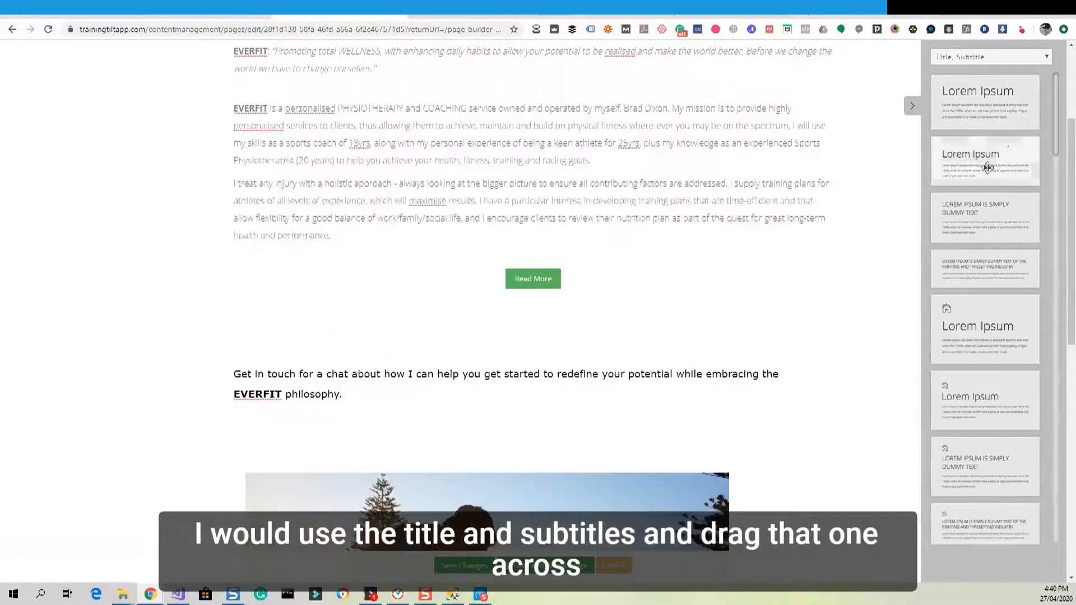
{"action": "left_click_drag", "start_coordinate": [987, 168], "coordinate": [366, 297]}
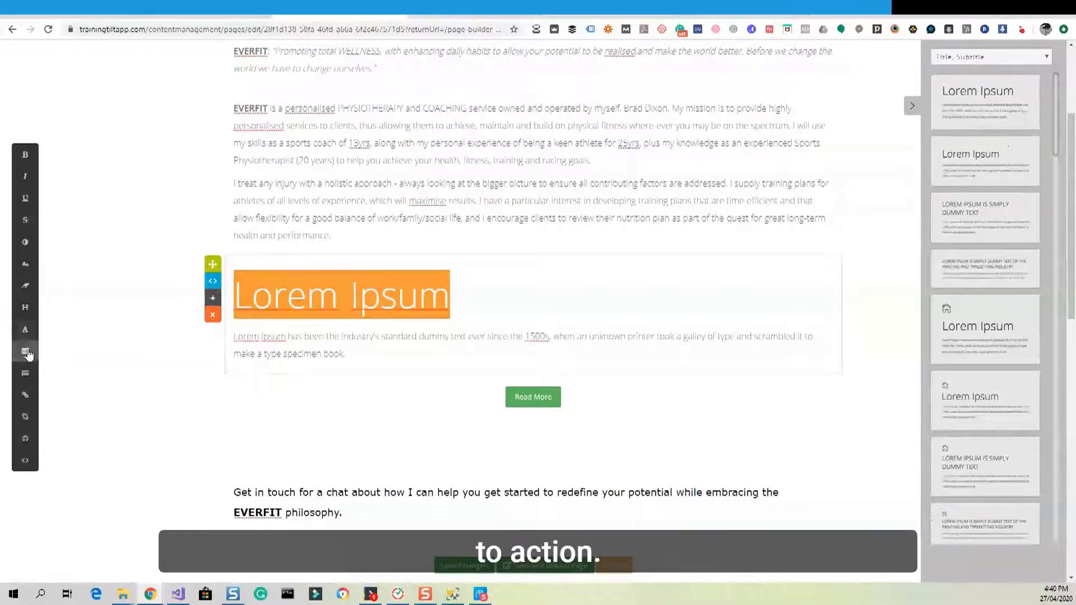
{"action": "left_click", "coordinate": [25, 351]}
{"action": "left_click", "coordinate": [58, 300]}
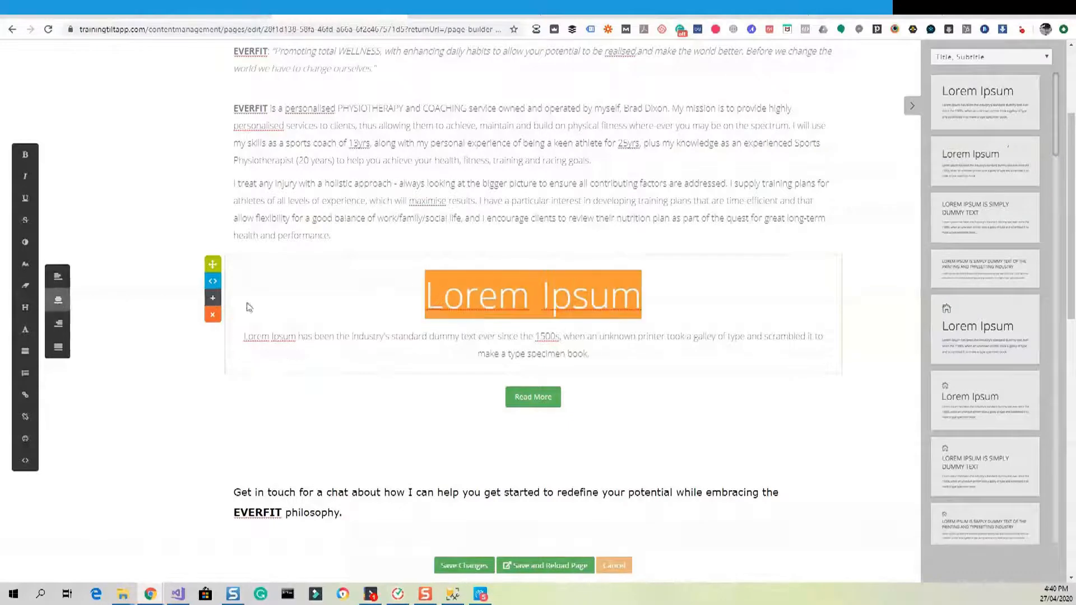
Retitle the block 'Get in Touch' and make it Heading 2.
{"action": "double_click", "coordinate": [562, 293]}
{"action": "key", "text": "BackSpace"}
{"action": "key", "text": "BackSpace"}
{"action": "key", "text": "BackSpace"}
{"action": "key", "text": "BackSpace"}
{"action": "key", "text": "BackSpace"}
{"action": "key", "text": "BackSpace"}
{"action": "key", "text": "BackSpace"}
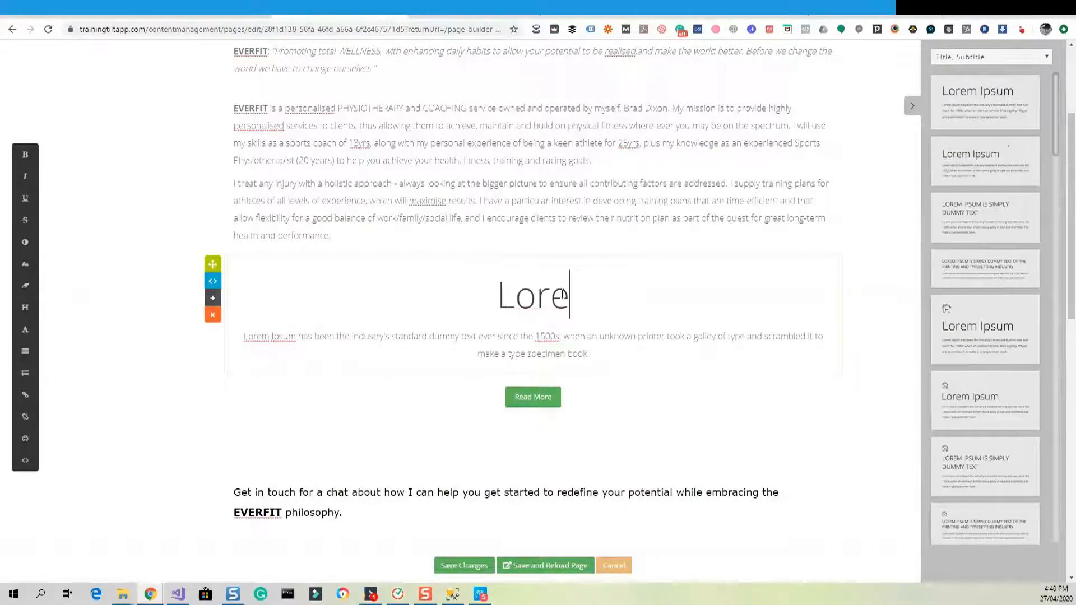
{"action": "type", "text": "Get in Touch"}
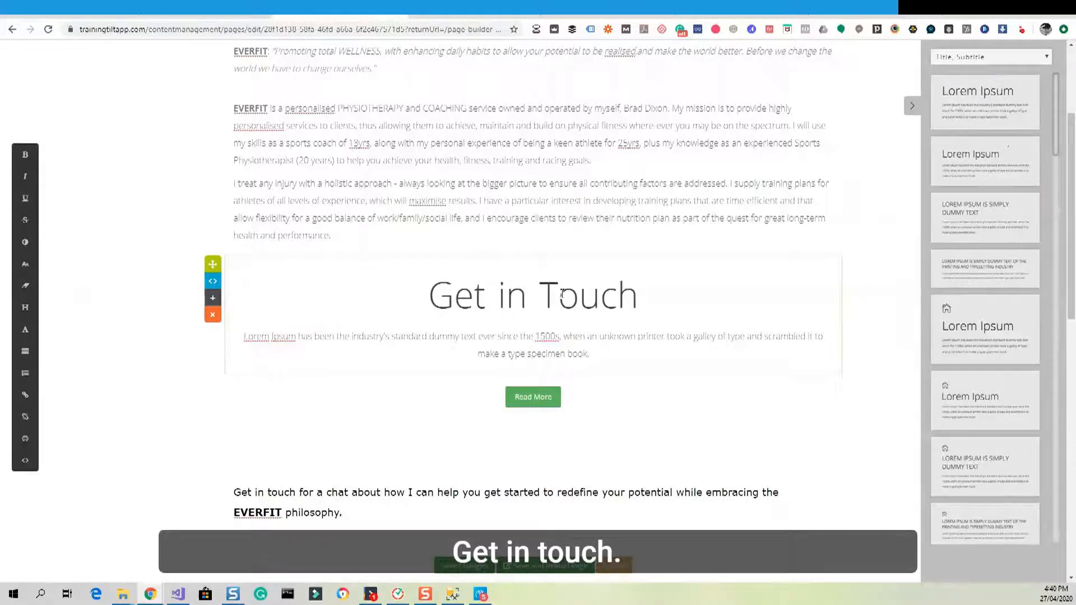
{"action": "triple_click", "coordinate": [463, 303]}
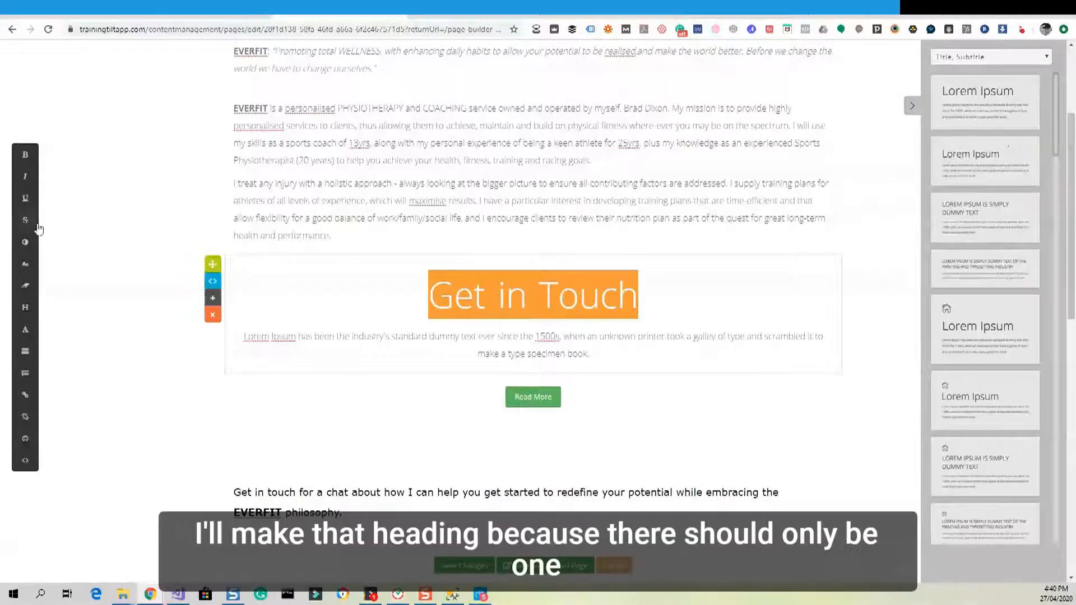
{"action": "left_click", "coordinate": [26, 308]}
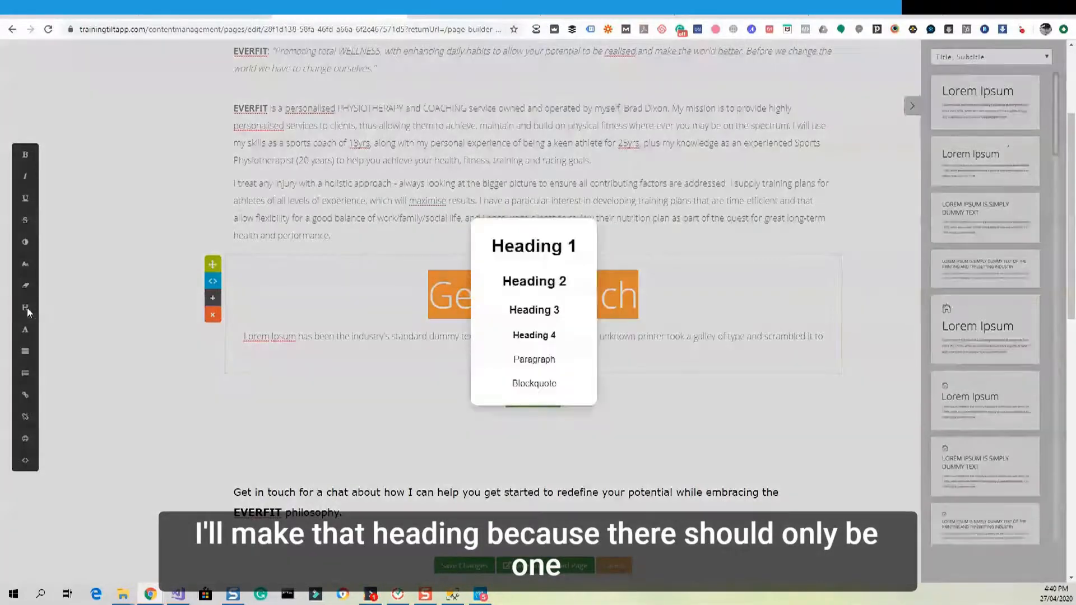
{"action": "left_click", "coordinate": [526, 281]}
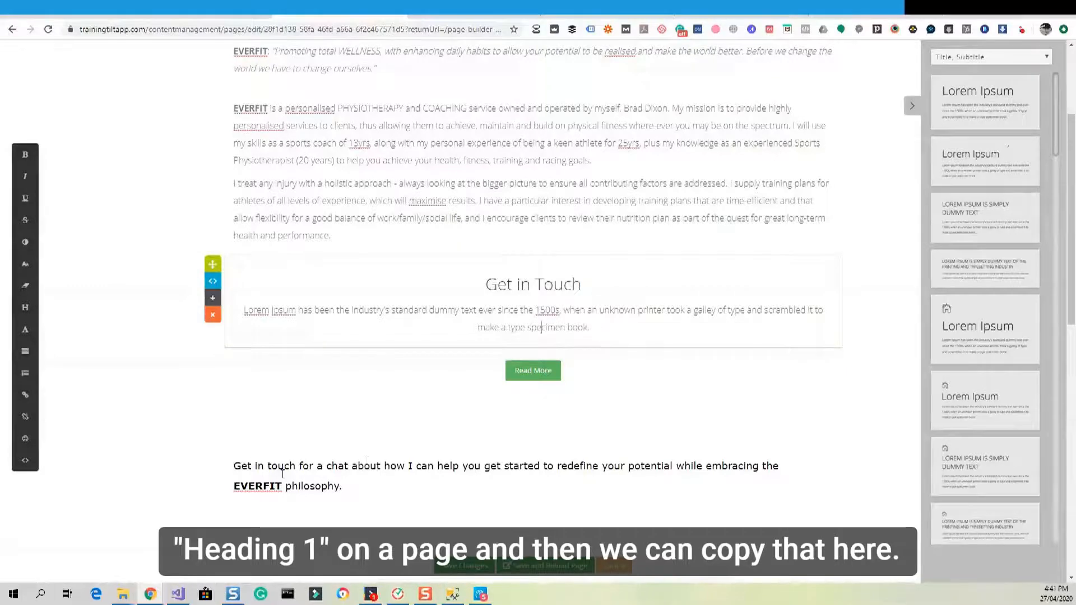
Replace the subtitle with the EVERFIT get-in-touch sentence, bold EVERFIT, and open the button's link settings.
{"action": "scroll", "coordinate": [307, 464], "scroll_direction": "down", "scroll_amount": 2}
{"action": "left_click_drag", "start_coordinate": [351, 377], "coordinate": [234, 359]}
{"action": "key", "text": "ctrl+c"}
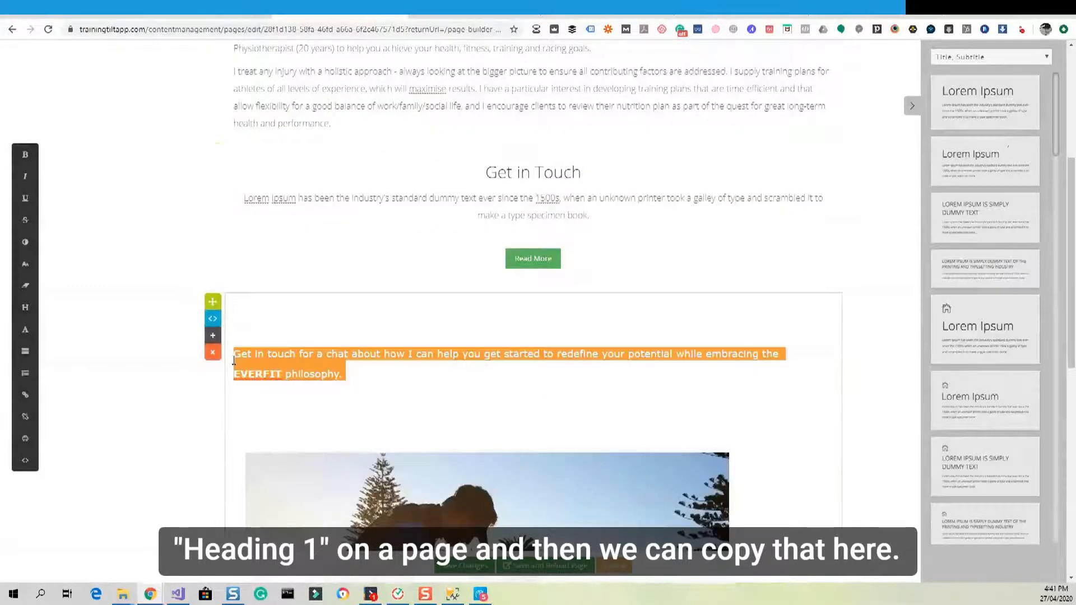
{"action": "left_click", "coordinate": [492, 214]}
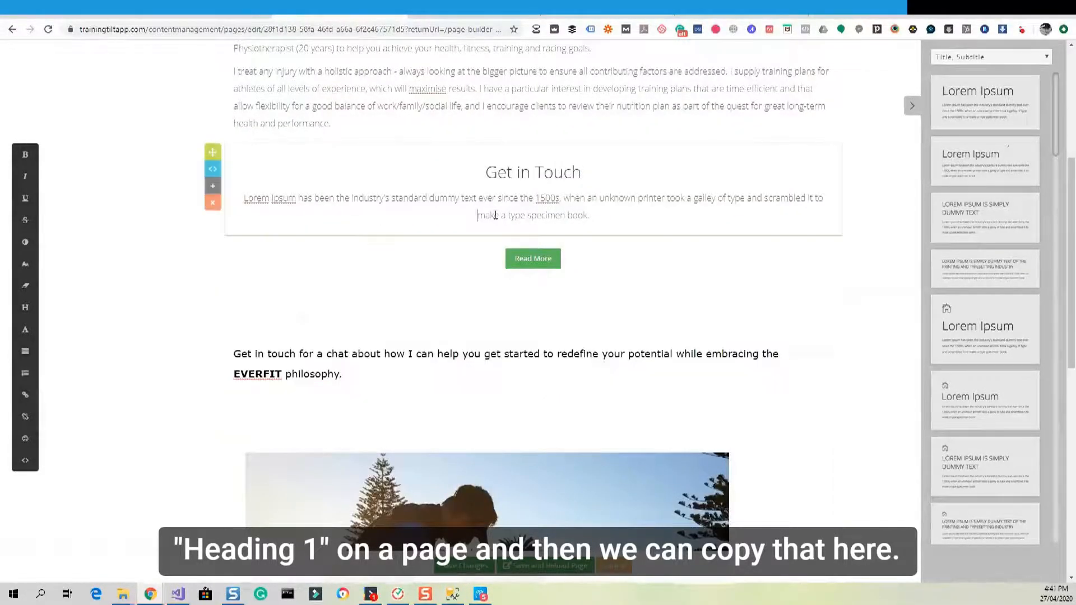
{"action": "left_click_drag", "start_coordinate": [590, 217], "coordinate": [243, 199]}
{"action": "key", "text": "ctrl+v"}
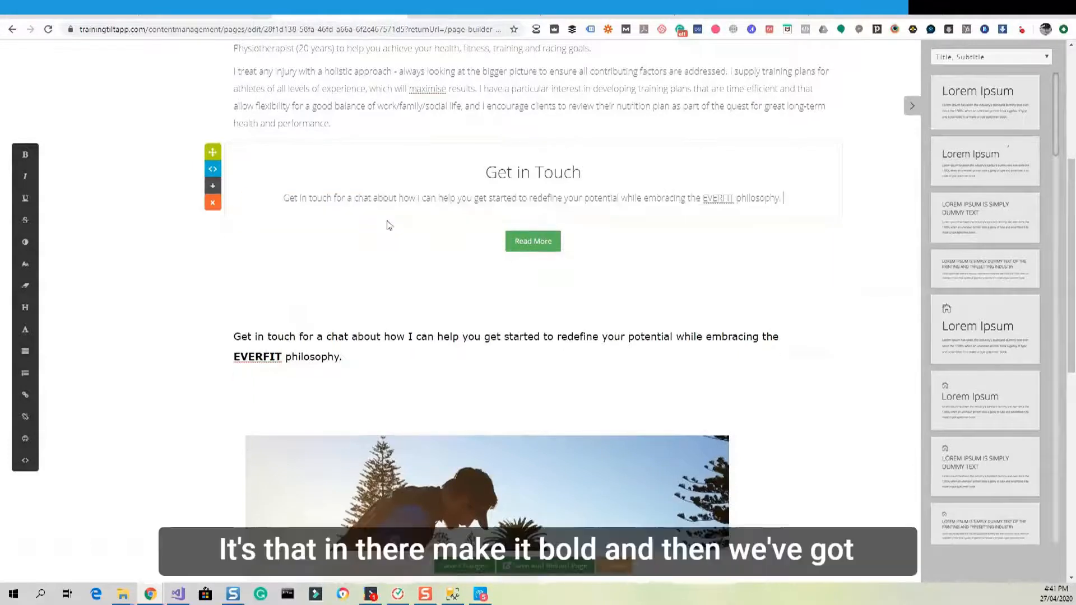
{"action": "left_click_drag", "start_coordinate": [736, 200], "coordinate": [703, 200]}
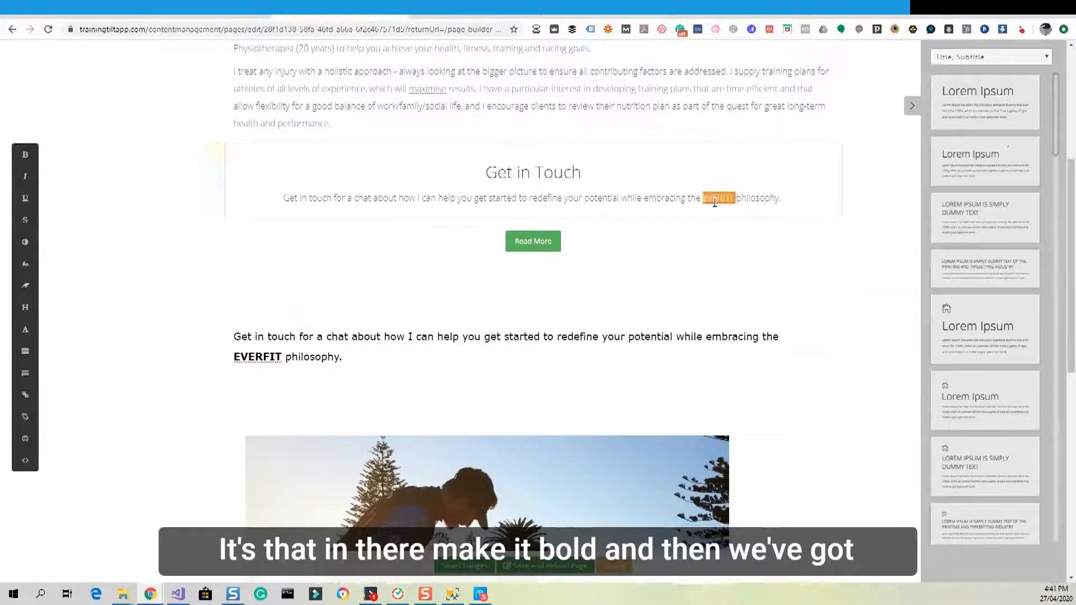
{"action": "key", "text": "ctrl+b"}
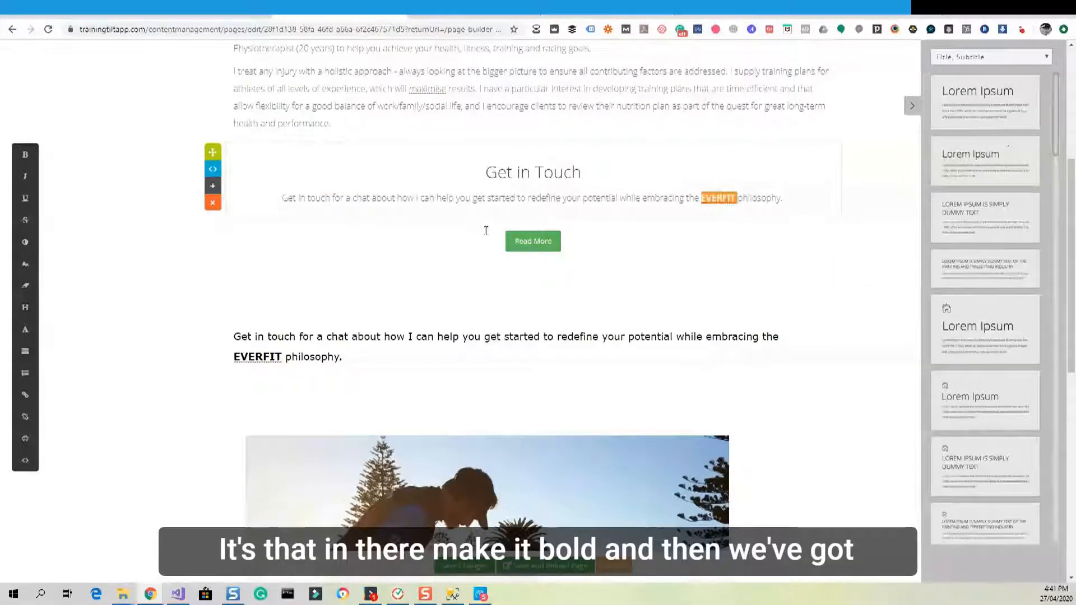
{"action": "left_click", "coordinate": [544, 239]}
{"action": "left_click", "coordinate": [539, 230]}
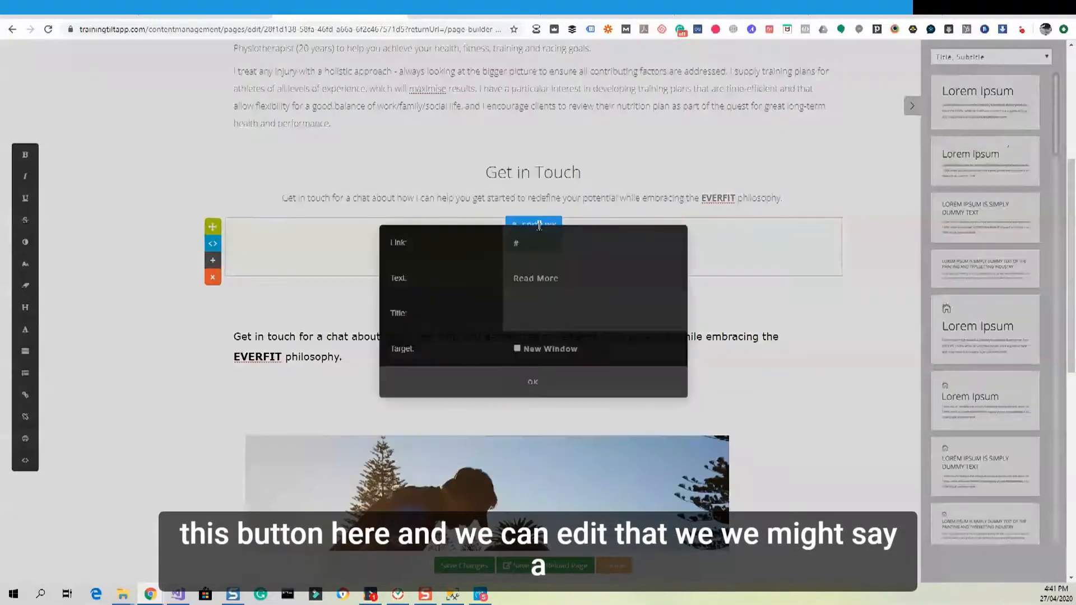
Change the button label from Read More to 'GET IN TOUCH TODAY'.
{"action": "triple_click", "coordinate": [542, 278]}
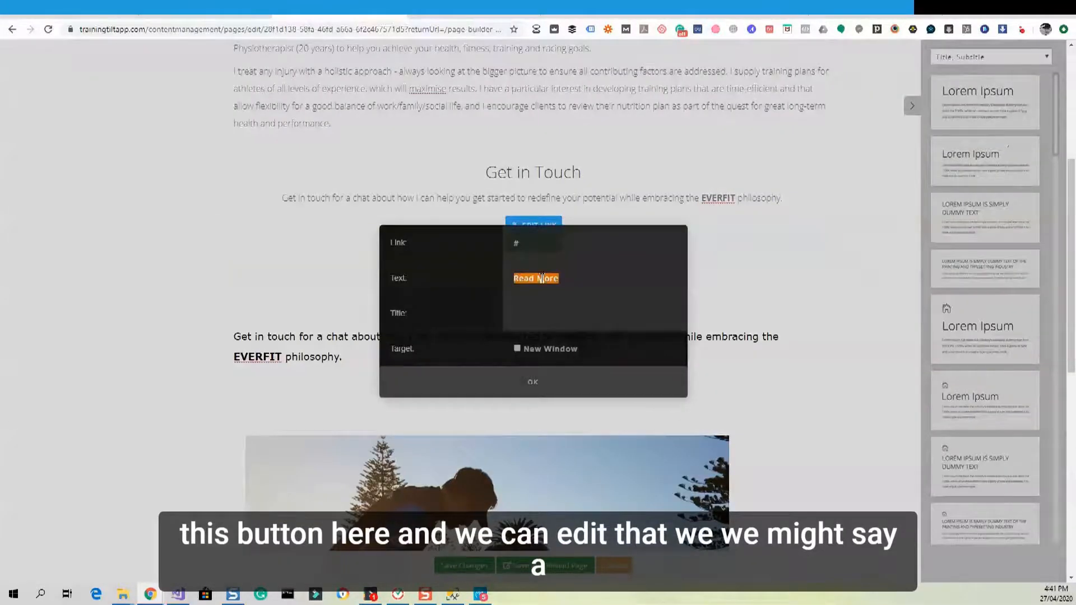
{"action": "type", "text": "GET IN TOUCH TODAY"}
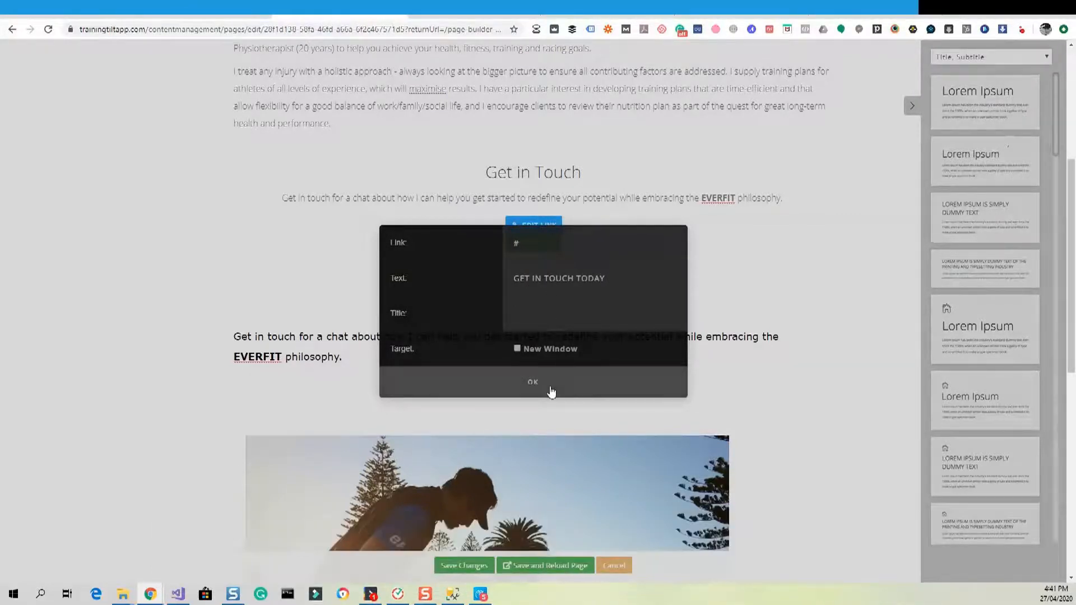
{"action": "left_click", "coordinate": [548, 387]}
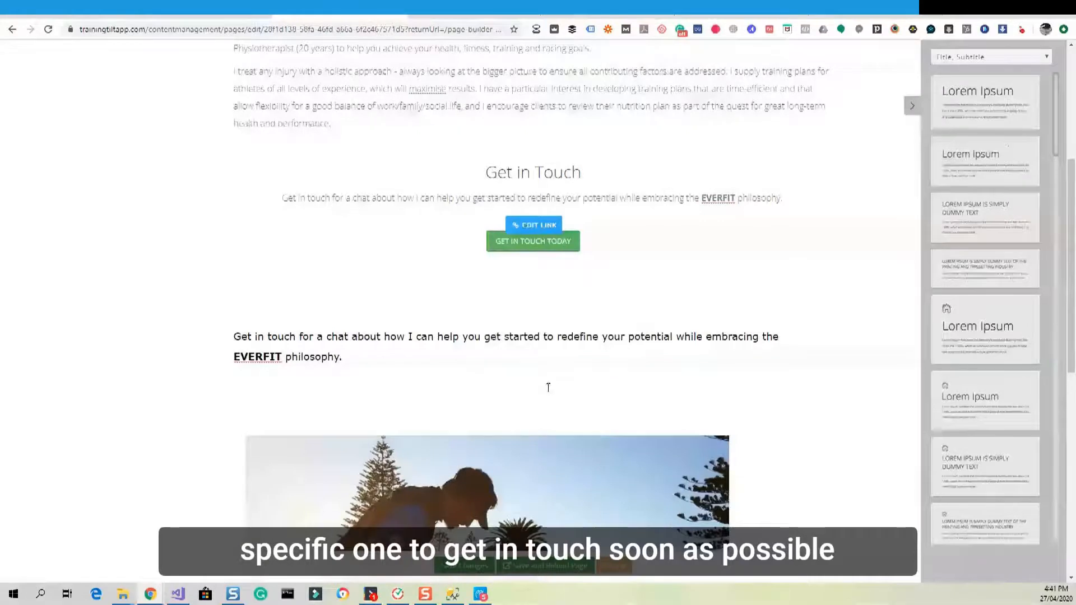
Replace the button's placeholder # link with /contact.
{"action": "left_click", "coordinate": [552, 255]}
{"action": "left_click", "coordinate": [515, 224]}
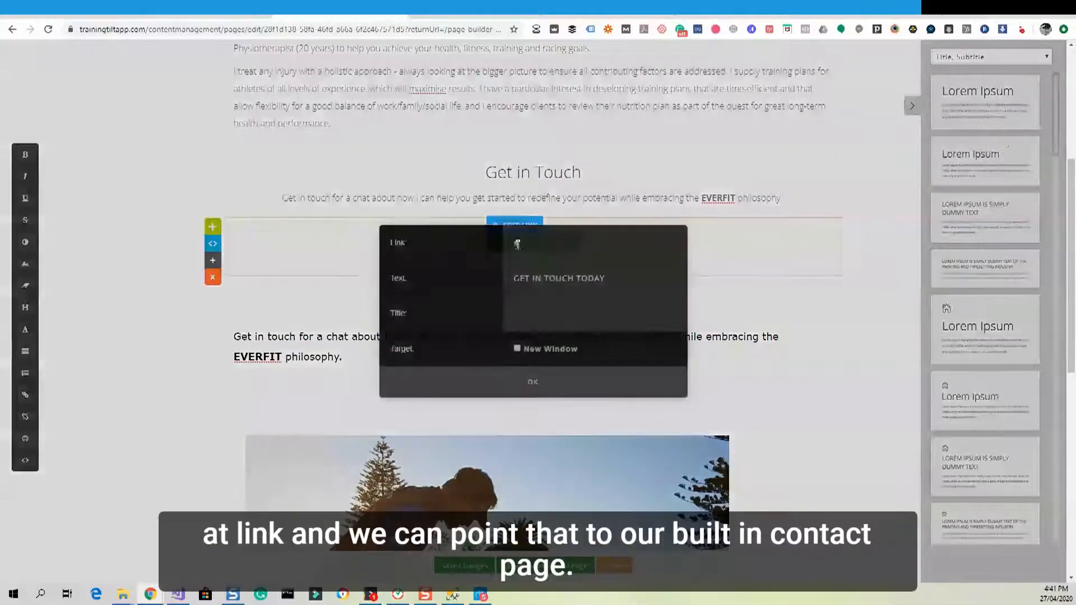
{"action": "double_click", "coordinate": [518, 245]}
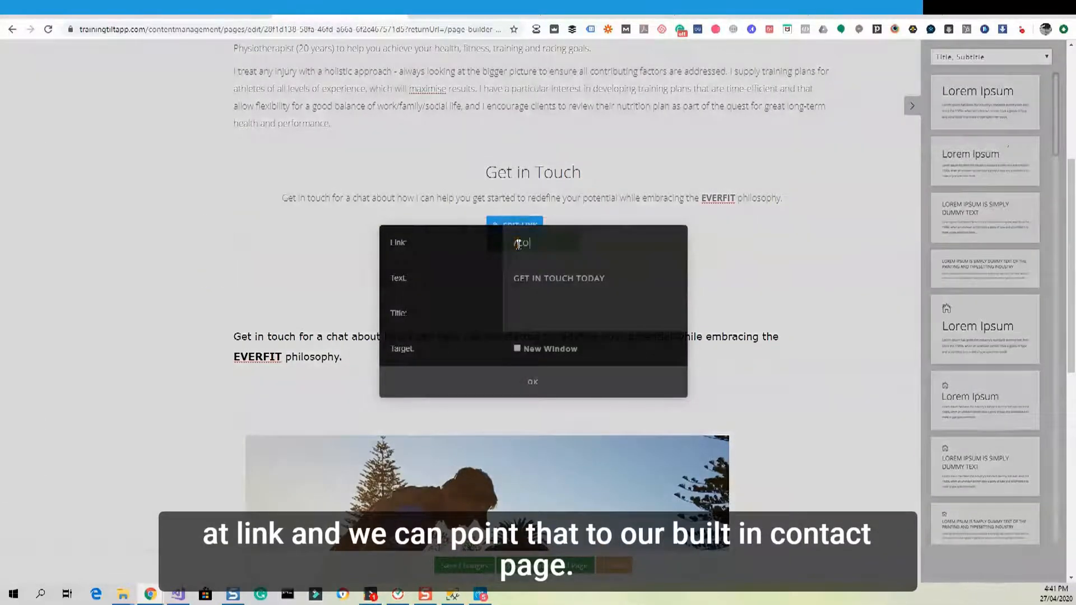
{"action": "key", "text": "BackSpace"}
{"action": "key", "text": "BackSpace"}
{"action": "key", "text": "BackSpace"}
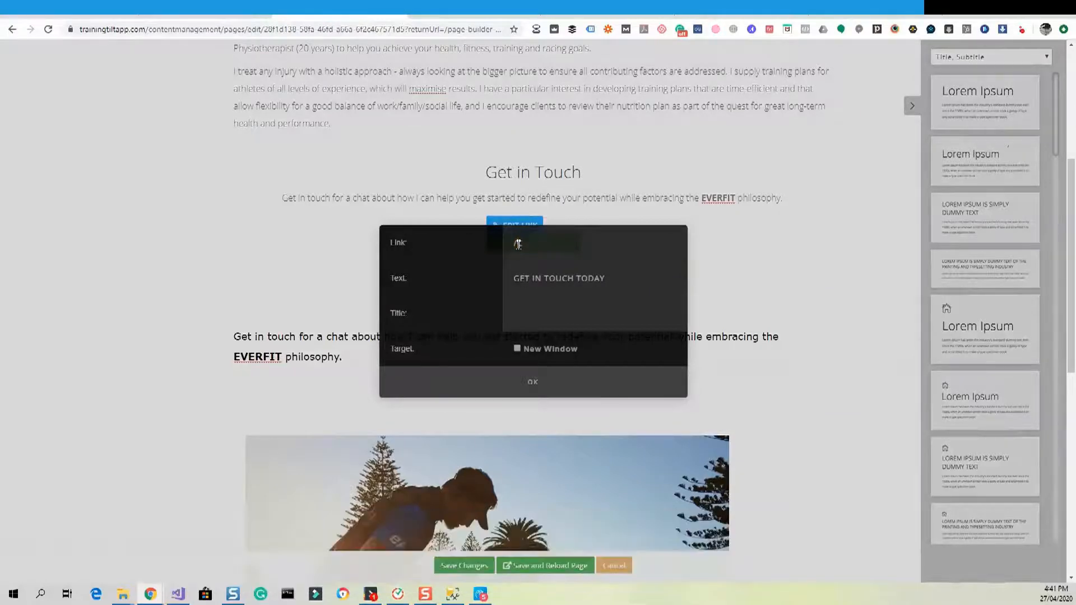
{"action": "type", "text": "ontact"}
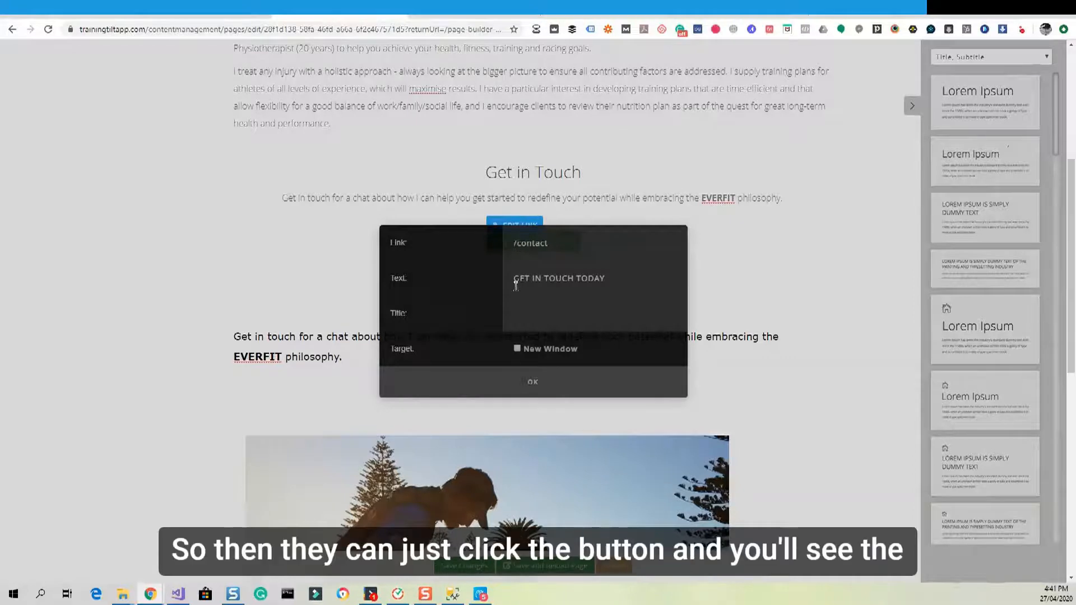
{"action": "left_click", "coordinate": [533, 379]}
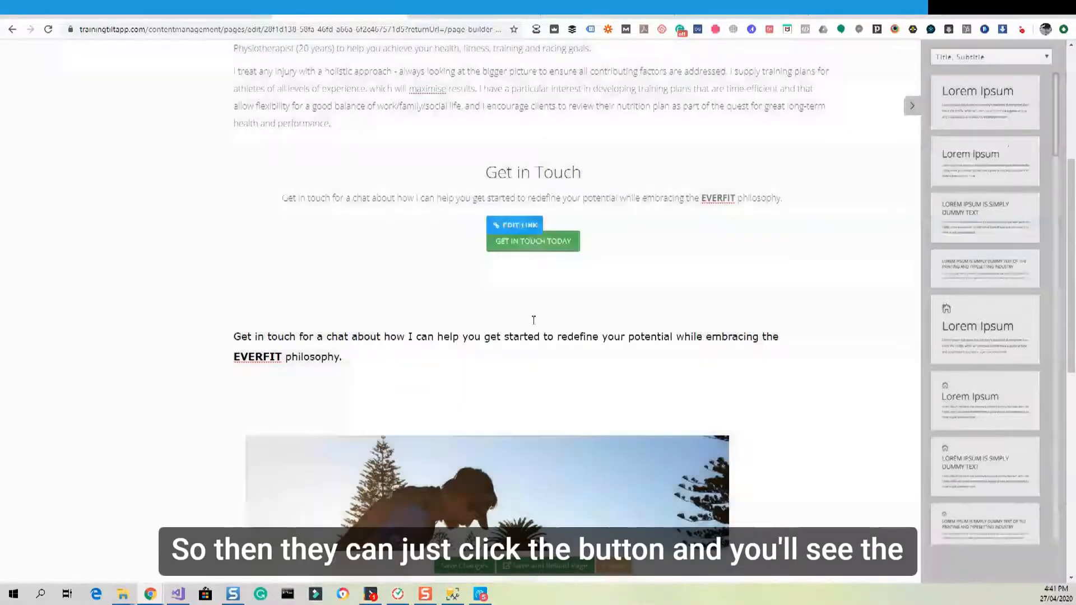
{"action": "left_click", "coordinate": [603, 200]}
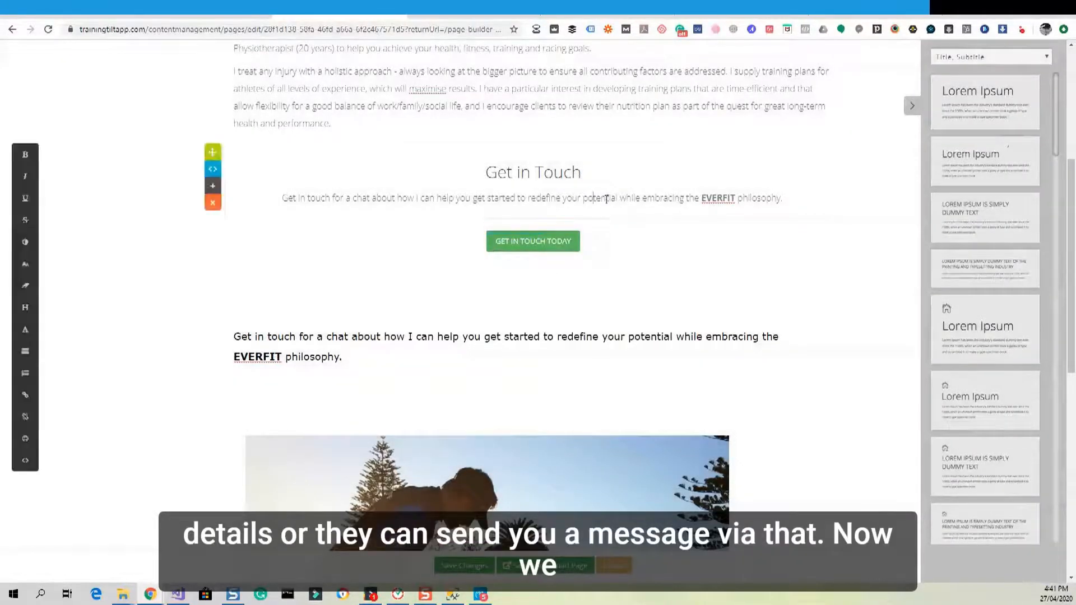
Delete the duplicate black 'Get in touch for a chat…' paragraph under the button.
{"action": "scroll", "coordinate": [681, 235], "scroll_direction": "down", "scroll_amount": 1}
{"action": "scroll", "coordinate": [682, 234], "scroll_direction": "down", "scroll_amount": 1}
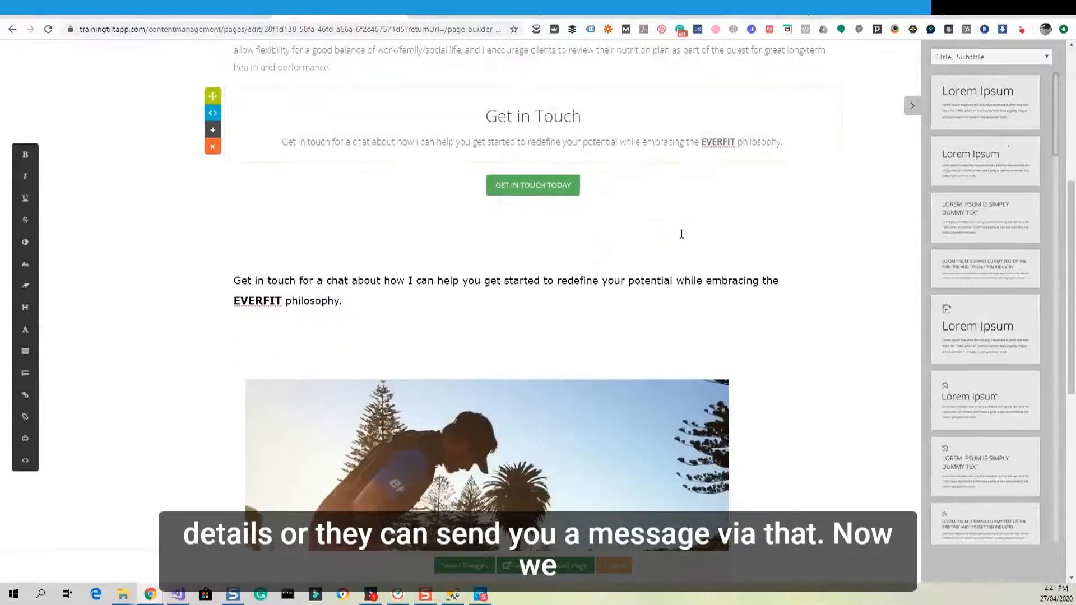
{"action": "left_click_drag", "start_coordinate": [345, 302], "coordinate": [220, 291]}
{"action": "key", "text": "Delete"}
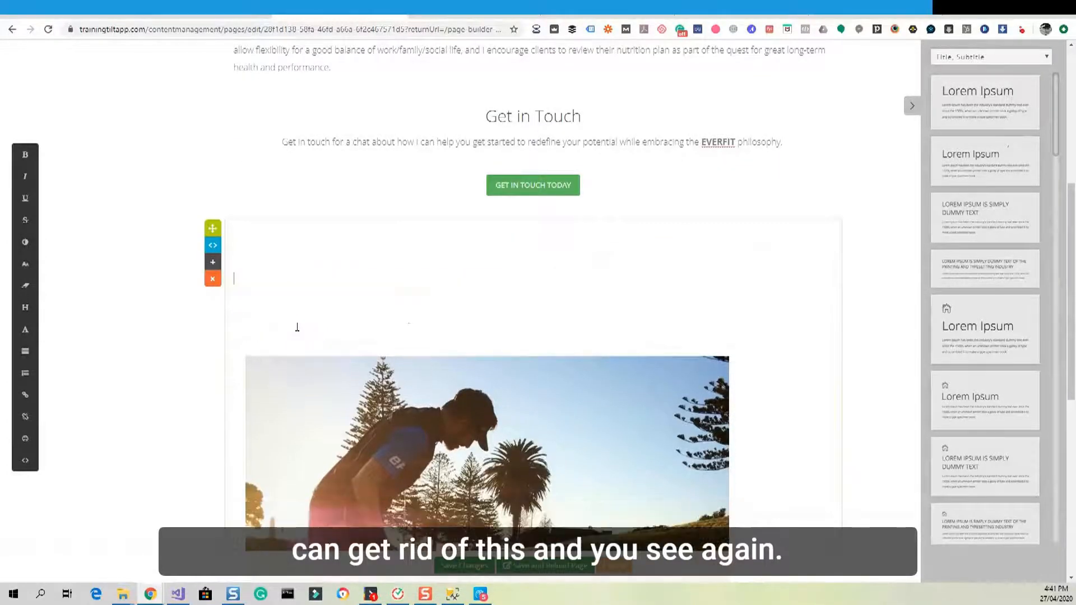
Scroll around the button area to confirm the paragraph is gone.
{"action": "scroll", "coordinate": [417, 311], "scroll_direction": "down", "scroll_amount": 5}
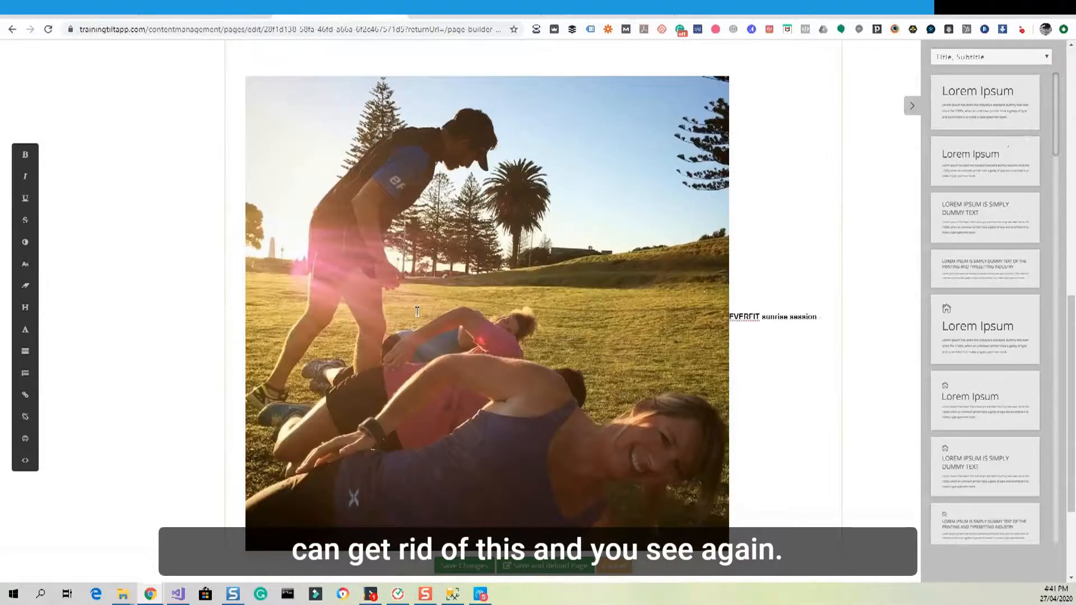
{"action": "scroll", "coordinate": [417, 311], "scroll_direction": "down", "scroll_amount": 2}
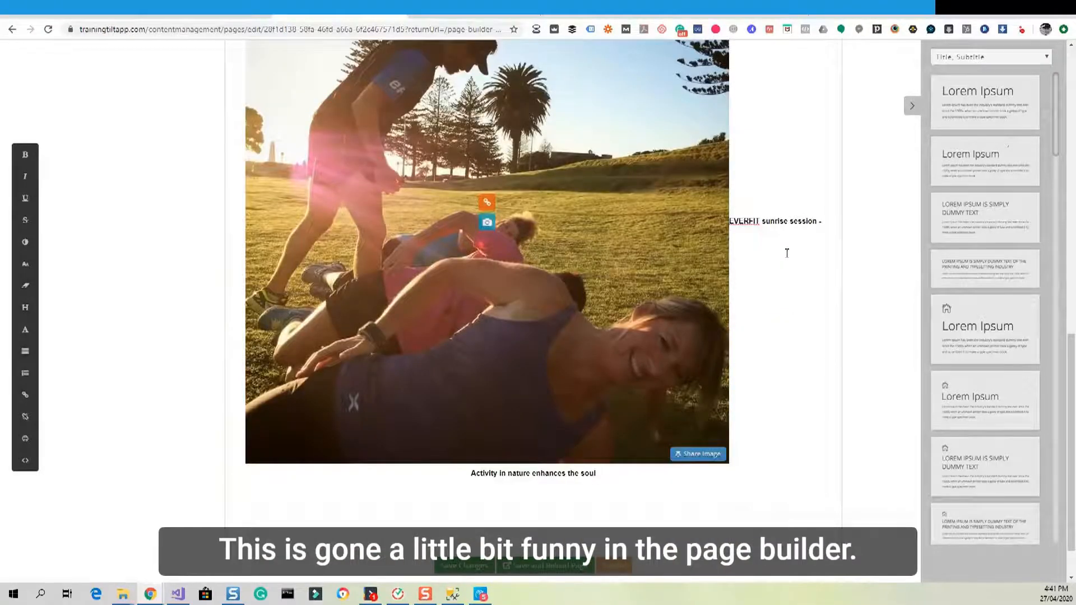
{"action": "scroll", "coordinate": [780, 449], "scroll_direction": "up", "scroll_amount": 6}
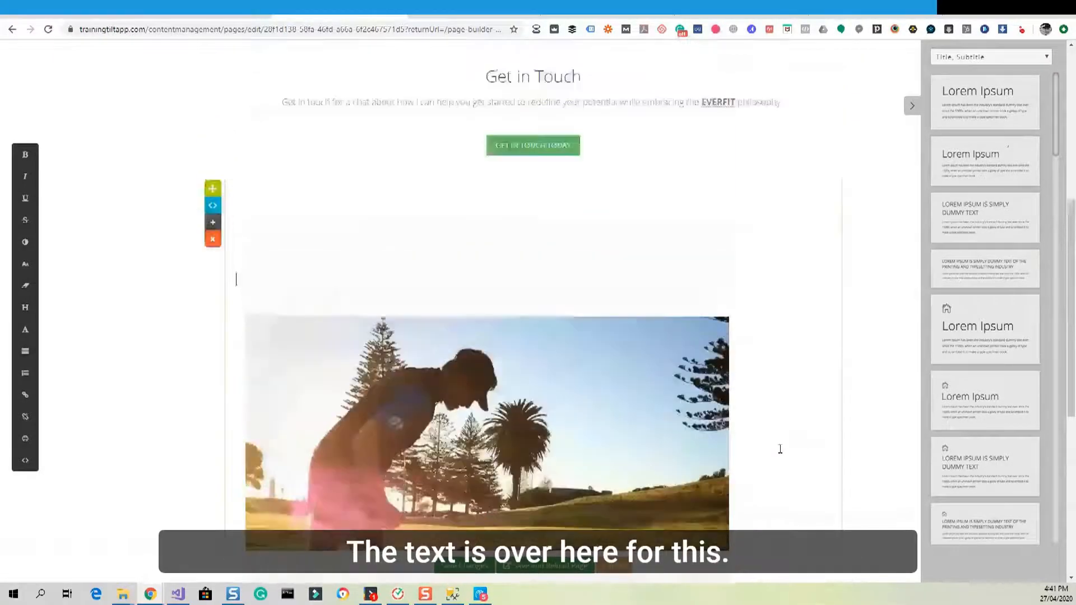
{"action": "scroll", "coordinate": [780, 449], "scroll_direction": "up", "scroll_amount": 3}
{"action": "scroll", "coordinate": [779, 449], "scroll_direction": "down", "scroll_amount": 9}
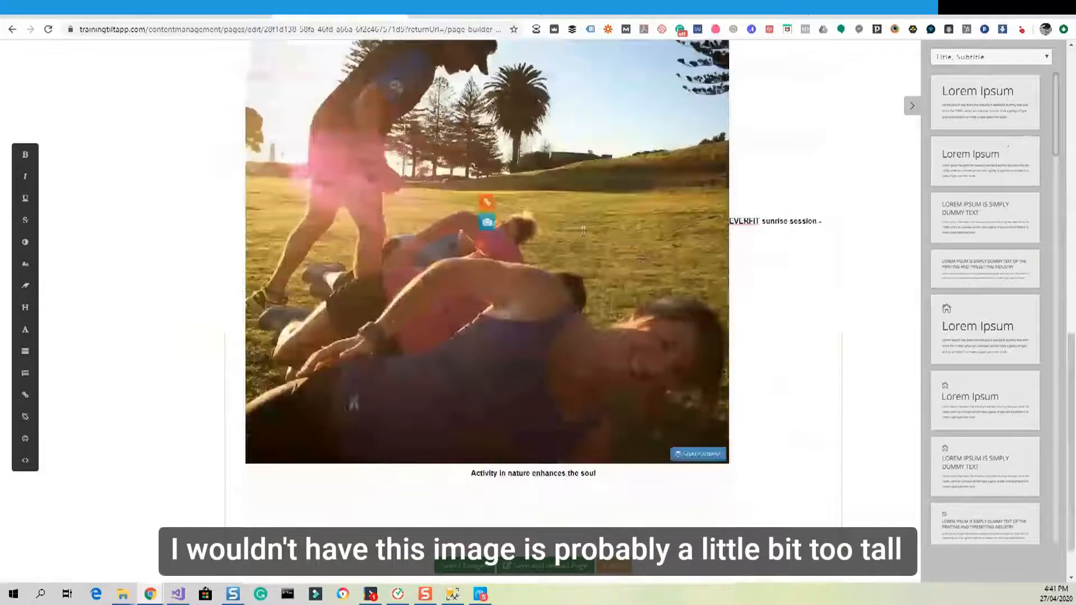
{"action": "scroll", "coordinate": [555, 250], "scroll_direction": "up", "scroll_amount": 3}
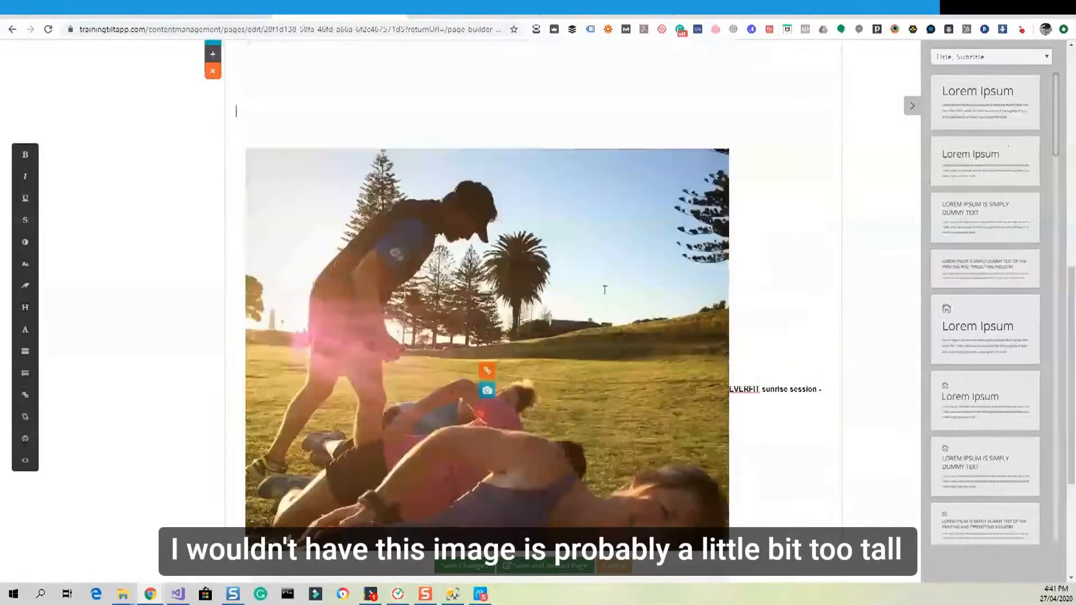
{"action": "scroll", "coordinate": [575, 315], "scroll_direction": "up", "scroll_amount": 6}
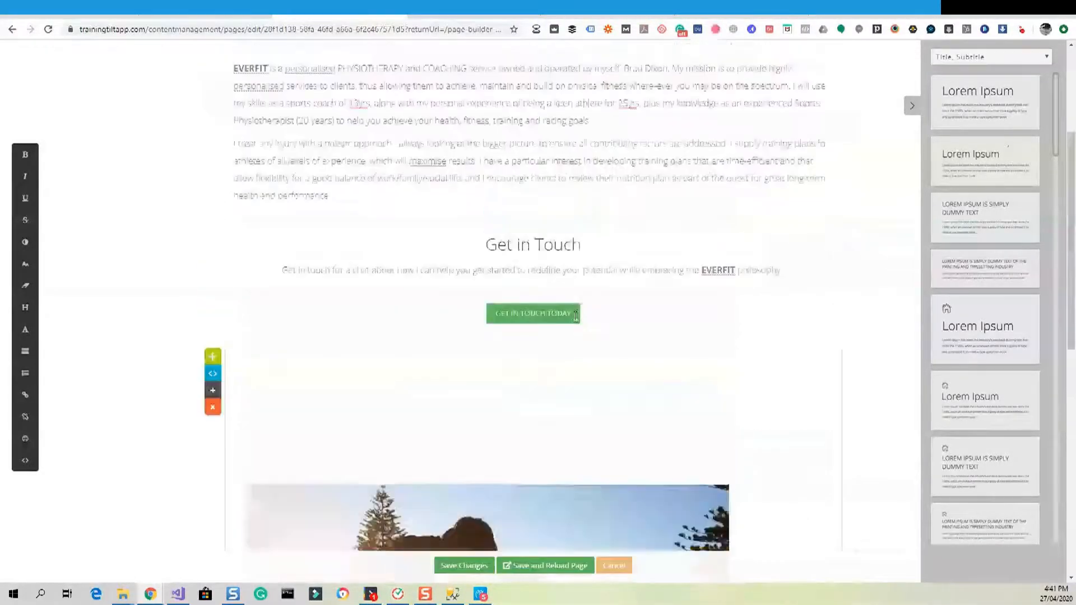
{"action": "scroll", "coordinate": [673, 342], "scroll_direction": "down", "scroll_amount": 4}
{"action": "scroll", "coordinate": [673, 343], "scroll_direction": "up", "scroll_amount": 2}
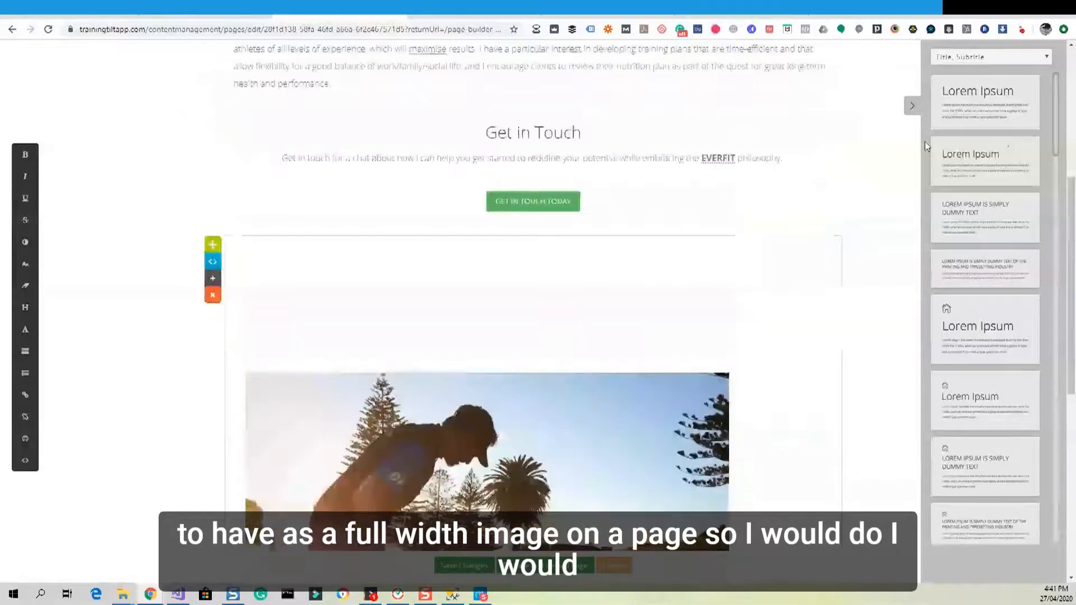
{"action": "left_click", "coordinate": [949, 58]}
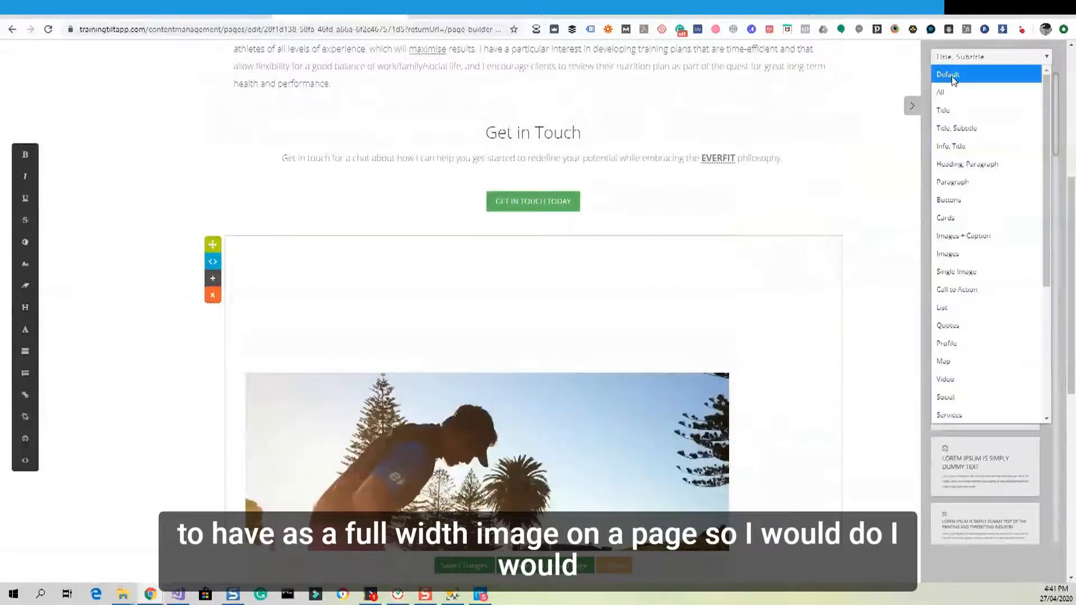
Switch to the Default snippets and drop a text-and-image snippet under GET IN TOUCH TODAY.
{"action": "left_click", "coordinate": [952, 77]}
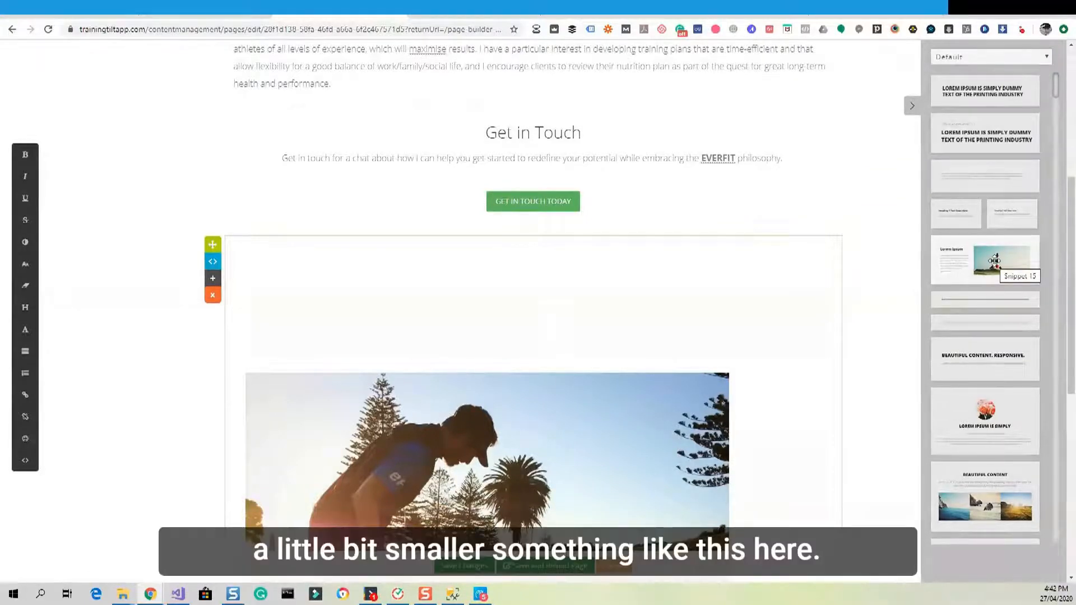
{"action": "scroll", "coordinate": [994, 261], "scroll_direction": "down", "scroll_amount": 7}
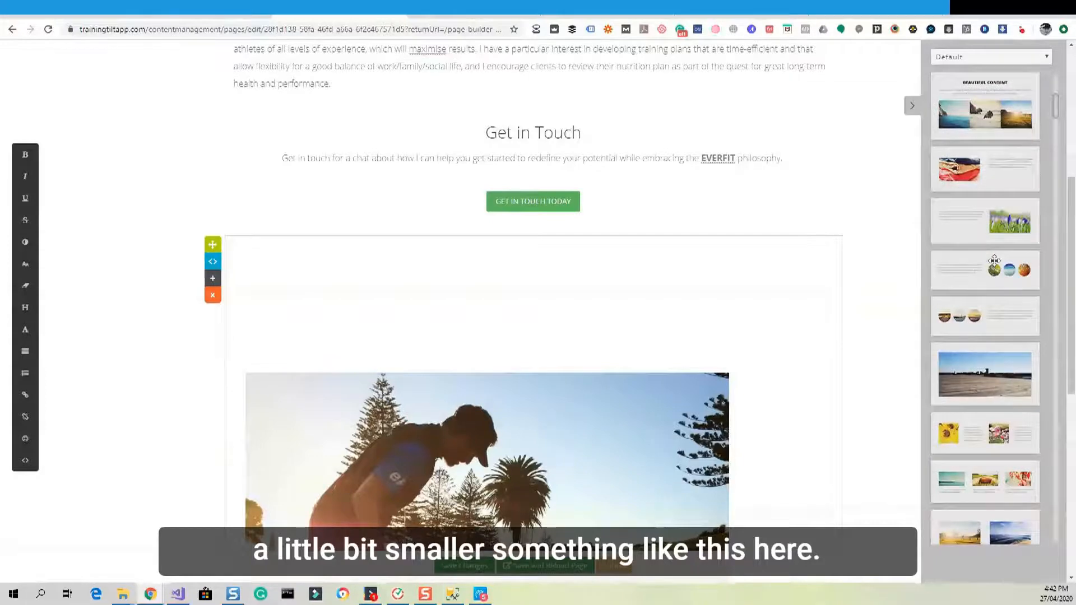
{"action": "left_click_drag", "start_coordinate": [994, 260], "coordinate": [632, 244]}
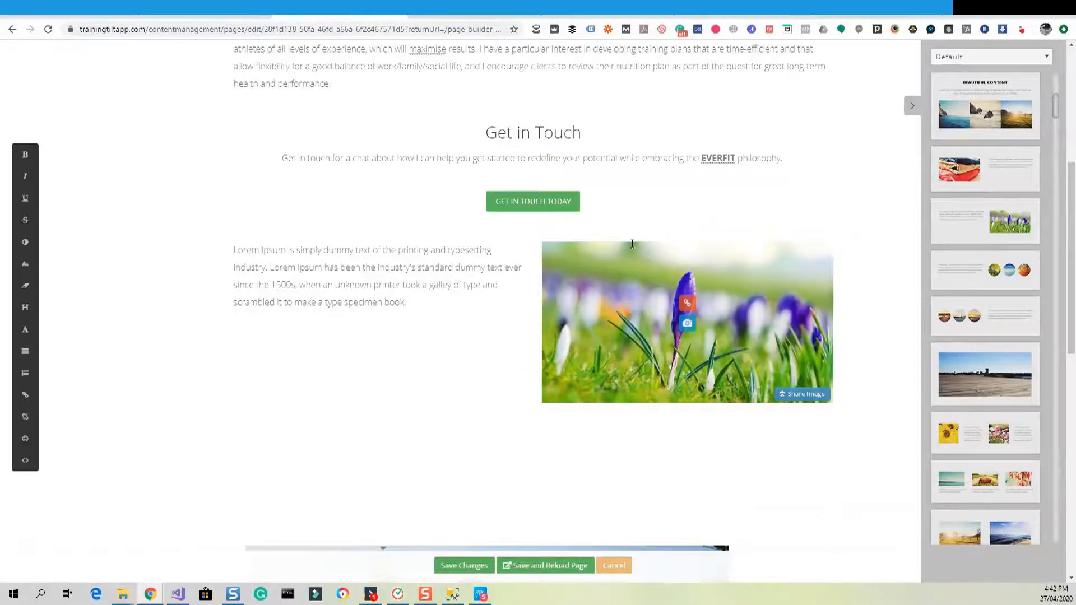
{"action": "scroll", "coordinate": [632, 245], "scroll_direction": "down", "scroll_amount": 10}
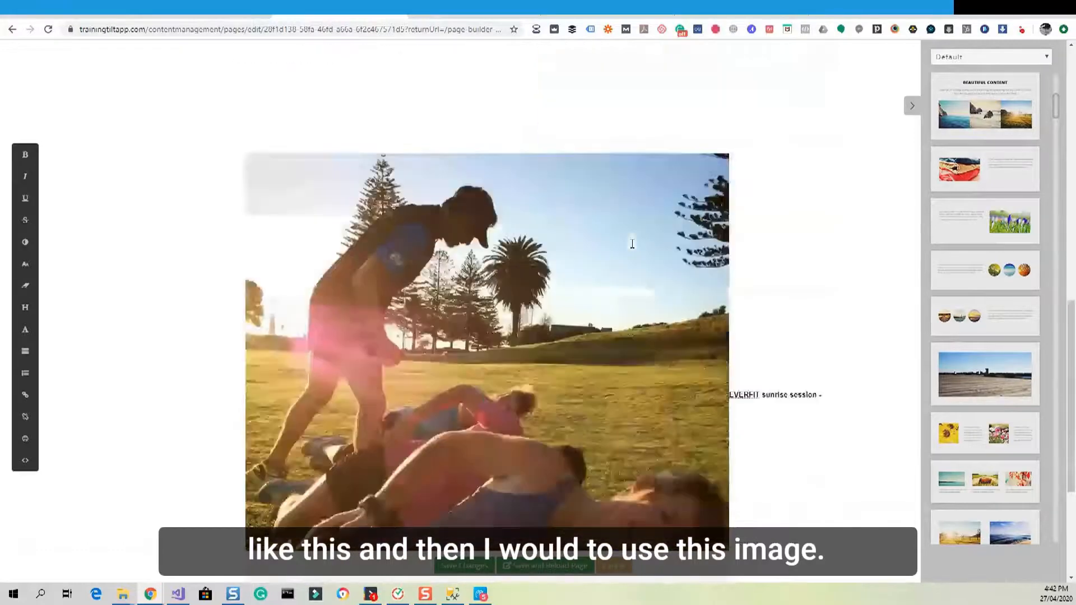
Save the runner photo from the old image block into the Downloads folder with Save image as.
{"action": "right_click", "coordinate": [519, 281]}
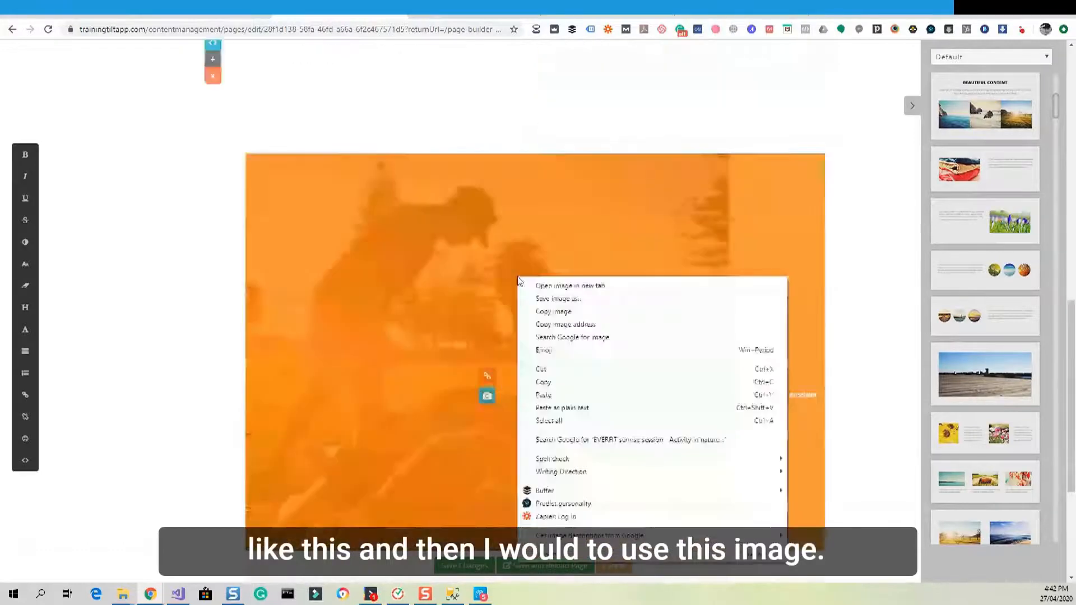
{"action": "left_click", "coordinate": [541, 298]}
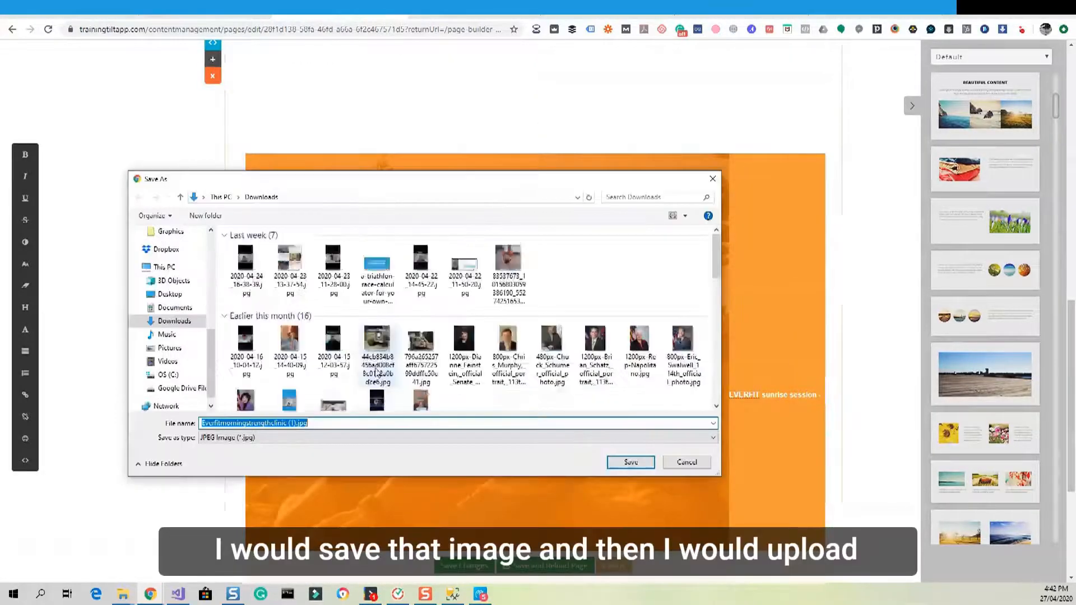
{"action": "left_click", "coordinate": [630, 463]}
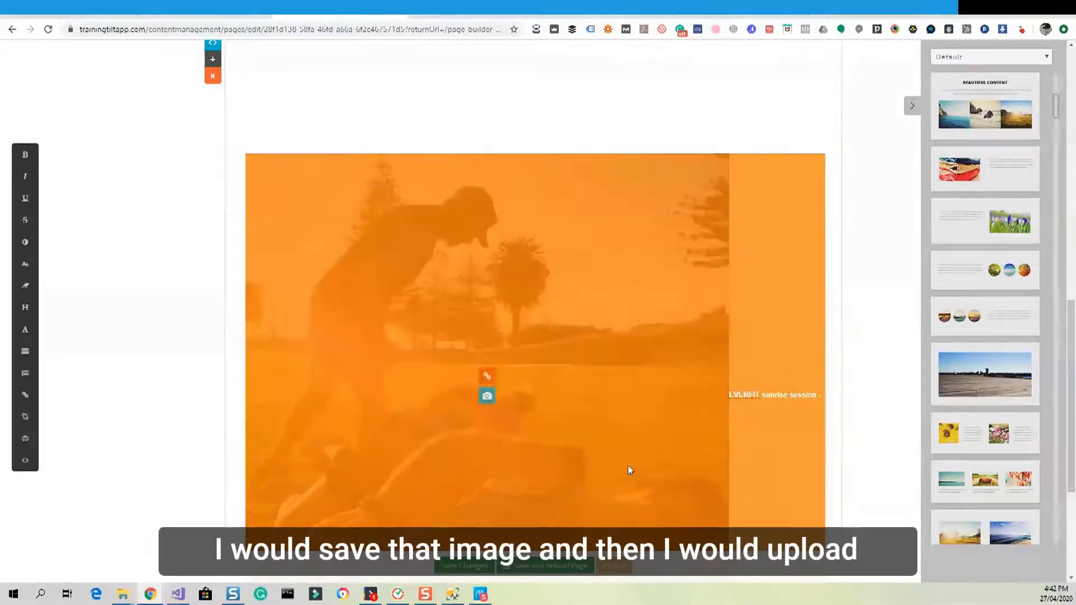
{"action": "scroll", "coordinate": [628, 469], "scroll_direction": "up", "scroll_amount": 6}
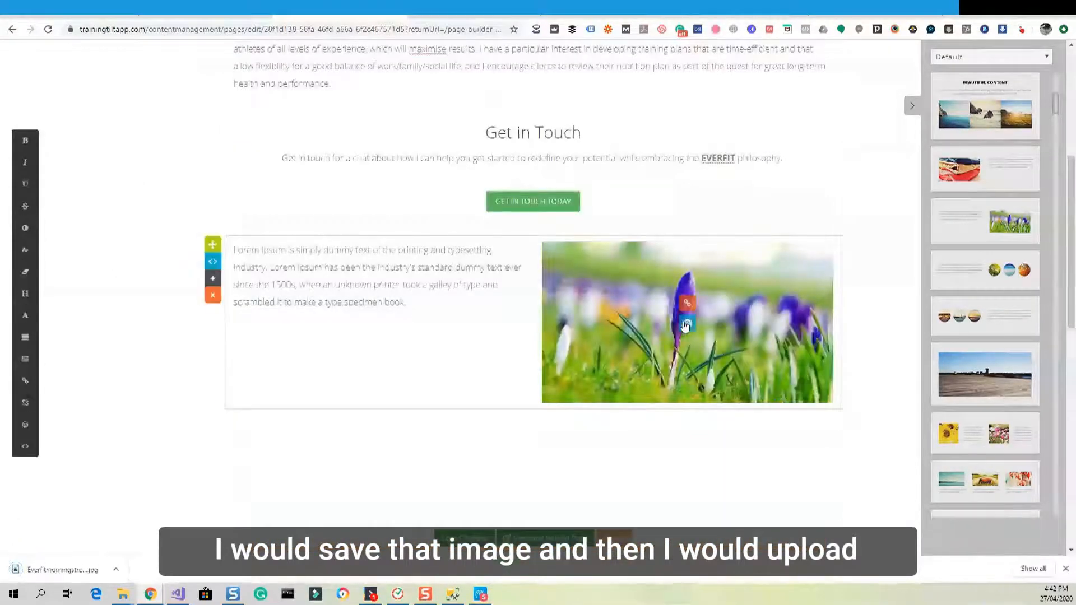
{"action": "left_click", "coordinate": [686, 326]}
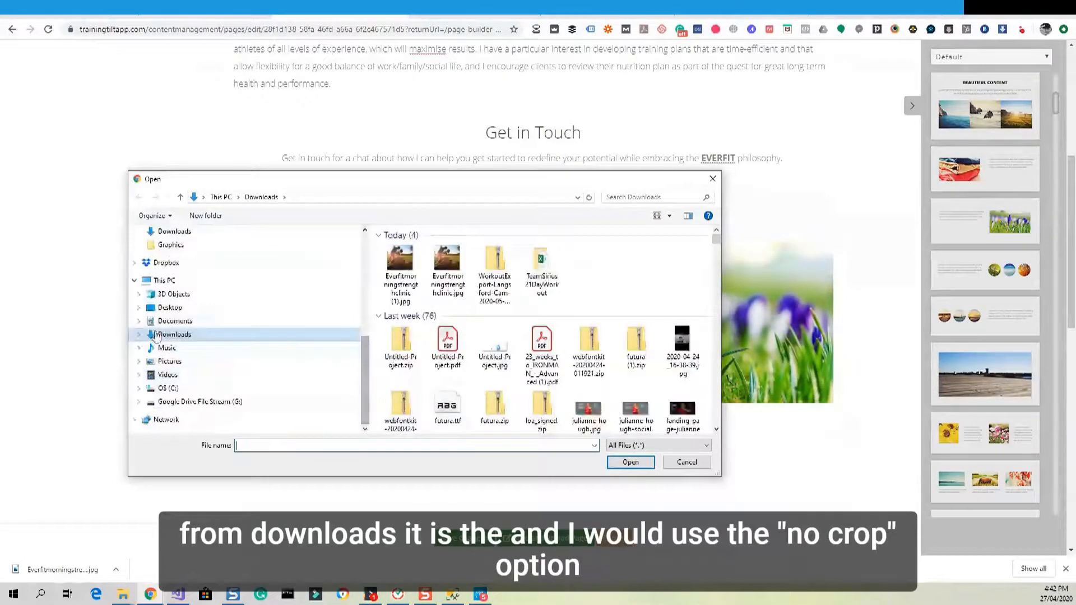
Swap the crocus picture for Everfitmorningstrengthclinic.jpg from Downloads, displayed with No Crop.
{"action": "double_click", "coordinate": [446, 266]}
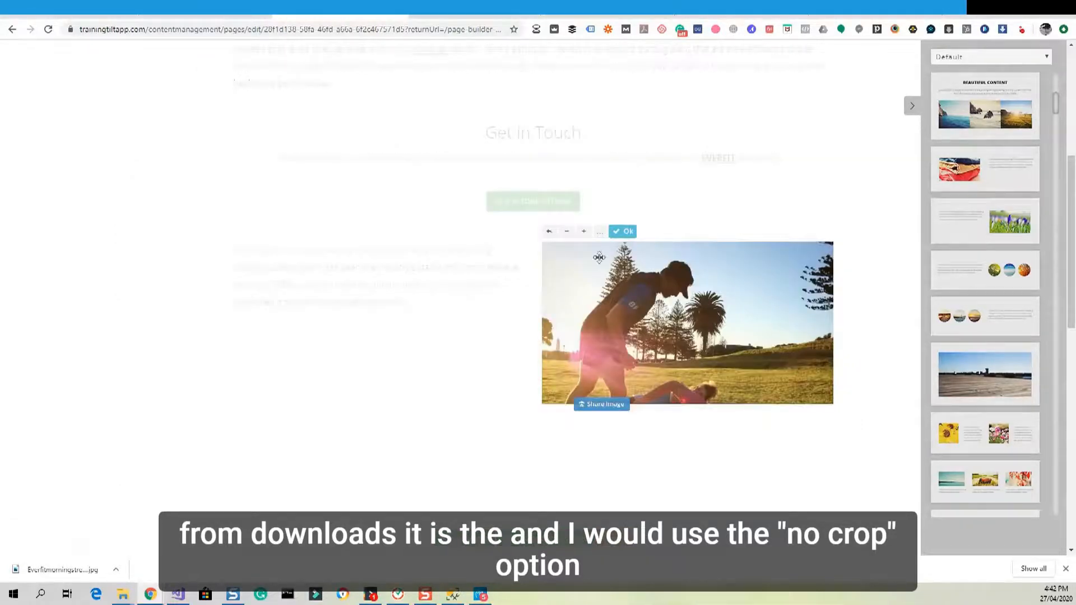
{"action": "left_click", "coordinate": [601, 231]}
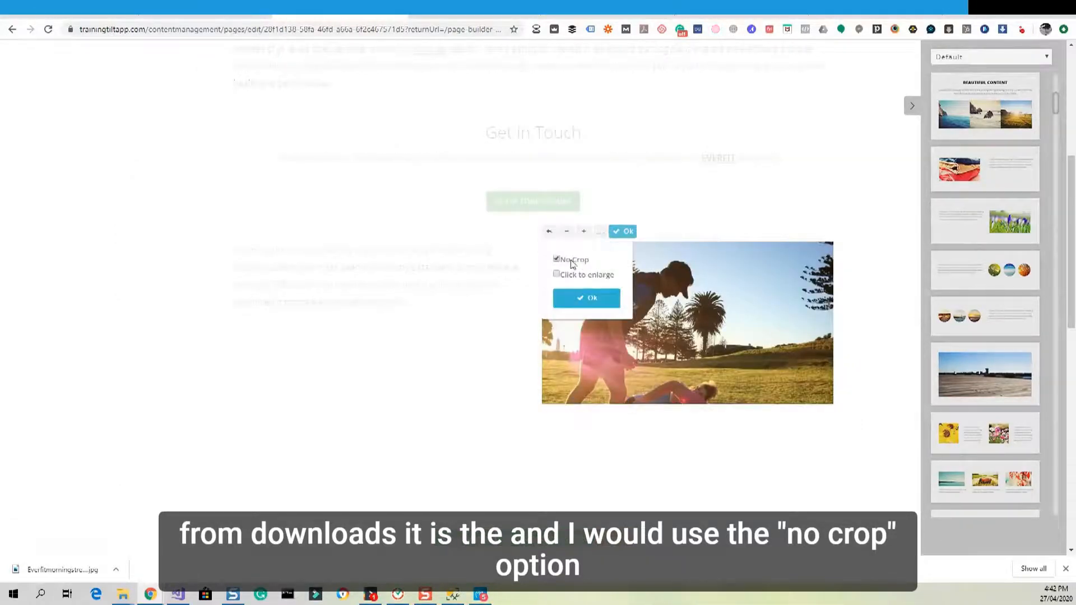
{"action": "left_click", "coordinate": [586, 299]}
{"action": "left_click", "coordinate": [499, 370]}
{"action": "scroll", "coordinate": [500, 370], "scroll_direction": "down", "scroll_amount": 3}
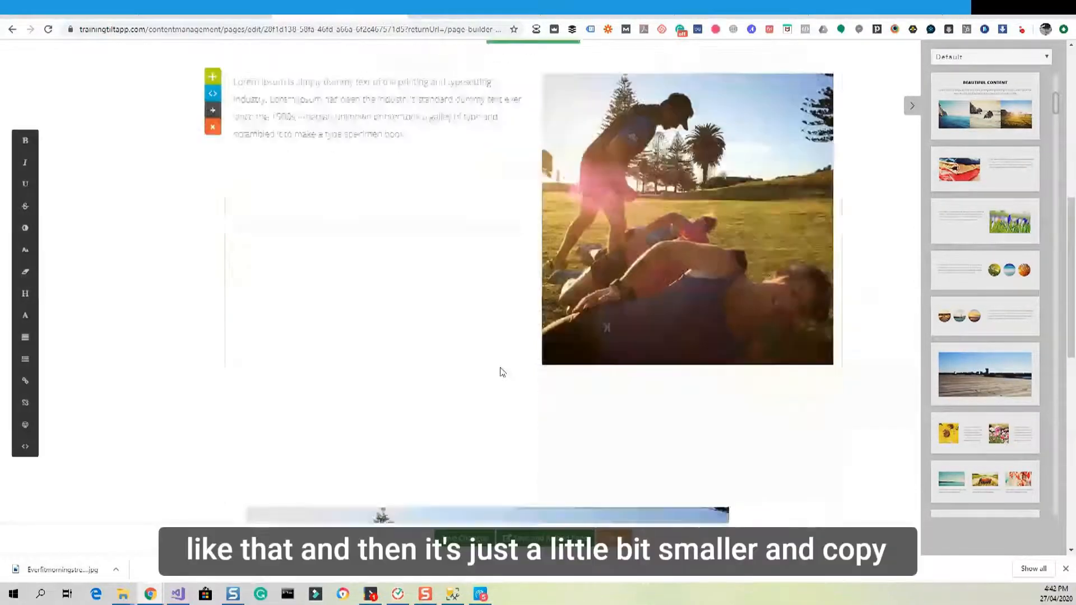
{"action": "scroll", "coordinate": [498, 365], "scroll_direction": "up", "scroll_amount": 3}
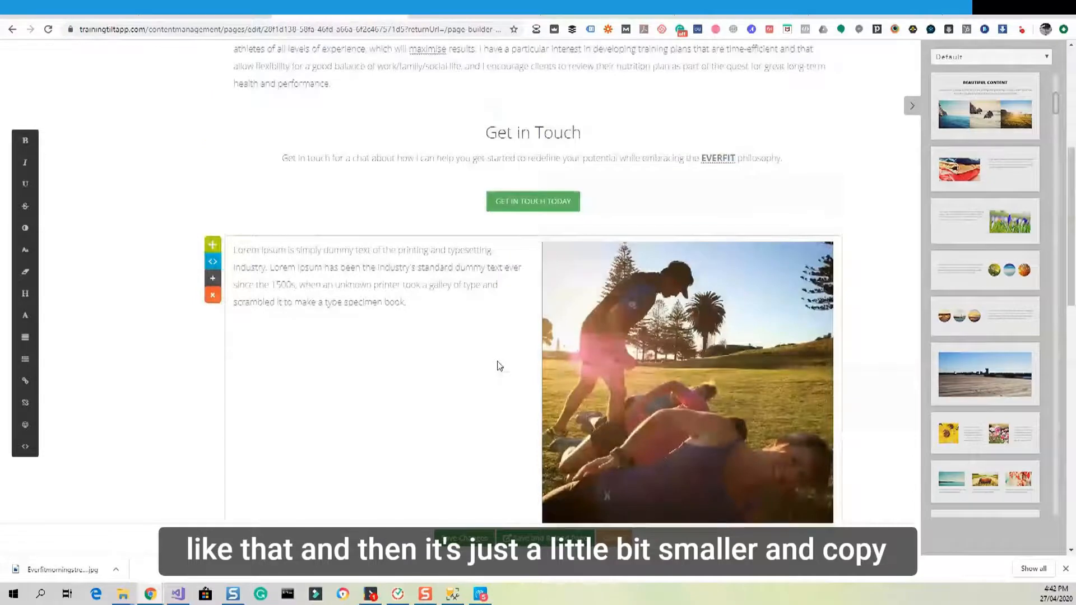
{"action": "scroll", "coordinate": [500, 367], "scroll_direction": "down", "scroll_amount": 8}
{"action": "scroll", "coordinate": [498, 364], "scroll_direction": "down", "scroll_amount": 6}
{"action": "scroll", "coordinate": [497, 363], "scroll_direction": "up", "scroll_amount": 2}
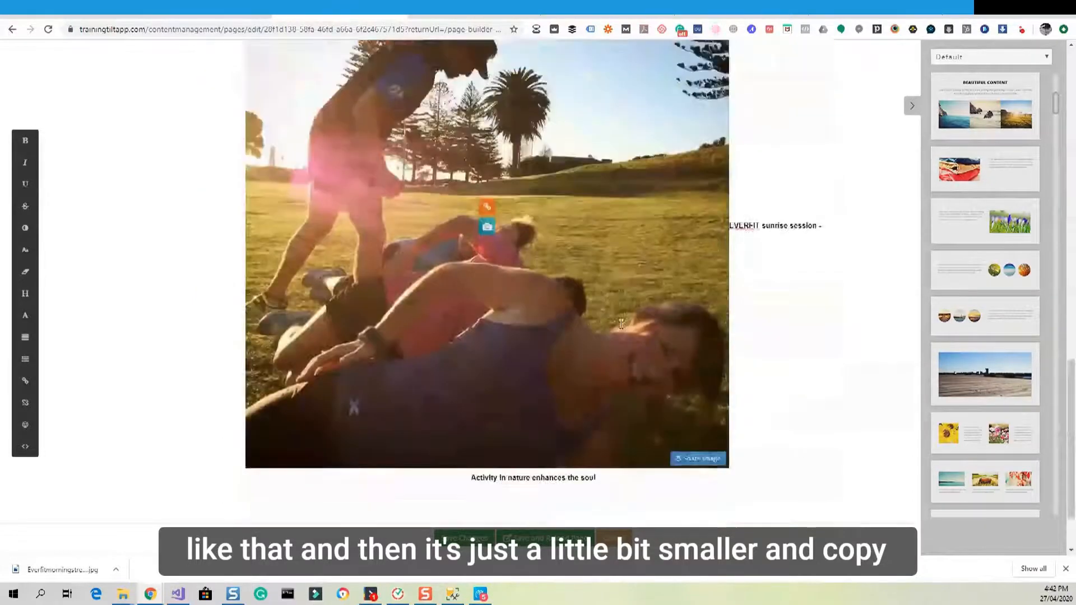
{"action": "left_click_drag", "start_coordinate": [731, 249], "coordinate": [813, 392]}
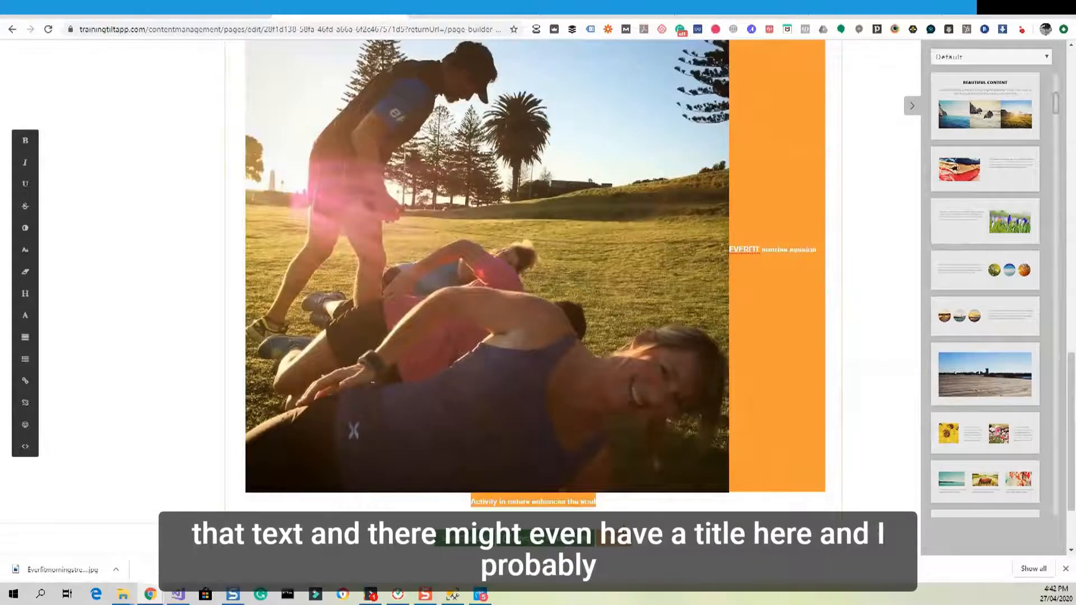
{"action": "scroll", "coordinate": [652, 516], "scroll_direction": "up", "scroll_amount": 10}
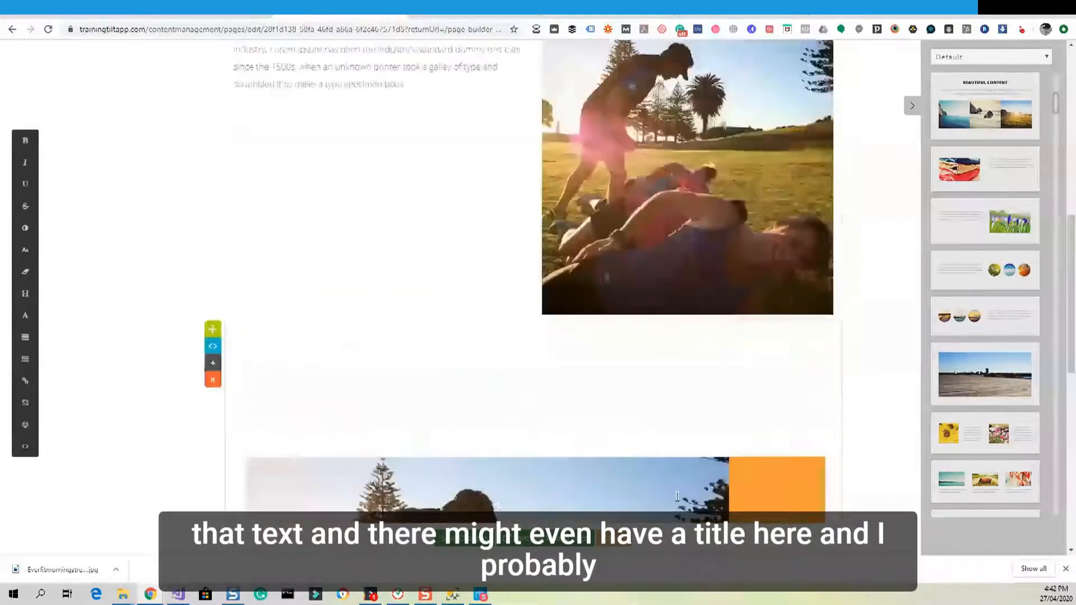
{"action": "left_click_drag", "start_coordinate": [428, 374], "coordinate": [232, 312]}
{"action": "left_click", "coordinate": [371, 357]}
{"action": "type", "text": "EVERFIT sunrise session - Activity in nature enhances the soul"}
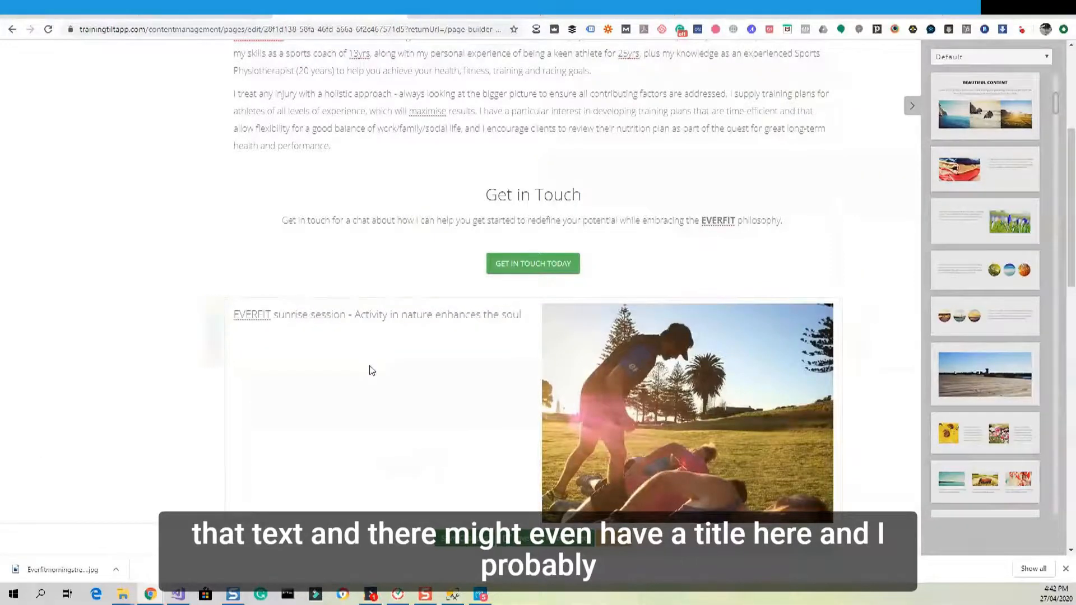
{"action": "scroll", "coordinate": [377, 392], "scroll_direction": "up", "scroll_amount": 2}
{"action": "left_click", "coordinate": [234, 428]}
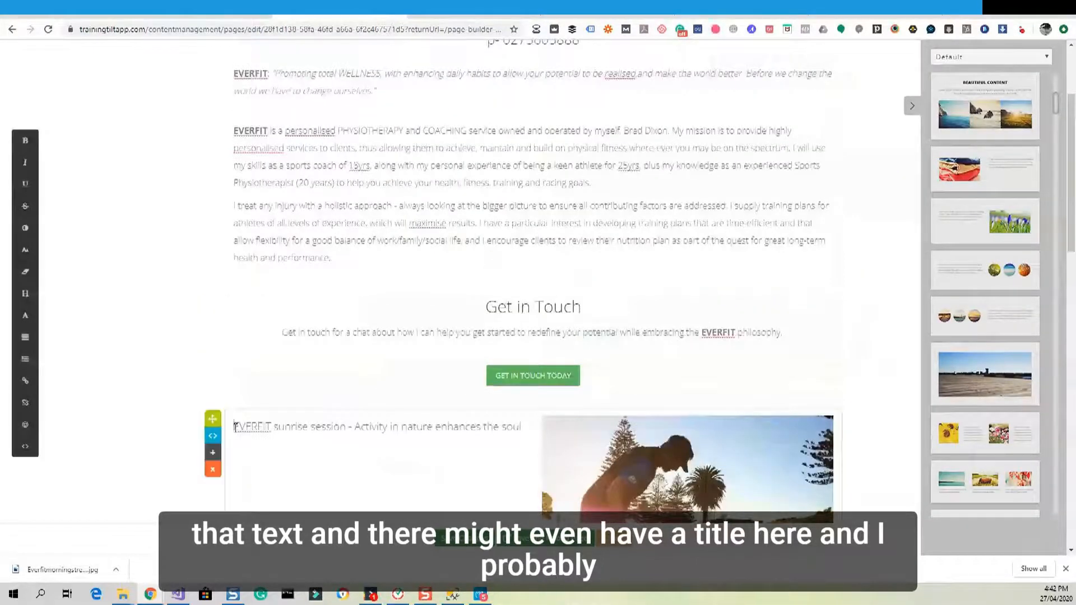
{"action": "key", "text": "Return"}
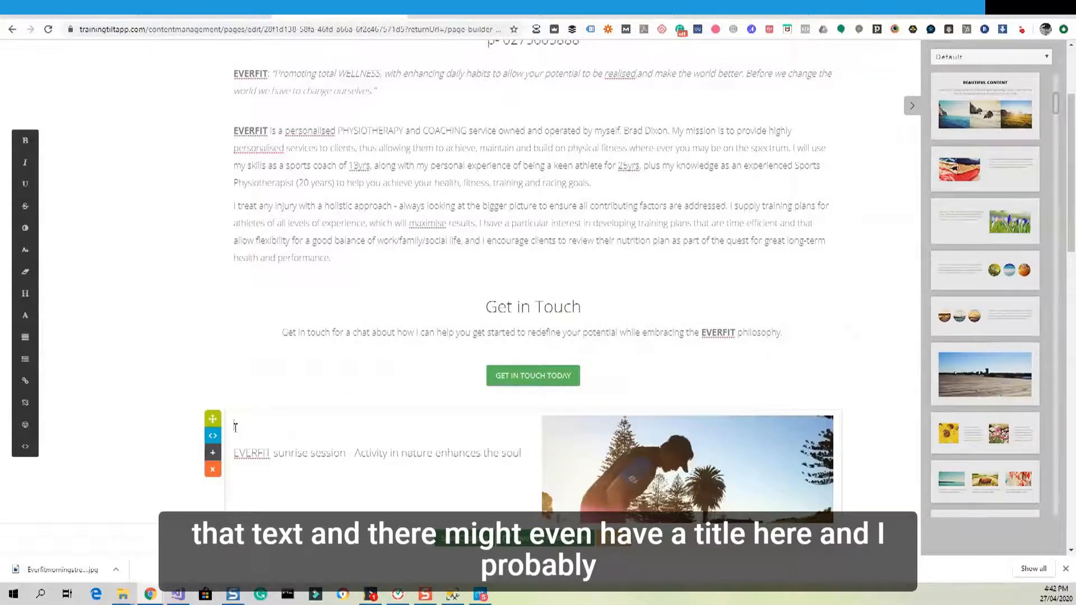
{"action": "scroll", "coordinate": [236, 428], "scroll_direction": "down", "scroll_amount": 1}
{"action": "scroll", "coordinate": [456, 346], "scroll_direction": "down", "scroll_amount": 4}
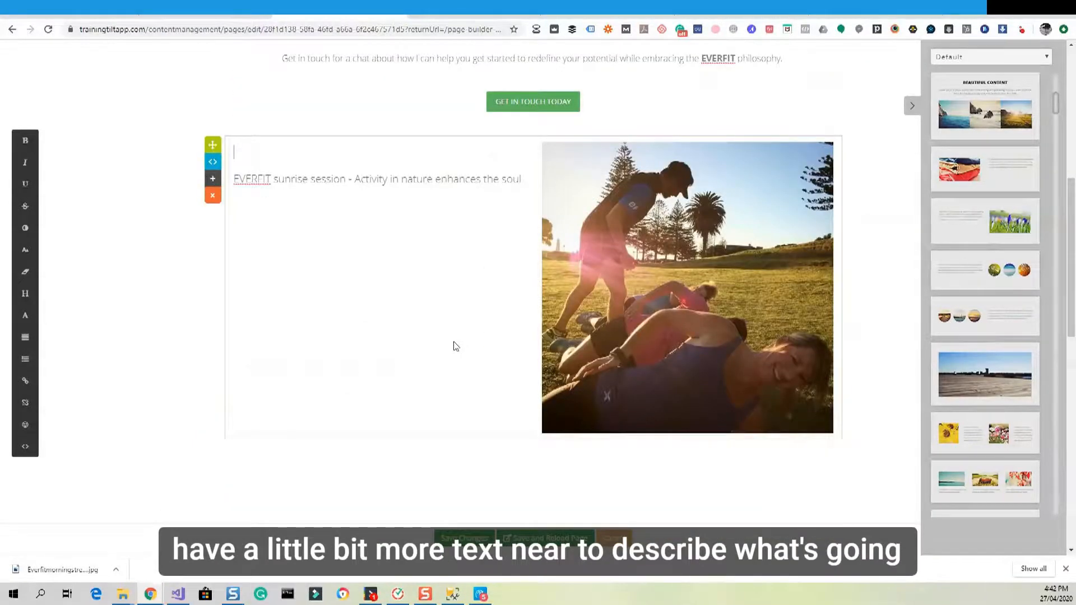
{"action": "scroll", "coordinate": [530, 392], "scroll_direction": "up", "scroll_amount": 4}
{"action": "scroll", "coordinate": [298, 374], "scroll_direction": "down", "scroll_amount": 2}
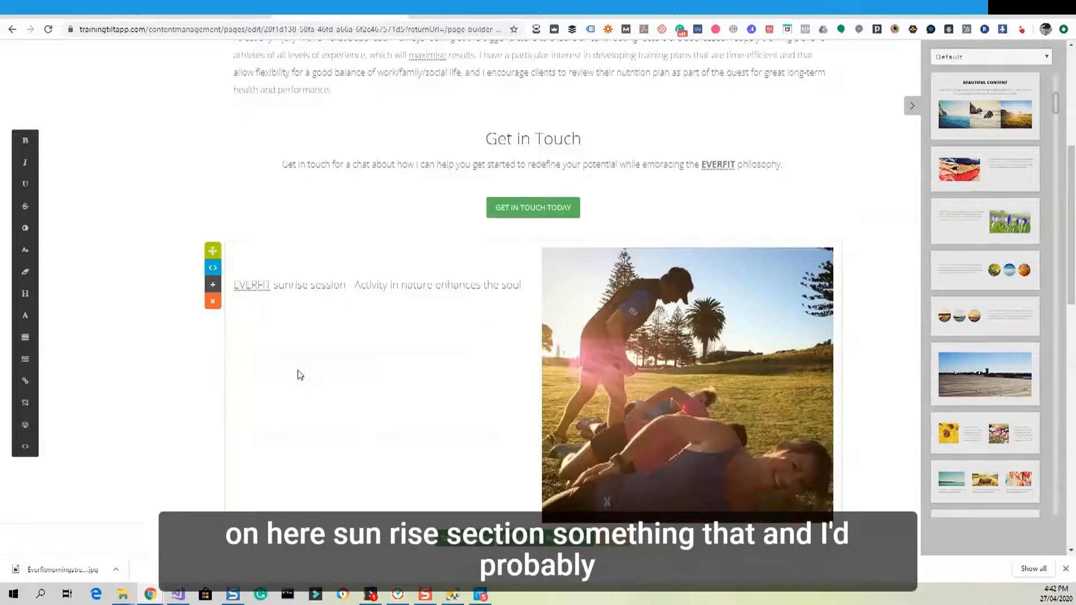
Type 'Everfit Sunrise Session' above the sunrise line and format it as Heading 3.
{"action": "type", "text": "Everfit Sunrise Session"}
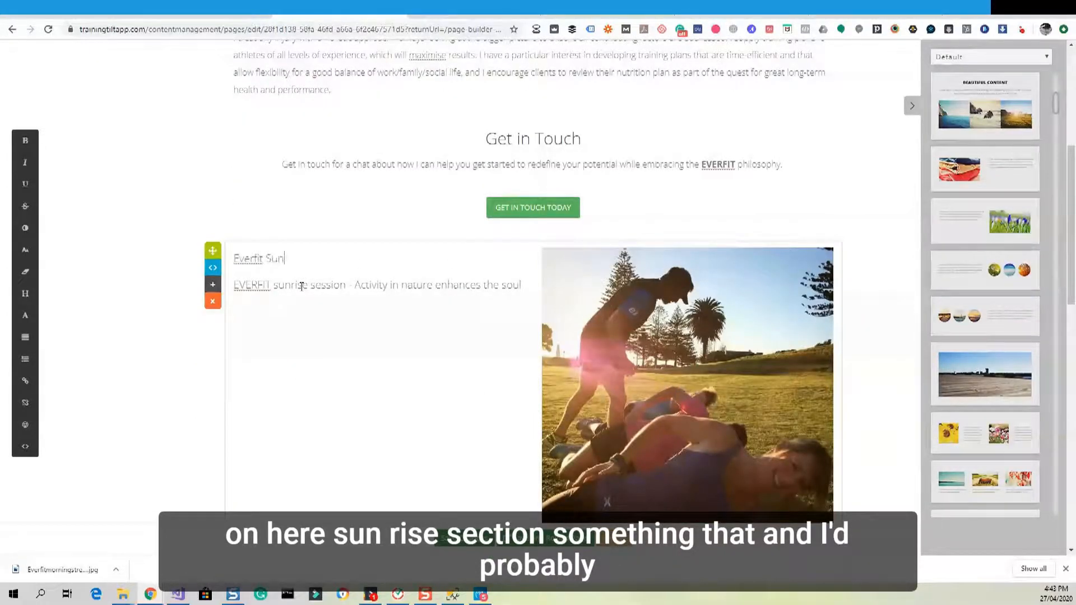
{"action": "triple_click", "coordinate": [302, 260]}
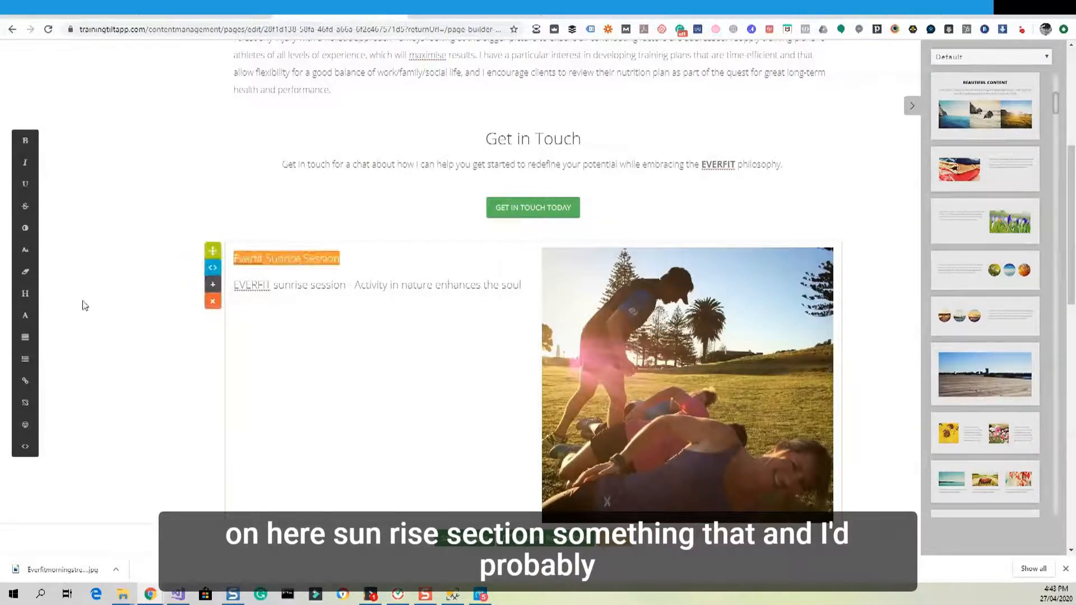
{"action": "left_click", "coordinate": [26, 293]}
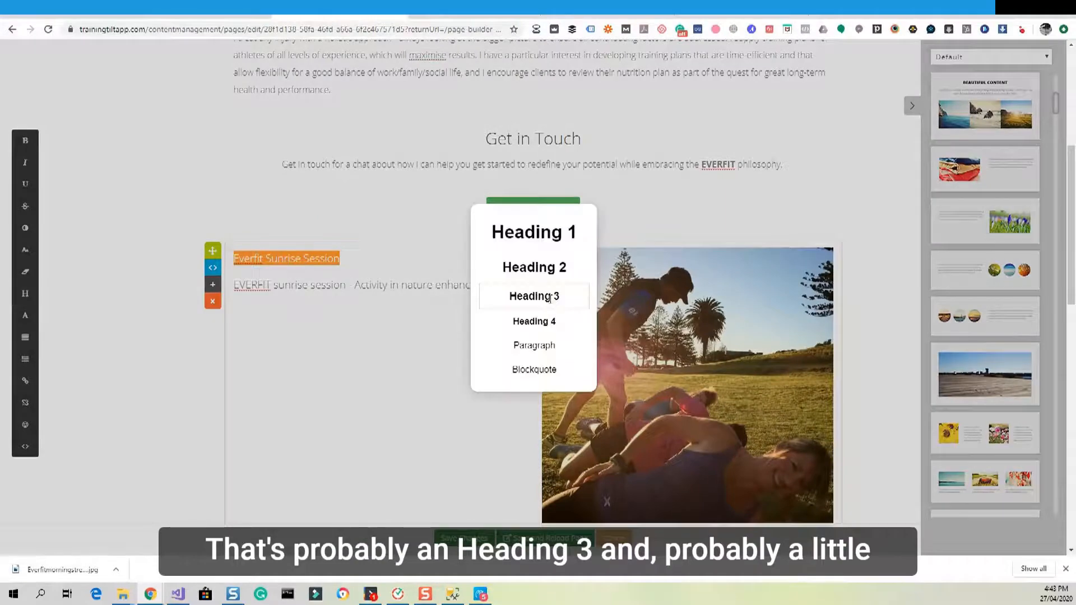
{"action": "left_click", "coordinate": [551, 297]}
{"action": "left_click", "coordinate": [461, 329]}
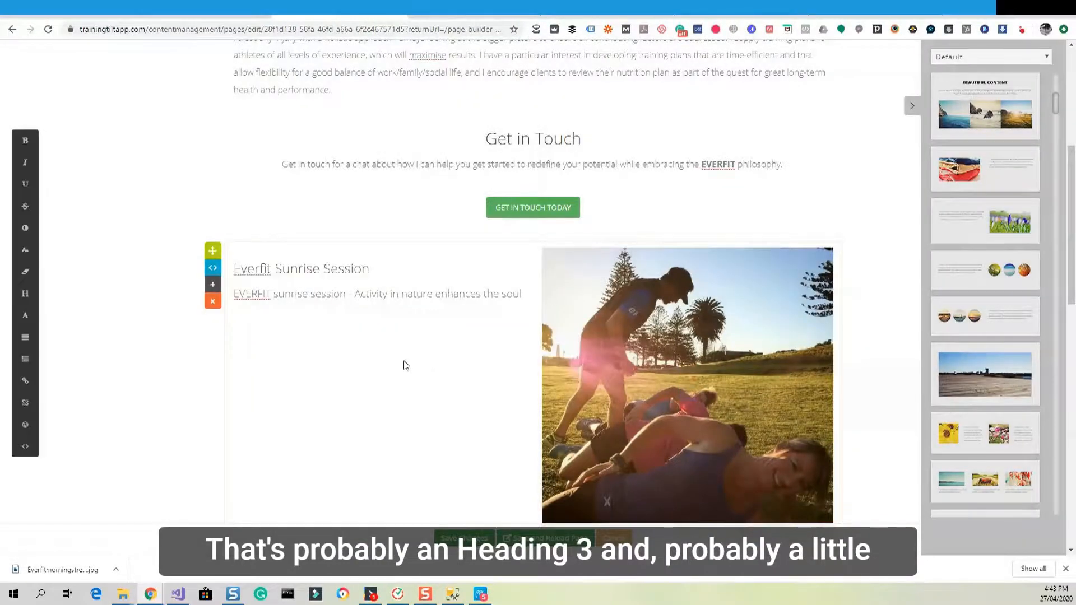
{"action": "scroll", "coordinate": [406, 365], "scroll_direction": "down", "scroll_amount": 3}
{"action": "scroll", "coordinate": [374, 252], "scroll_direction": "up", "scroll_amount": 4}
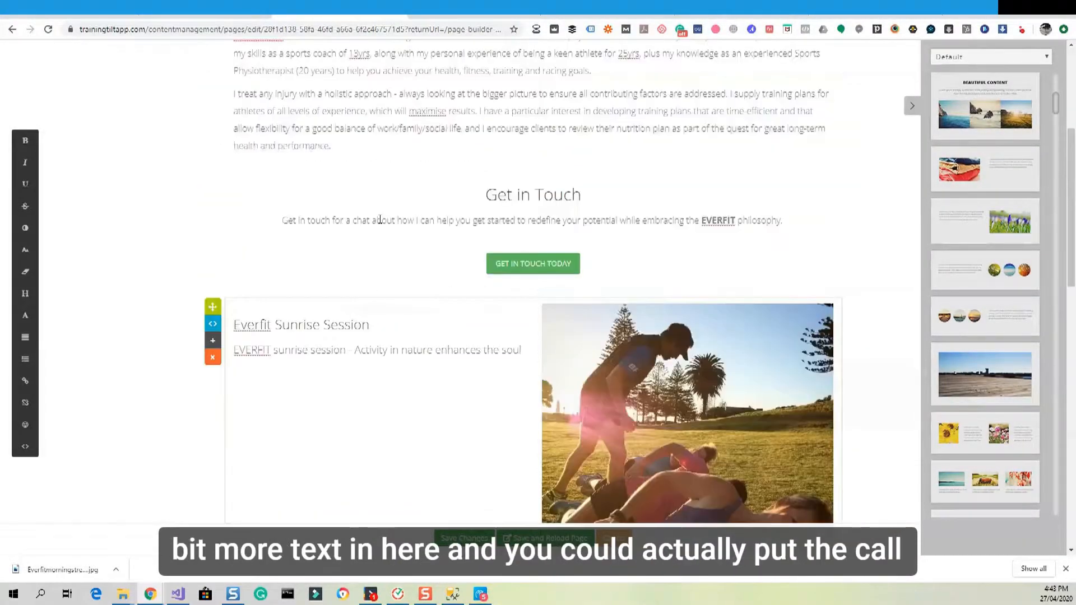
{"action": "scroll", "coordinate": [380, 220], "scroll_direction": "up", "scroll_amount": 2}
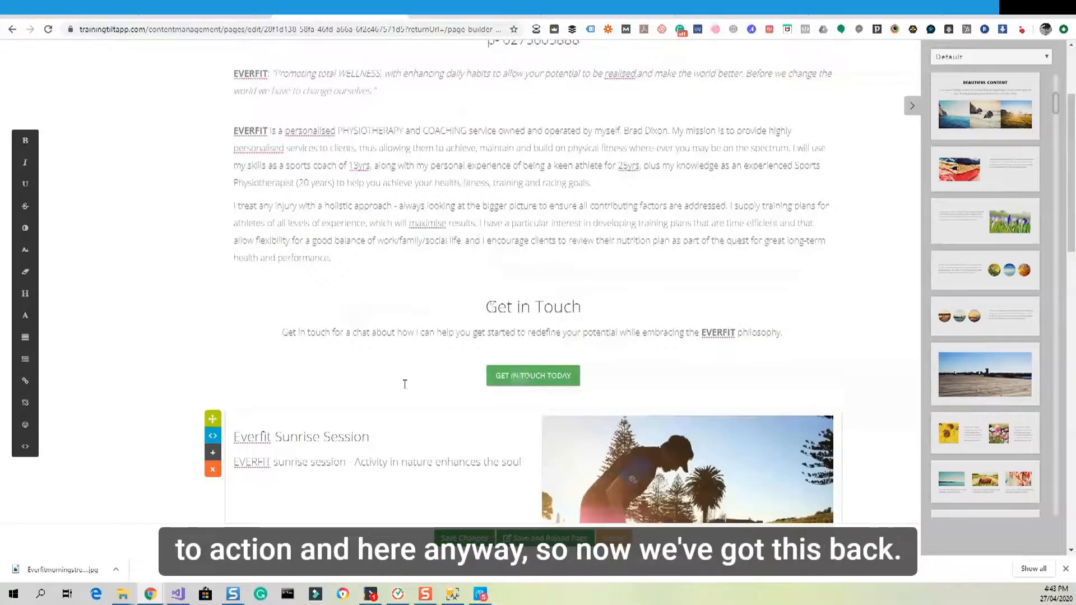
{"action": "scroll", "coordinate": [403, 385], "scroll_direction": "down", "scroll_amount": 2}
{"action": "scroll", "coordinate": [397, 380], "scroll_direction": "up", "scroll_amount": 5}
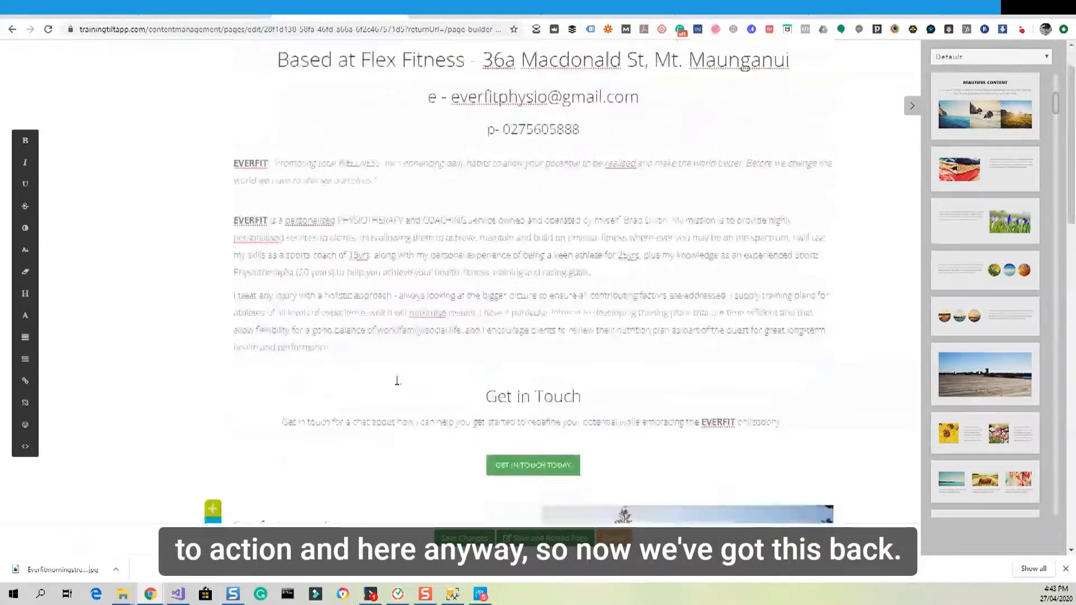
Select the contact, About and Get in Touch blocks in turn while scrolling down the page.
{"action": "left_click", "coordinate": [456, 147]}
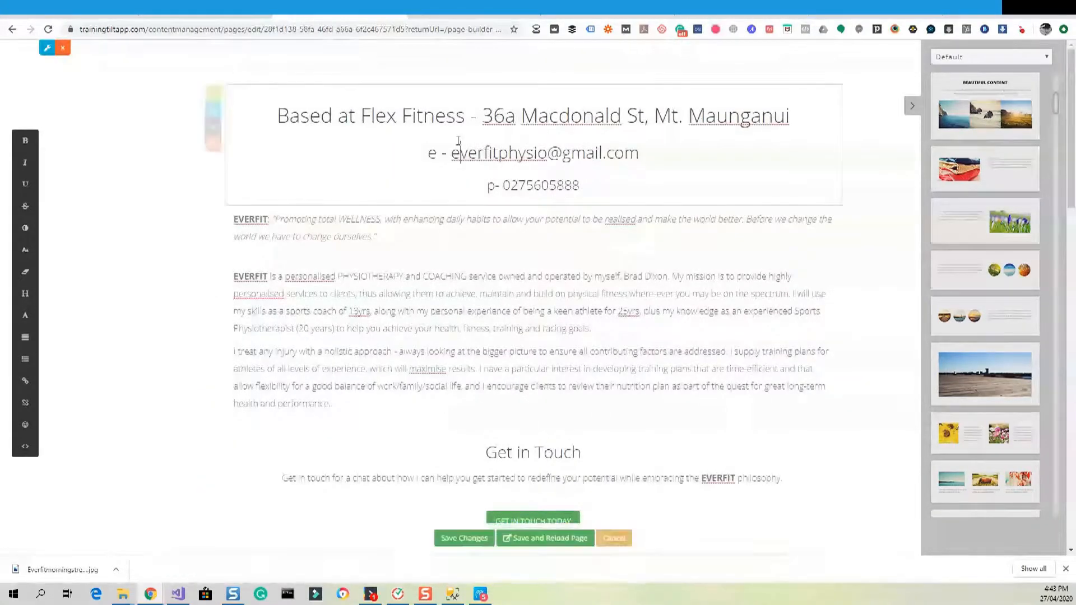
{"action": "left_click", "coordinate": [480, 269]}
{"action": "left_click", "coordinate": [474, 233]}
{"action": "scroll", "coordinate": [509, 287], "scroll_direction": "down", "scroll_amount": 1}
{"action": "scroll", "coordinate": [509, 287], "scroll_direction": "down", "scroll_amount": 5}
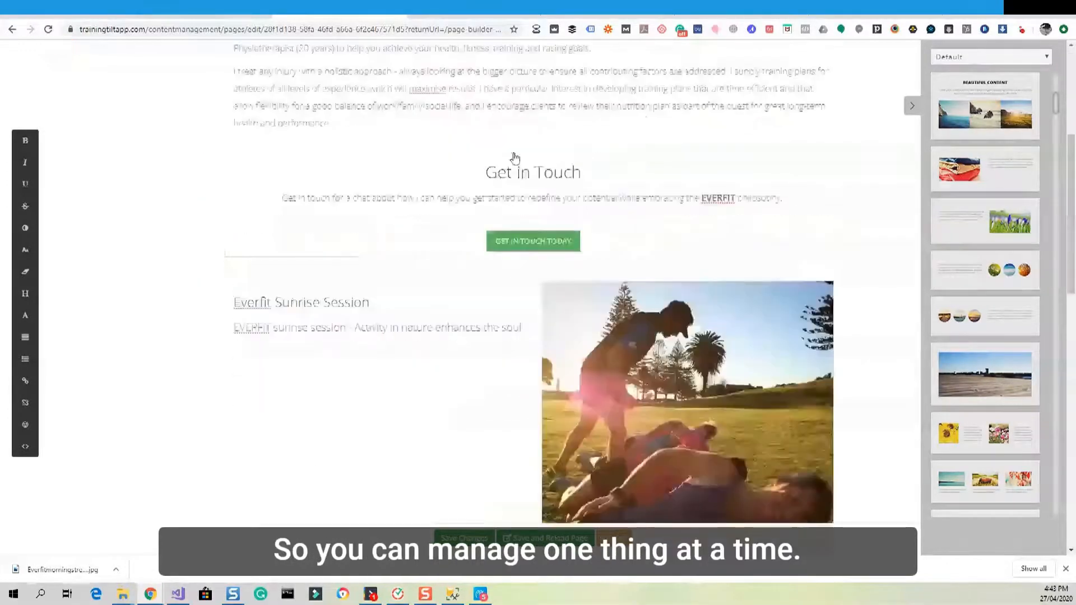
{"action": "left_click", "coordinate": [511, 171]}
{"action": "scroll", "coordinate": [518, 196], "scroll_direction": "down", "scroll_amount": 2}
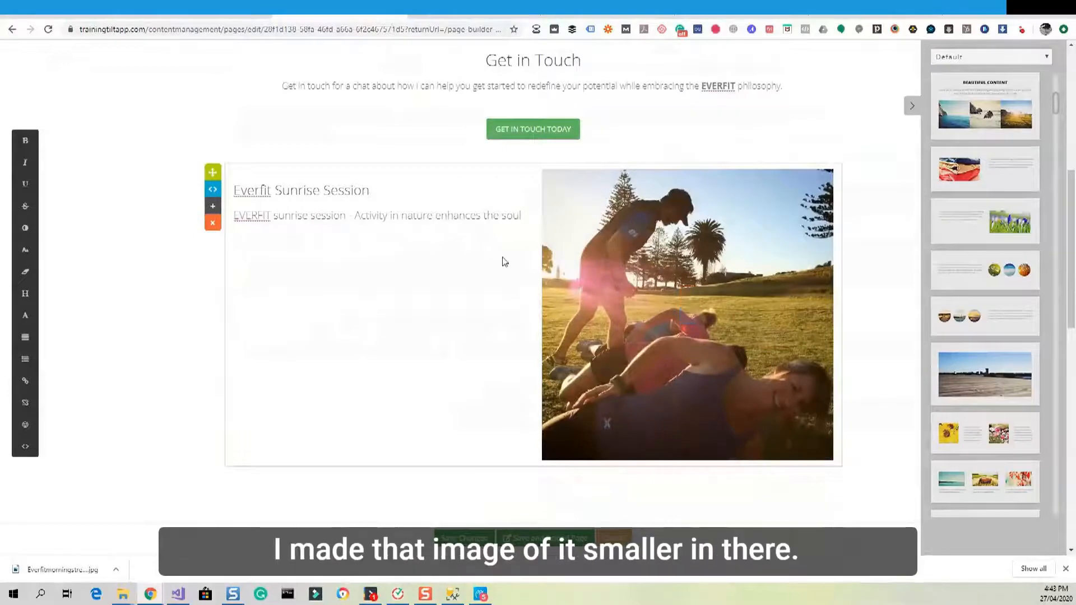
{"action": "scroll", "coordinate": [504, 261], "scroll_direction": "down", "scroll_amount": 1}
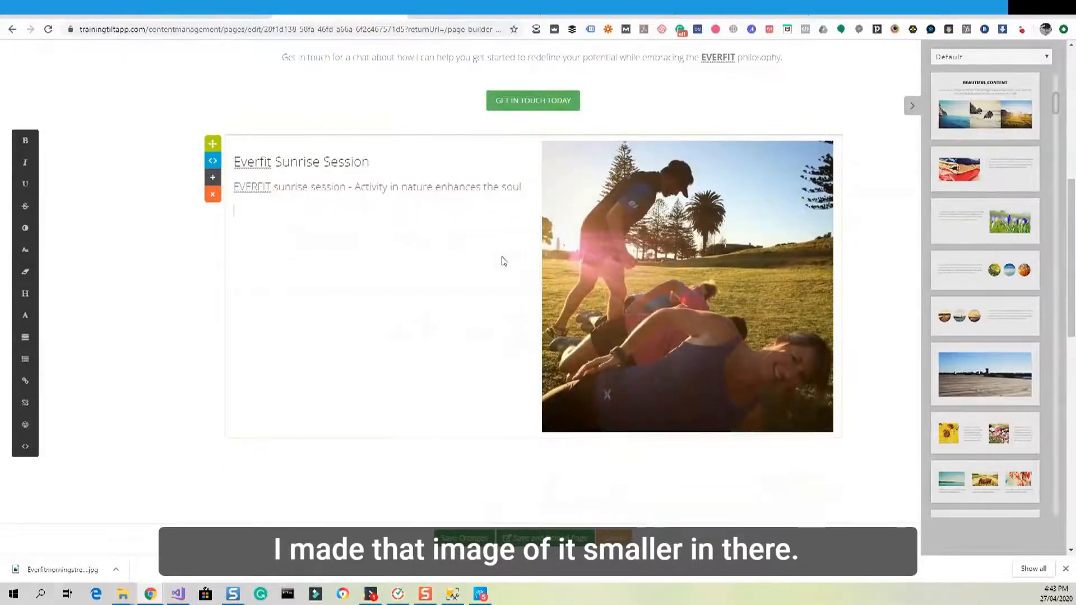
{"action": "scroll", "coordinate": [504, 261], "scroll_direction": "down", "scroll_amount": 3}
{"action": "scroll", "coordinate": [504, 261], "scroll_direction": "down", "scroll_amount": 4}
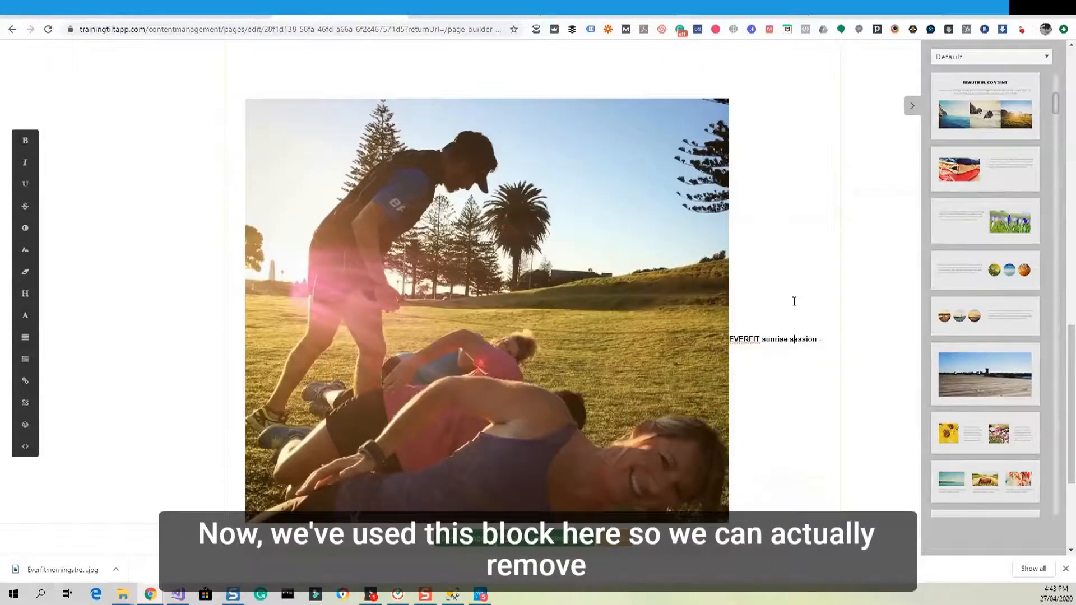
Delete the old leftover sunrise image block and confirm the deletion.
{"action": "scroll", "coordinate": [795, 301], "scroll_direction": "down", "scroll_amount": 2}
{"action": "scroll", "coordinate": [341, 234], "scroll_direction": "up", "scroll_amount": 4}
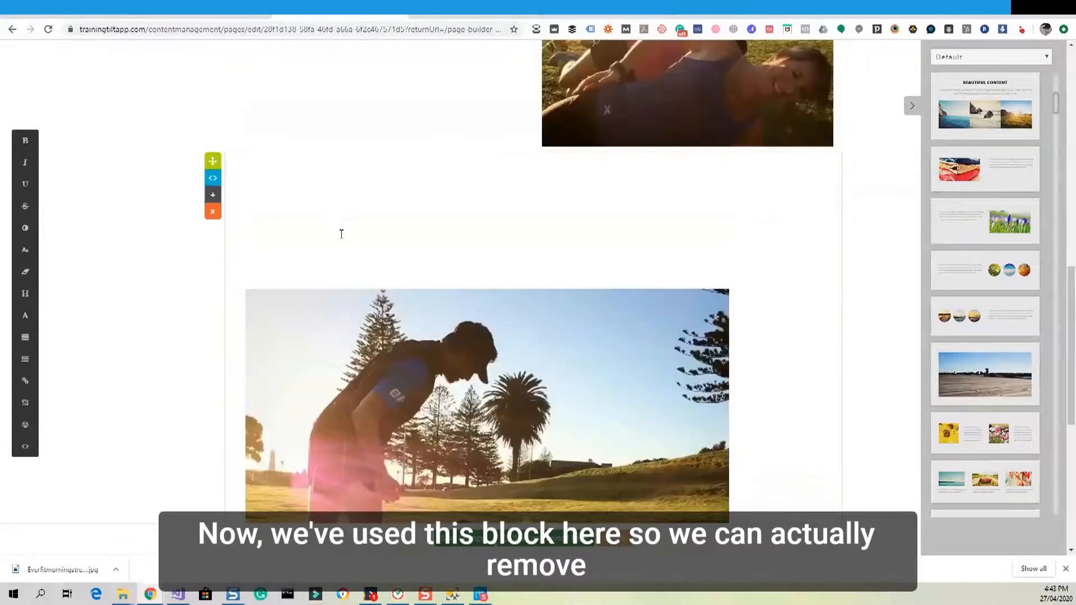
{"action": "left_click", "coordinate": [213, 212]}
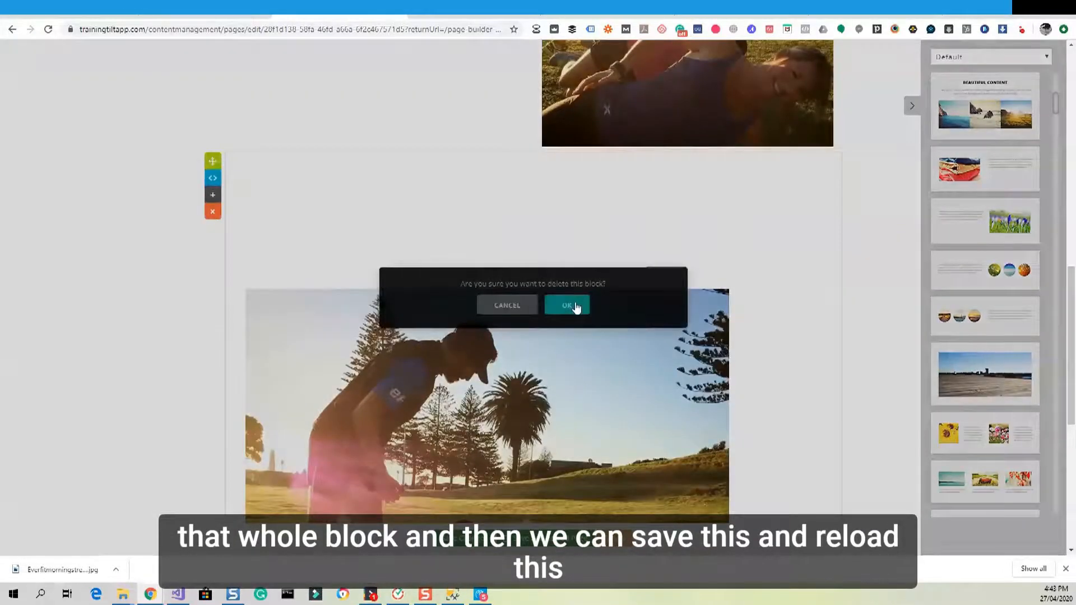
{"action": "left_click", "coordinate": [567, 305]}
Save the page changes and reload the page.
{"action": "scroll", "coordinate": [583, 312], "scroll_direction": "up", "scroll_amount": 7}
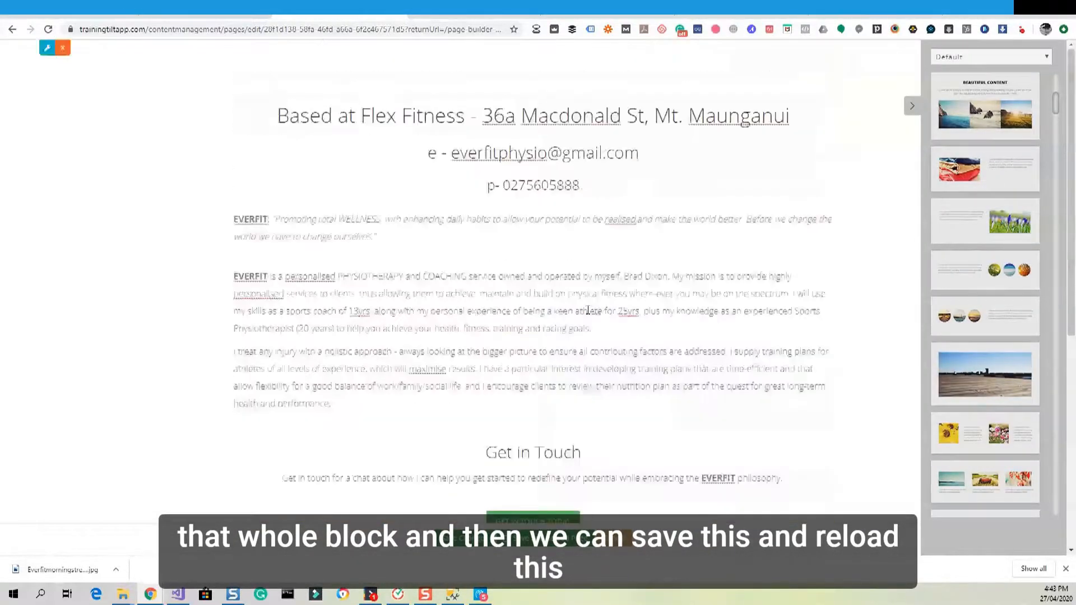
{"action": "scroll", "coordinate": [587, 310], "scroll_direction": "down", "scroll_amount": 4}
{"action": "left_click", "coordinate": [525, 544]}
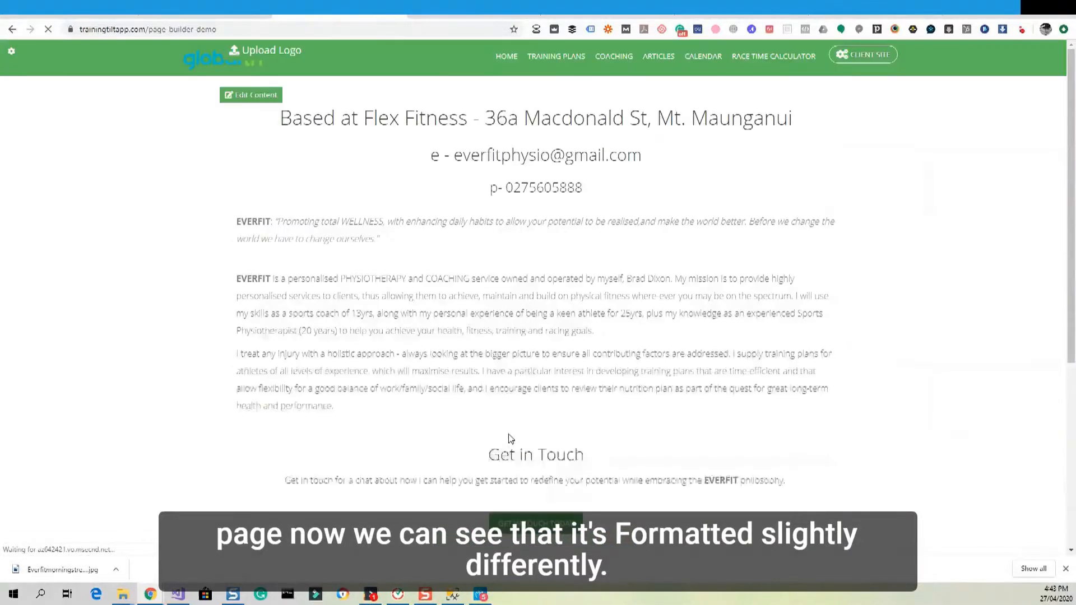
Select and deselect the EVERFIT quote and About paragraphs to compare the lighter text styling.
{"action": "scroll", "coordinate": [509, 435], "scroll_direction": "down", "scroll_amount": 1}
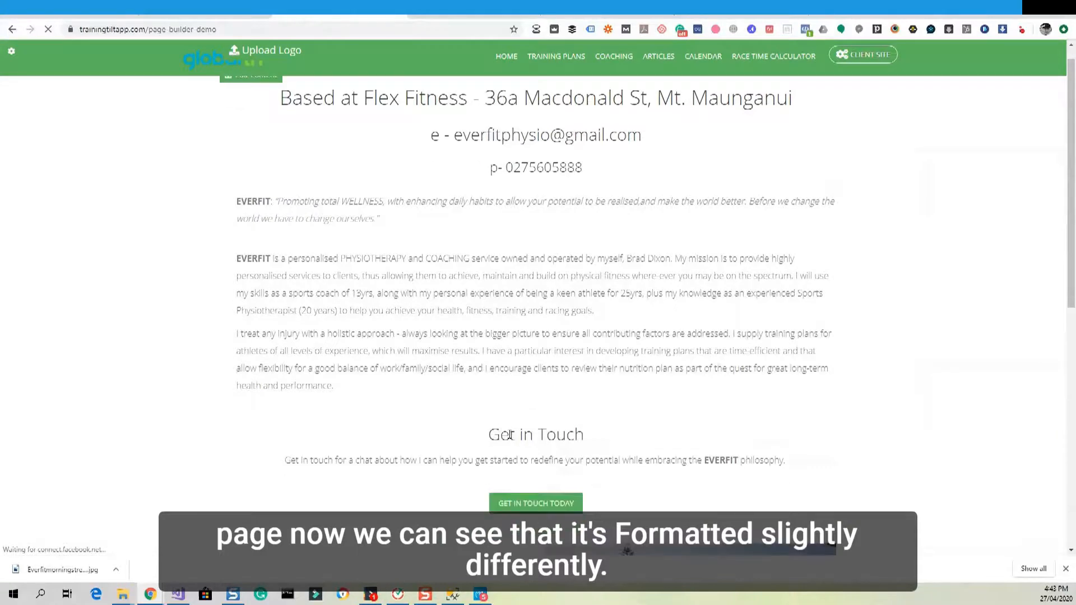
{"action": "scroll", "coordinate": [509, 434], "scroll_direction": "up", "scroll_amount": 1}
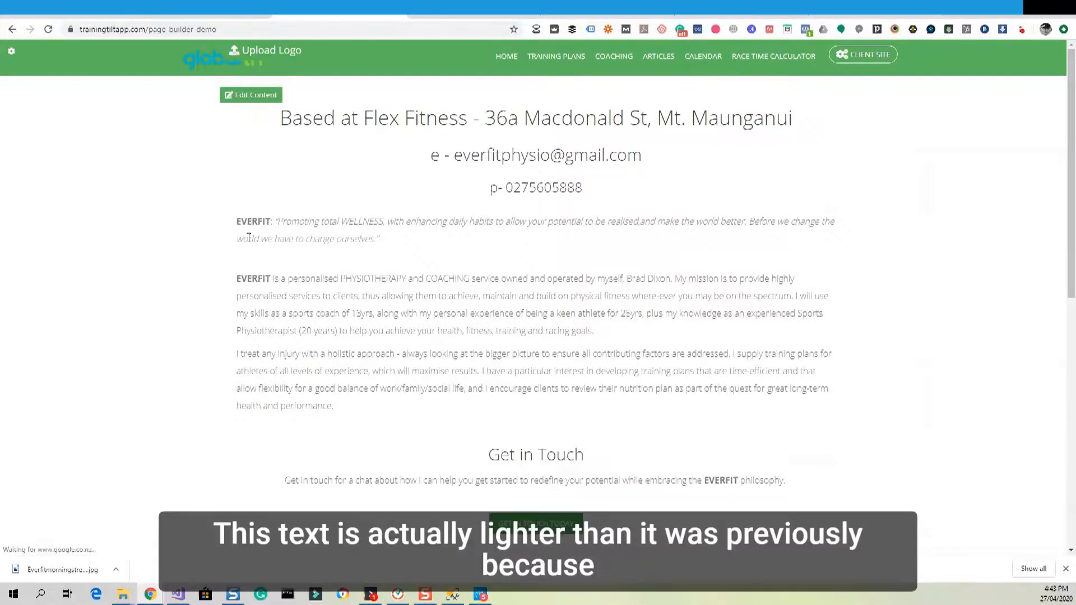
{"action": "mouse_move", "coordinate": [237, 222]}
{"action": "left_mouse_down"}
{"action": "mouse_move", "coordinate": [574, 376]}
{"action": "mouse_move", "coordinate": [563, 423]}
{"action": "left_mouse_up"}
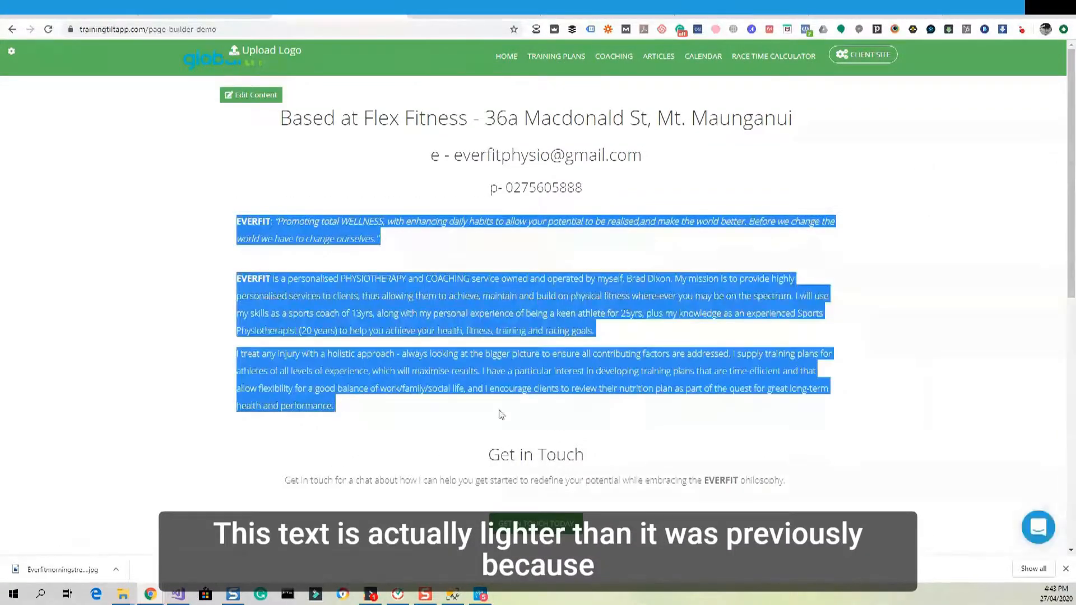
{"action": "left_click", "coordinate": [498, 414]}
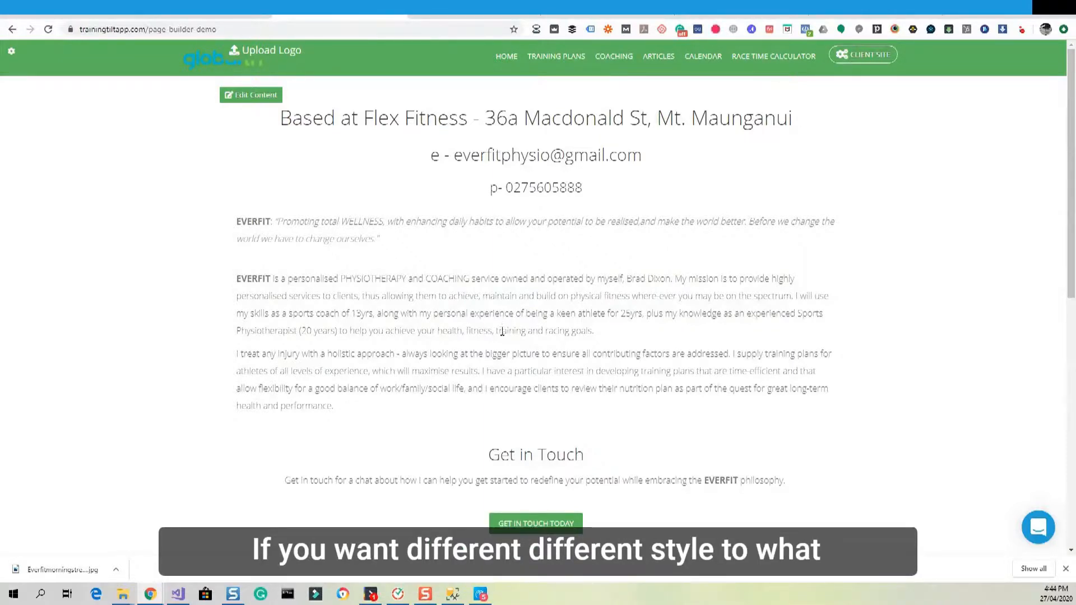
{"action": "left_click_drag", "start_coordinate": [372, 403], "coordinate": [219, 231]}
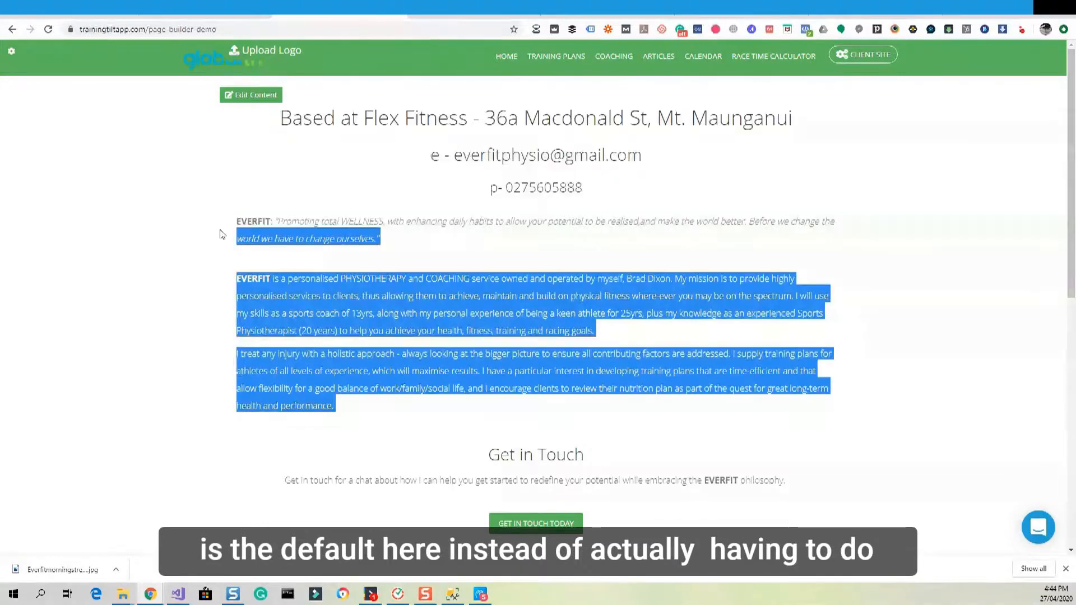
{"action": "left_click", "coordinate": [391, 335]}
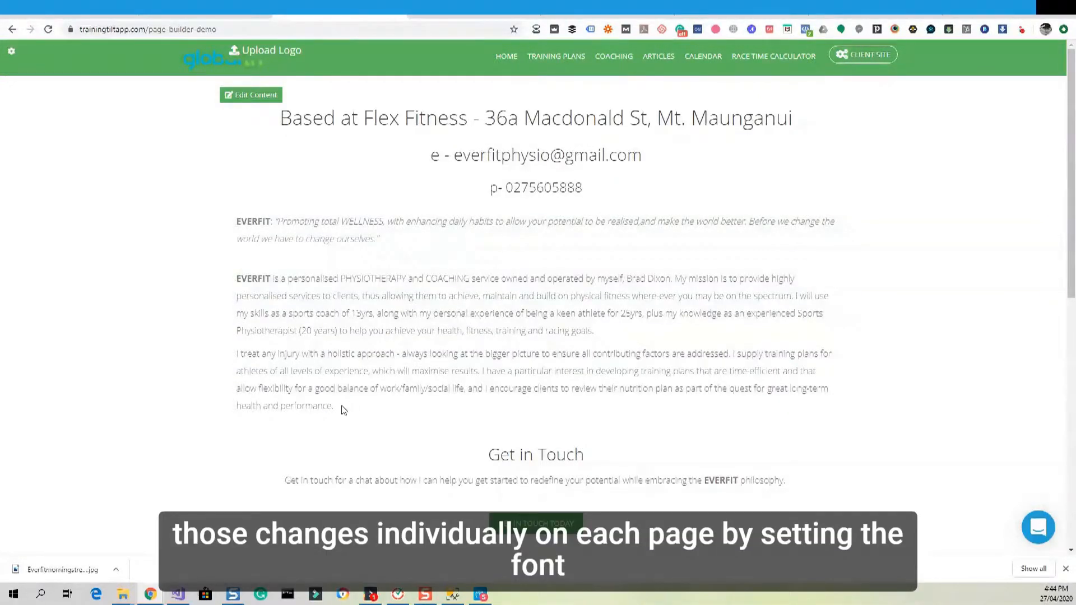
{"action": "mouse_move", "coordinate": [343, 411]}
{"action": "left_mouse_down"}
{"action": "mouse_move", "coordinate": [257, 288]}
{"action": "mouse_move", "coordinate": [236, 279]}
{"action": "left_mouse_up"}
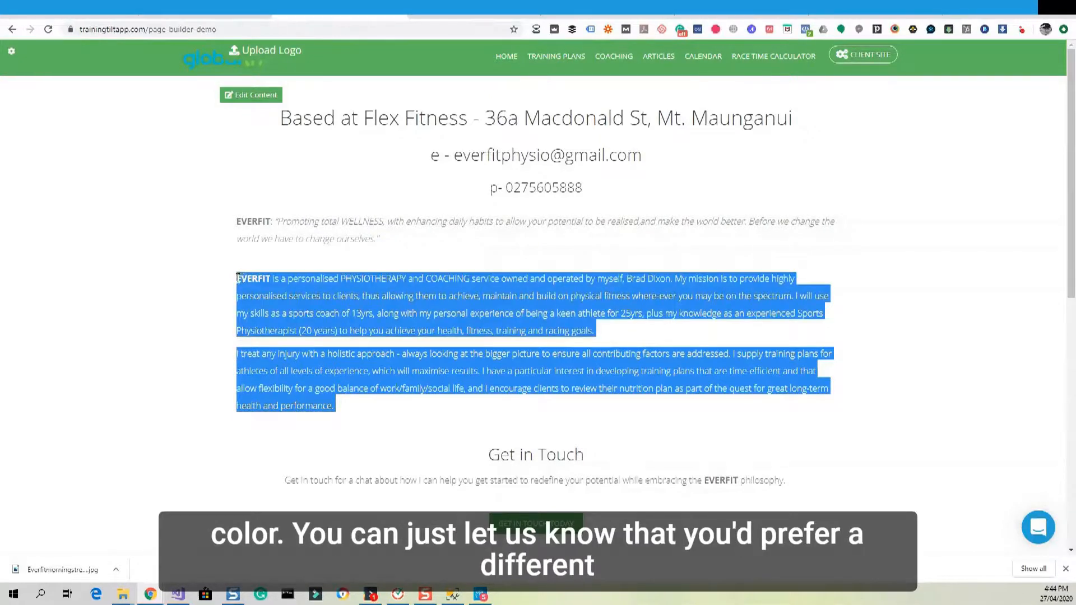
{"action": "left_click", "coordinate": [325, 296]}
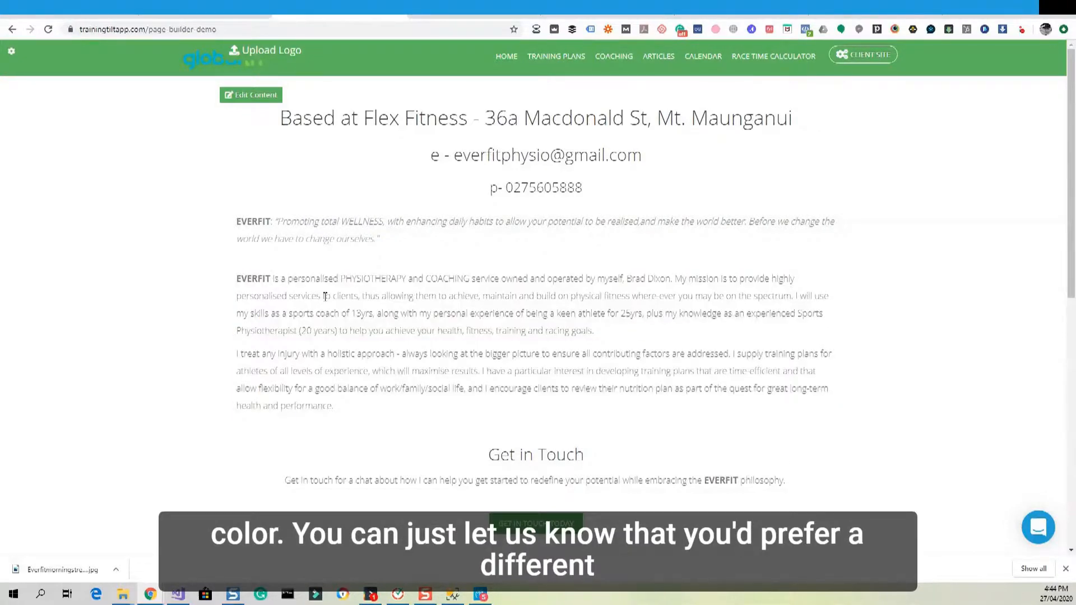